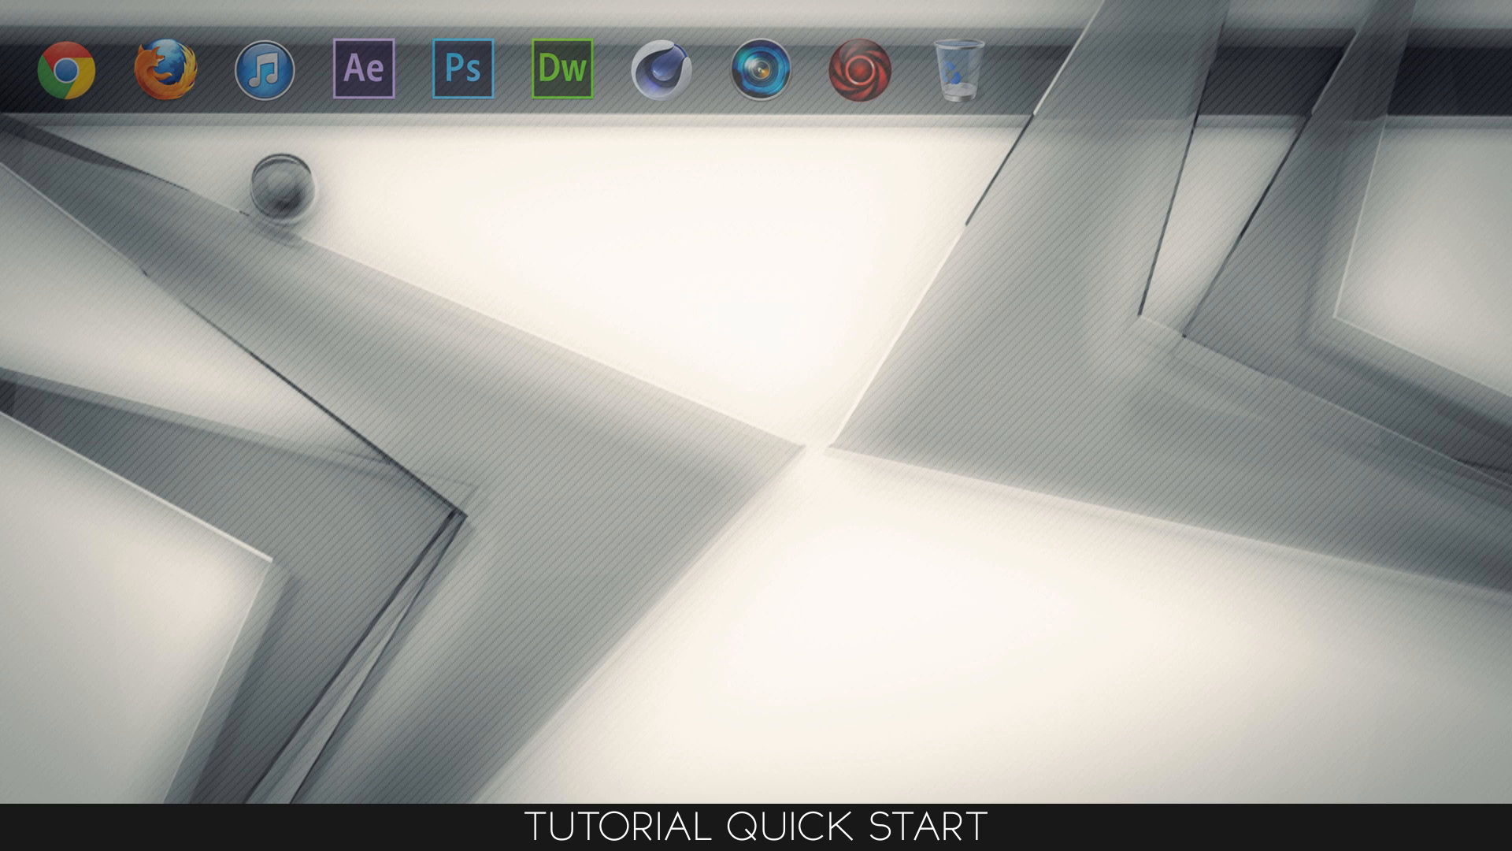
Open Photoshop and look over the finished steam plume in Steamy.psd
{"action": "left_click", "coordinate": [463, 69]}
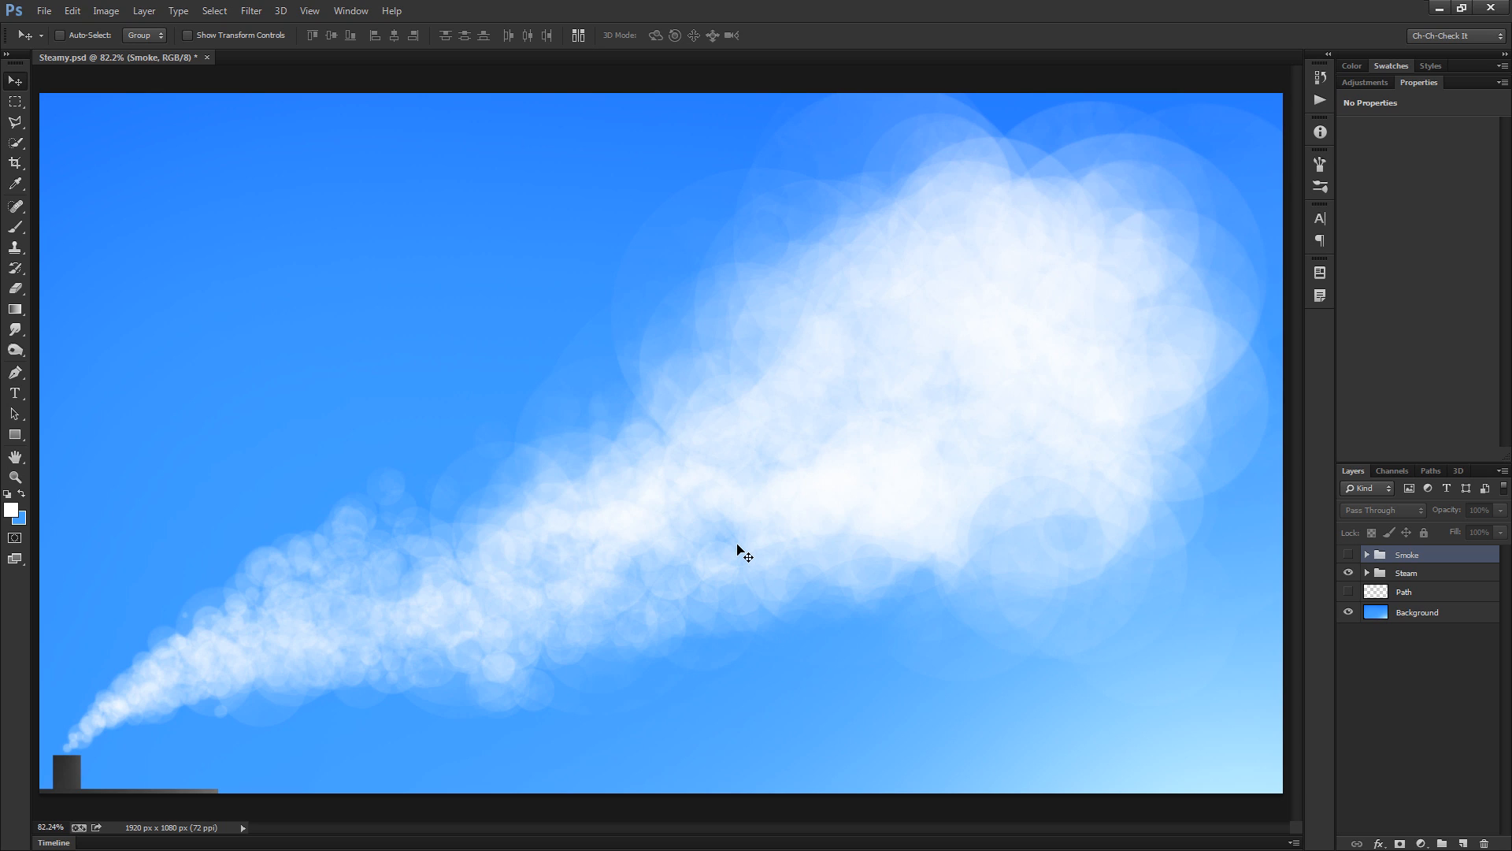
{"action": "scroll", "coordinate": [812, 449], "scroll_direction": "up", "scroll_amount": 1}
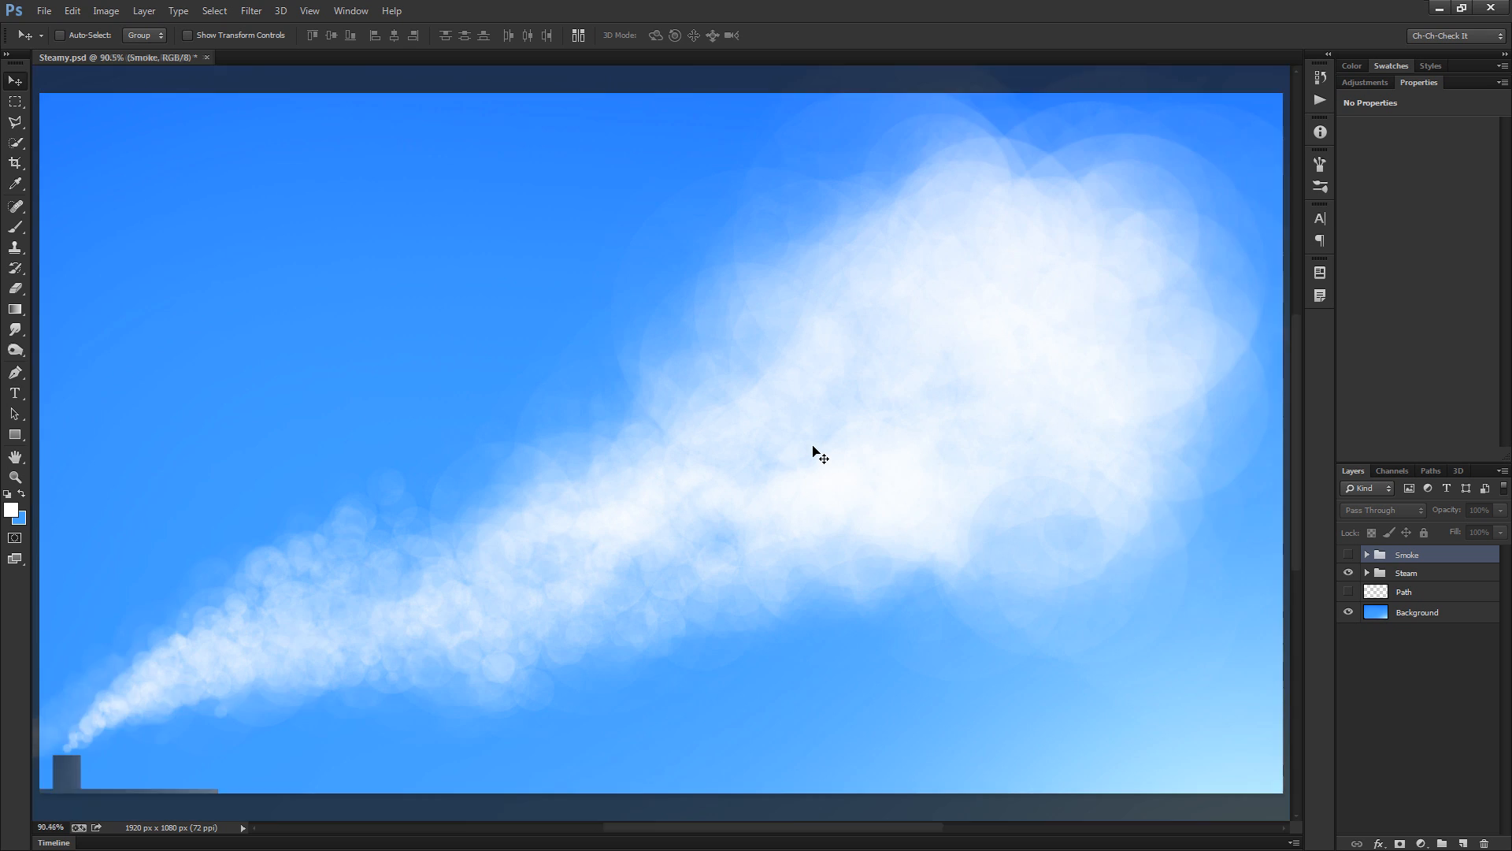
{"action": "scroll", "coordinate": [814, 449], "scroll_direction": "up", "scroll_amount": 1}
{"action": "scroll", "coordinate": [816, 445], "scroll_direction": "down", "scroll_amount": 2}
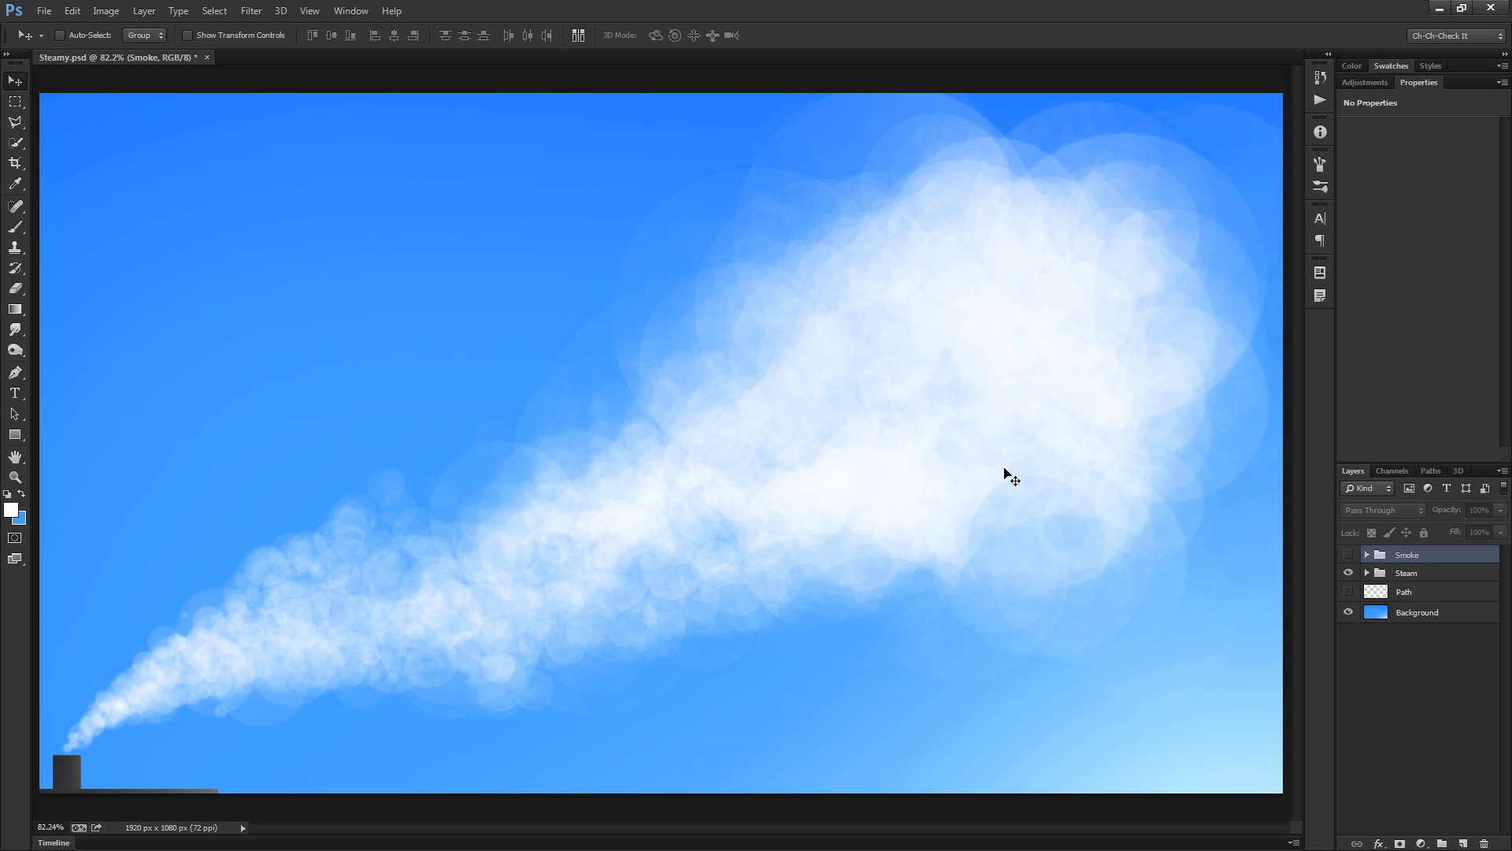
Create a 1920 x 1080 px document named STEAM TUT with Background Color contents, and check that color's values
{"action": "left_click", "coordinate": [44, 10]}
{"action": "left_click", "coordinate": [47, 28]}
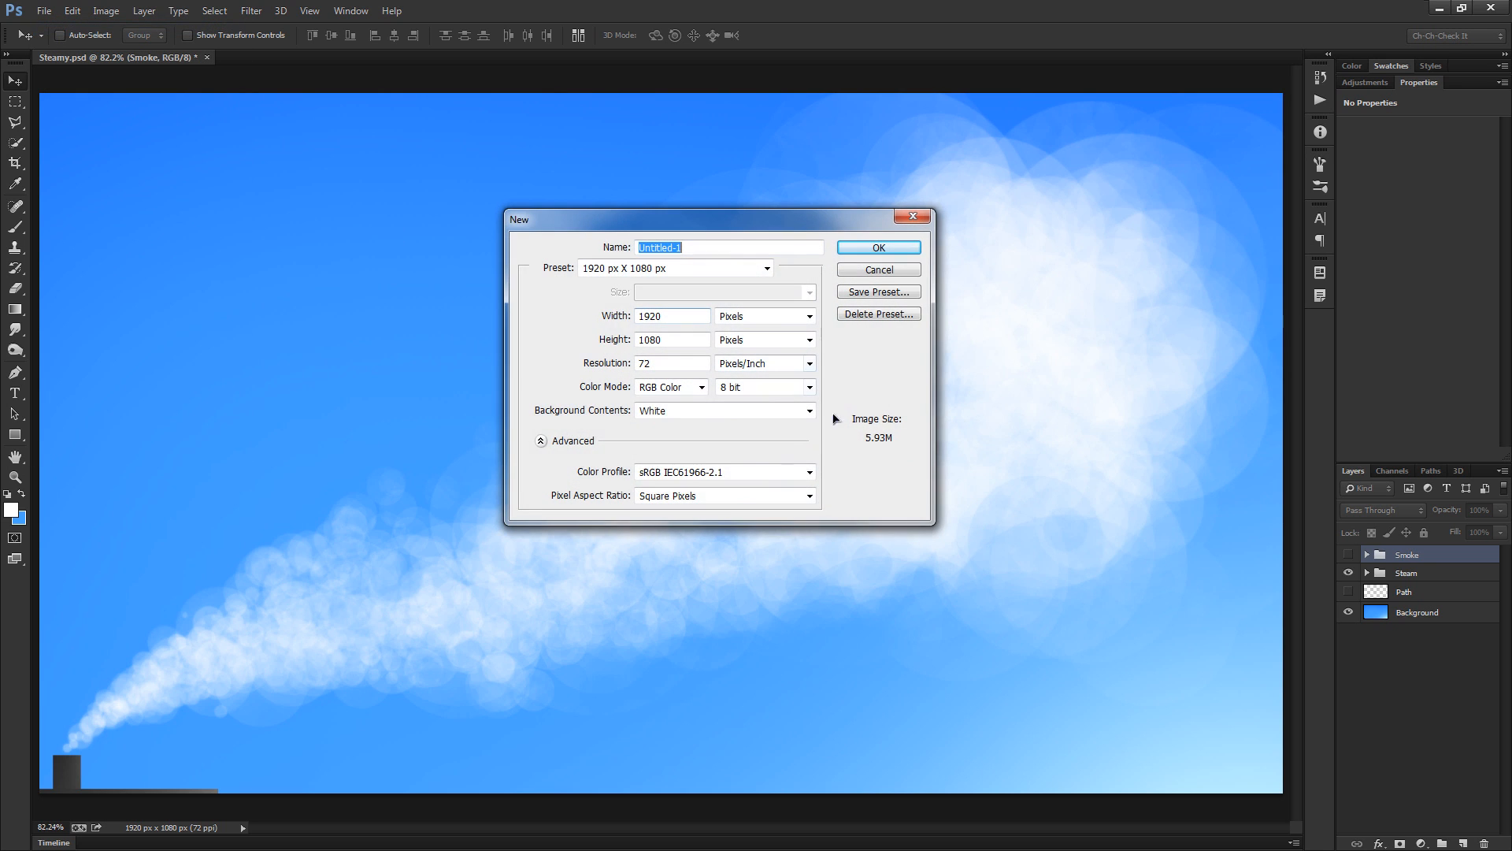
{"action": "type", "text": "TUT"}
{"action": "type", "text": "S"}
{"action": "type", "text": "TEAM"}
{"action": "left_click", "coordinate": [676, 410]}
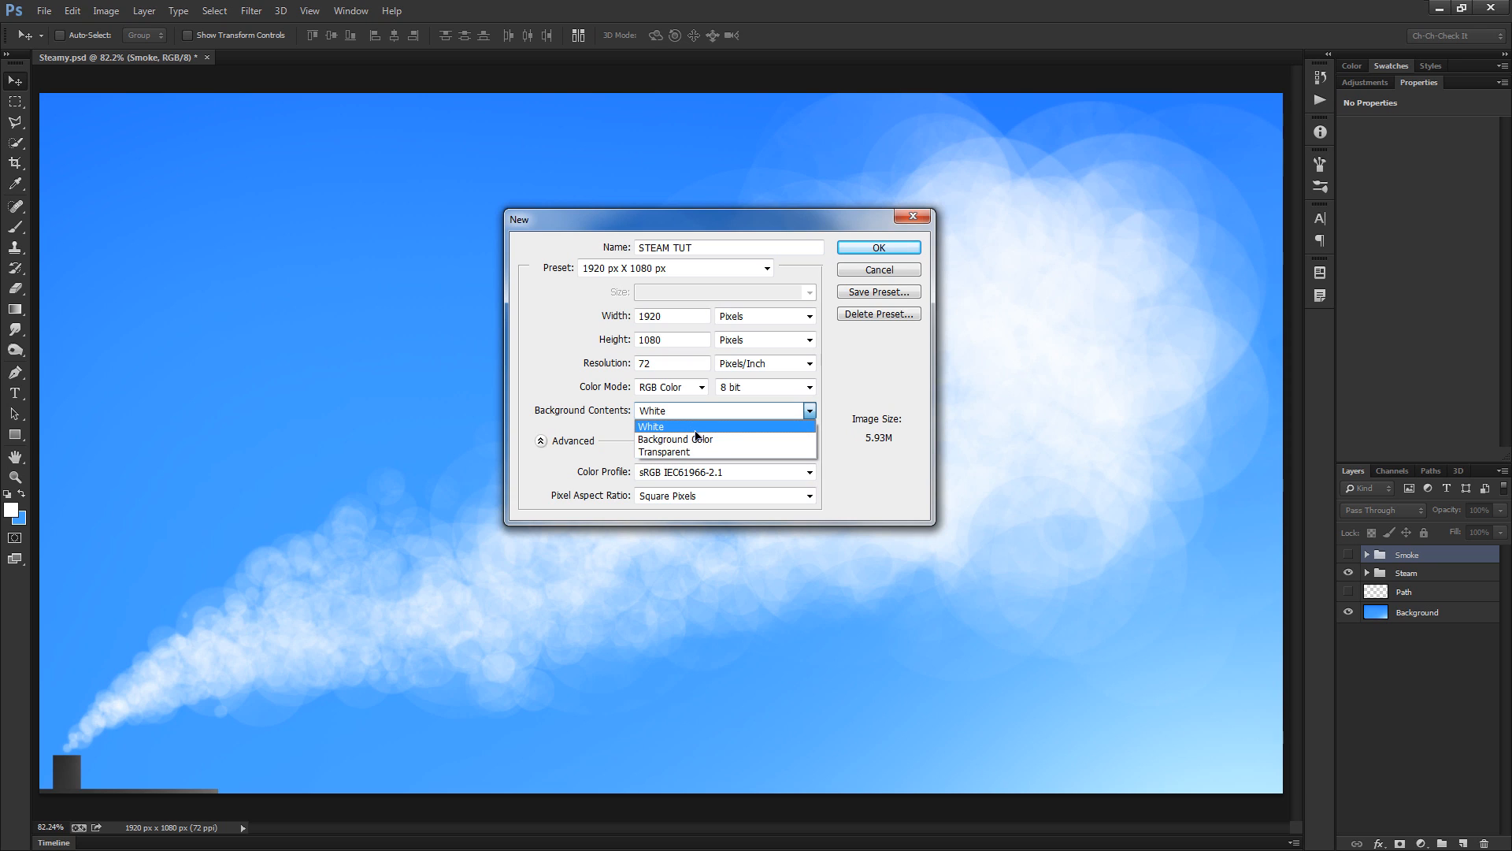
{"action": "left_click", "coordinate": [664, 440]}
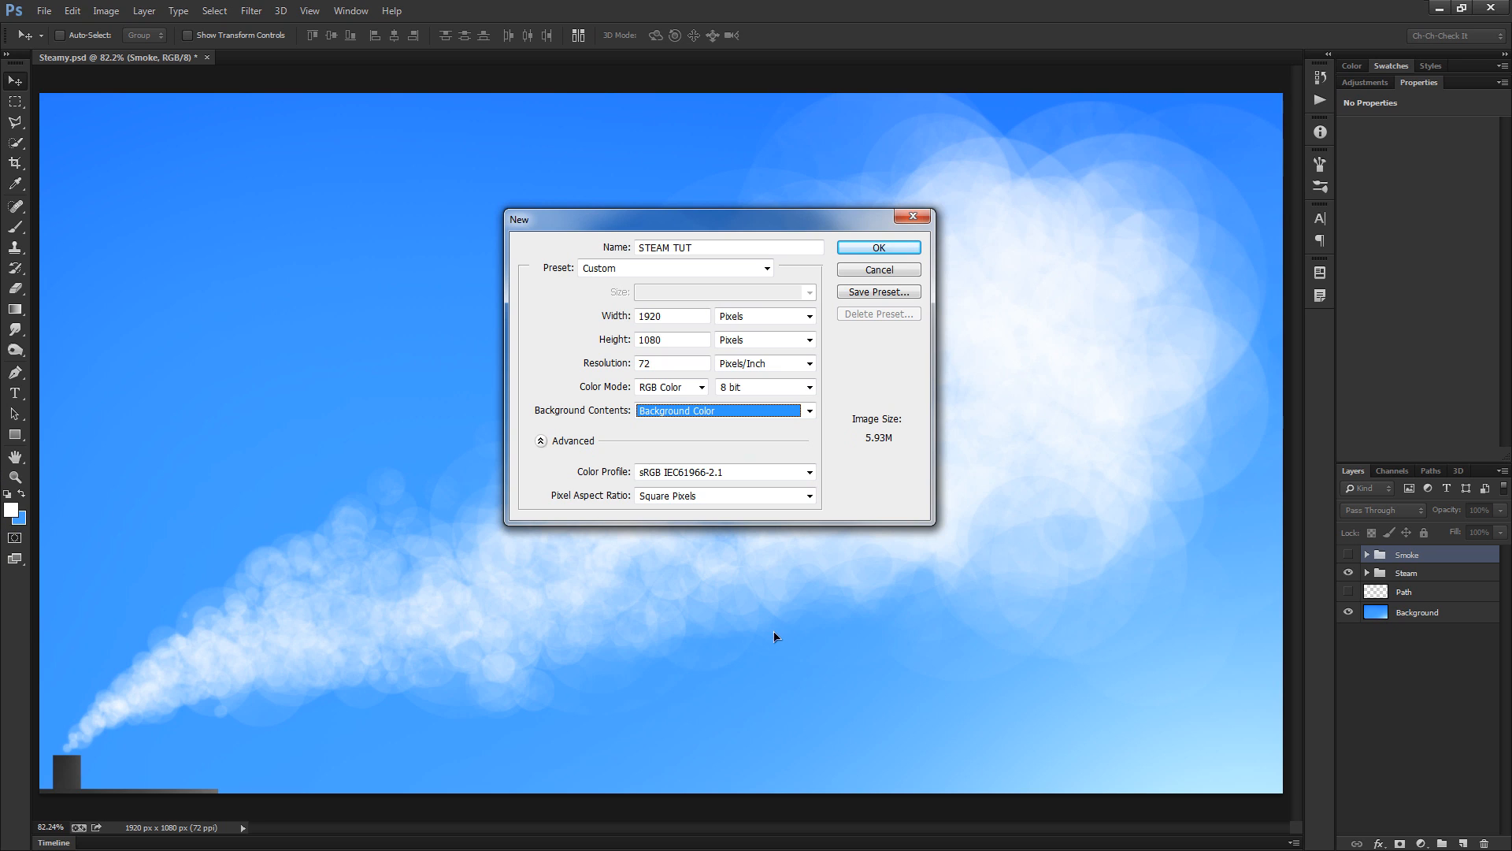
{"action": "left_click", "coordinate": [880, 249]}
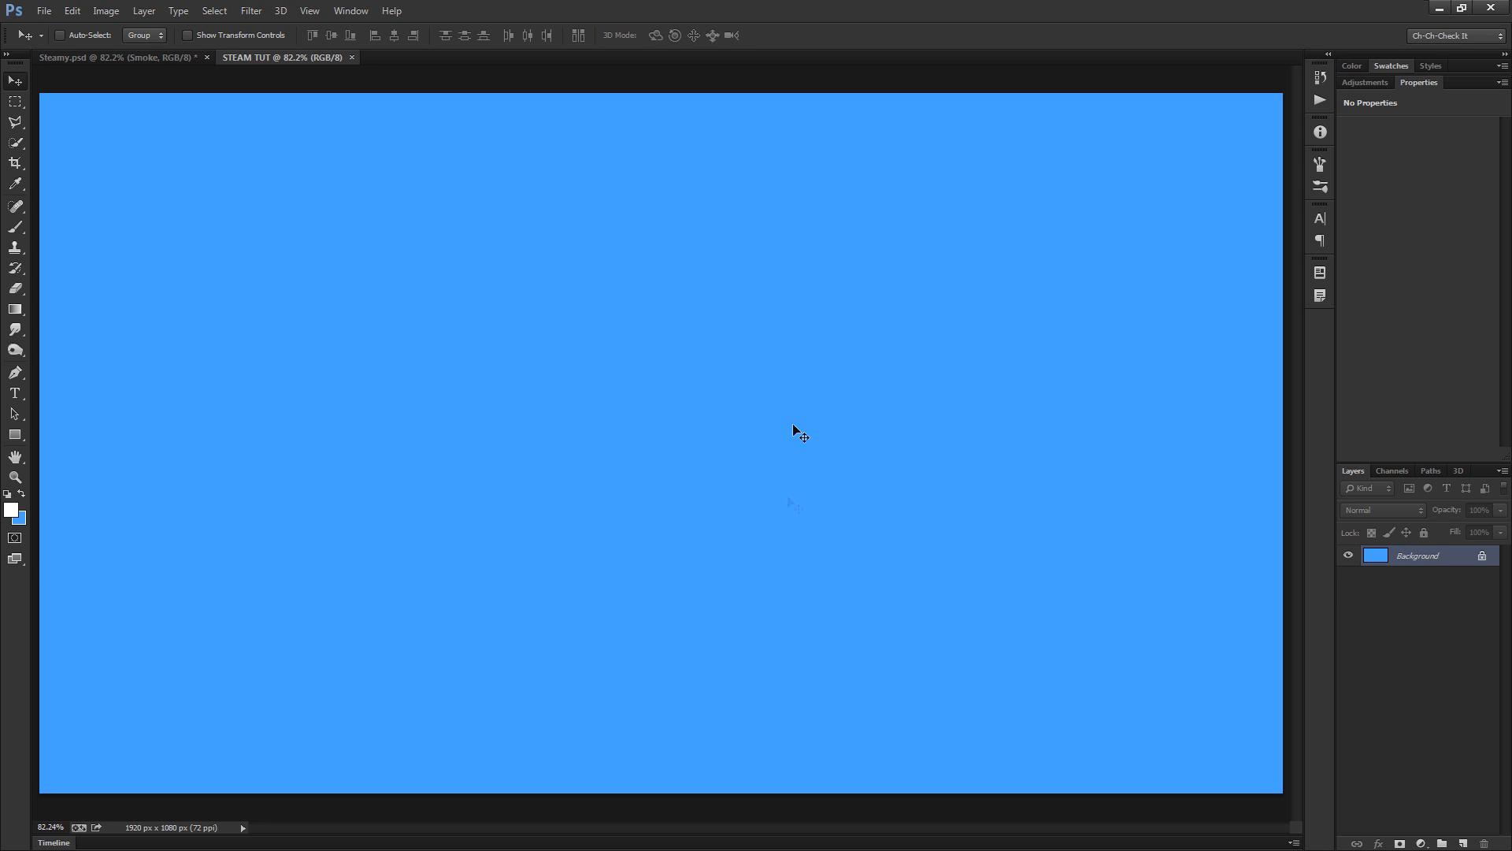
{"action": "left_click", "coordinate": [19, 518]}
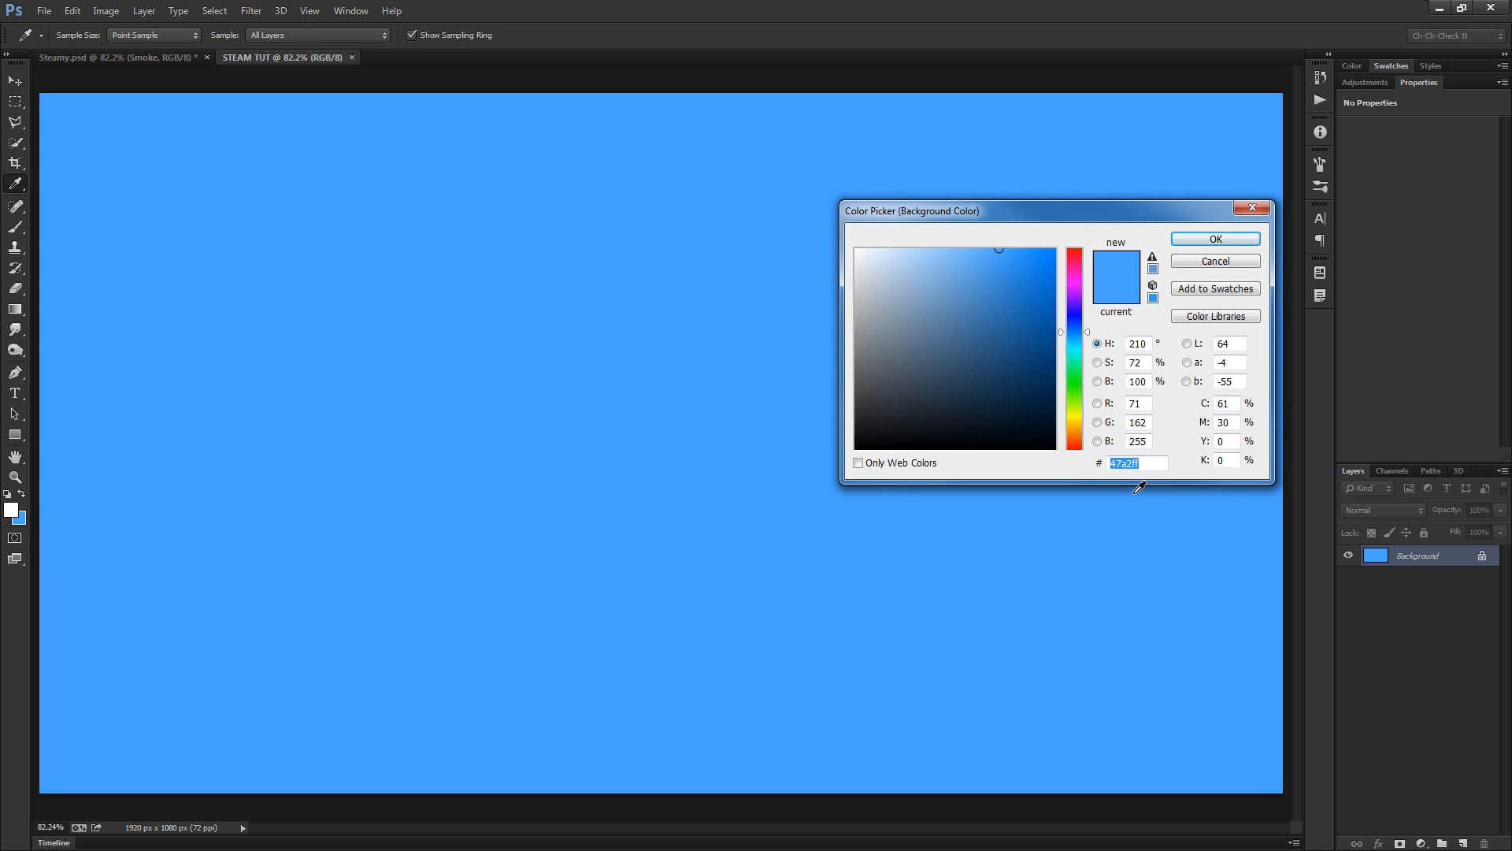
{"action": "left_click", "coordinate": [1201, 241]}
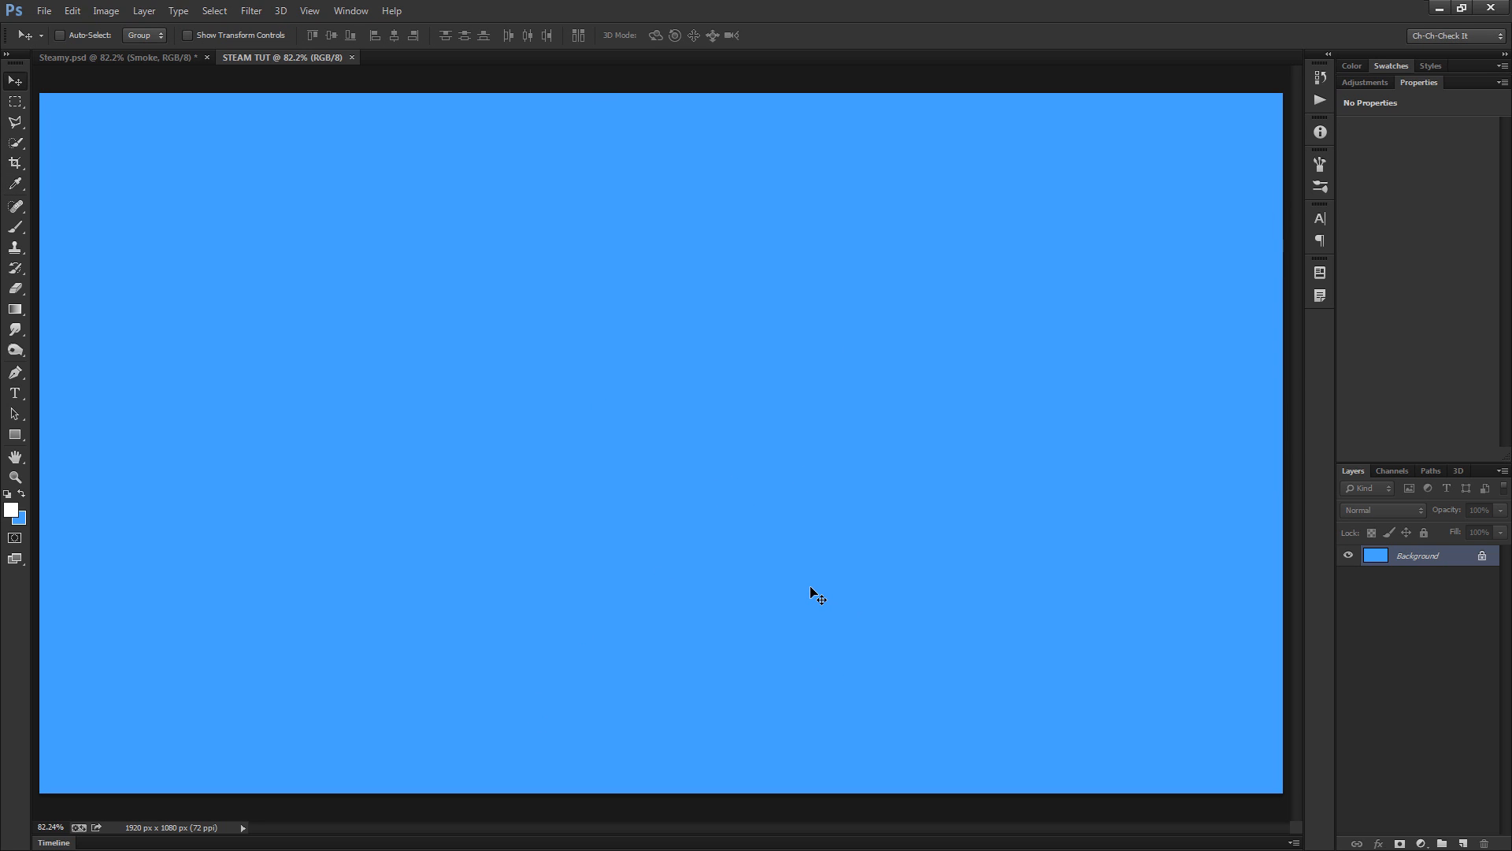
Add a new layer above the background and name it Guide
{"action": "left_click", "coordinate": [1464, 843]}
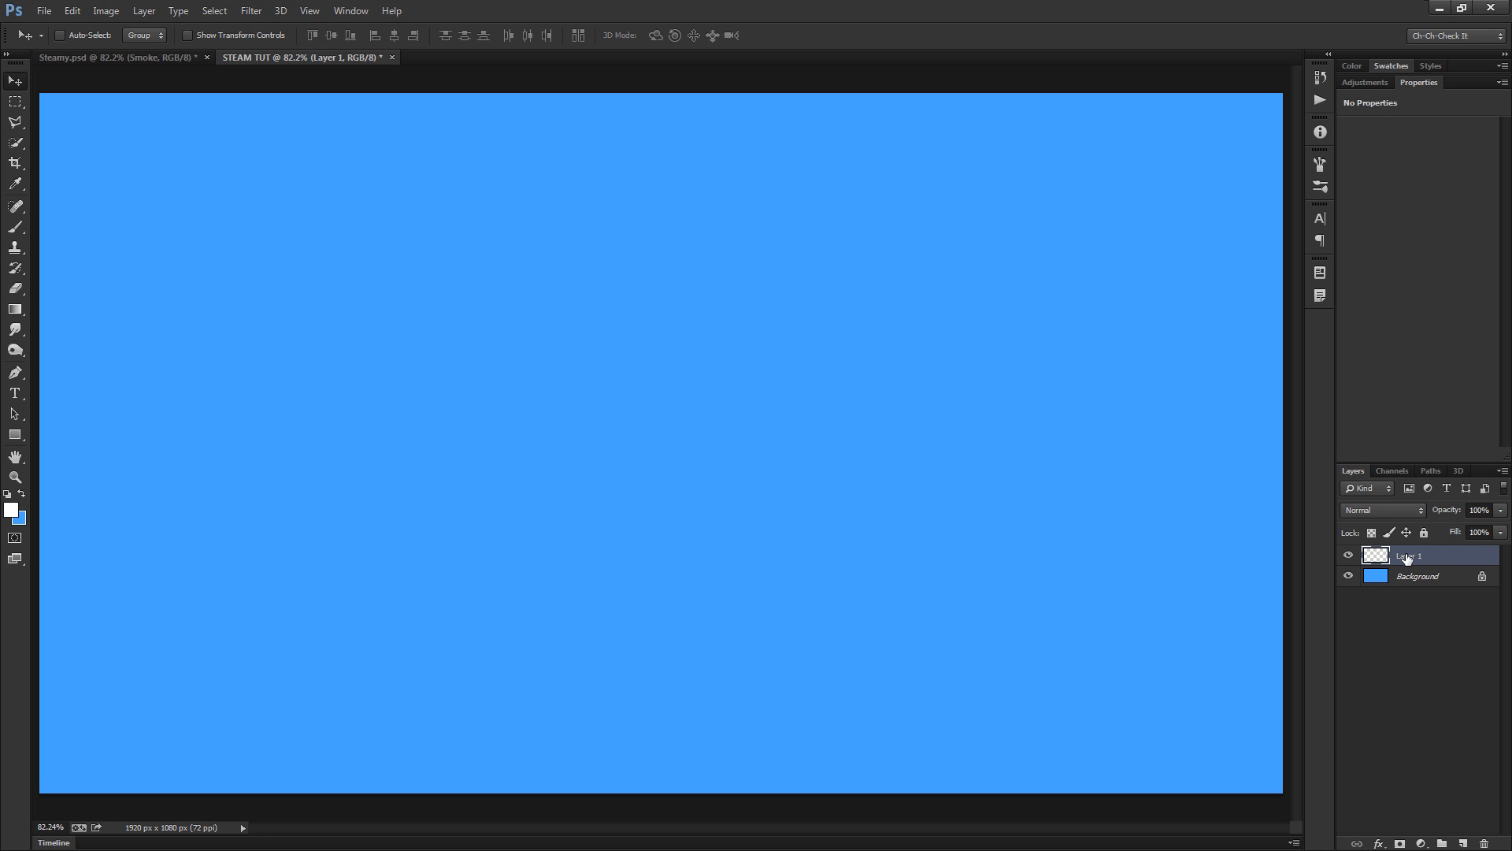
{"action": "double_click", "coordinate": [1407, 556]}
{"action": "type", "text": "Guide"}
{"action": "key", "text": "Return"}
Set up the Brush tool with 15% opacity and a hard round tip at 100% hardness
{"action": "key", "text": "b"}
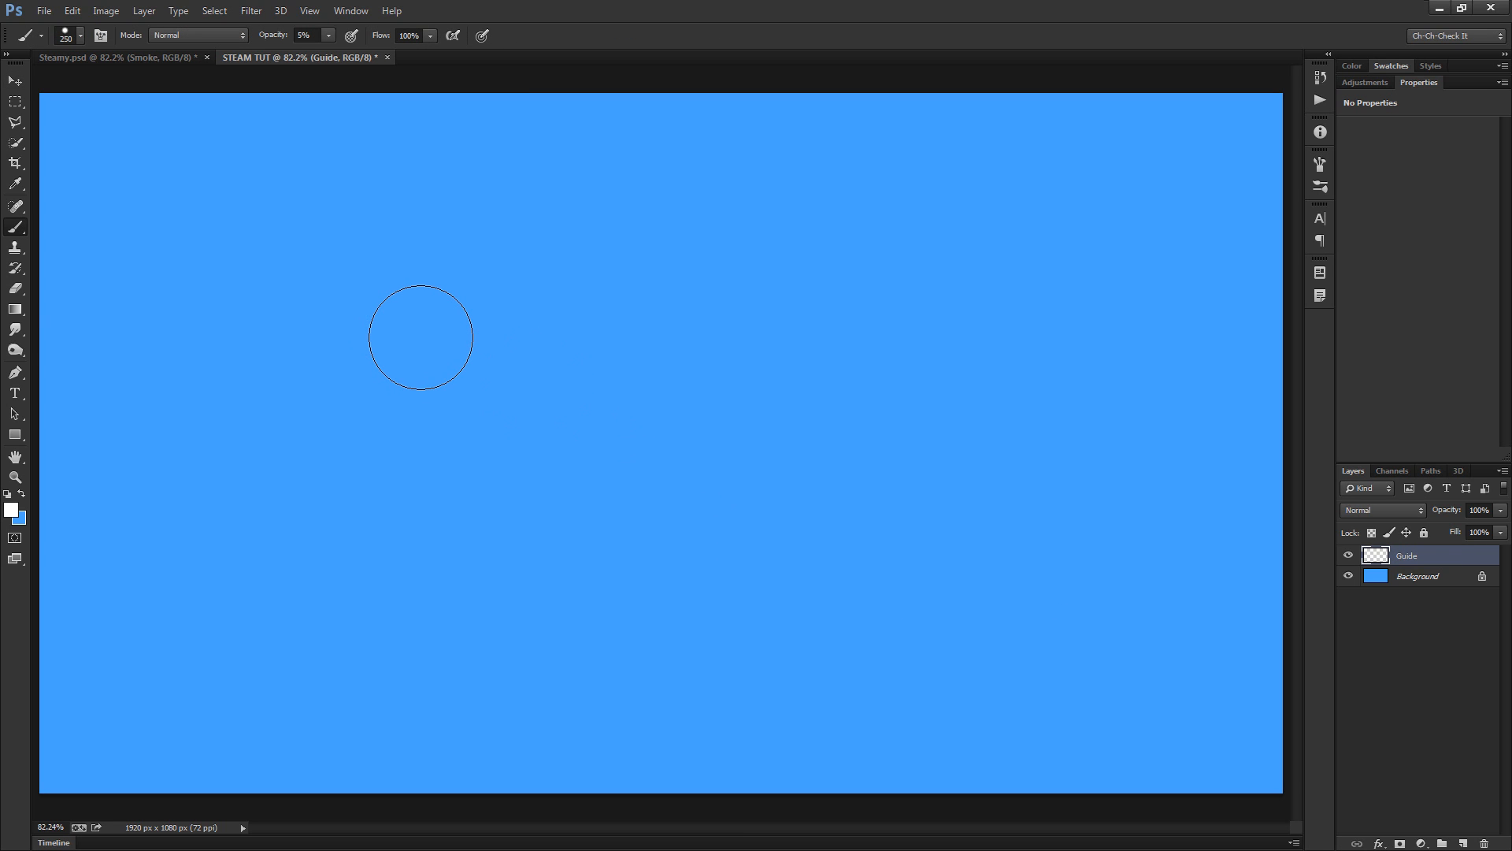
{"action": "key", "text": "1"}
{"action": "key", "text": "5"}
{"action": "right_click", "coordinate": [555, 414]}
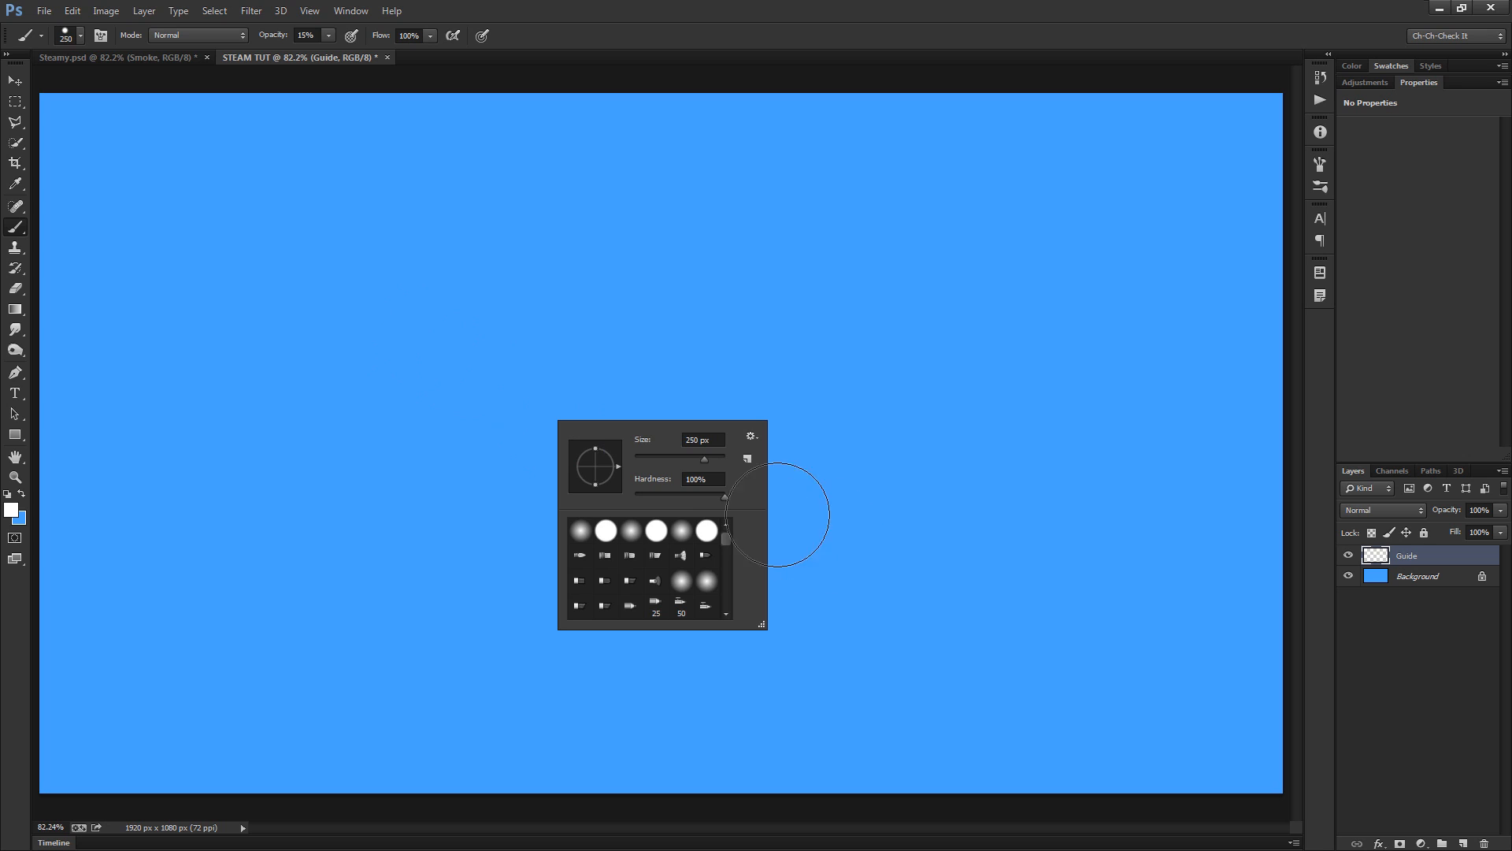
{"action": "left_click", "coordinate": [726, 497]}
{"action": "left_click", "coordinate": [839, 412]}
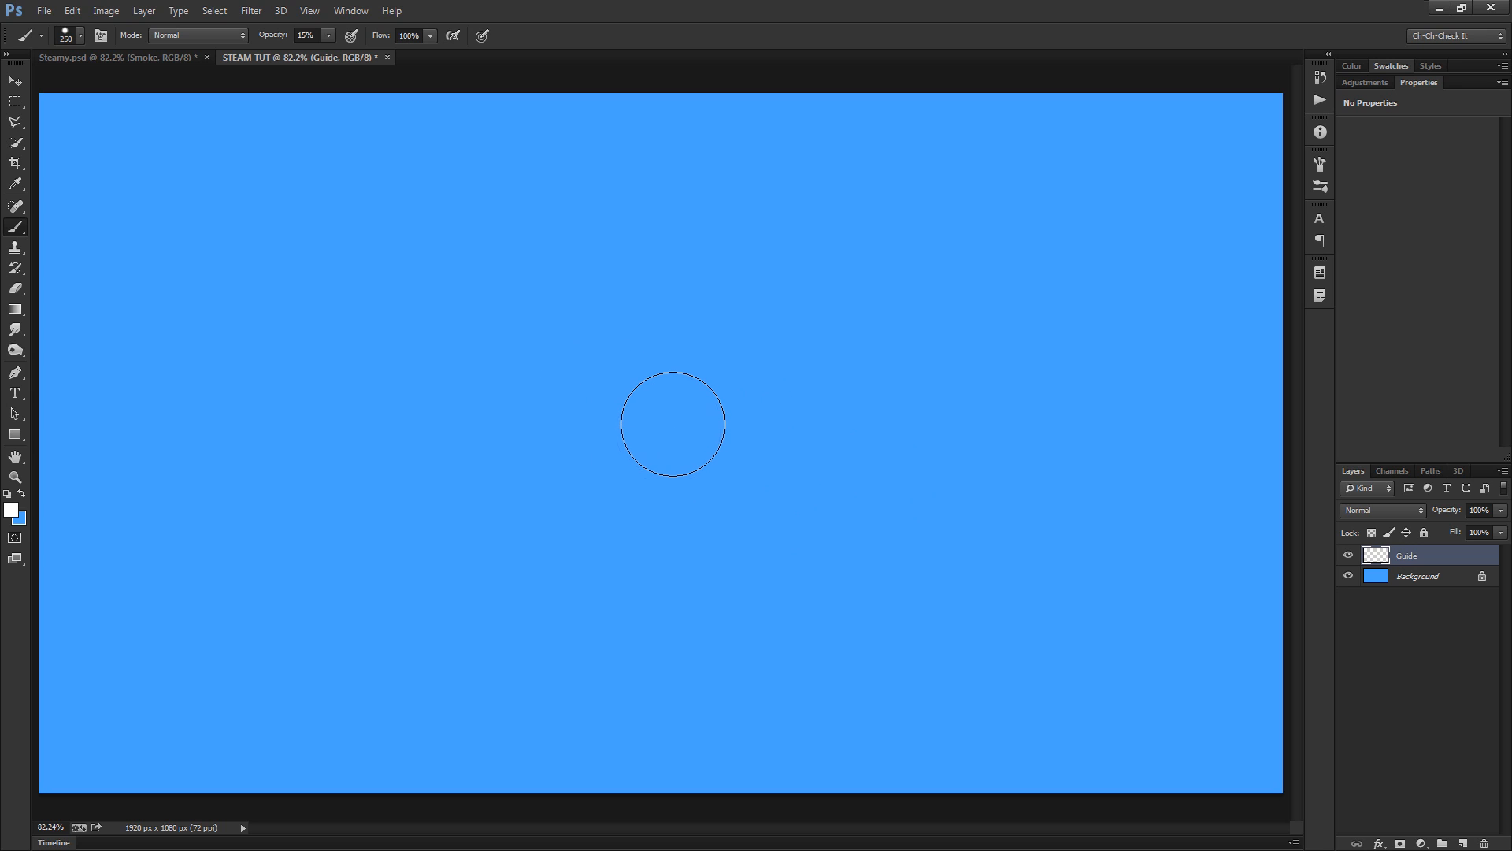
Try enlarging the brush to 1200 px
{"action": "key", "text": "bracketright"}
{"action": "key", "text": "bracketright"}
{"action": "key", "text": "bracketright"}
{"action": "key", "text": "bracketright"}
{"action": "key", "text": "bracketright"}
{"action": "key", "text": "bracketright"}
{"action": "key", "text": "bracketright"}
{"action": "key", "text": "bracketright"}
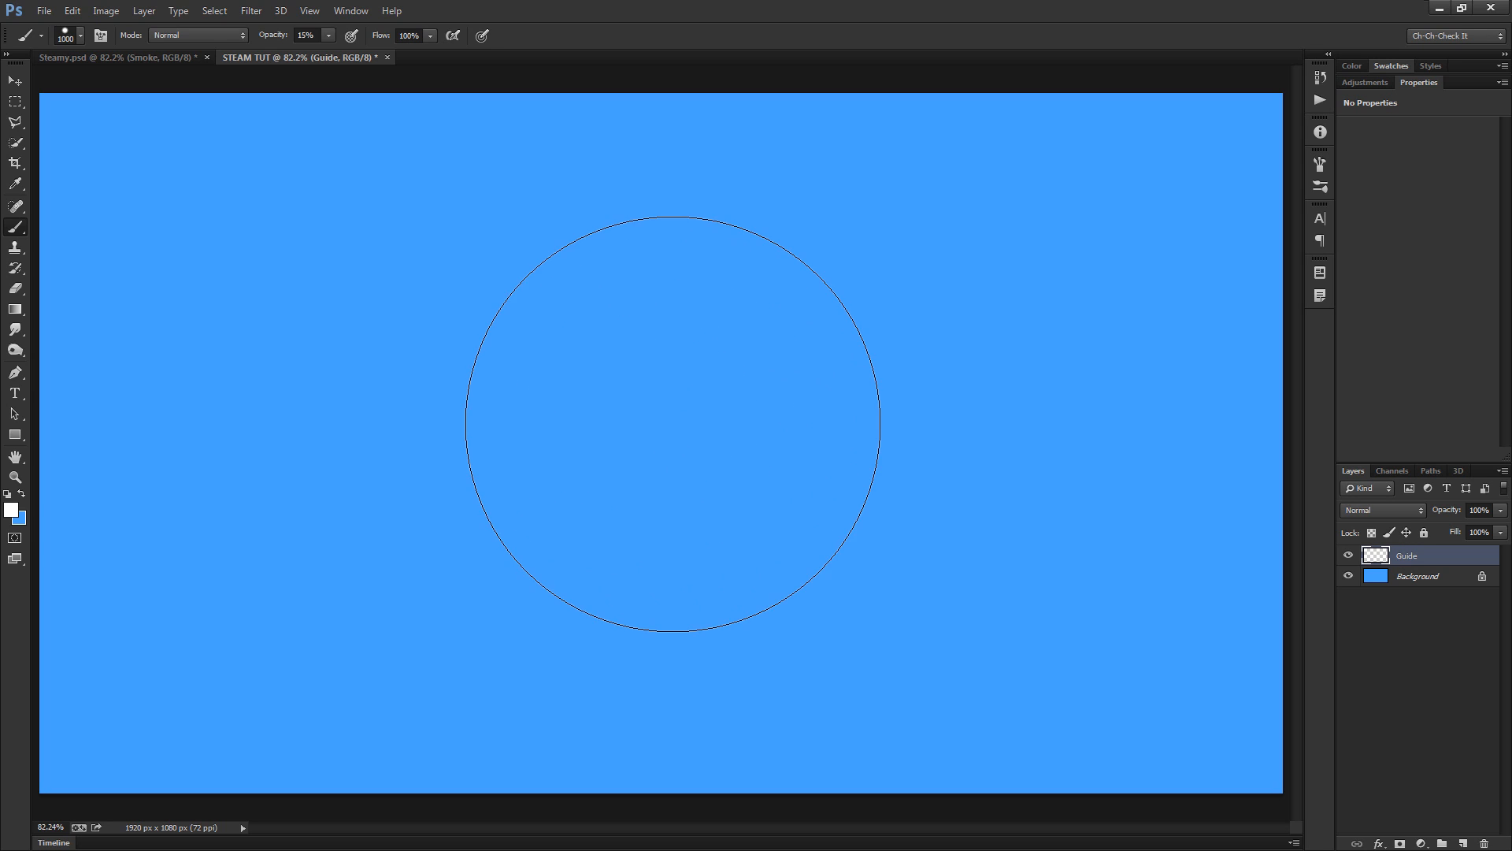
{"action": "key", "text": "bracketright"}
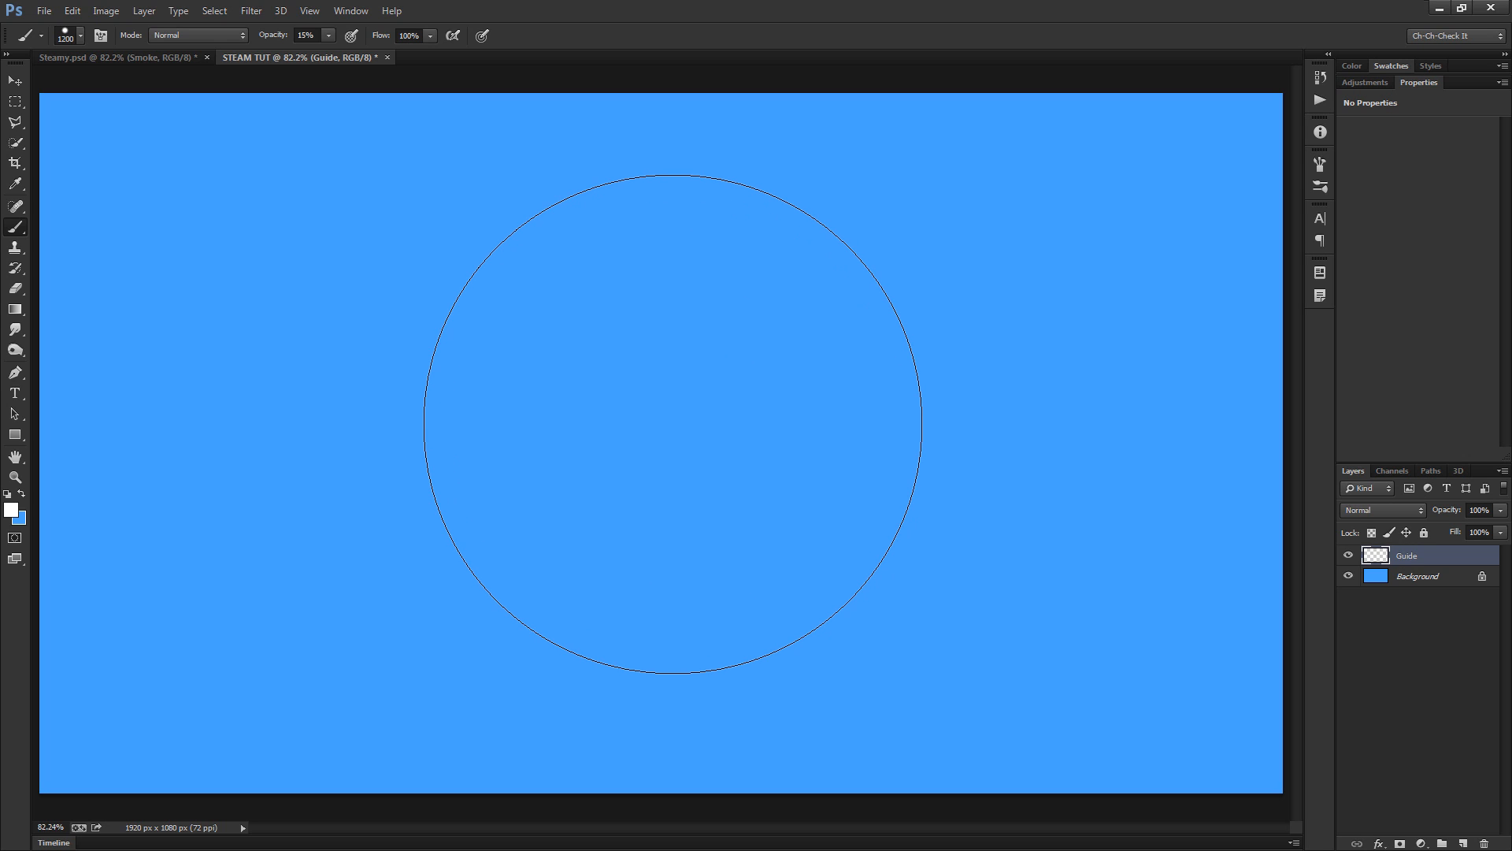
Reduce the brush size to 15 px
{"action": "key", "text": "bracketleft"}
{"action": "key", "text": "bracketleft"}
{"action": "key", "text": "bracketleft"}
{"action": "key", "text": "bracketleft"}
{"action": "key", "text": "bracketleft"}
{"action": "key", "text": "bracketleft"}
{"action": "key", "text": "bracketleft"}
{"action": "key", "text": "bracketleft"}
{"action": "key", "text": "bracketleft"}
{"action": "key", "text": "bracketleft"}
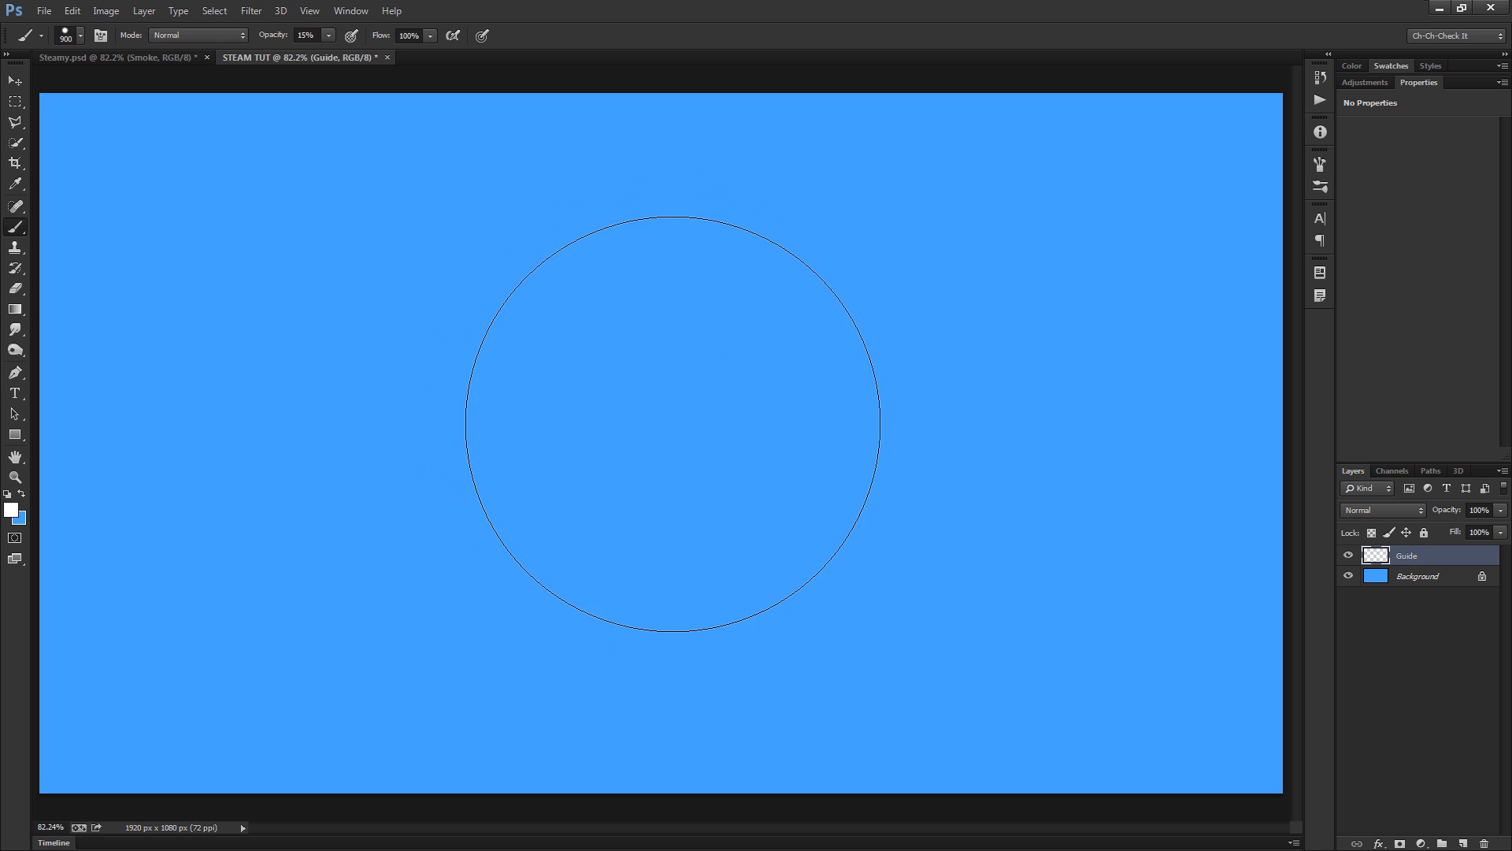
{"action": "key", "text": "bracketleft"}
{"action": "key", "text": "bracketleft"}
{"action": "key", "text": "bracketleft"}
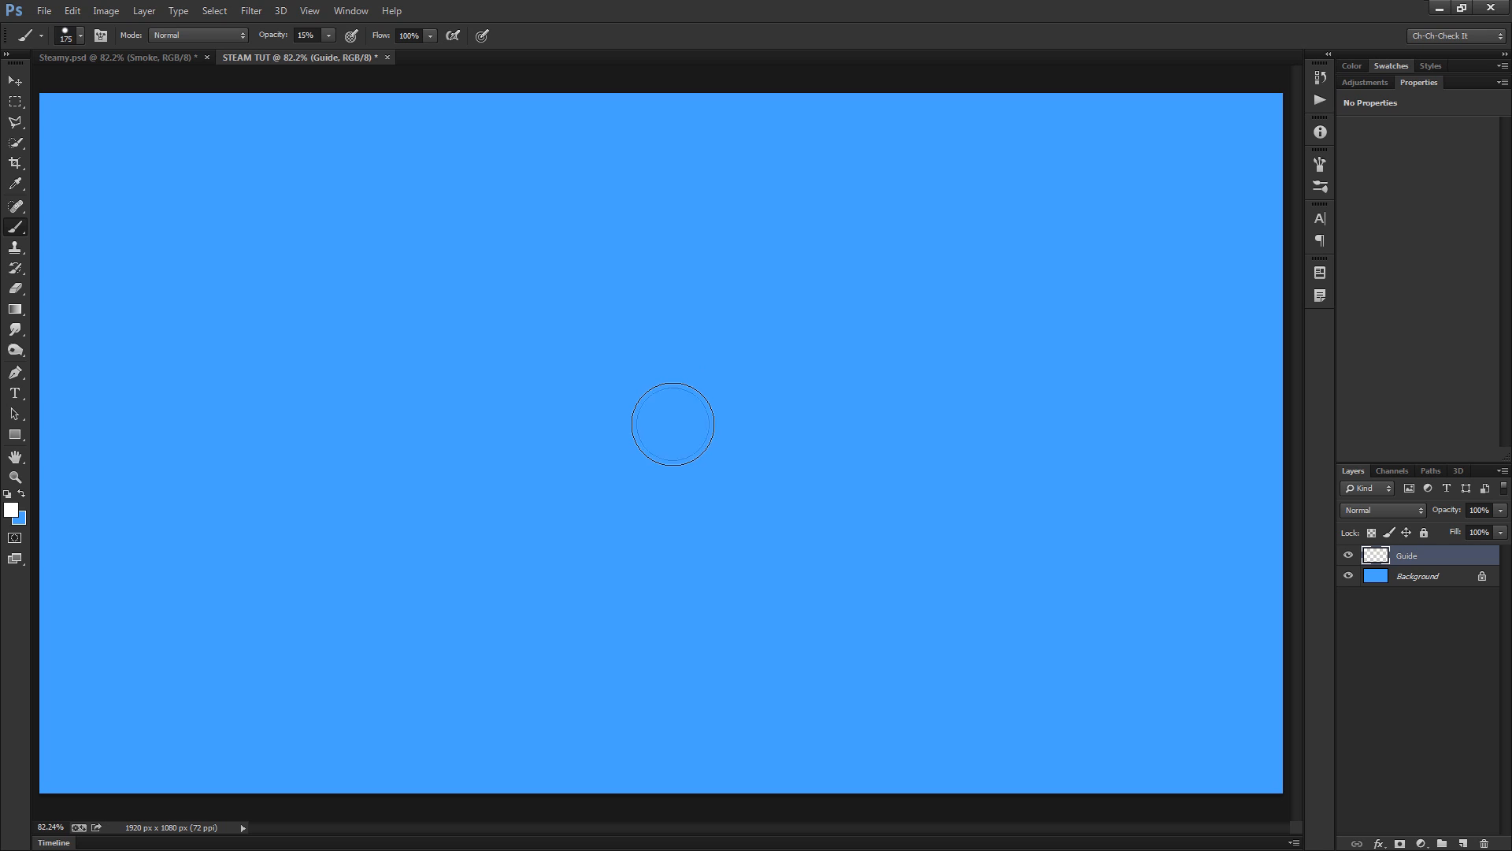
{"action": "key", "text": "bracketright"}
{"action": "key", "text": "bracketright"}
{"action": "key", "text": "bracketleft"}
{"action": "key", "text": "bracketleft"}
{"action": "key", "text": "bracketleft"}
{"action": "key", "text": "bracketleft"}
{"action": "key", "text": "bracketleft"}
{"action": "key", "text": "bracketleft"}
{"action": "key", "text": "bracketleft"}
{"action": "key", "text": "bracketleft"}
{"action": "key", "text": "bracketleft"}
{"action": "key", "text": "bracketleft"}
{"action": "key", "text": "bracketleft"}
{"action": "key", "text": "bracketleft"}
{"action": "key", "text": "bracketleft"}
Paint two curved guide strokes from the canvas's lower-left to its upper-right corner, and set the Guide layer's opacity to 26%
{"action": "key", "text": "ctrl+plus"}
{"action": "key", "text": "ctrl+0"}
{"action": "mouse_move", "coordinate": [84, 719]}
{"action": "left_mouse_down"}
{"action": "mouse_move", "coordinate": [152, 661]}
{"action": "mouse_move", "coordinate": [256, 615]}
{"action": "mouse_move", "coordinate": [626, 593]}
{"action": "mouse_move", "coordinate": [896, 518]}
{"action": "mouse_move", "coordinate": [1000, 467]}
{"action": "mouse_move", "coordinate": [1255, 245]}
{"action": "left_mouse_up"}
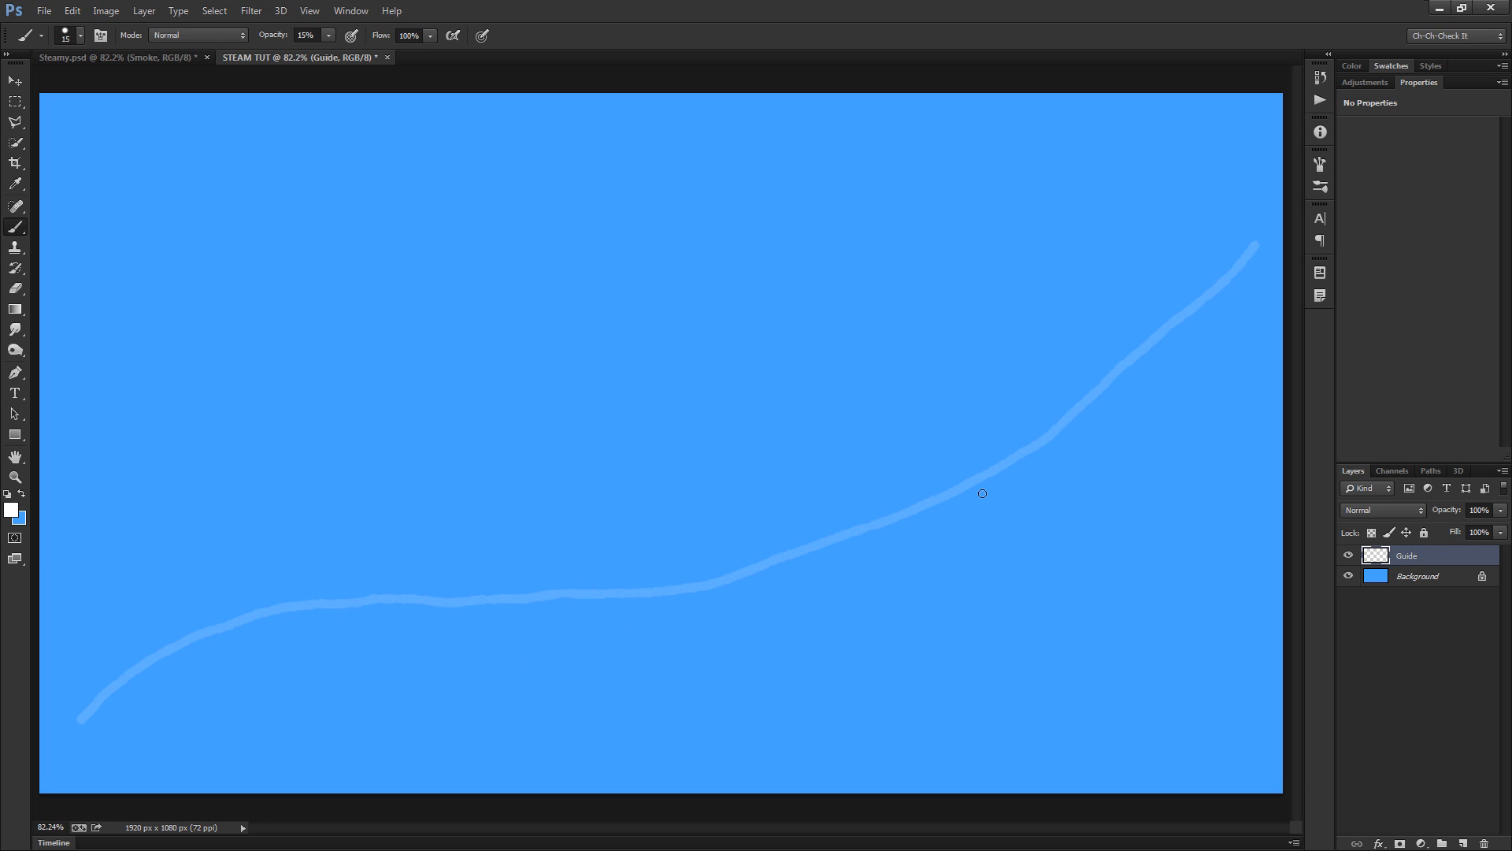
{"action": "mouse_move", "coordinate": [87, 732]}
{"action": "left_mouse_down"}
{"action": "mouse_move", "coordinate": [240, 616]}
{"action": "mouse_move", "coordinate": [302, 598]}
{"action": "mouse_move", "coordinate": [642, 559]}
{"action": "mouse_move", "coordinate": [826, 508]}
{"action": "mouse_move", "coordinate": [1074, 340]}
{"action": "mouse_move", "coordinate": [1221, 148]}
{"action": "left_mouse_up"}
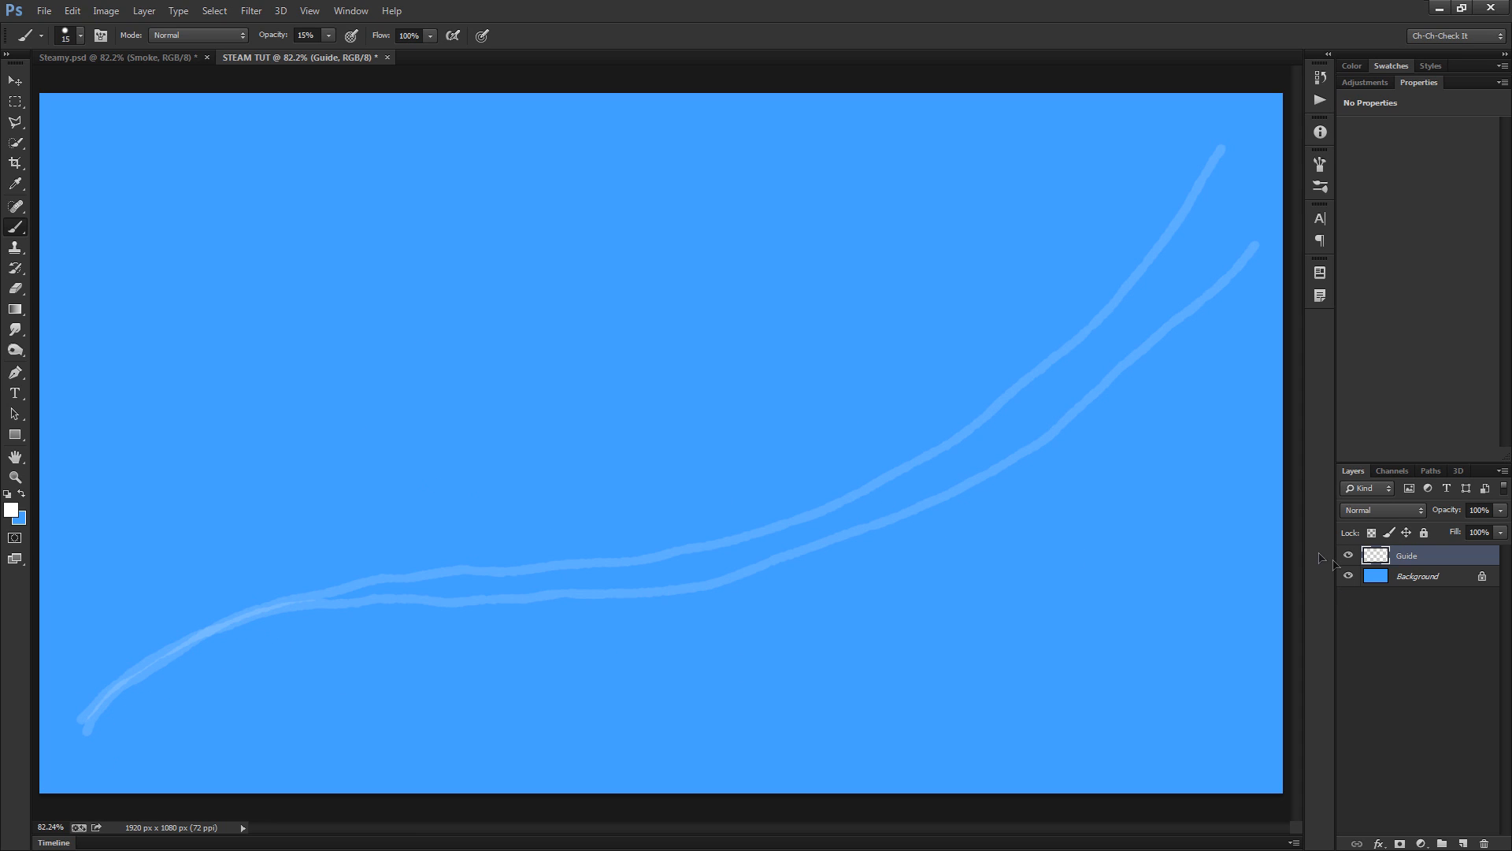
{"action": "left_click_drag", "start_coordinate": [1457, 511], "coordinate": [1399, 517]}
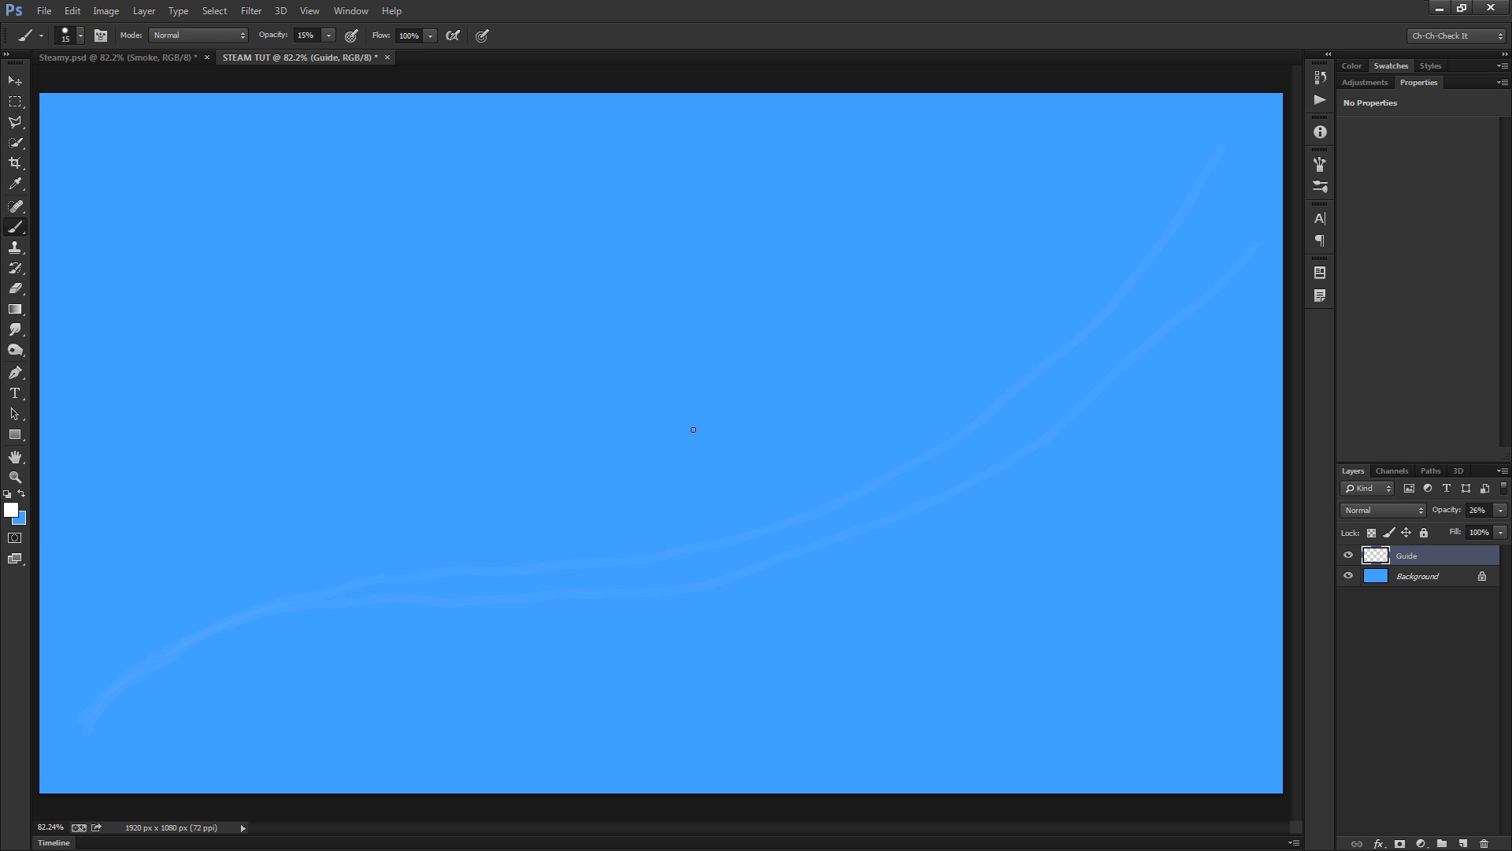
Add a new layer above Guide and name it Steam
{"action": "left_click", "coordinate": [1463, 844]}
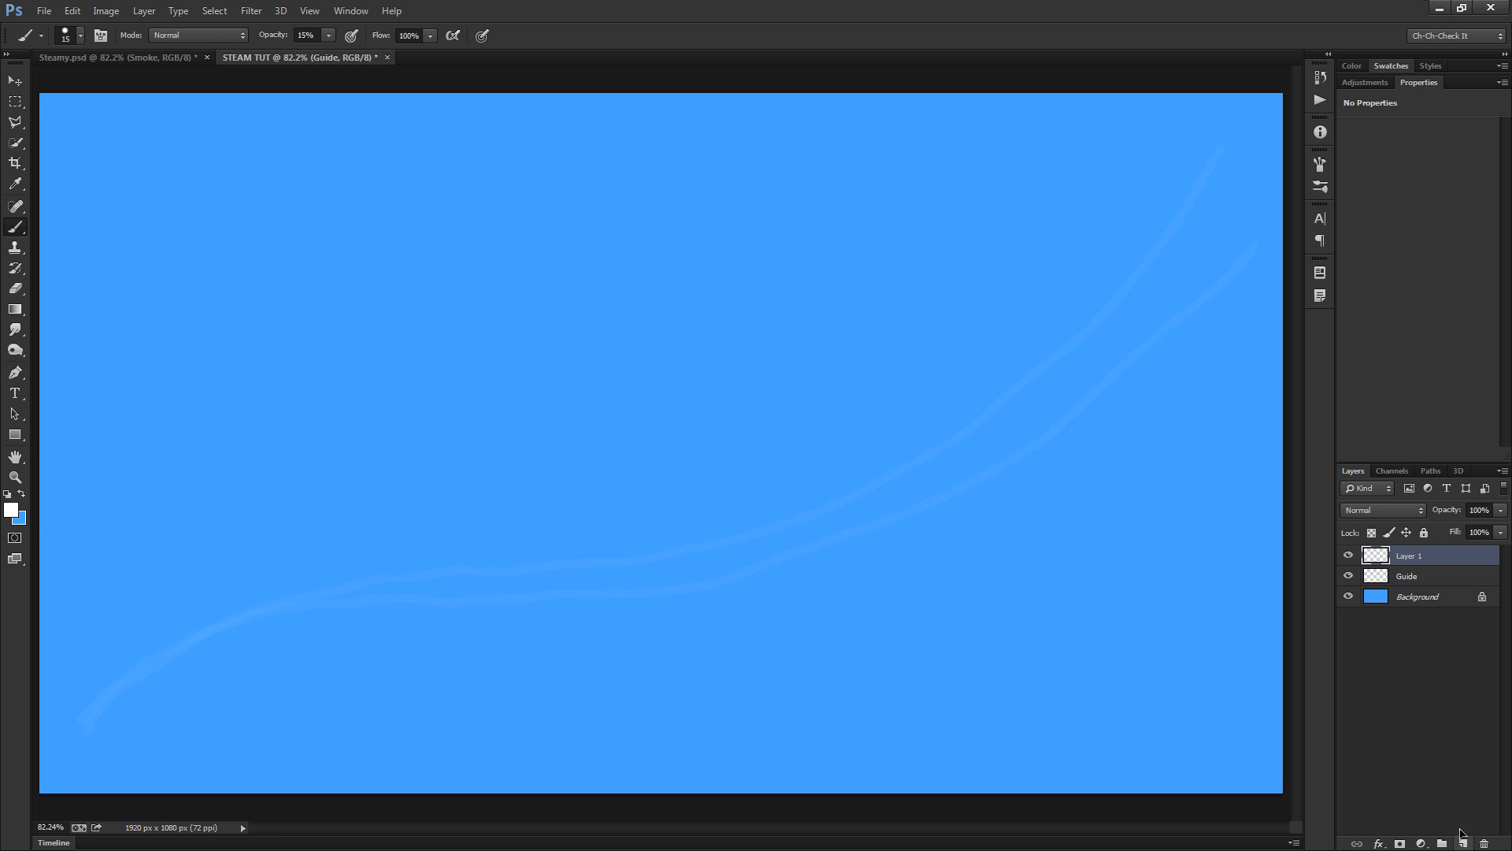
{"action": "double_click", "coordinate": [1414, 555]}
{"action": "type", "text": "Stea"}
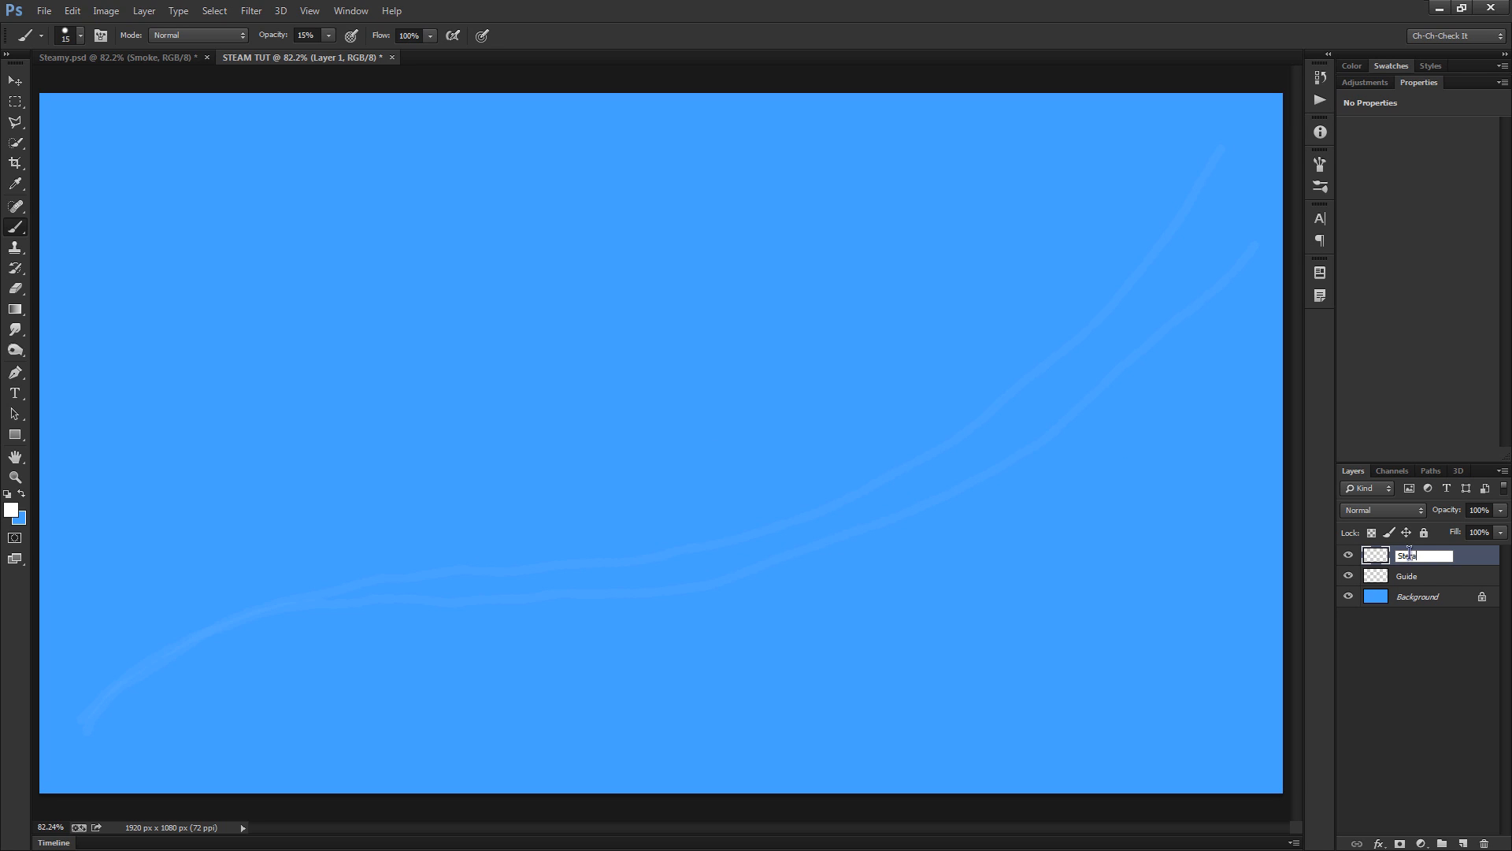
{"action": "key", "text": "BackSpace"}
{"action": "type", "text": "am"}
{"action": "key", "text": "Return"}
Review the brush's Brush Tip Shape and Shape Dynamics settings, including spacing and size jitter
{"action": "left_click", "coordinate": [1328, 163]}
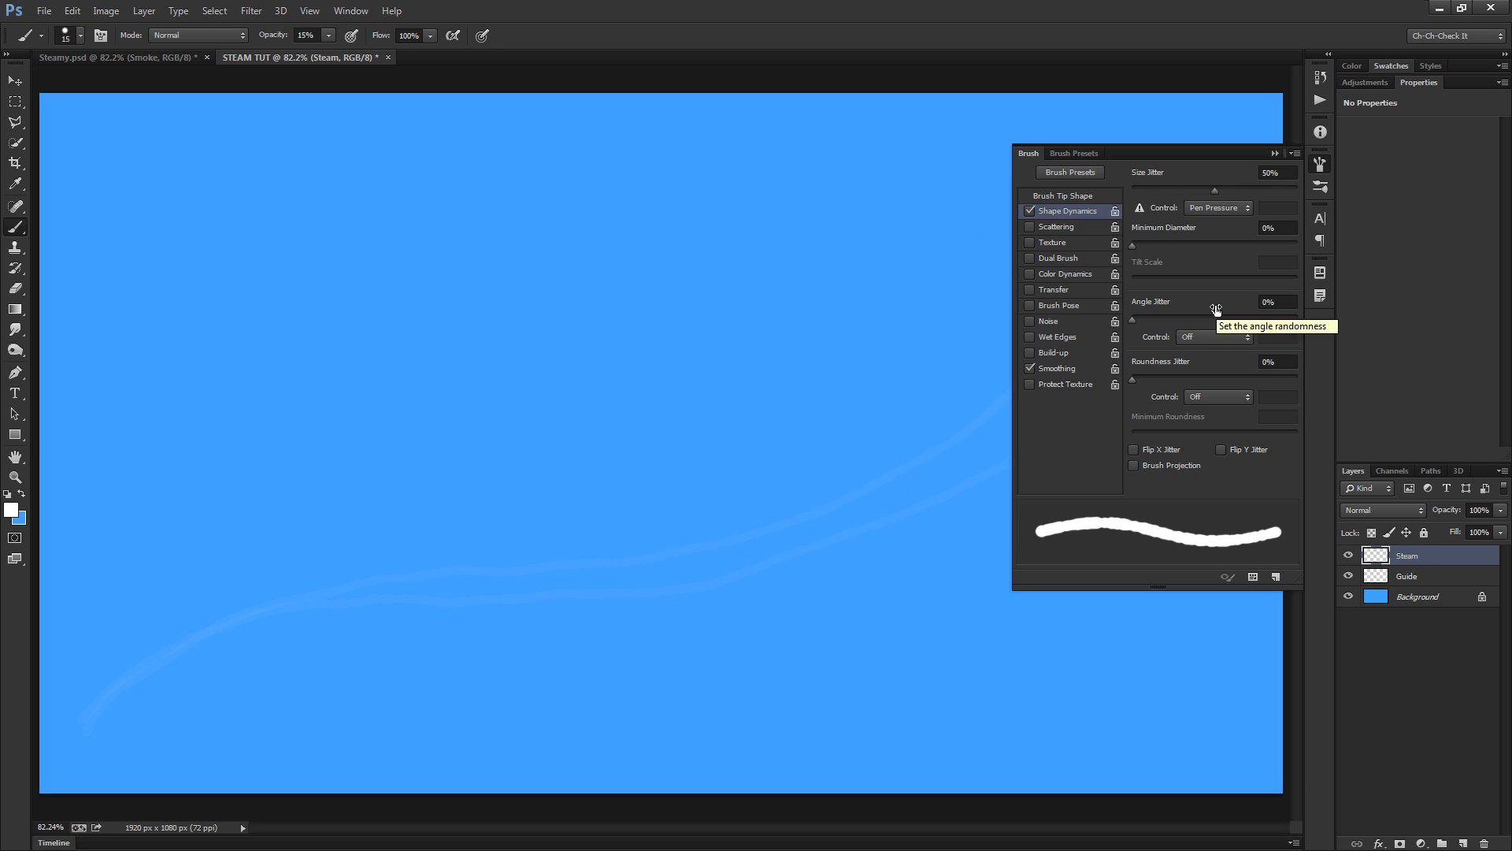
{"action": "left_click", "coordinate": [351, 11]}
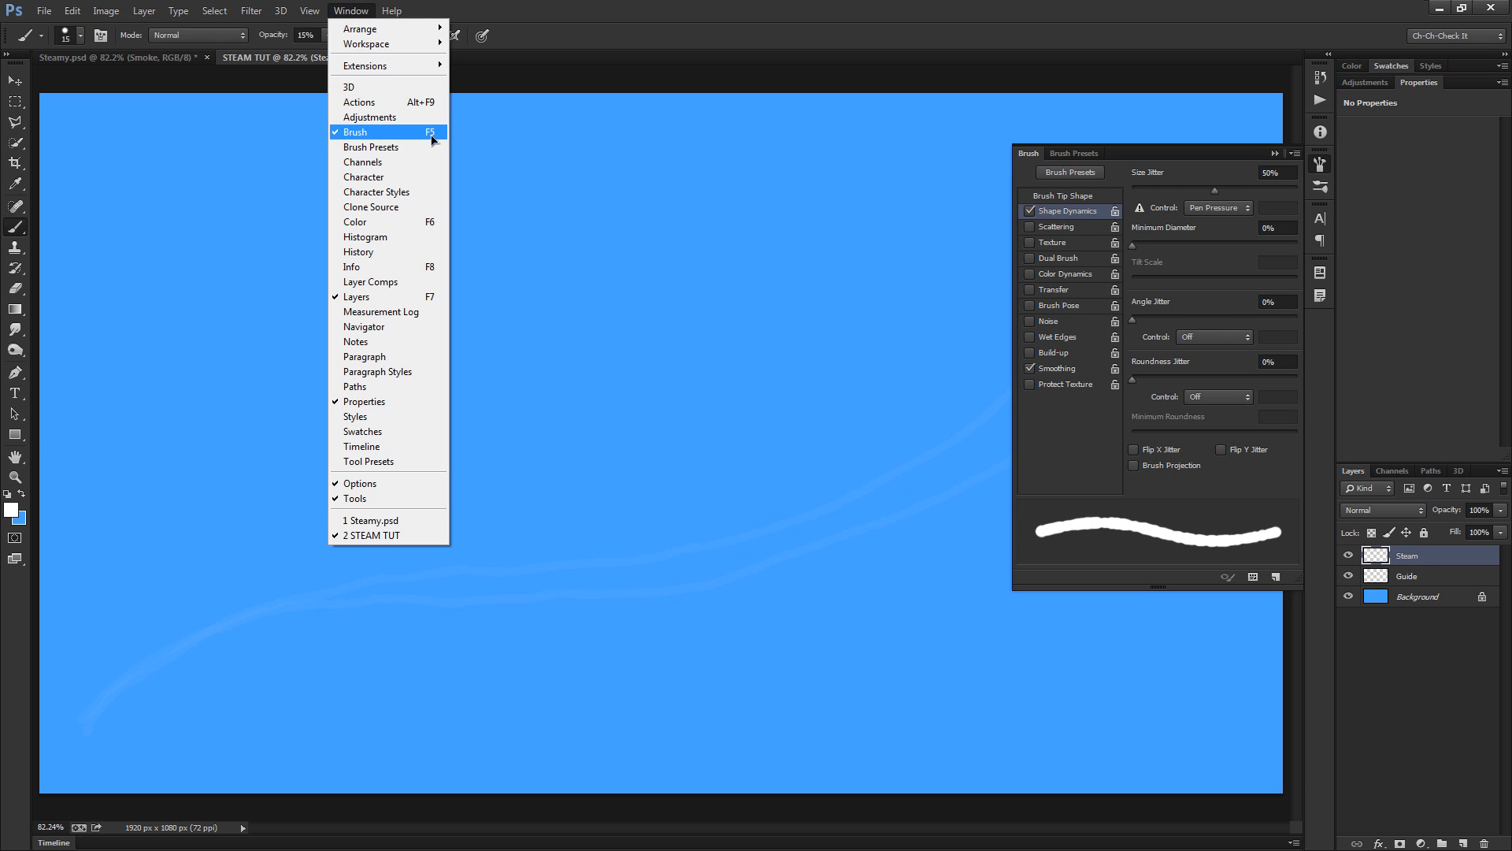
{"action": "left_click", "coordinate": [352, 13]}
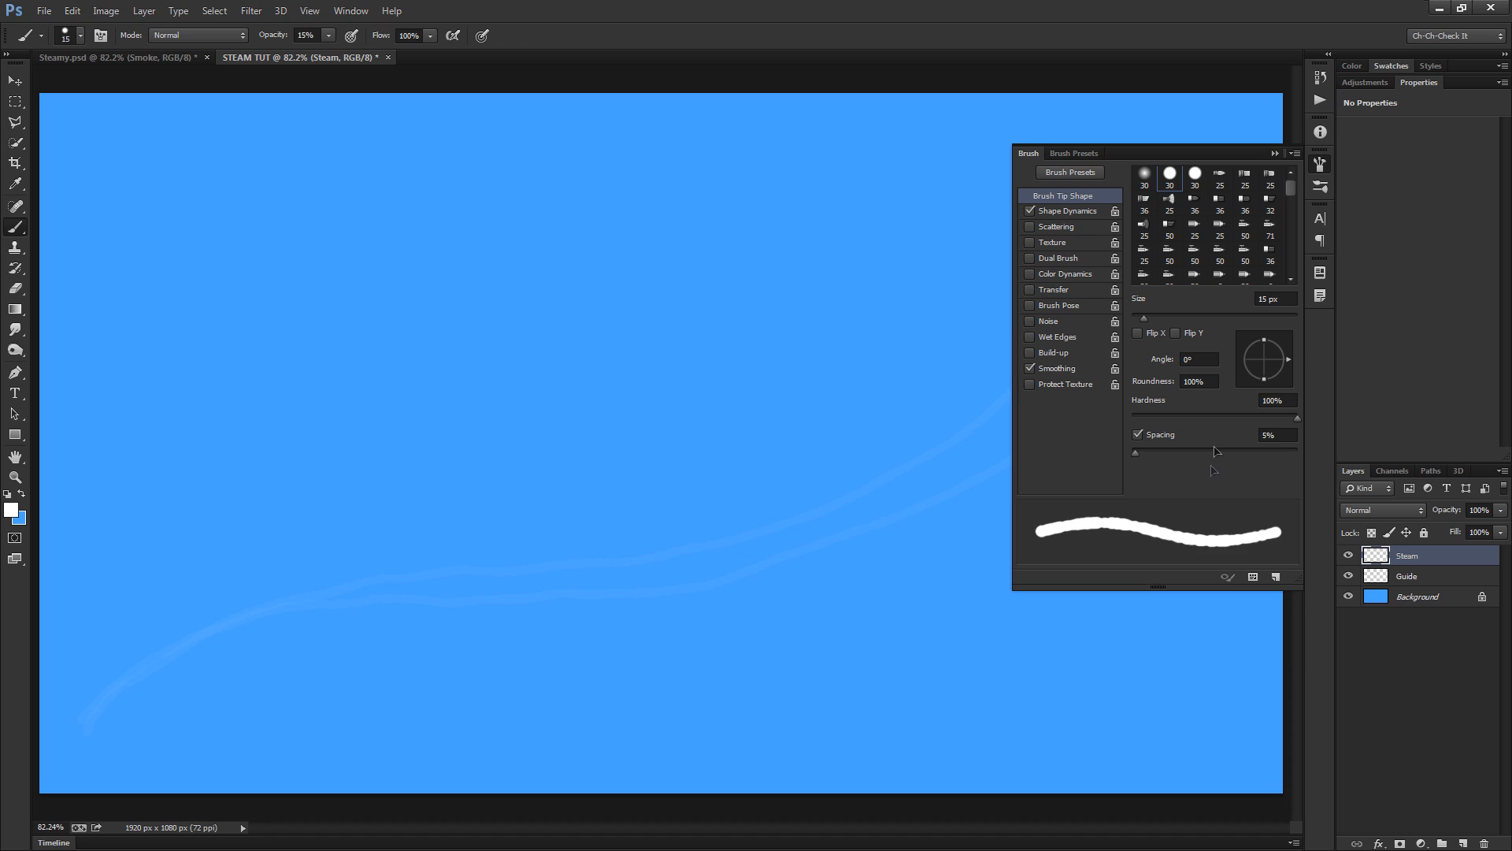
{"action": "left_click", "coordinate": [1081, 214]}
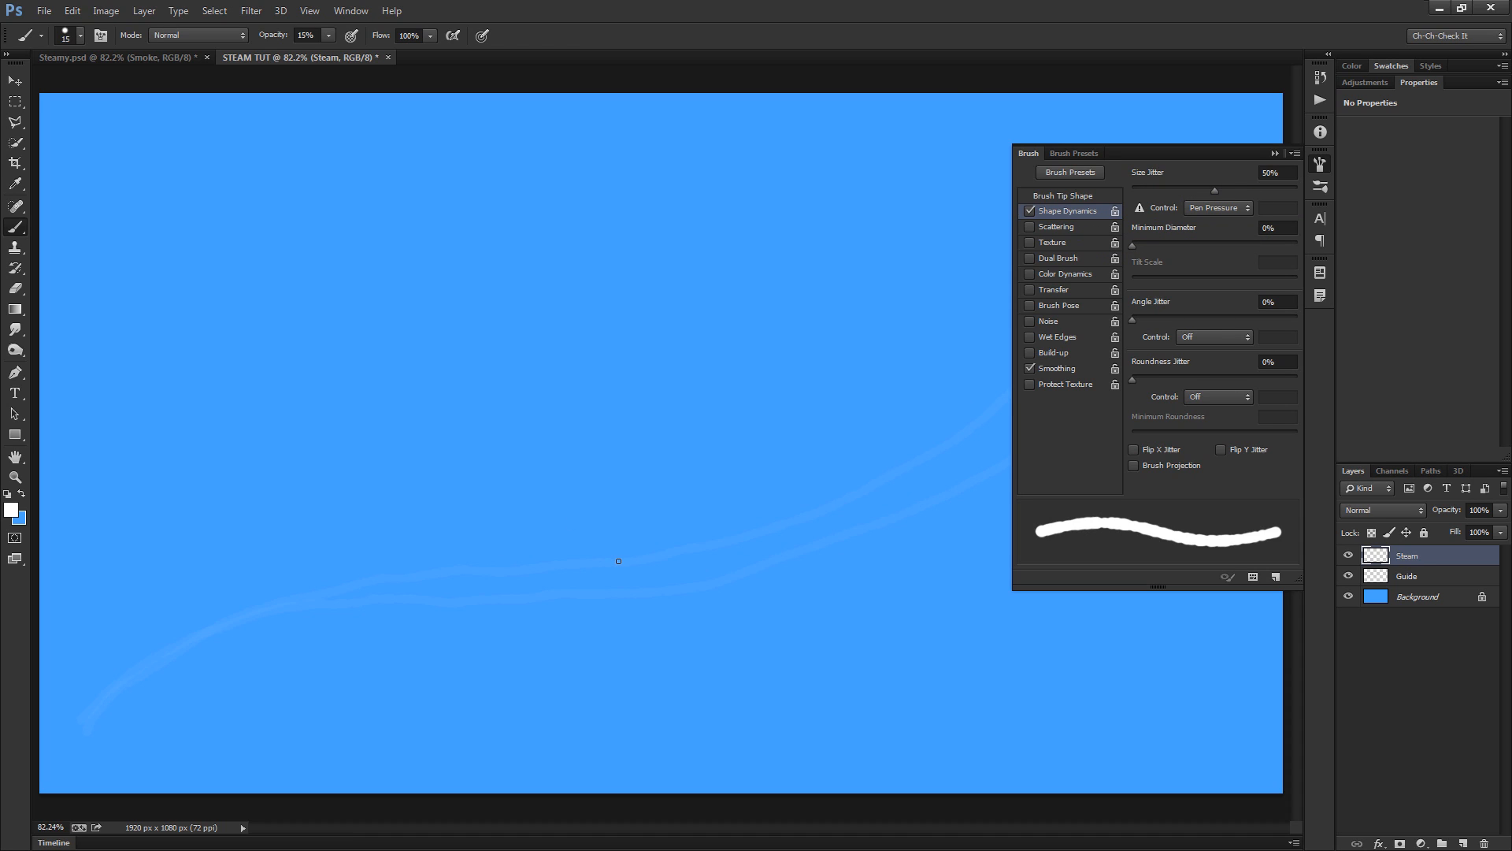
{"action": "left_click", "coordinate": [1321, 166]}
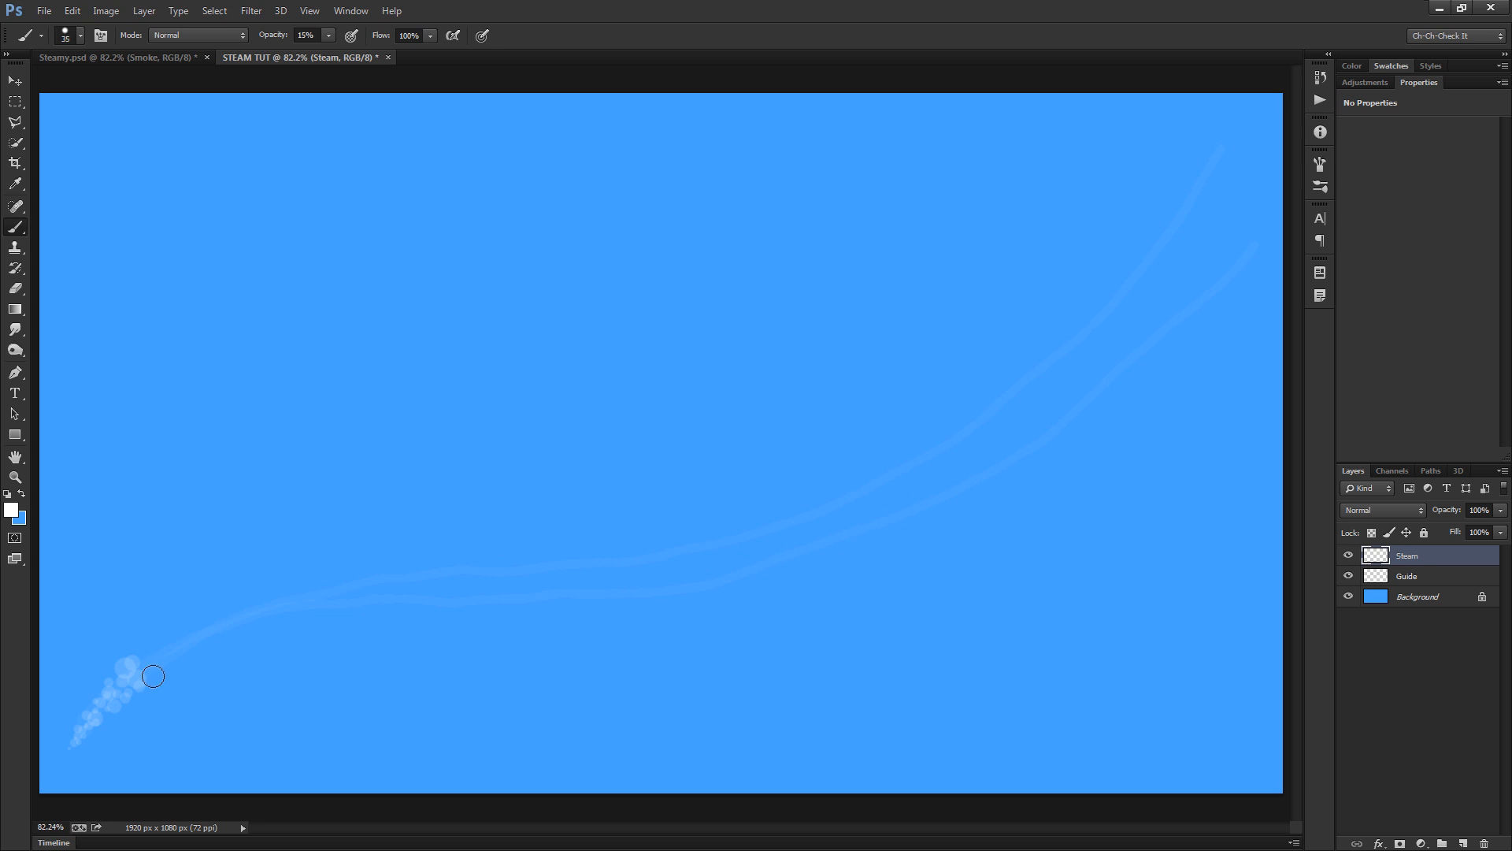
Dab overlapping translucent white circles on the Steam layer along the guide's lower-left bend, varying the brush size between 50 and 80 px
{"action": "key", "text": "bracketleft"}
{"action": "left_click", "coordinate": [151, 651]}
{"action": "left_click", "coordinate": [166, 638]}
{"action": "key", "text": "bracketright"}
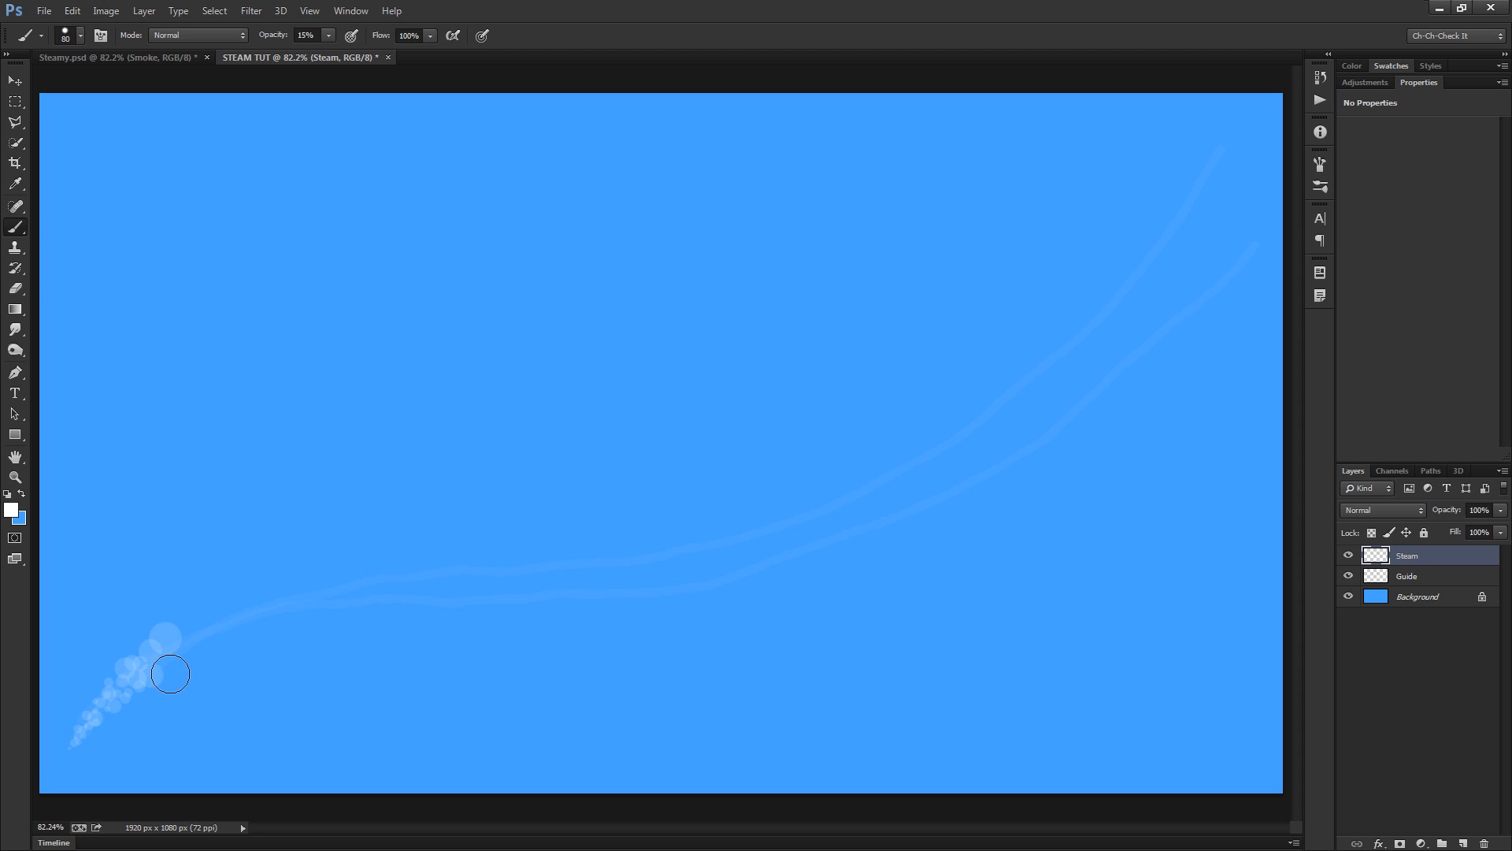
{"action": "left_click", "coordinate": [170, 673]}
{"action": "left_click", "coordinate": [190, 635]}
{"action": "left_click", "coordinate": [188, 653]}
{"action": "key", "text": "bracketleft"}
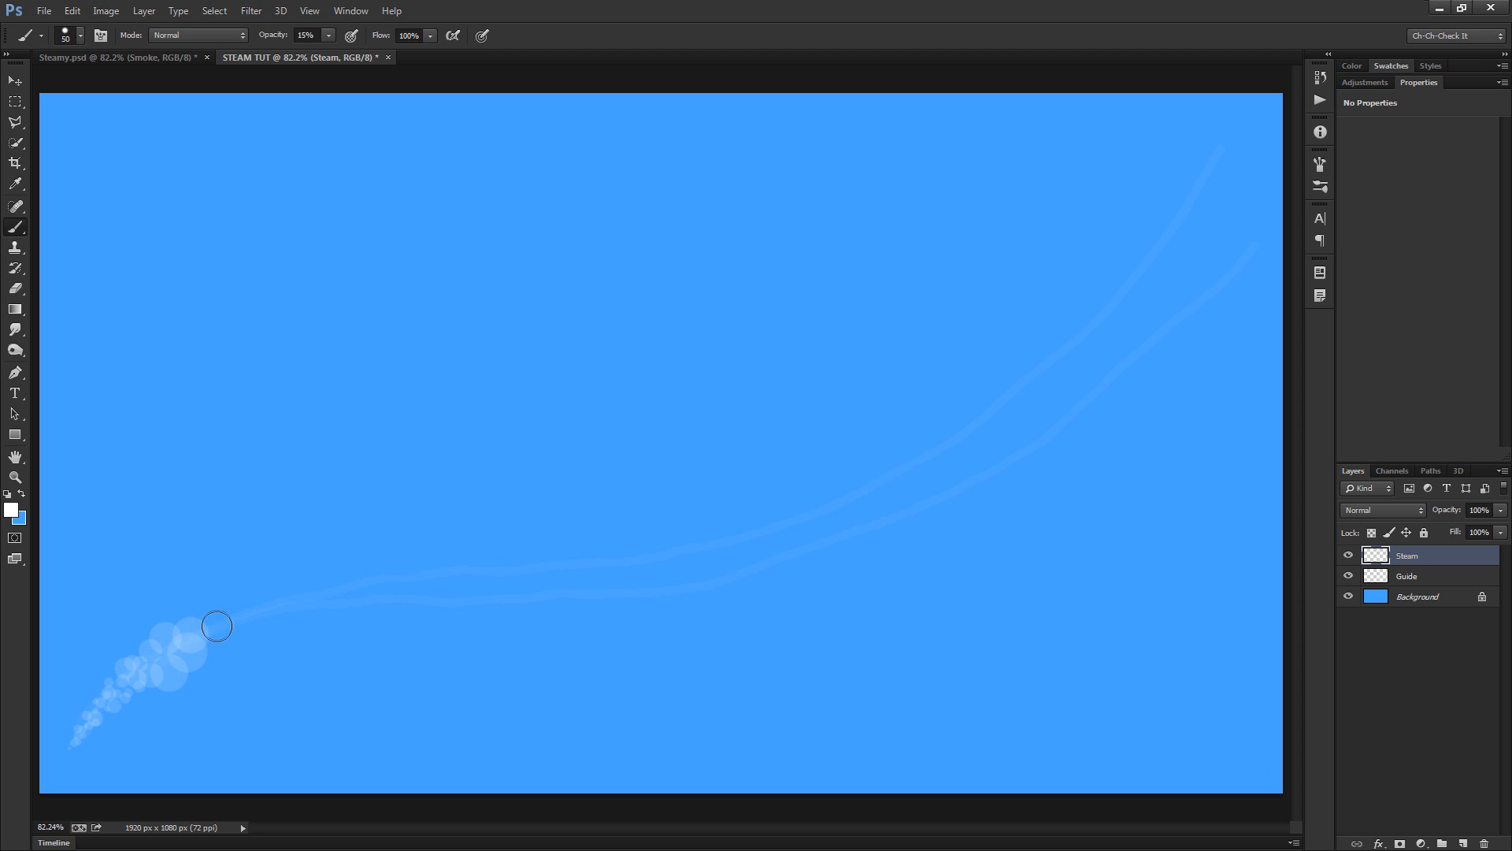
{"action": "left_click", "coordinate": [217, 624]}
{"action": "left_click", "coordinate": [195, 618]}
{"action": "left_click", "coordinate": [231, 604]}
{"action": "left_click", "coordinate": [241, 622]}
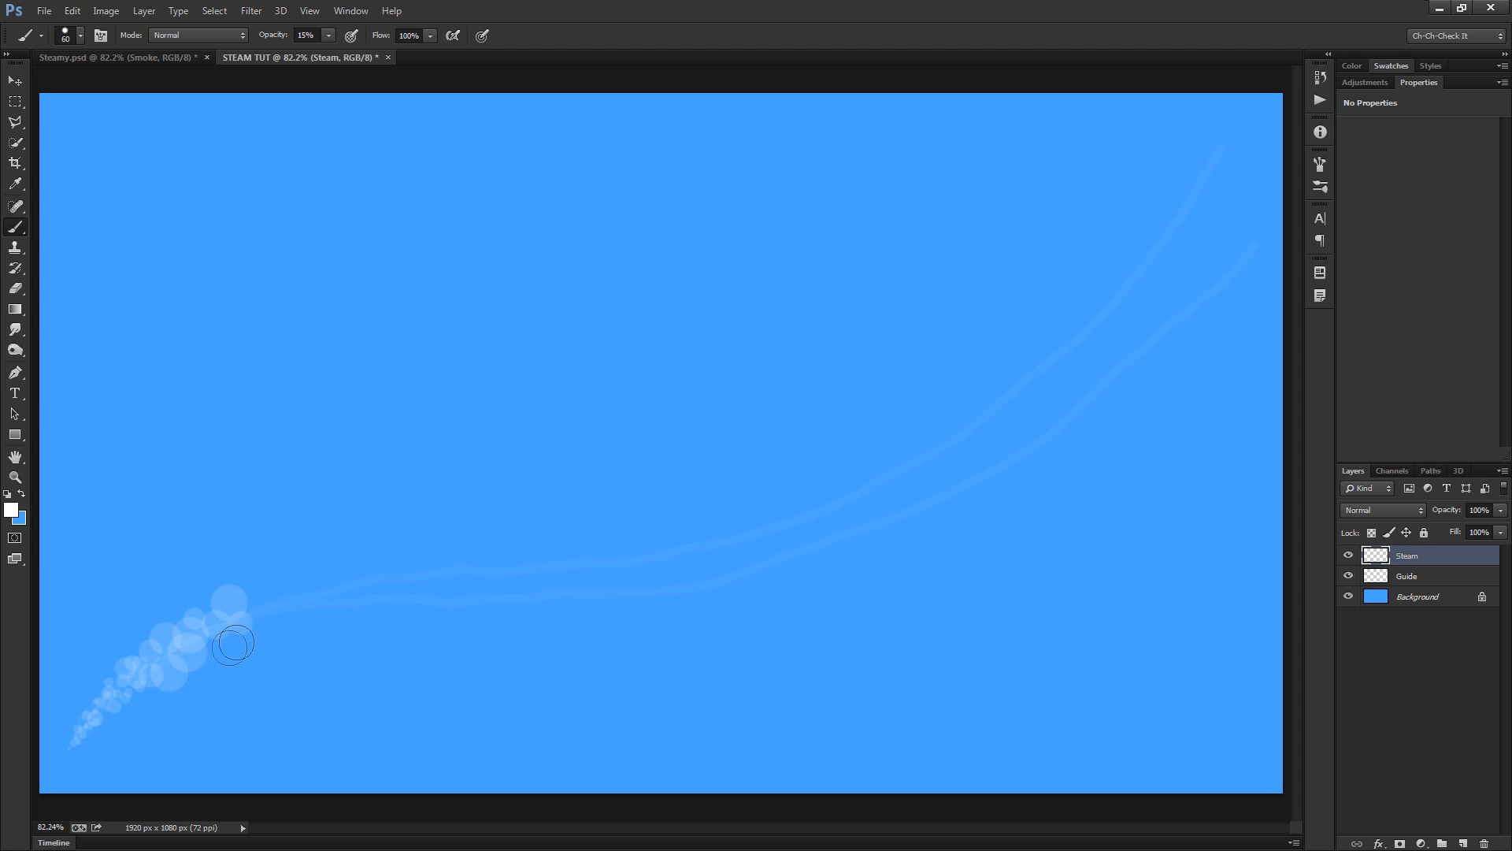
{"action": "left_click", "coordinate": [225, 649]}
{"action": "key", "text": "bracketleft"}
{"action": "left_click", "coordinate": [251, 639]}
{"action": "left_click", "coordinate": [263, 624]}
{"action": "left_click", "coordinate": [278, 606]}
{"action": "left_click", "coordinate": [258, 591]}
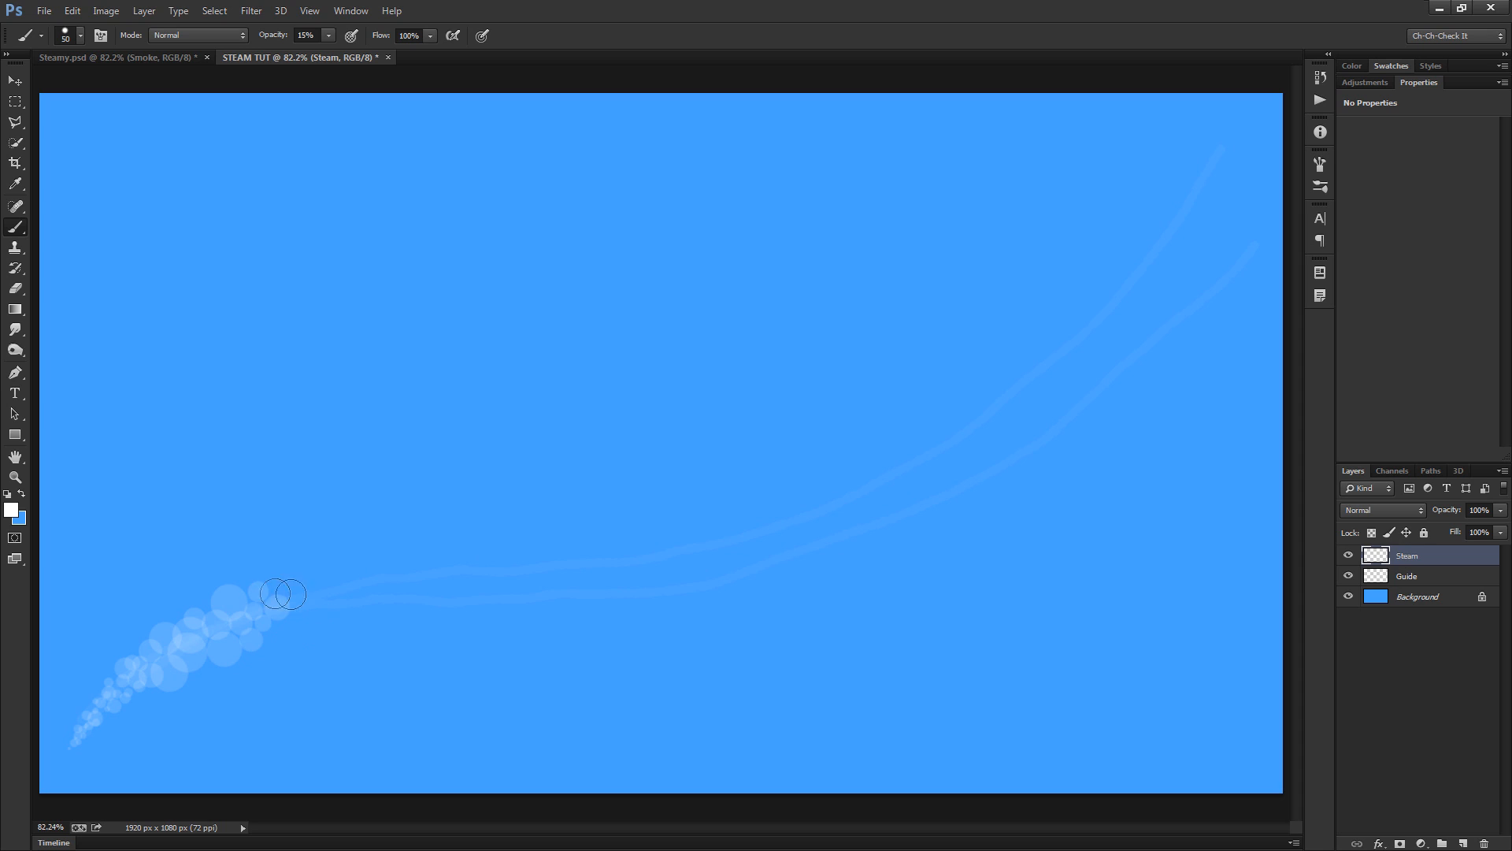
Extend the plume to where the two guide curves start to separate, alternating small dabs with larger ones up to 125 px
{"action": "left_click", "coordinate": [282, 586]}
{"action": "key", "text": "bracketright"}
{"action": "key", "text": "bracketright"}
{"action": "key", "text": "bracketright"}
{"action": "left_click", "coordinate": [303, 585]}
{"action": "key", "text": "bracketleft"}
{"action": "key", "text": "bracketleft"}
{"action": "key", "text": "bracketleft"}
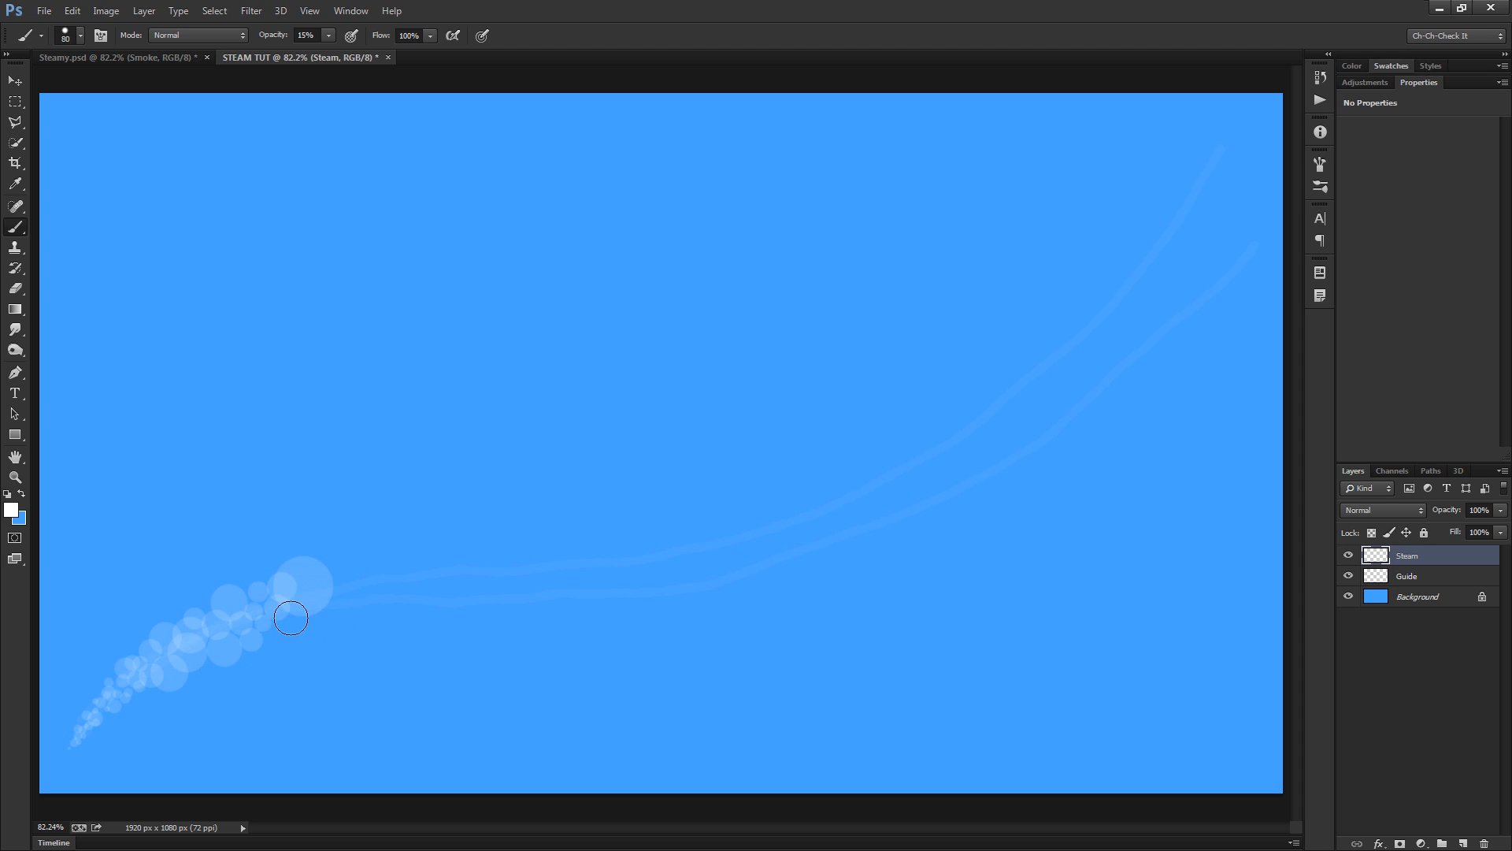
{"action": "left_click", "coordinate": [260, 591]}
{"action": "key", "text": "bracketright"}
{"action": "key", "text": "bracketright"}
{"action": "key", "text": "bracketright"}
{"action": "key", "text": "bracketright"}
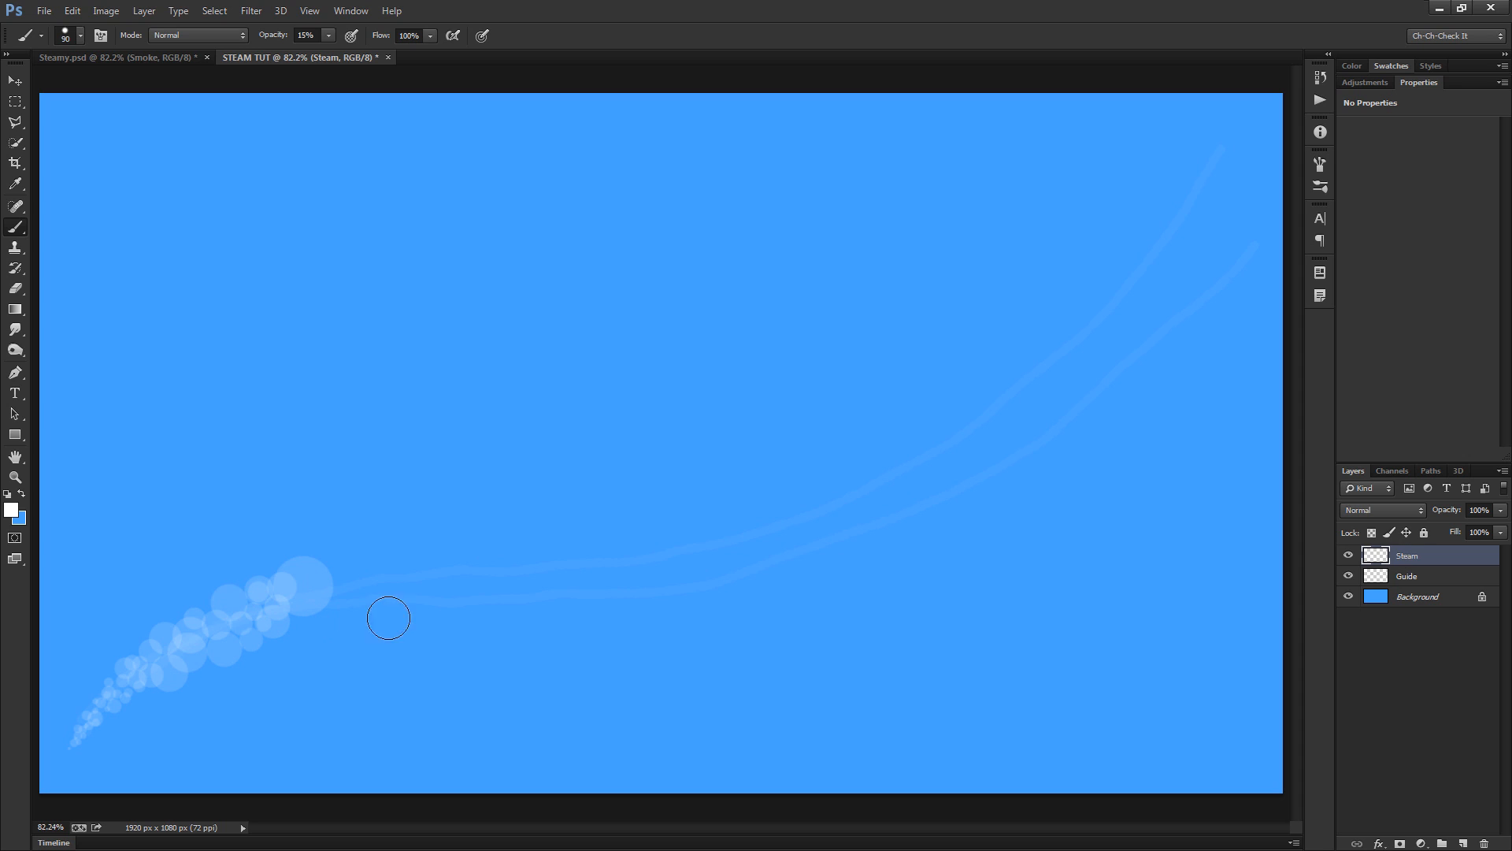
{"action": "left_click", "coordinate": [321, 610]}
{"action": "key", "text": "bracketleft"}
{"action": "left_click", "coordinate": [338, 575]}
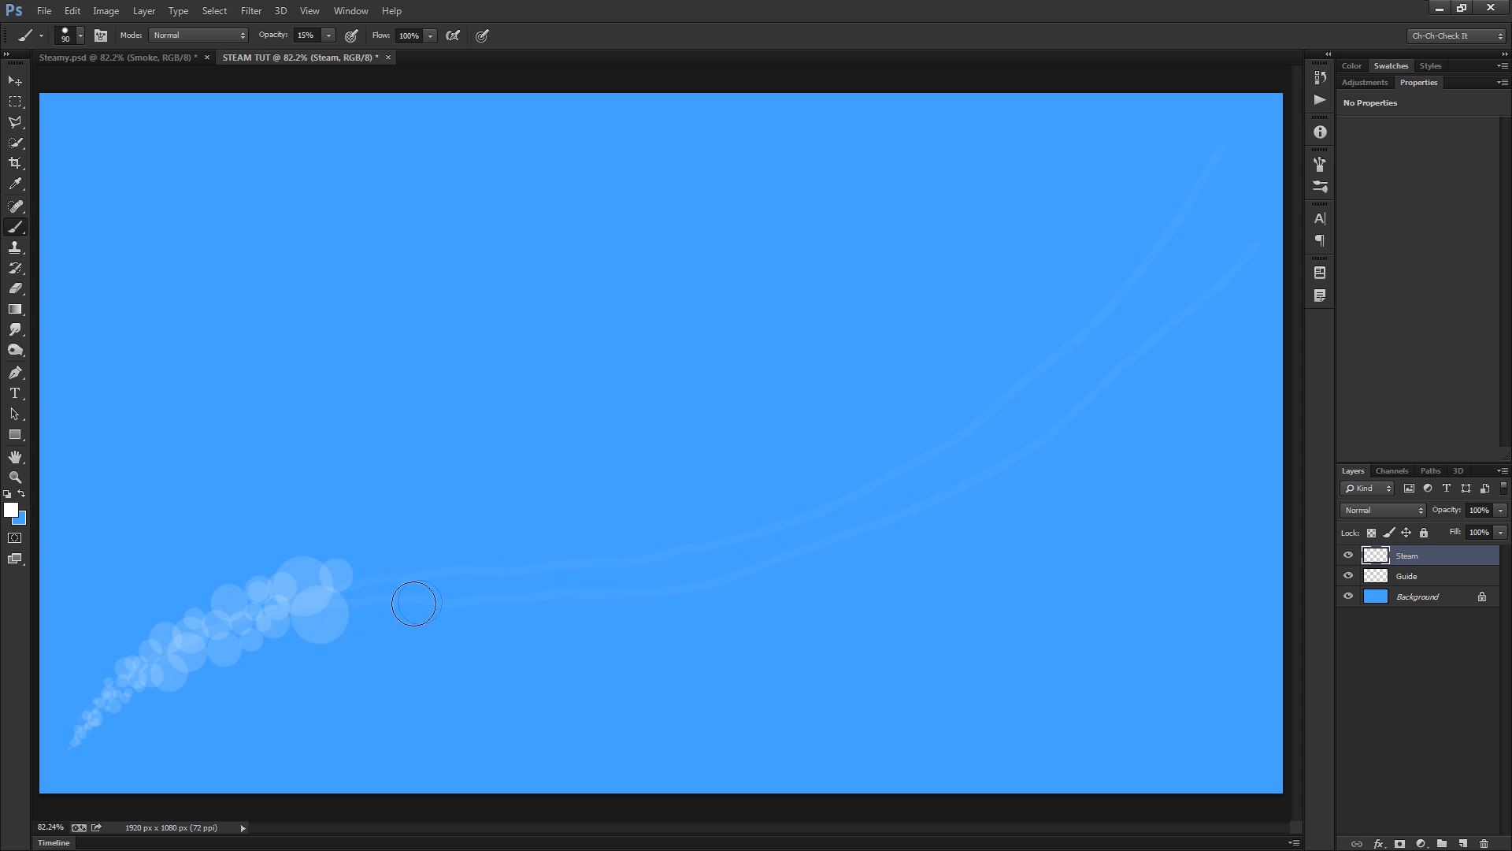
{"action": "left_click", "coordinate": [366, 601]}
{"action": "left_click", "coordinate": [375, 560]}
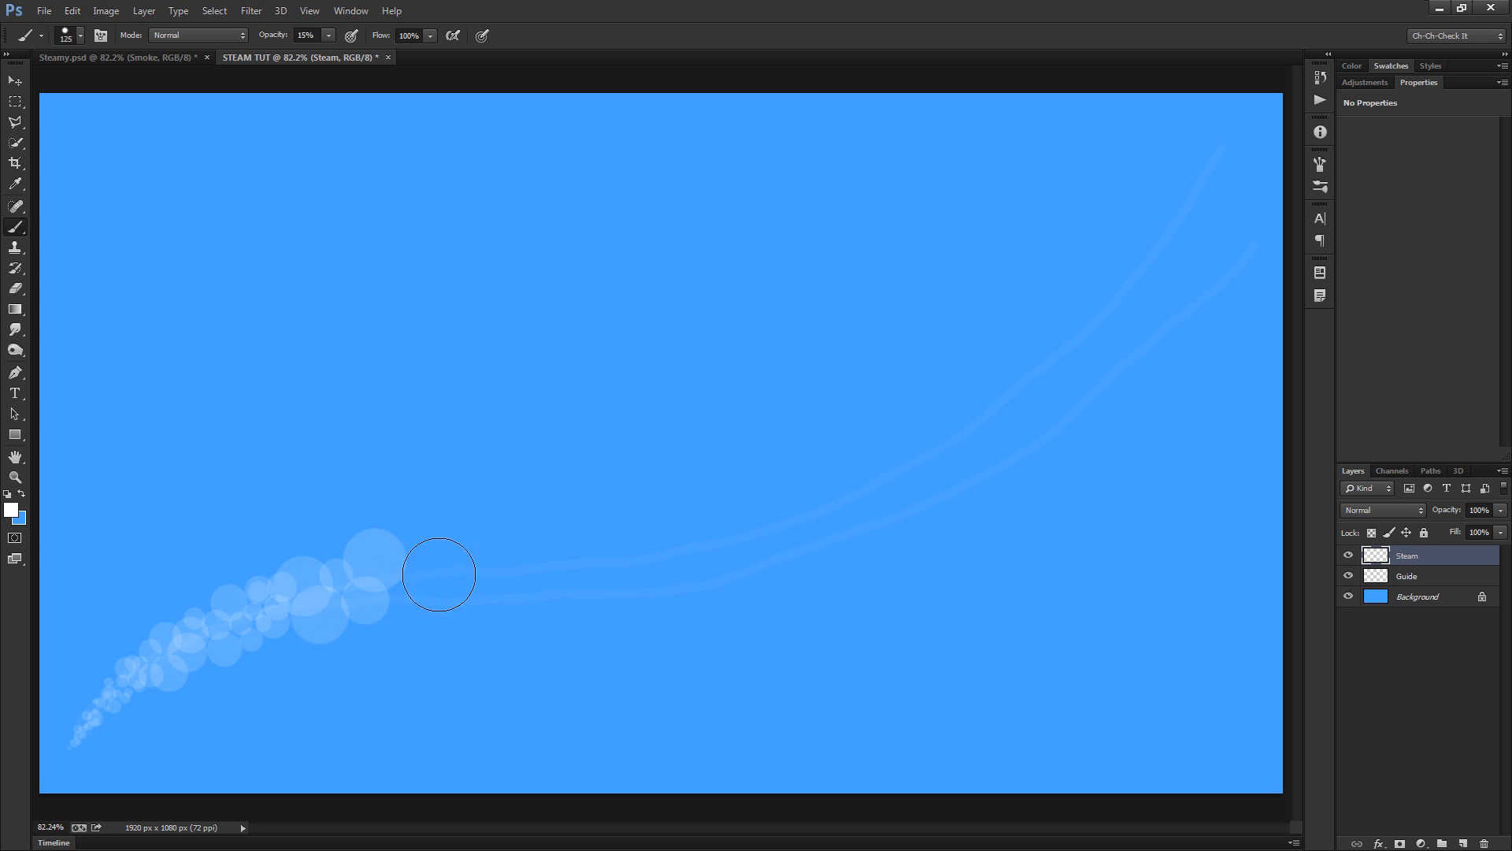
Fill in and extend the plume's leading end with small overlapping circles, using a brush of about 70 px
{"action": "key", "text": "bracketleft"}
{"action": "key", "text": "bracketleft"}
{"action": "key", "text": "bracketleft"}
{"action": "key", "text": "bracketleft"}
{"action": "left_click", "coordinate": [408, 603]}
{"action": "left_click", "coordinate": [384, 557]}
{"action": "key", "text": "bracketleft"}
{"action": "left_click", "coordinate": [415, 559]}
{"action": "left_click", "coordinate": [456, 567]}
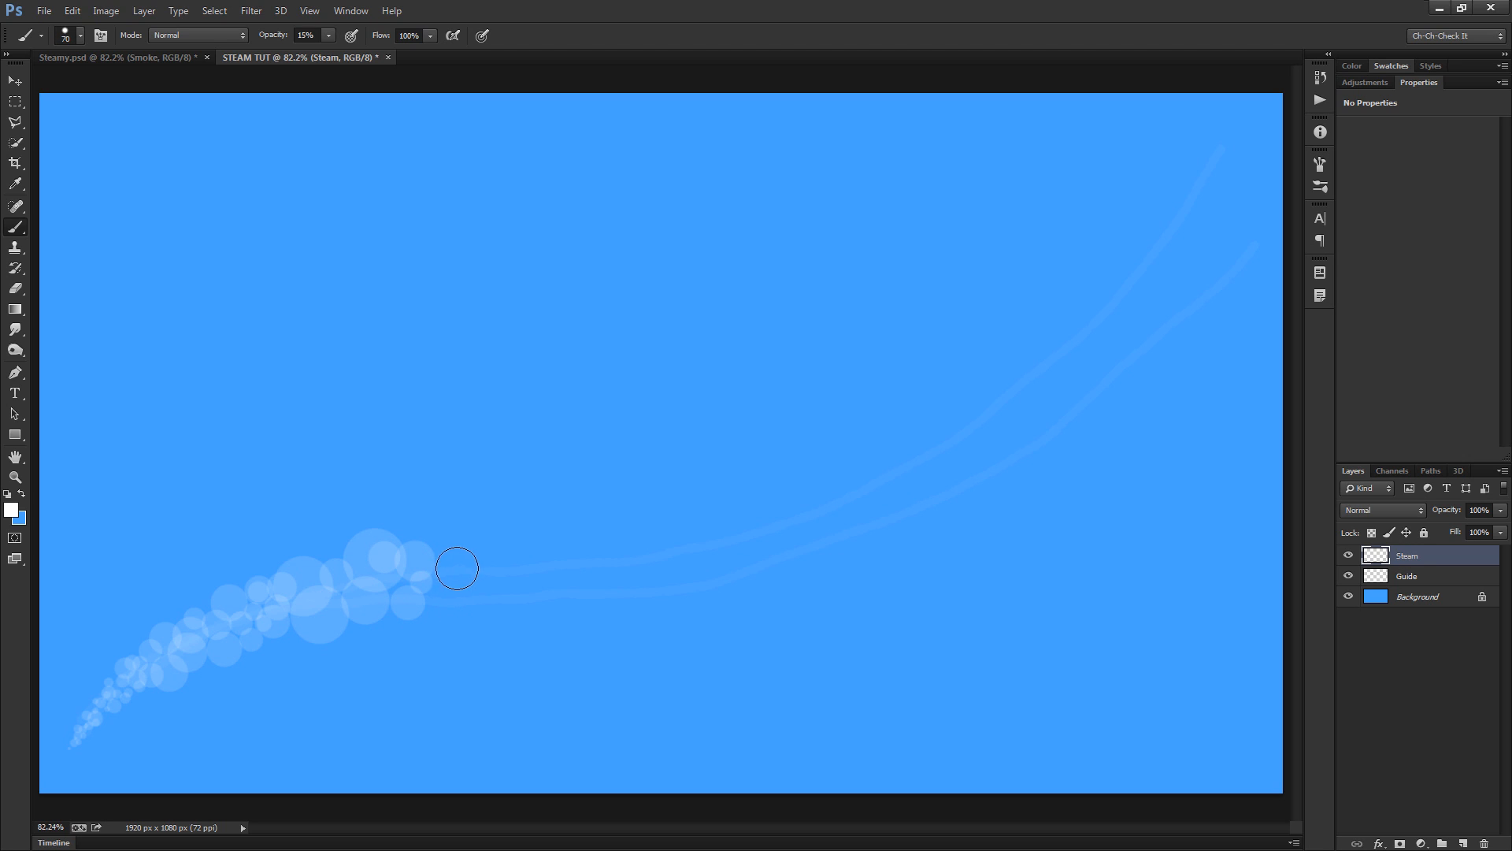
{"action": "left_click", "coordinate": [441, 594]}
{"action": "key", "text": "bracketright"}
{"action": "left_click", "coordinate": [395, 593]}
{"action": "left_click", "coordinate": [421, 581]}
{"action": "left_click", "coordinate": [406, 582]}
{"action": "key", "text": "bracketleft"}
{"action": "left_click", "coordinate": [366, 603]}
Continue the plume toward the canvas centre with a 150 px circle and 90 px circles above and below the guides
{"action": "key", "text": "bracketright"}
{"action": "key", "text": "bracketright"}
{"action": "key", "text": "bracketright"}
{"action": "key", "text": "bracketright"}
{"action": "key", "text": "bracketright"}
{"action": "key", "text": "bracketright"}
{"action": "left_click", "coordinate": [434, 538]}
{"action": "key", "text": "bracketright"}
{"action": "key", "text": "bracketright"}
{"action": "key", "text": "bracketright"}
{"action": "key", "text": "bracketright"}
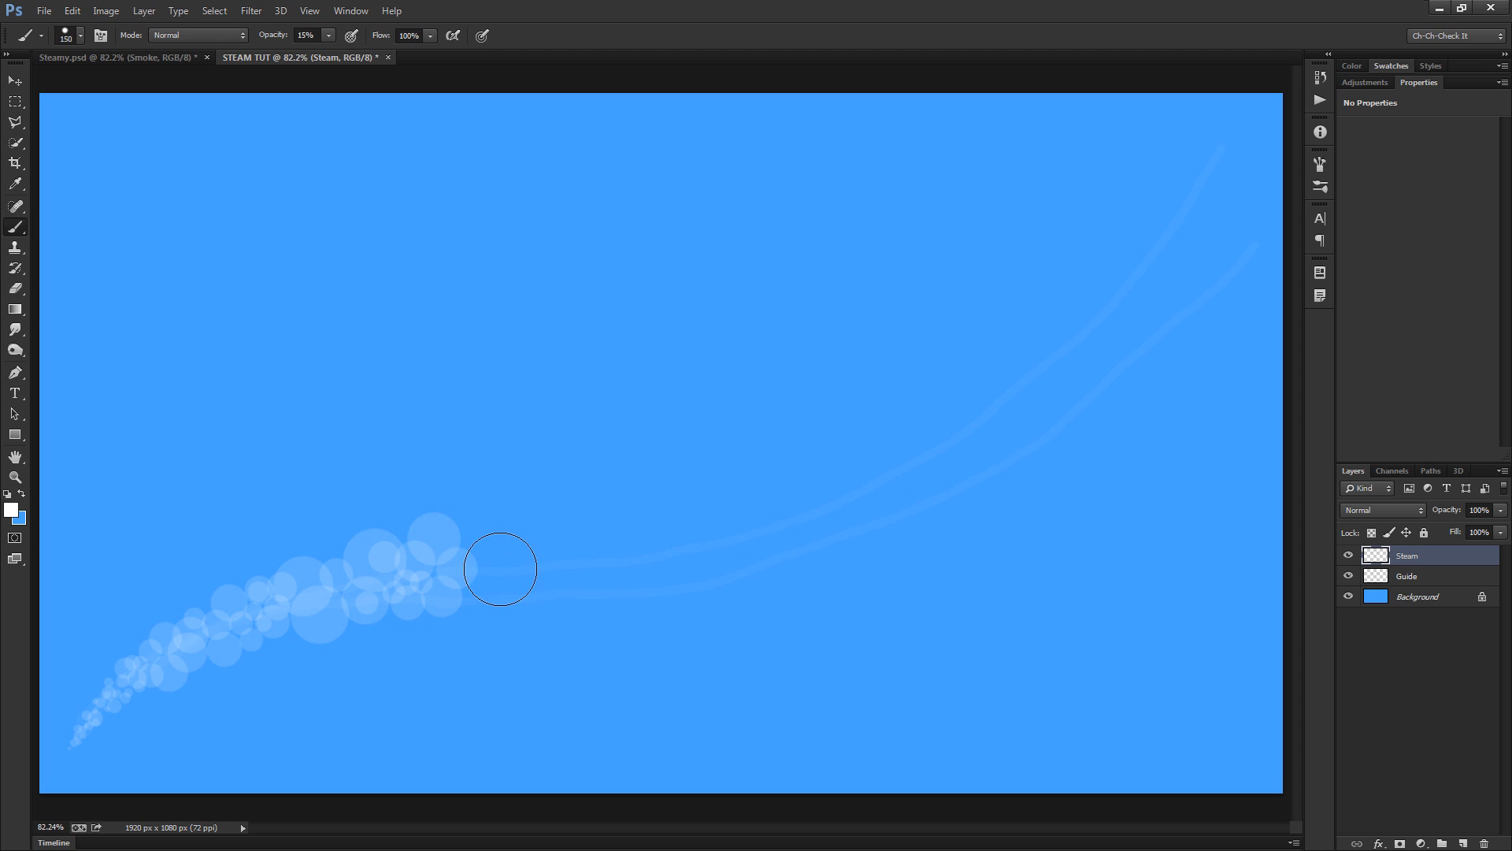
{"action": "left_click", "coordinate": [500, 569]}
{"action": "key", "text": "bracketleft"}
{"action": "key", "text": "bracketleft"}
{"action": "key", "text": "bracketleft"}
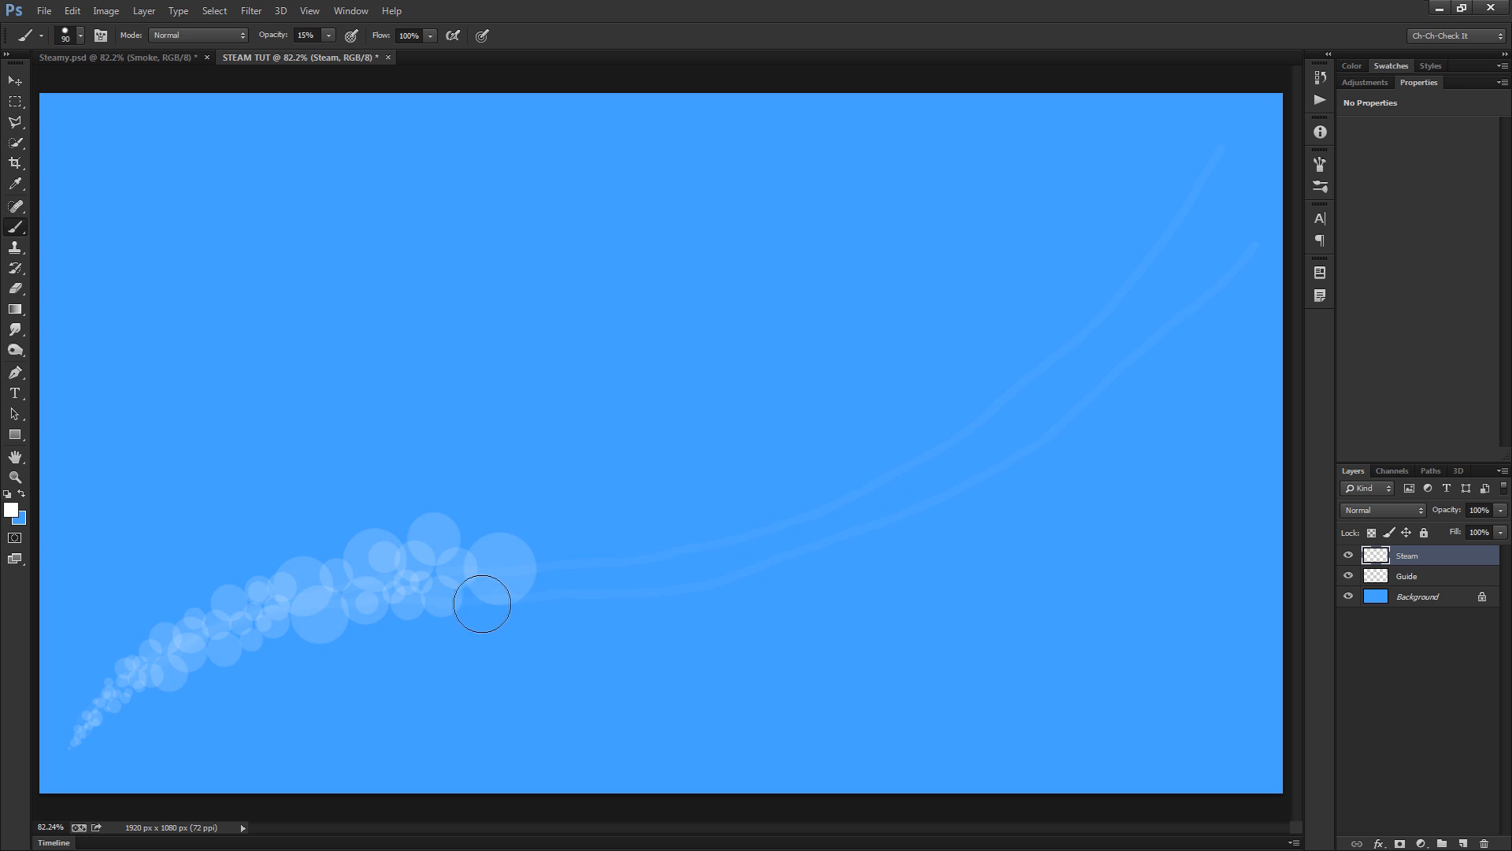
{"action": "left_click", "coordinate": [479, 603]}
{"action": "left_click", "coordinate": [473, 534]}
{"action": "left_click", "coordinate": [535, 539]}
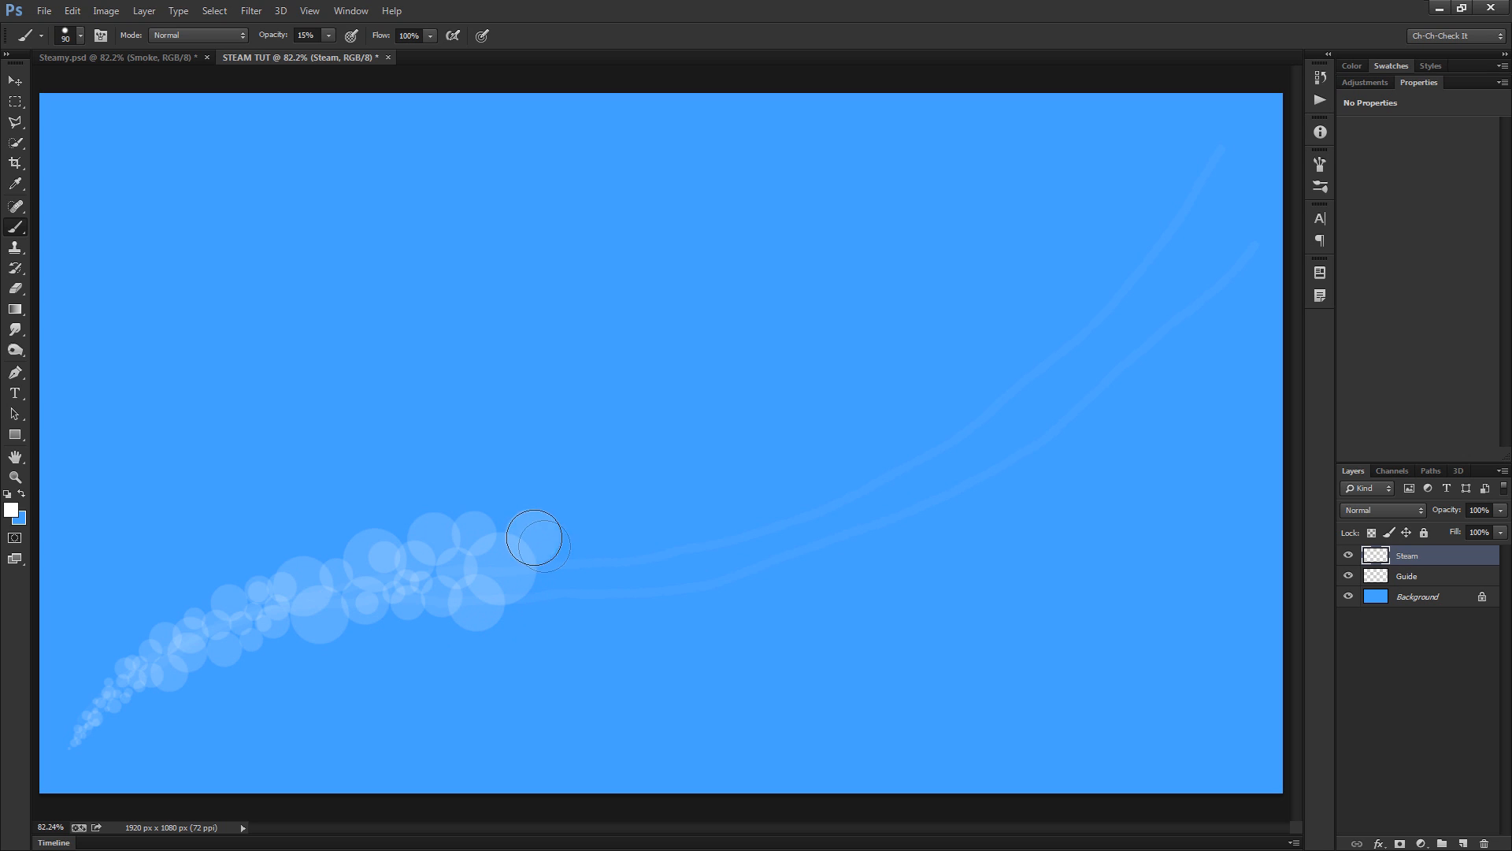
{"action": "left_click", "coordinate": [556, 567]}
{"action": "left_click", "coordinate": [590, 539]}
Widen the plume just before the canvas centre with circles up to 300 px, and fill the area behind them with smaller dabs
{"action": "key", "text": "bracketright"}
{"action": "key", "text": "bracketright"}
{"action": "key", "text": "bracketright"}
{"action": "key", "text": "bracketright"}
{"action": "key", "text": "bracketright"}
{"action": "key", "text": "bracketright"}
{"action": "key", "text": "bracketright"}
{"action": "left_click", "coordinate": [606, 545]}
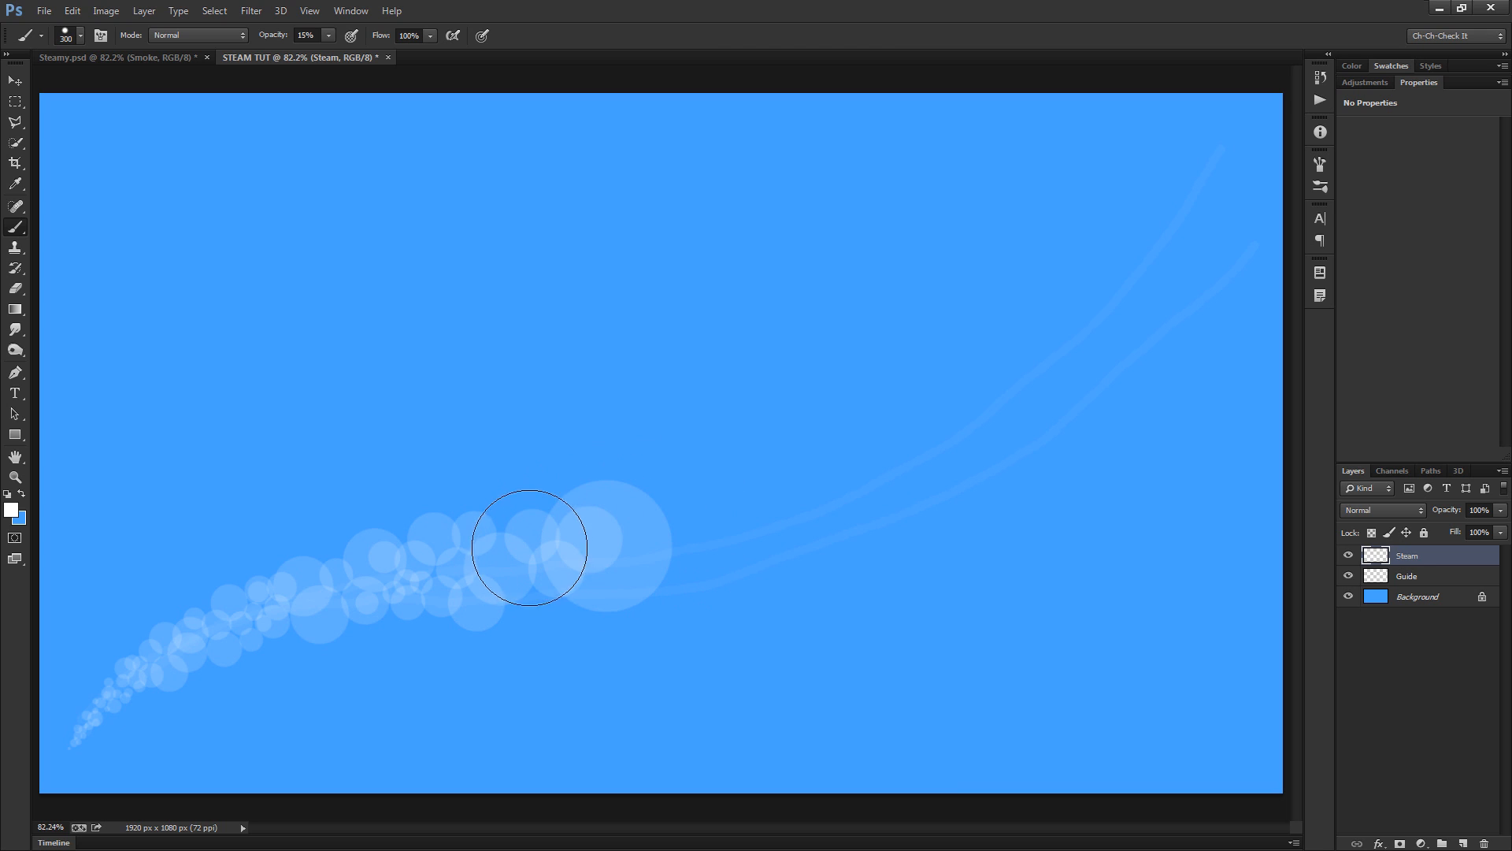
{"action": "left_click", "coordinate": [526, 528]}
{"action": "key", "text": "bracketleft"}
{"action": "left_click", "coordinate": [561, 600]}
{"action": "key", "text": "bracketleft"}
{"action": "key", "text": "bracketleft"}
{"action": "key", "text": "bracketleft"}
{"action": "key", "text": "bracketleft"}
{"action": "left_click", "coordinate": [517, 608]}
{"action": "left_click", "coordinate": [462, 566]}
{"action": "key", "text": "bracketright"}
{"action": "key", "text": "bracketright"}
{"action": "key", "text": "bracketright"}
{"action": "key", "text": "bracketright"}
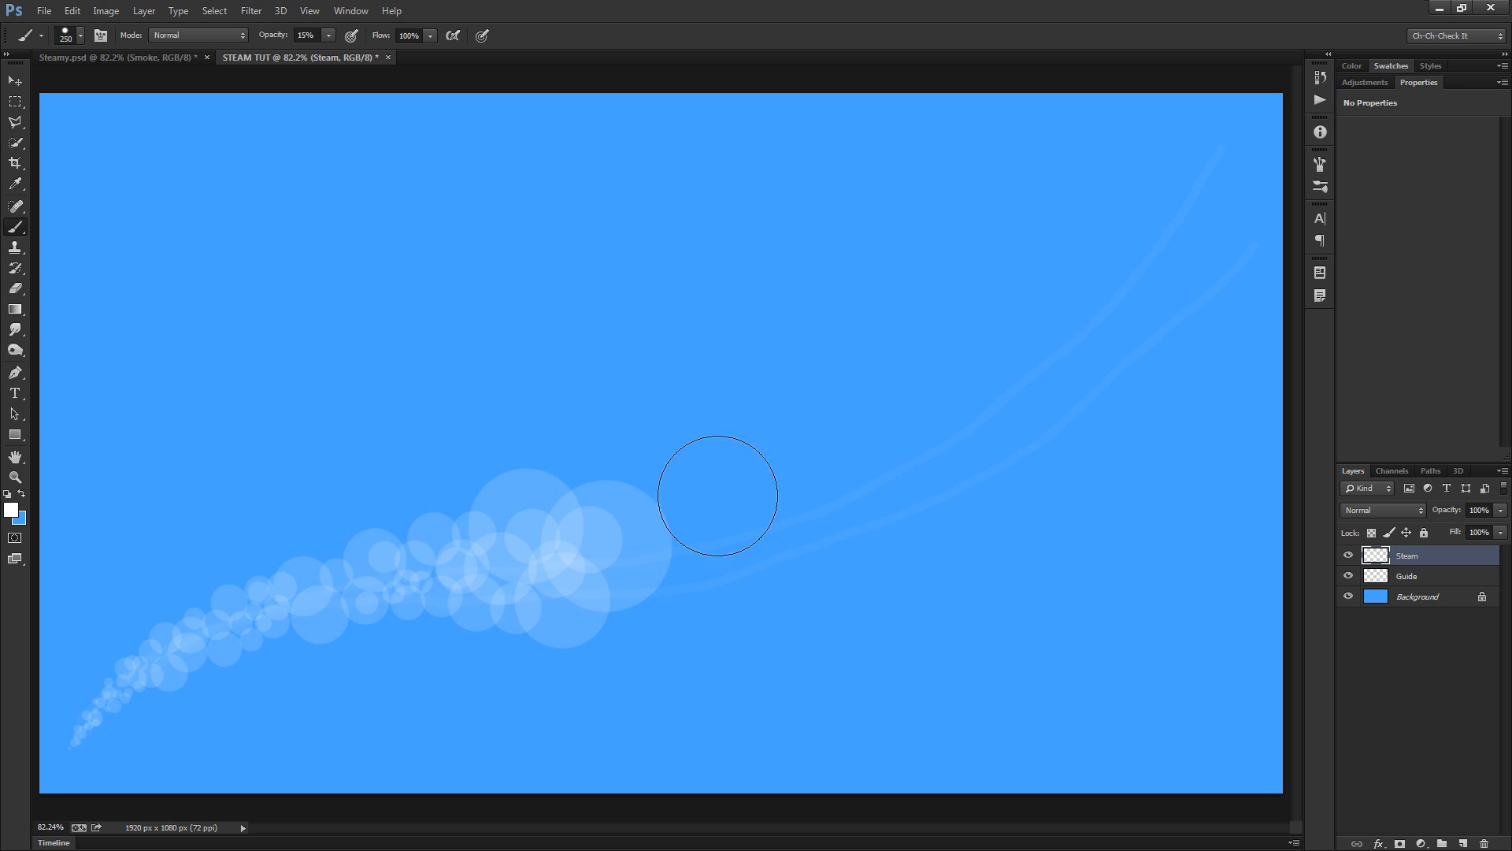
Place four large circles around the guides at the canvas centre, varying the brush from 250 px upward
{"action": "left_click", "coordinate": [691, 476]}
{"action": "key", "text": "bracketright"}
{"action": "key", "text": "bracketright"}
{"action": "key", "text": "bracketright"}
{"action": "left_click", "coordinate": [791, 551]}
{"action": "key", "text": "bracketleft"}
{"action": "key", "text": "bracketleft"}
{"action": "key", "text": "bracketleft"}
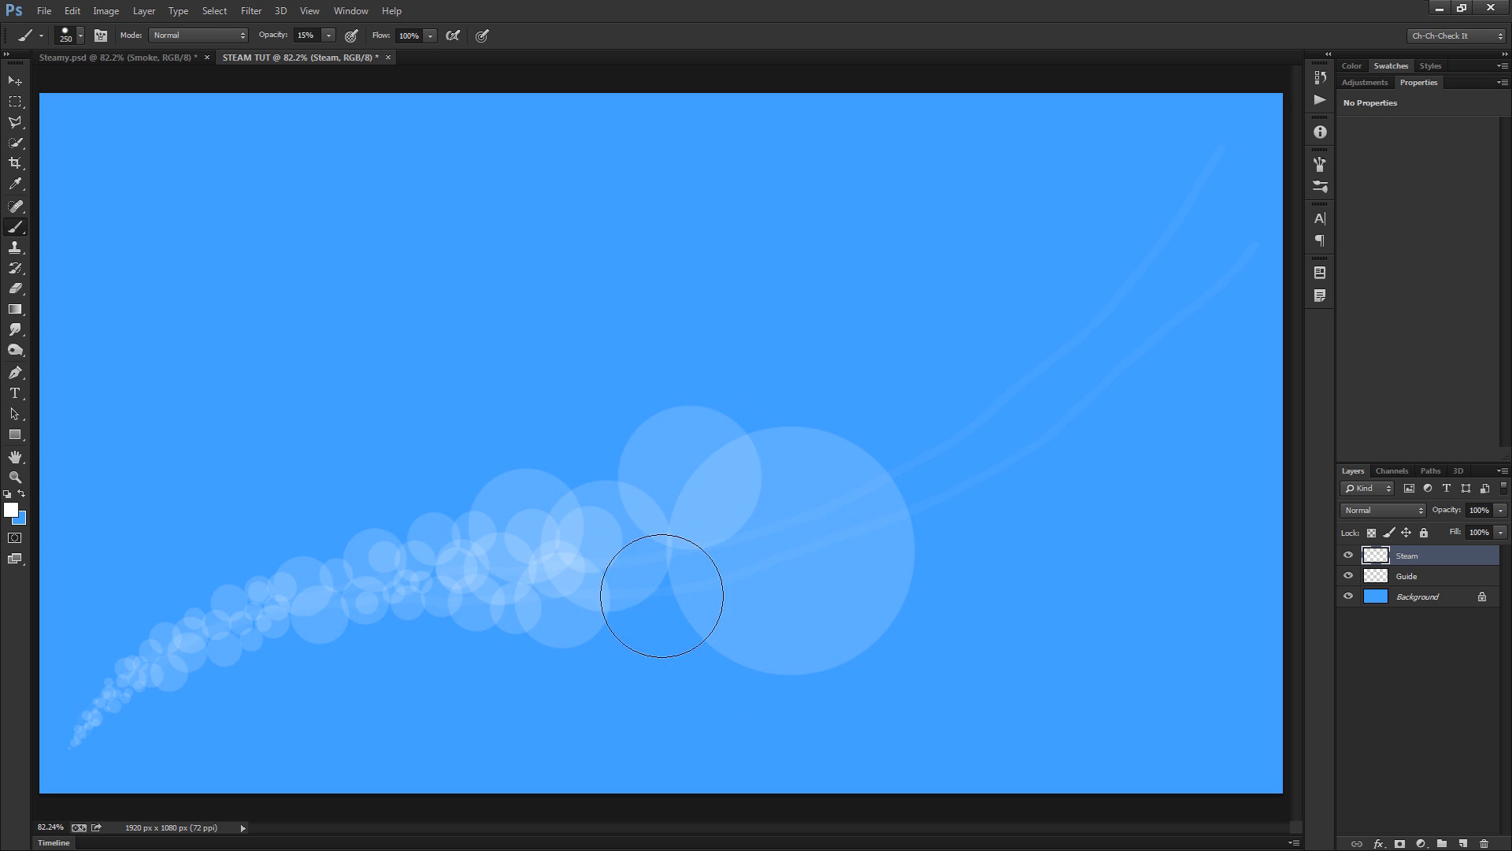
{"action": "left_click", "coordinate": [660, 594]}
{"action": "key", "text": "bracketright"}
{"action": "key", "text": "bracketright"}
{"action": "left_click", "coordinate": [785, 451]}
Enlarge the brush to 700 px and cover the guides' upper-right end with four huge overlapping circles
{"action": "key", "text": "bracketright"}
{"action": "key", "text": "bracketright"}
{"action": "key", "text": "bracketright"}
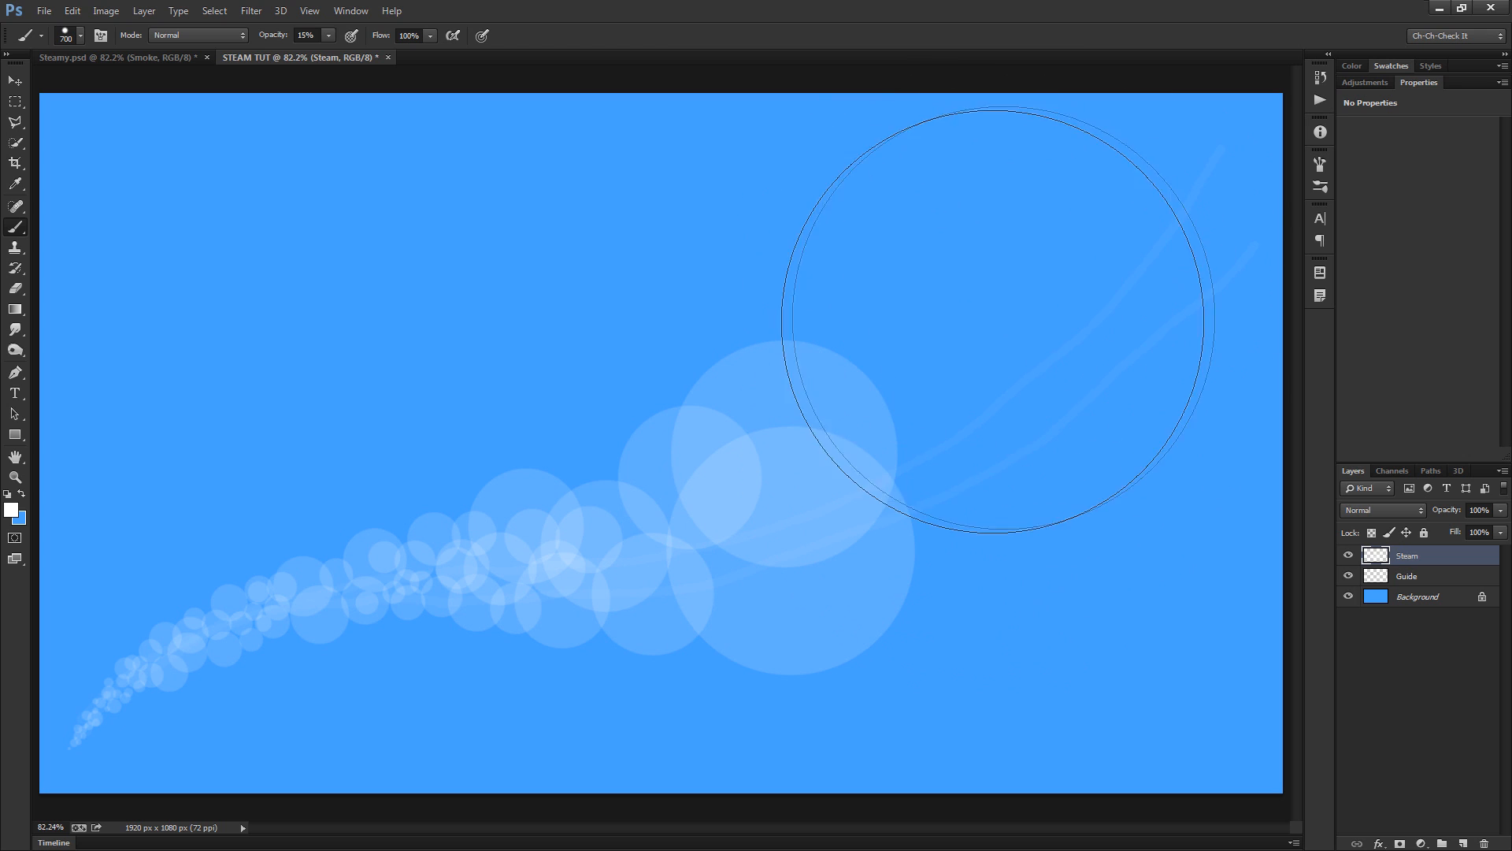
{"action": "left_click", "coordinate": [990, 316]}
{"action": "left_click", "coordinate": [1138, 352]}
{"action": "left_click", "coordinate": [1061, 518]}
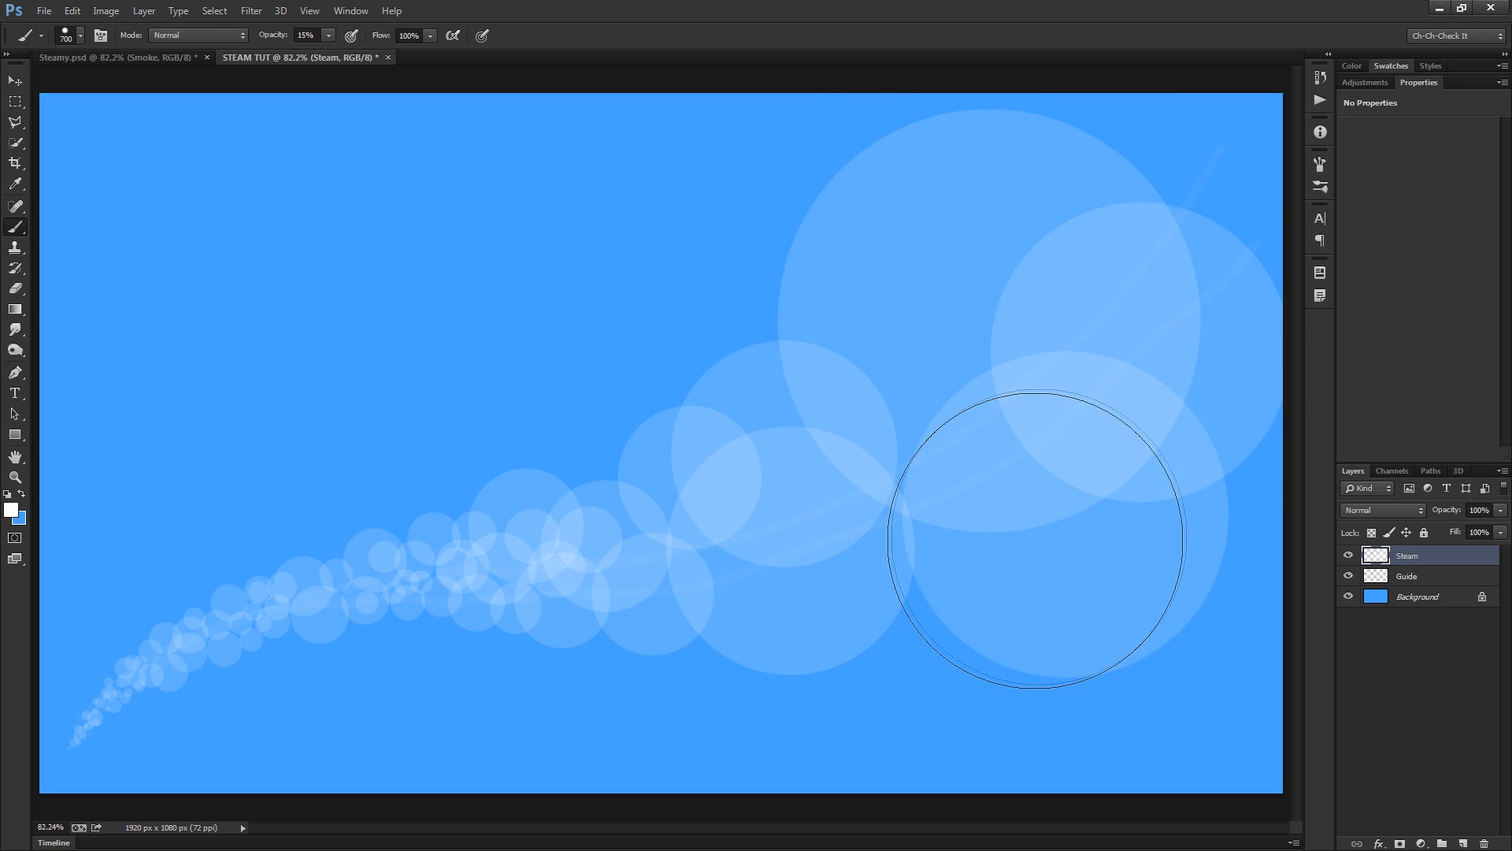
{"action": "left_click", "coordinate": [888, 540]}
Layer progressively smaller circles over the upper part of the big steam cloud, then enlarge the brush to 300 px
{"action": "key", "text": "bracketleft"}
{"action": "left_click", "coordinate": [989, 296]}
{"action": "key", "text": "bracketleft"}
{"action": "key", "text": "bracketleft"}
{"action": "key", "text": "bracketleft"}
{"action": "left_click", "coordinate": [846, 351]}
{"action": "key", "text": "bracketleft"}
{"action": "left_click", "coordinate": [854, 249]}
{"action": "key", "text": "bracketright"}
{"action": "left_click", "coordinate": [1107, 229]}
{"action": "key", "text": "bracketright"}
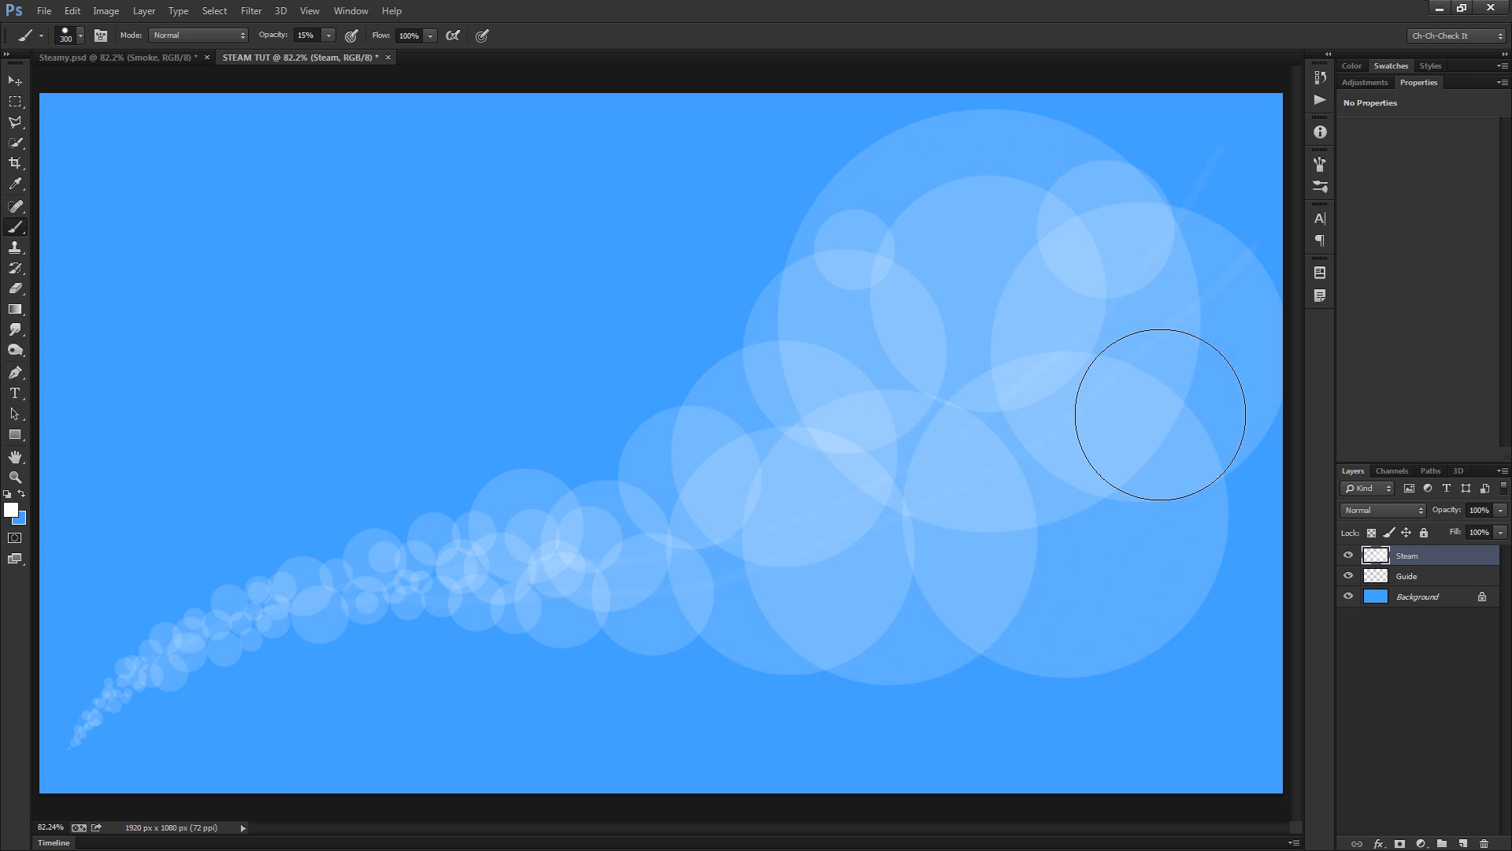
Add medium circles down the cloud's right side and across its lower part, reducing the brush from 300 to 175 px
{"action": "left_click", "coordinate": [1184, 361]}
{"action": "key", "text": "bracketleft"}
{"action": "key", "text": "bracketleft"}
{"action": "left_click", "coordinate": [1078, 402]}
{"action": "key", "text": "bracketleft"}
{"action": "left_click", "coordinate": [1064, 502]}
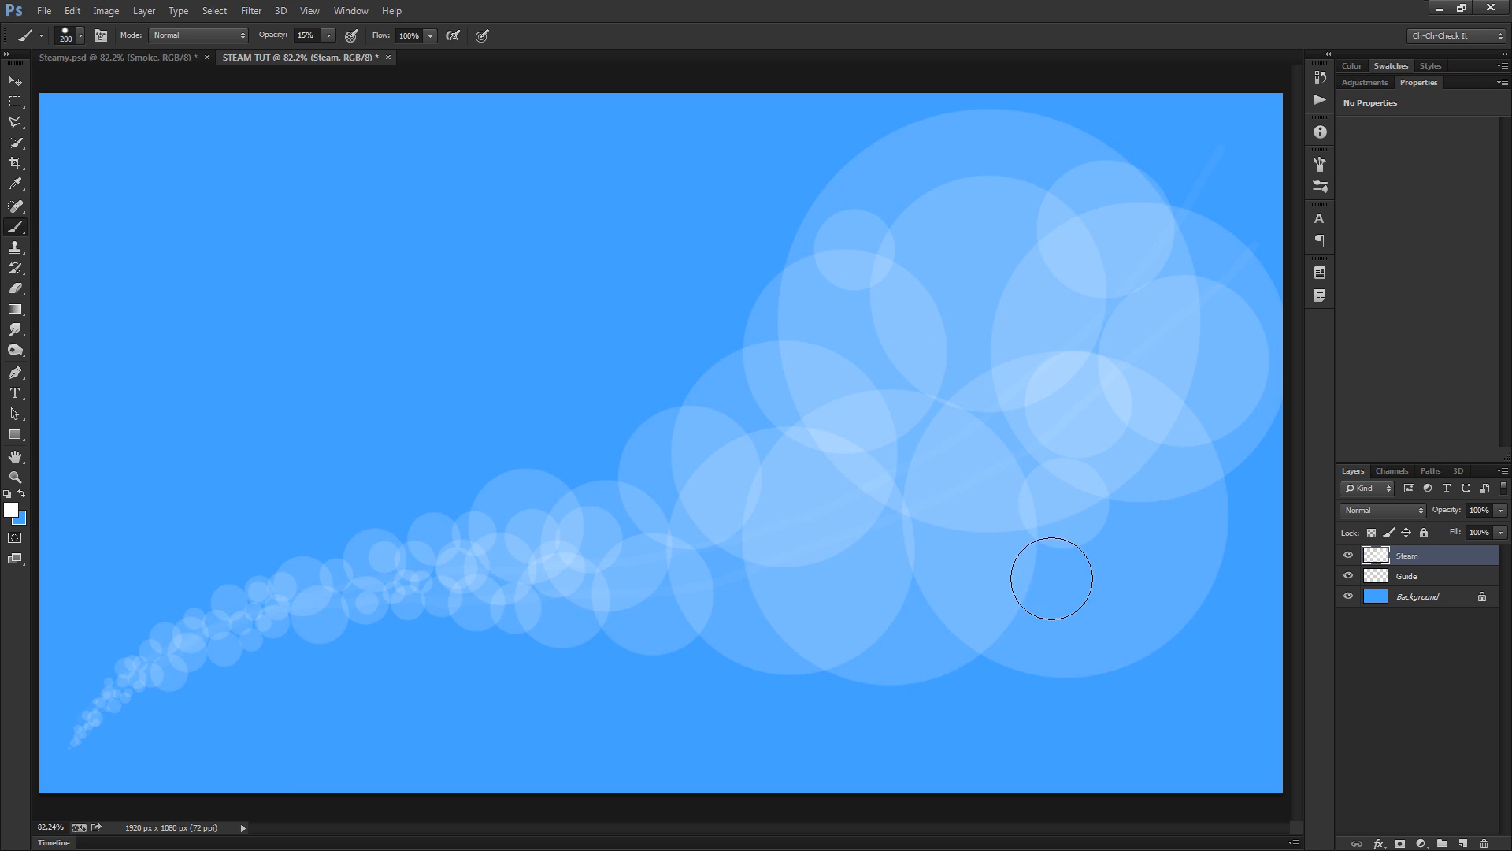
{"action": "left_click", "coordinate": [1052, 579]}
{"action": "left_click", "coordinate": [965, 559]}
{"action": "key", "text": "bracketleft"}
{"action": "left_click", "coordinate": [902, 626]}
{"action": "left_click", "coordinate": [876, 520]}
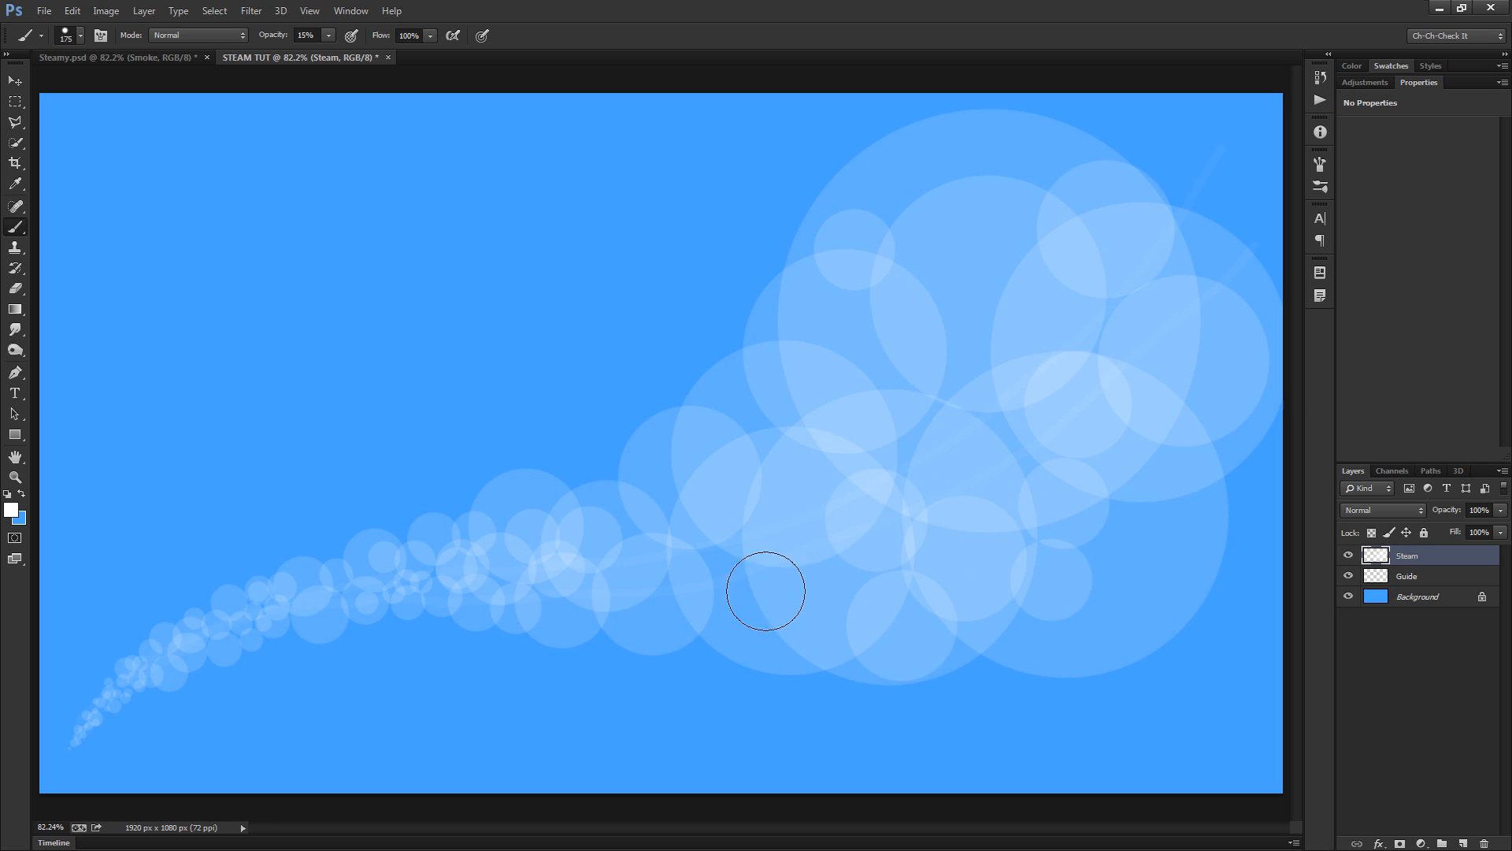
Dab 175 px circles along the cloud's lower-left edge and into the middle of the plume
{"action": "left_click", "coordinate": [815, 601]}
{"action": "left_click", "coordinate": [749, 598]}
{"action": "left_click", "coordinate": [712, 557]}
{"action": "left_click", "coordinate": [652, 610]}
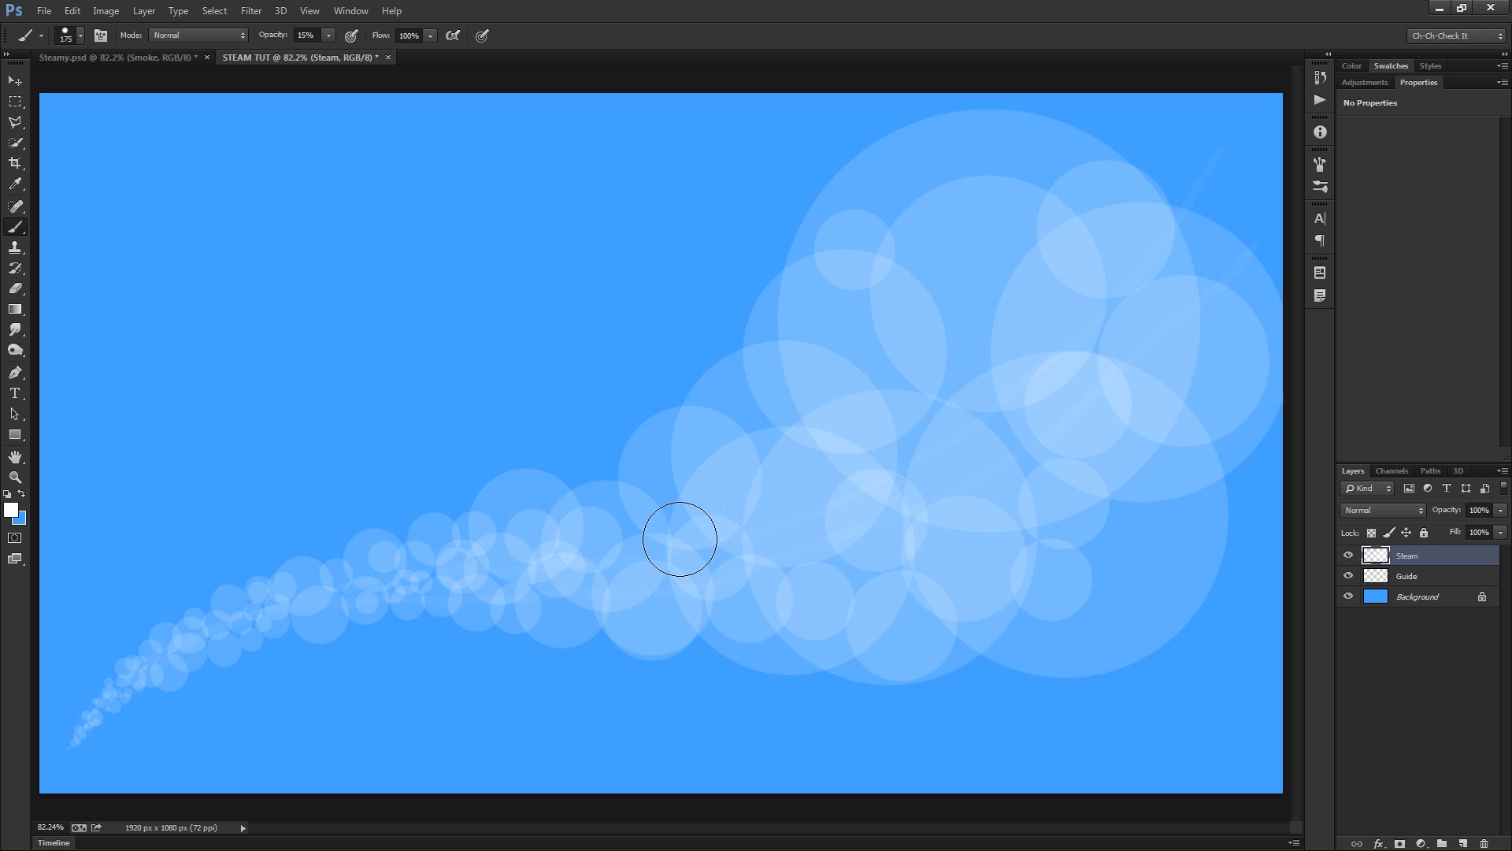
{"action": "left_click", "coordinate": [666, 499]}
{"action": "left_click", "coordinate": [698, 539]}
Reduce the brush to 125 px and add circles on the upper edge and inside where the plume widens
{"action": "key", "text": "bracketleft"}
{"action": "key", "text": "bracketleft"}
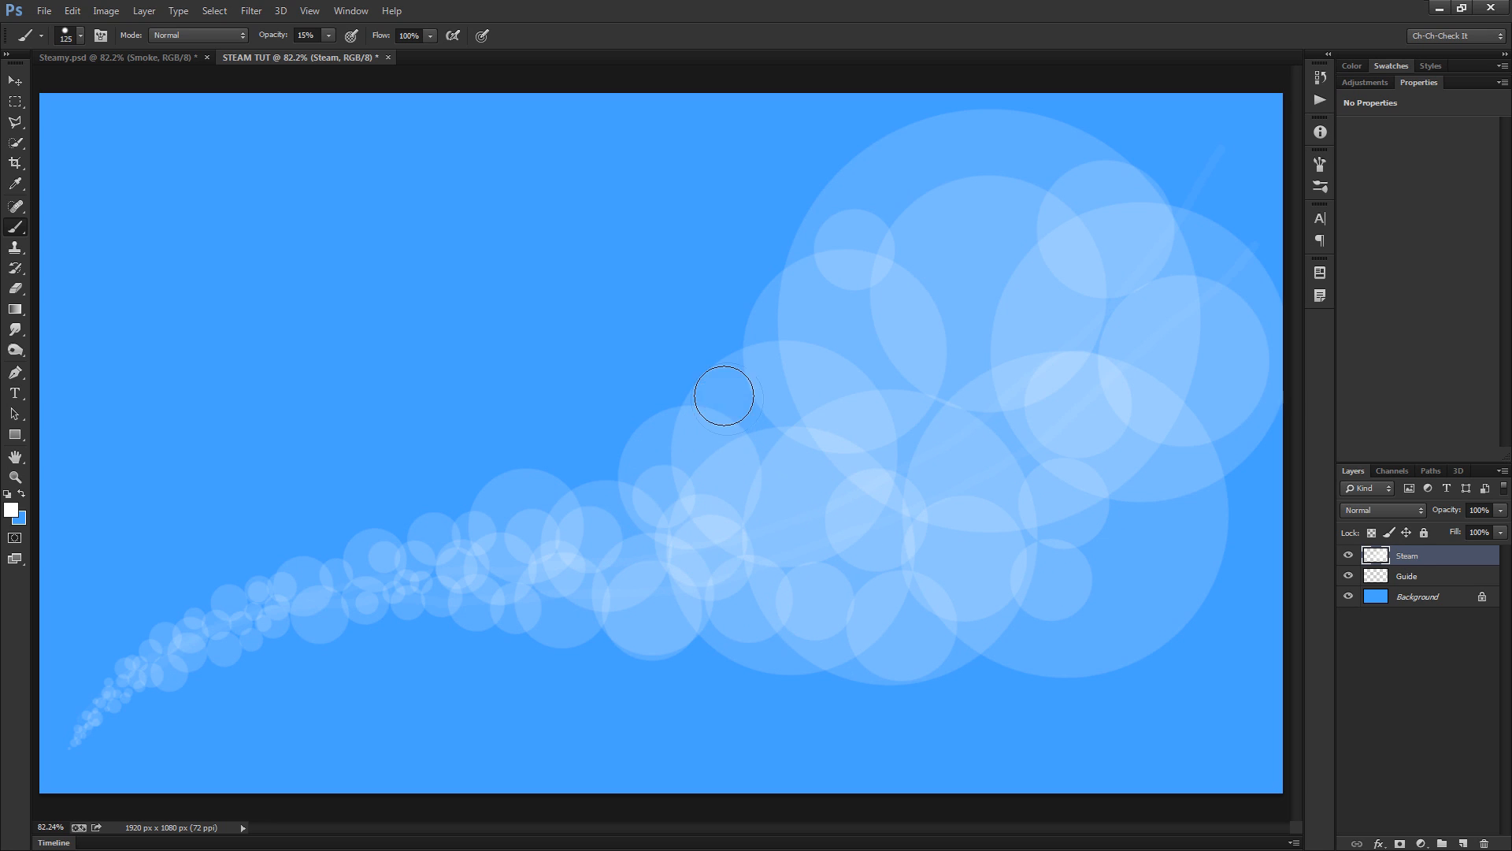
{"action": "left_click", "coordinate": [724, 392]}
{"action": "left_click", "coordinate": [759, 428]}
{"action": "left_click", "coordinate": [794, 504]}
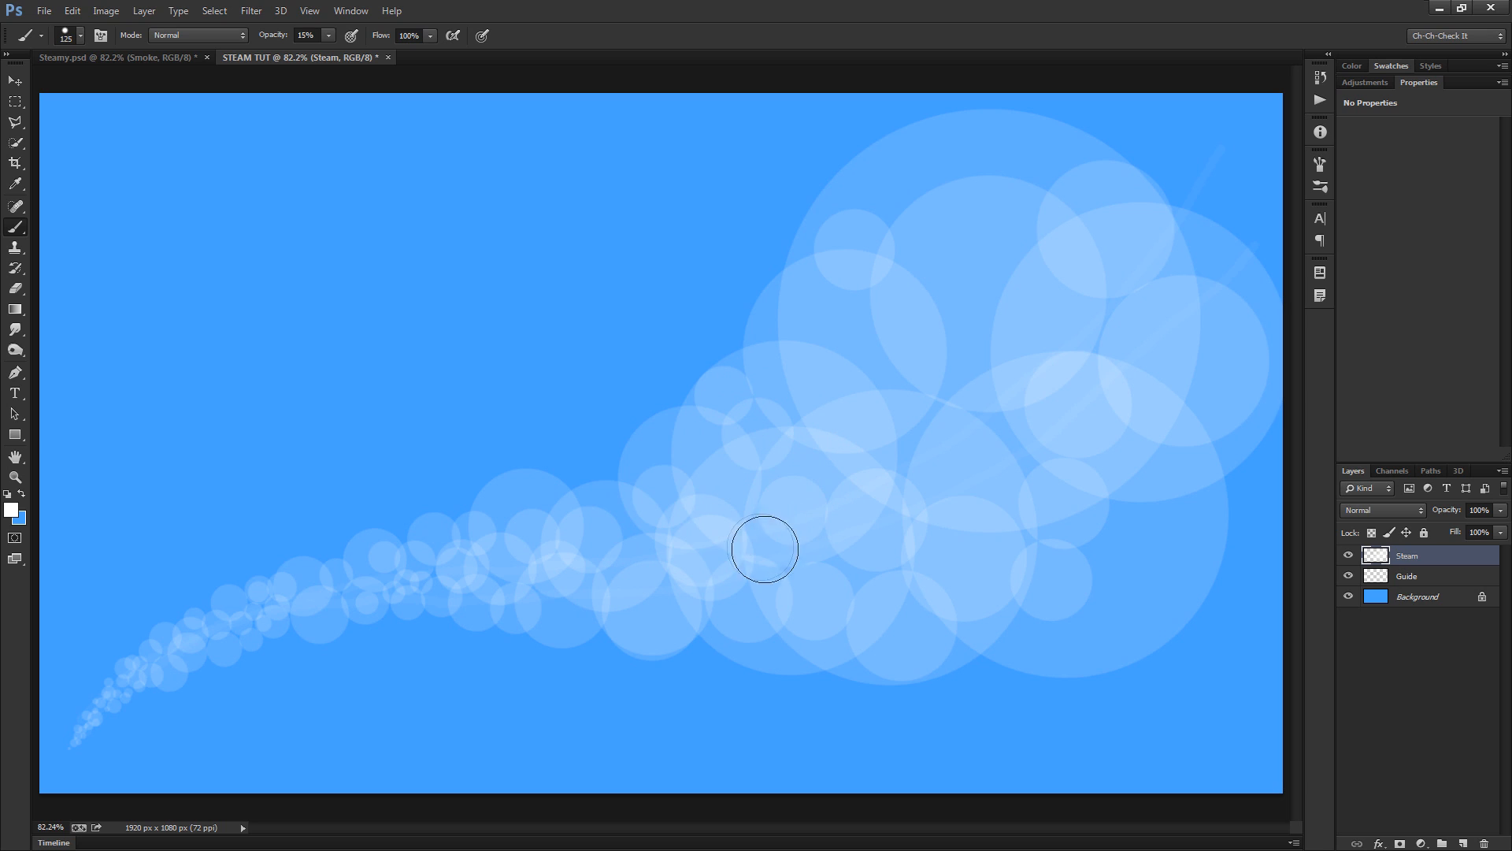
{"action": "left_click", "coordinate": [651, 445]}
{"action": "left_click", "coordinate": [717, 471]}
{"action": "left_click", "coordinate": [748, 495]}
Reduce the brush to 100 px and add circles where the plume widens and along its upper and lower edges
{"action": "key", "text": "bracketleft"}
{"action": "left_click", "coordinate": [623, 508]}
{"action": "left_click", "coordinate": [602, 497]}
{"action": "left_click", "coordinate": [555, 493]}
{"action": "left_click", "coordinate": [508, 496]}
{"action": "left_click", "coordinate": [498, 529]}
{"action": "left_click", "coordinate": [600, 538]}
{"action": "left_click", "coordinate": [594, 553]}
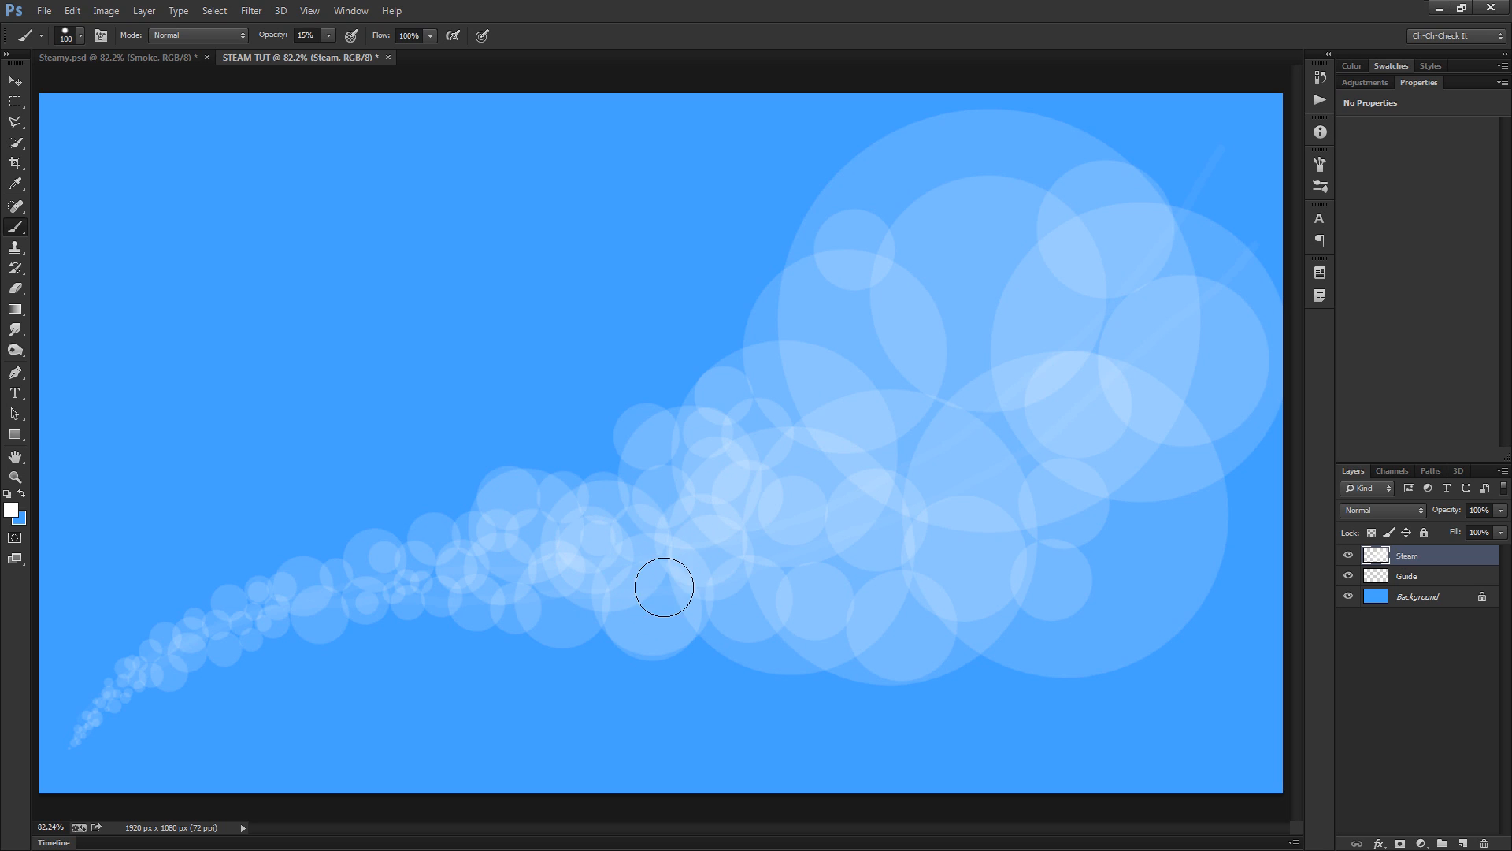
{"action": "left_click", "coordinate": [664, 587]}
{"action": "left_click", "coordinate": [562, 618]}
Reduce the brush to 90 px and smaller, adding circles along the plume where it narrows toward the tail
{"action": "key", "text": "bracketleft"}
{"action": "left_click", "coordinate": [495, 586]}
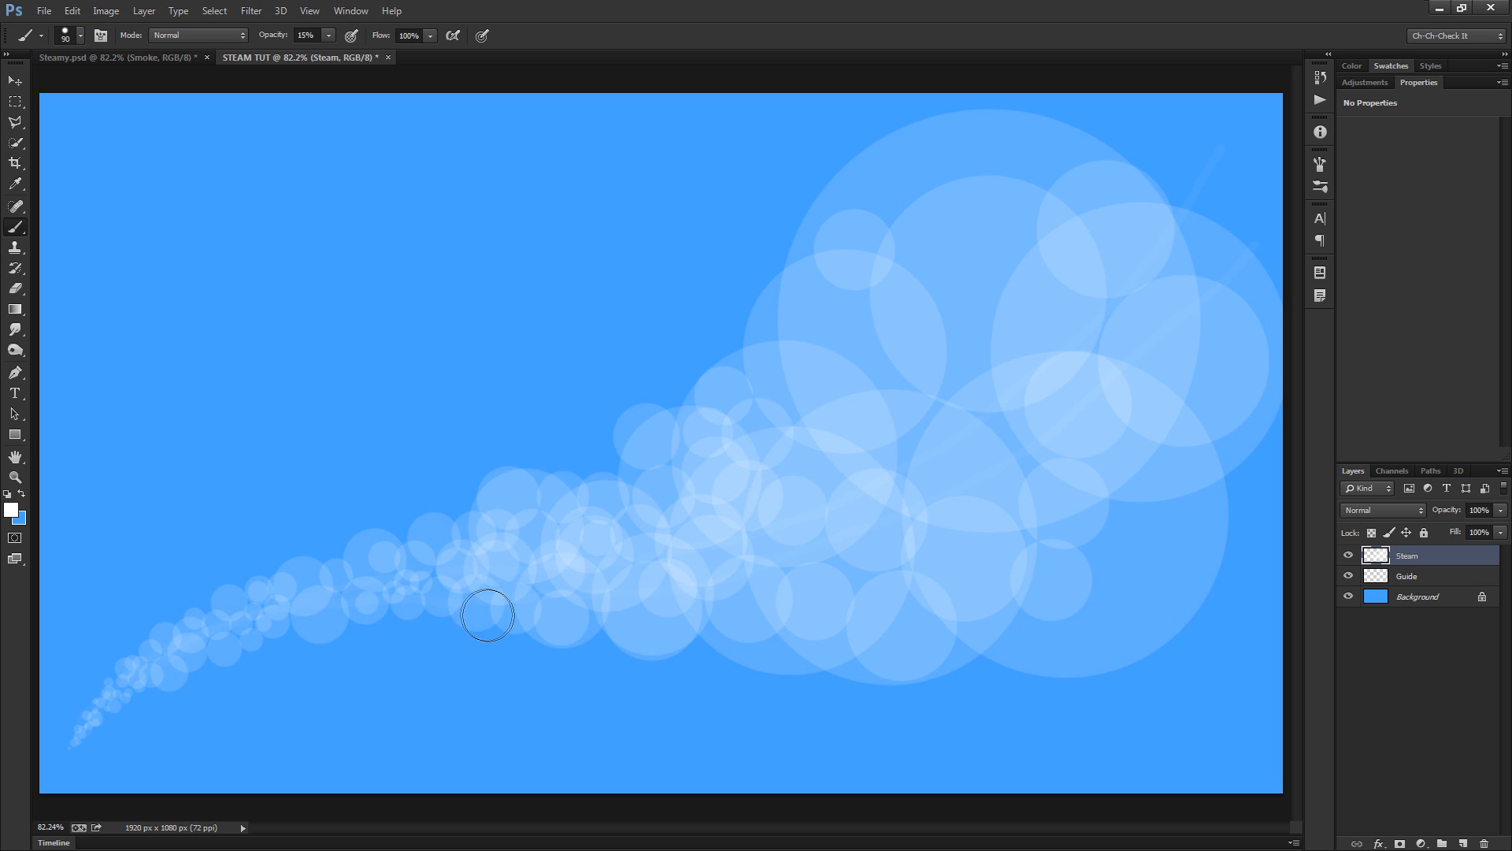
{"action": "left_click", "coordinate": [486, 615]}
{"action": "key", "text": "bracketleft"}
{"action": "key", "text": "bracketleft"}
{"action": "key", "text": "bracketleft"}
{"action": "left_click", "coordinate": [443, 539]}
{"action": "left_click", "coordinate": [436, 589]}
{"action": "left_click", "coordinate": [420, 568]}
{"action": "left_click", "coordinate": [326, 624]}
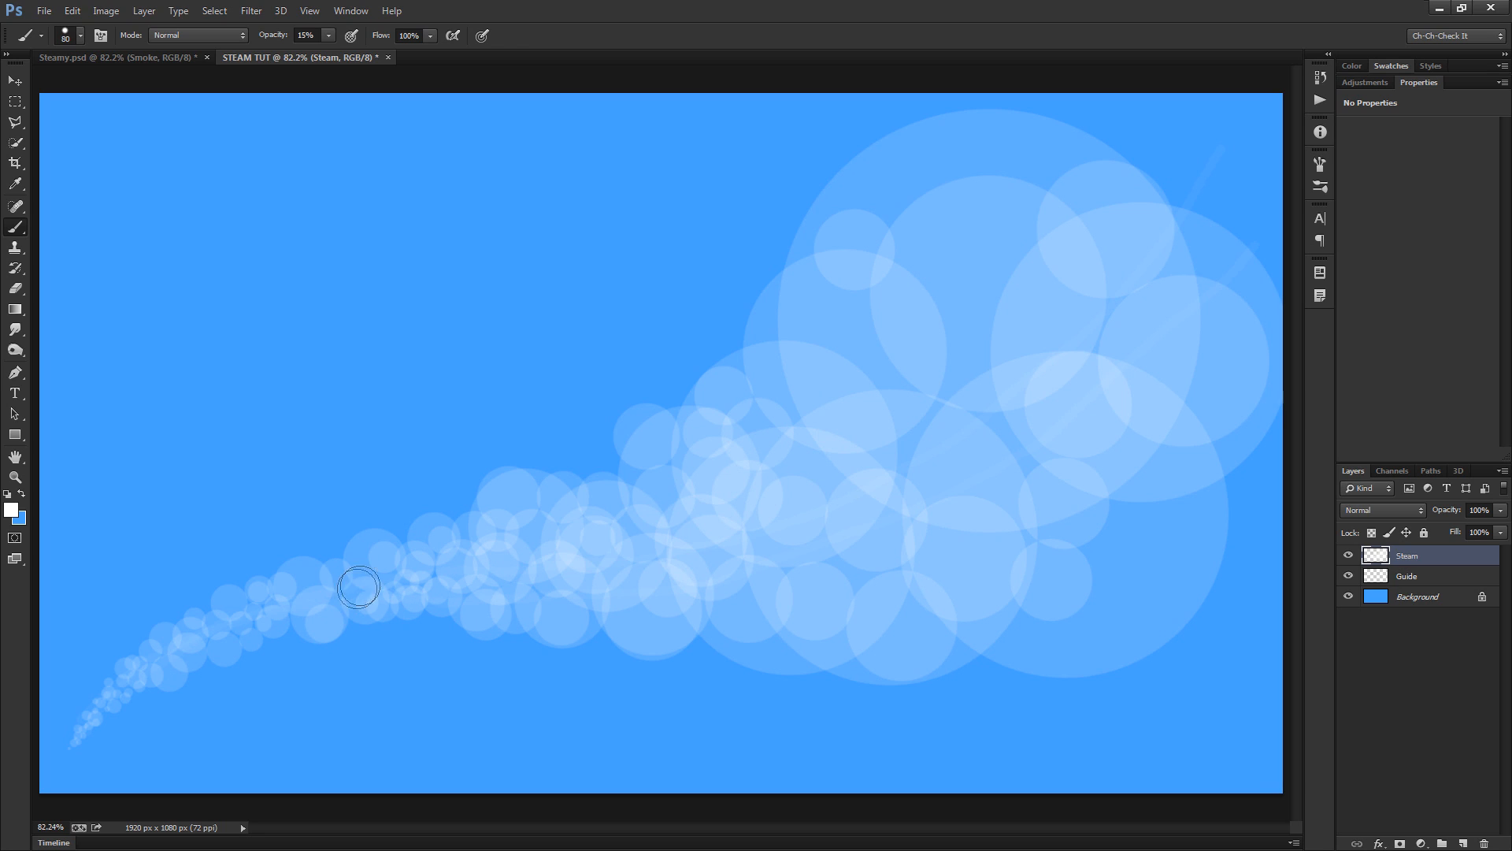
Dab progressively smaller circles down the narrow tail of the plume, almost to its tip
{"action": "left_click", "coordinate": [360, 554]}
{"action": "key", "text": "bracketleft"}
{"action": "key", "text": "bracketleft"}
{"action": "left_click", "coordinate": [382, 579]}
{"action": "left_click", "coordinate": [304, 575]}
{"action": "left_click", "coordinate": [305, 625]}
{"action": "left_click", "coordinate": [273, 602]}
{"action": "left_click", "coordinate": [254, 635]}
{"action": "left_click", "coordinate": [212, 632]}
{"action": "key", "text": "bracketleft"}
{"action": "left_click", "coordinate": [165, 665]}
{"action": "left_click", "coordinate": [157, 654]}
{"action": "key", "text": "bracketleft"}
{"action": "left_click", "coordinate": [126, 683]}
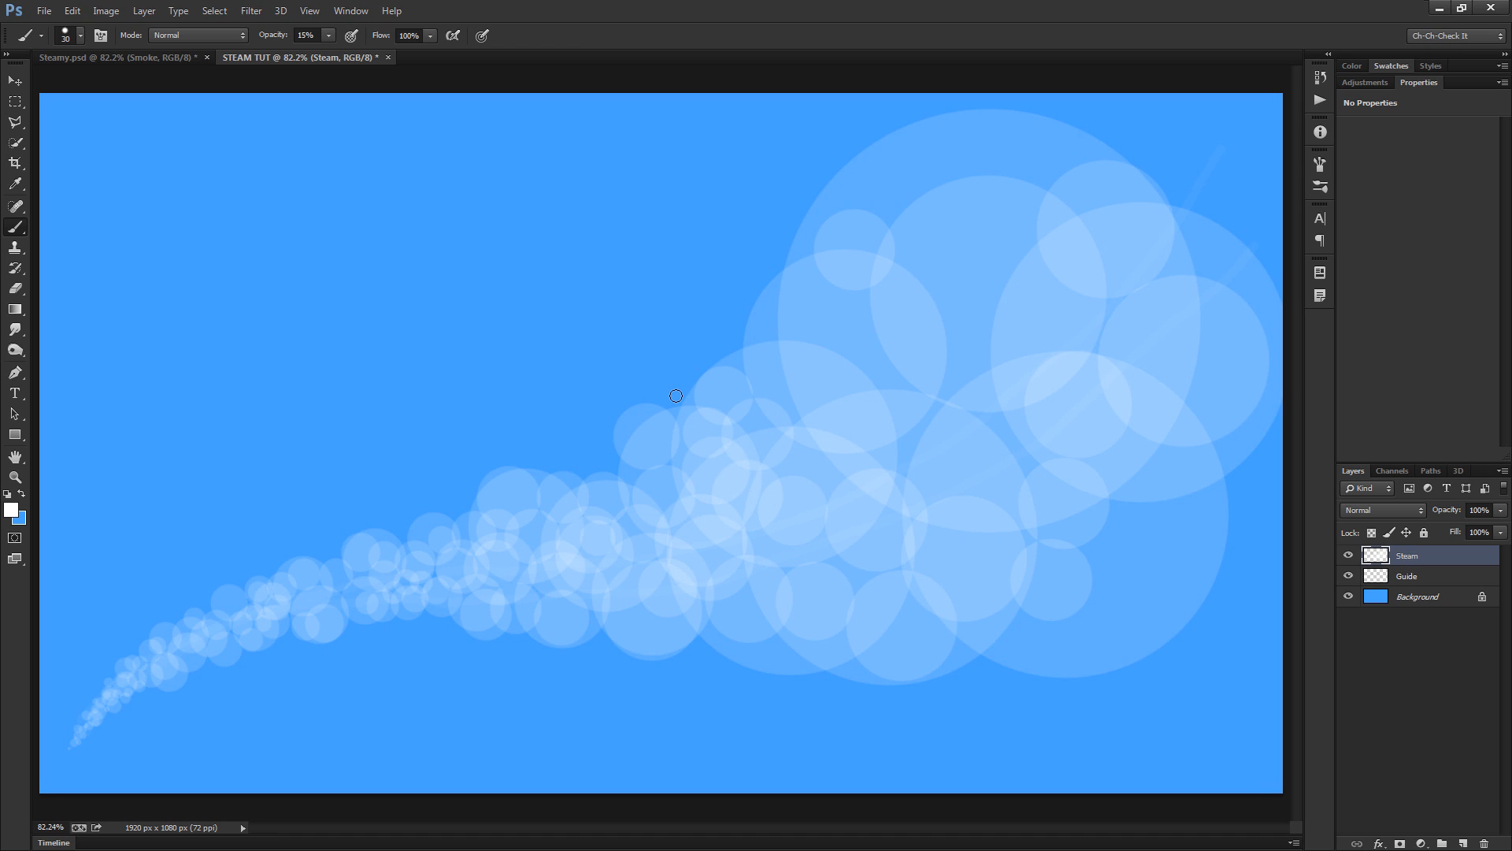
Switch to the Eraser with a hard round tip at 15% opacity and reduce its size from 600 to 60 px
{"action": "key", "text": "e"}
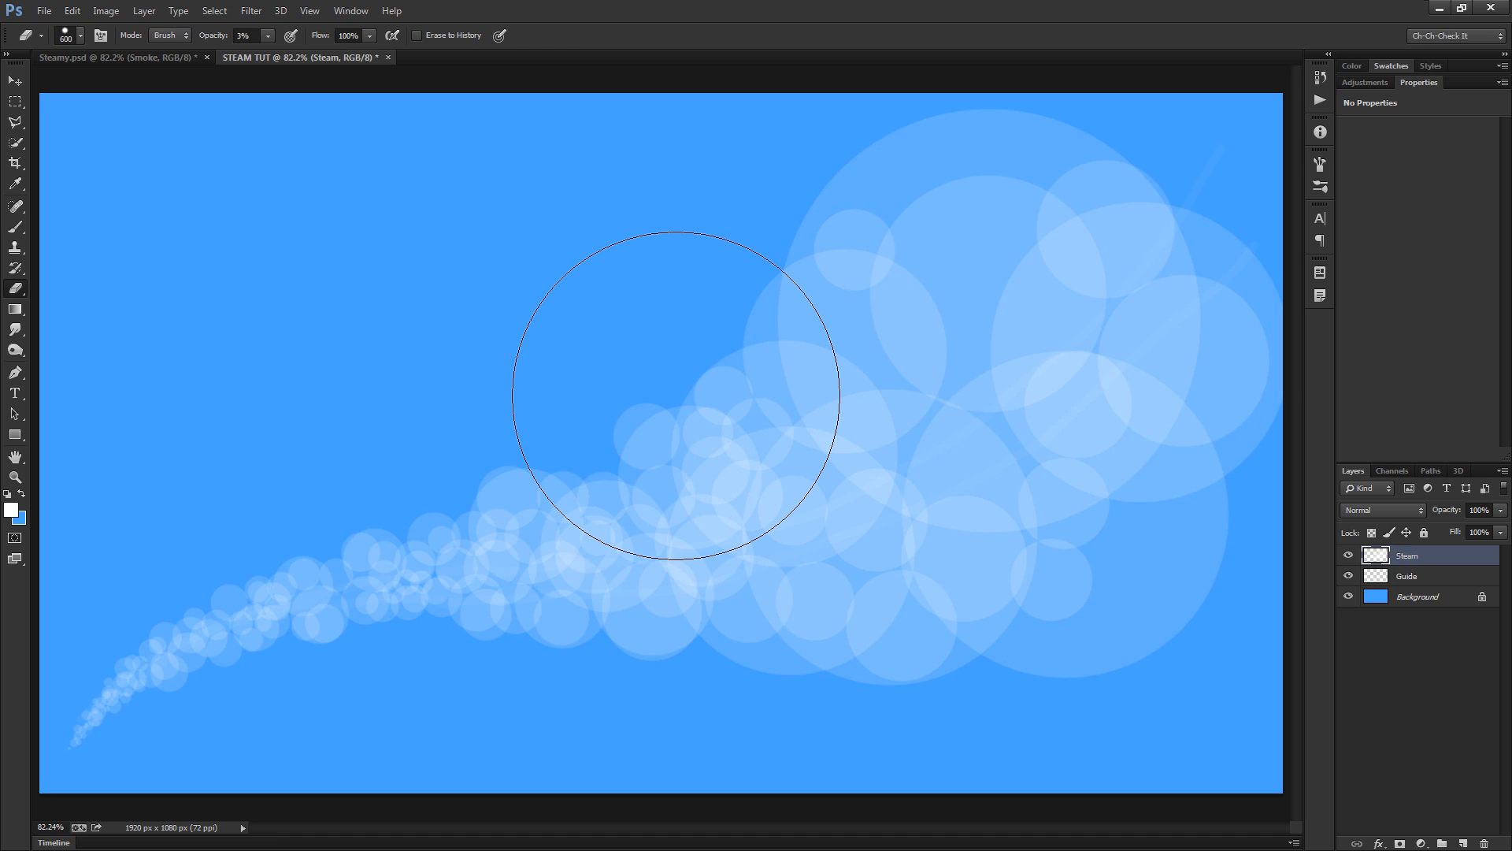
{"action": "right_click", "coordinate": [699, 395]}
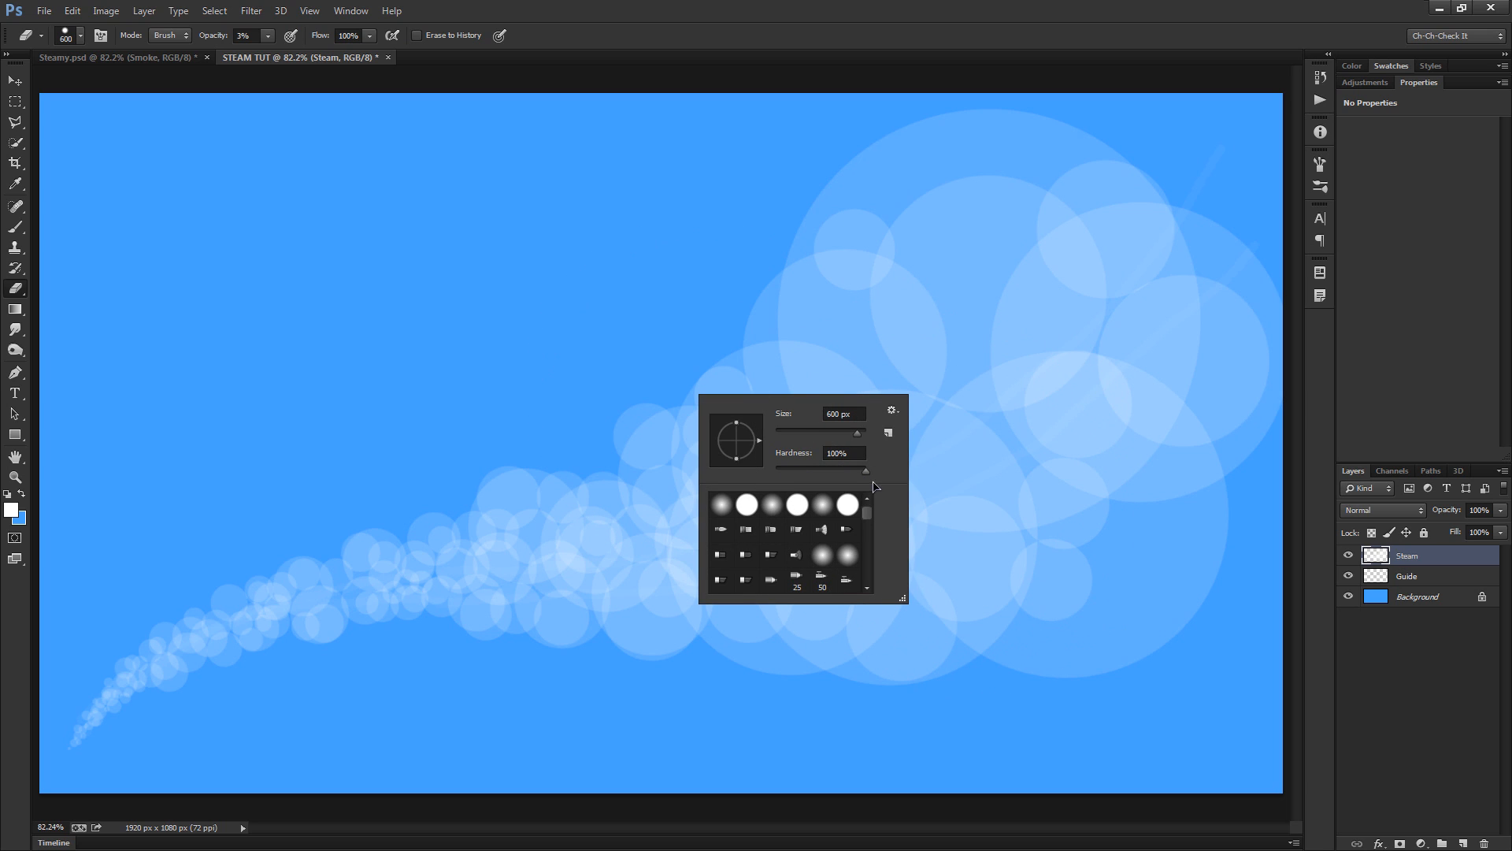
{"action": "key", "text": "Return"}
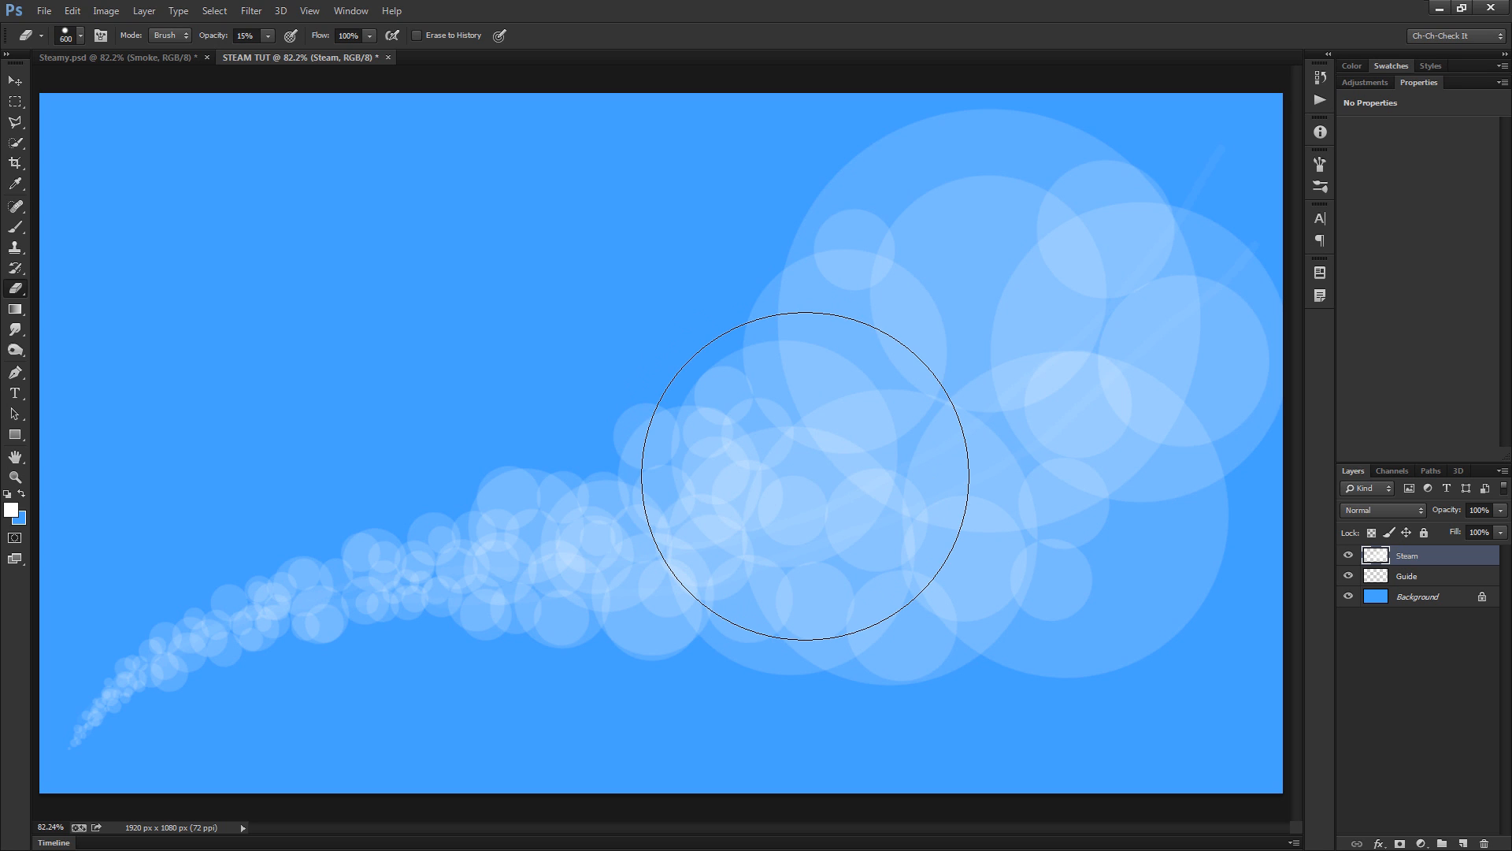
{"action": "key", "text": "bracketleft"}
{"action": "key", "text": "bracketleft"}
{"action": "key", "text": "bracketleft"}
{"action": "key", "text": "bracketleft"}
{"action": "key", "text": "bracketleft"}
{"action": "key", "text": "bracketleft"}
{"action": "key", "text": "bracketleft"}
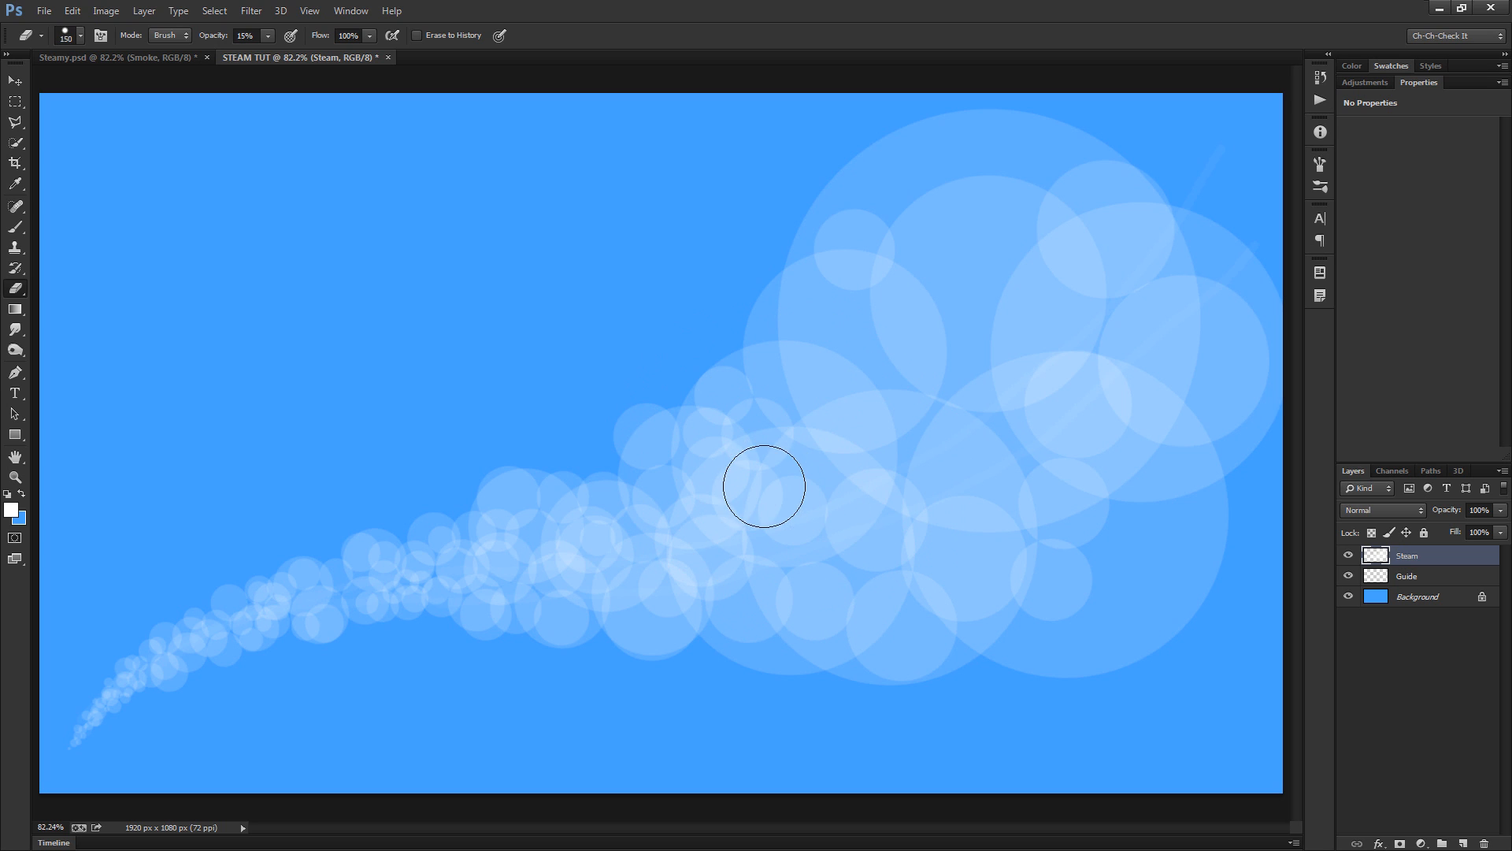
{"action": "scroll", "coordinate": [756, 480], "scroll_direction": "up", "scroll_amount": 3}
{"action": "key", "text": "bracketleft"}
{"action": "key", "text": "bracketleft"}
{"action": "key", "text": "bracketleft"}
{"action": "key", "text": "bracketleft"}
{"action": "key", "text": "bracketleft"}
{"action": "key", "text": "bracketleft"}
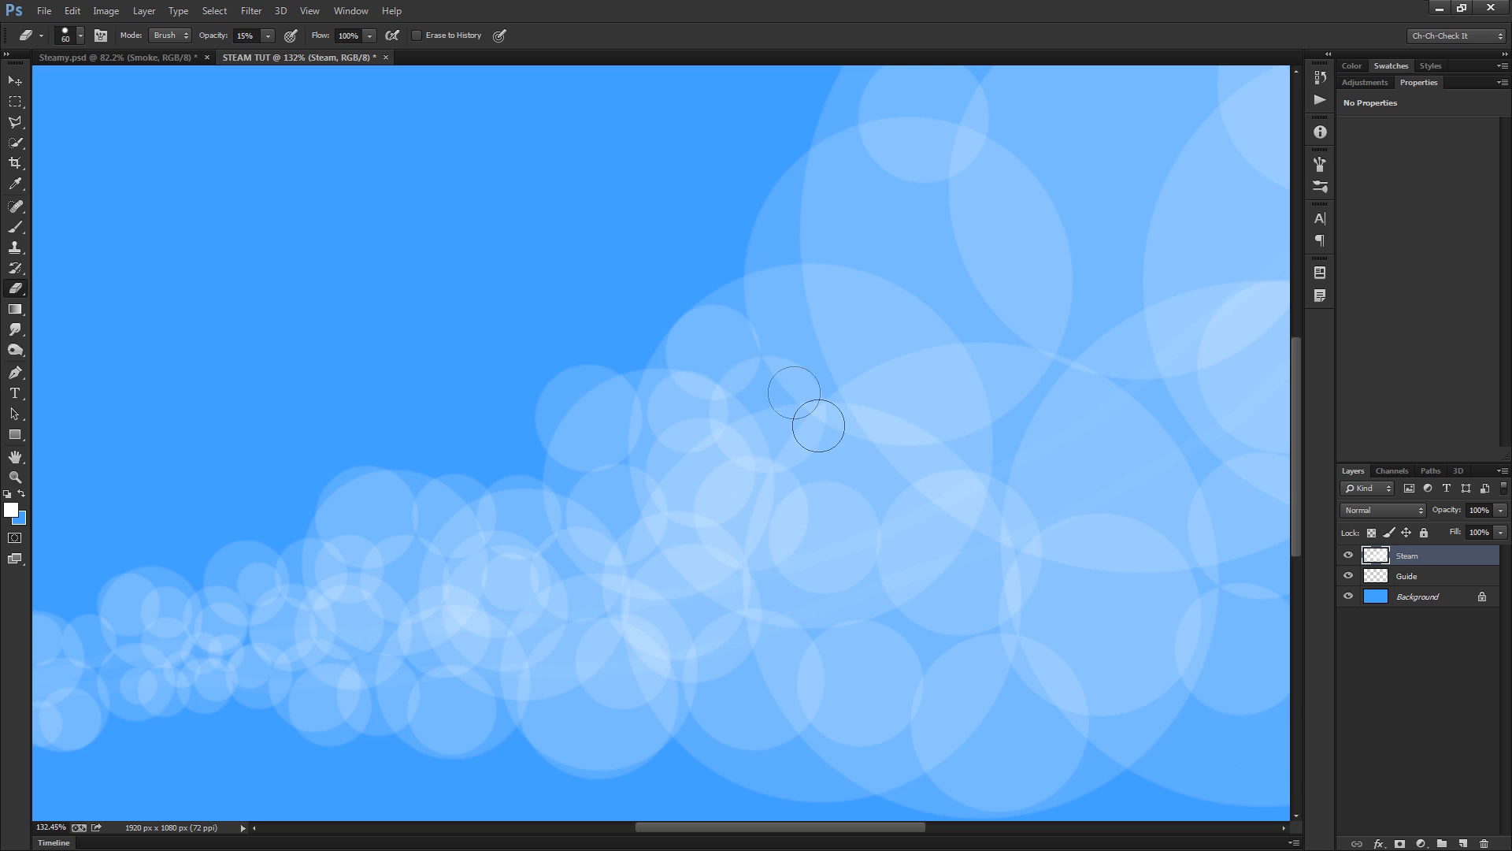
Reduce the eraser to 45 px and erase overlapping round spots from the lower middle of the cloud toward the plume
{"action": "scroll", "coordinate": [803, 520], "scroll_direction": "down", "scroll_amount": 2}
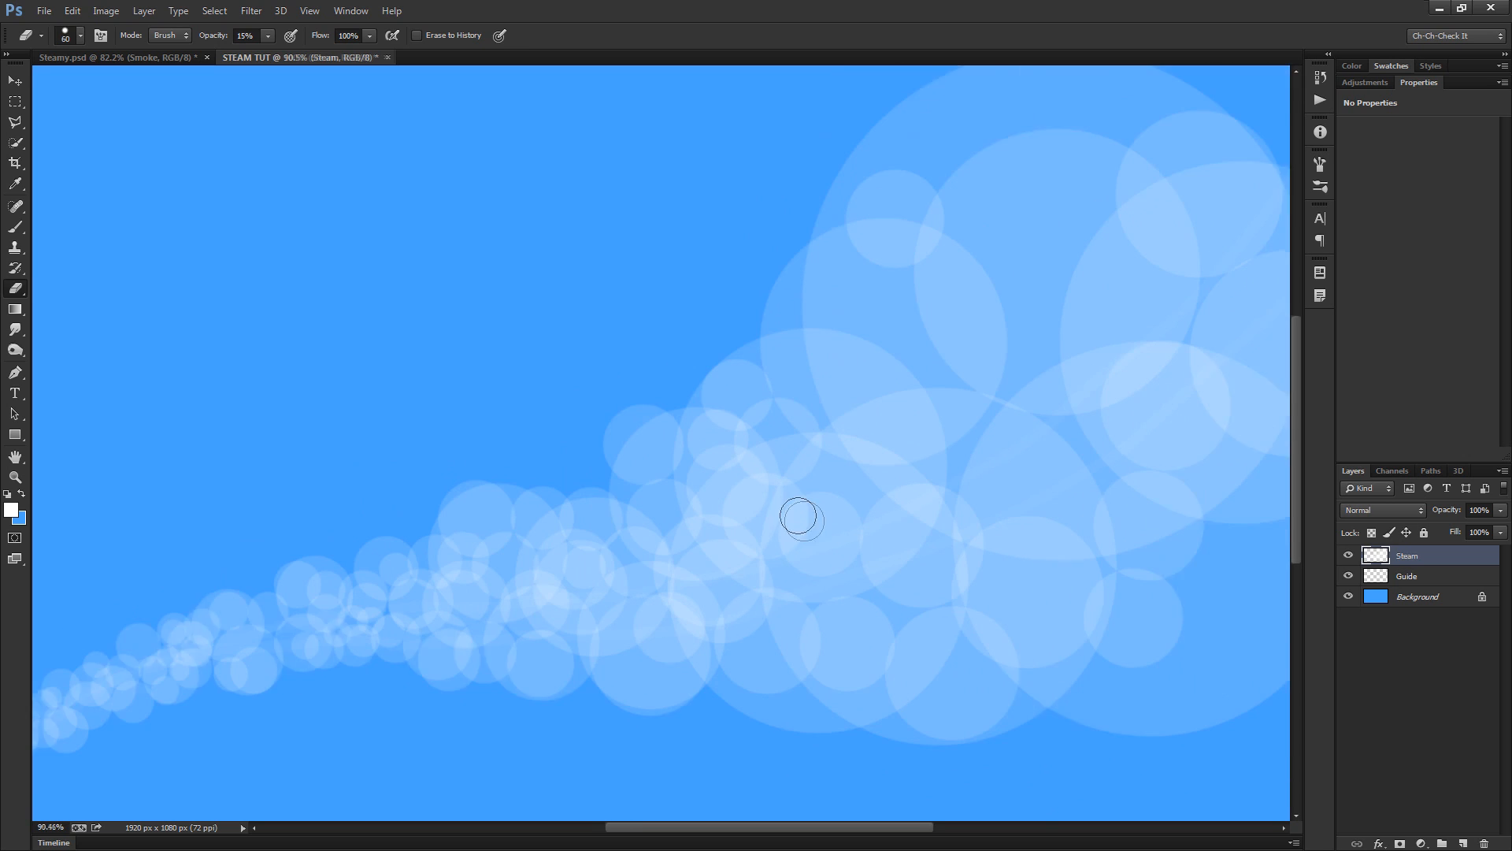
{"action": "scroll", "coordinate": [882, 473], "scroll_direction": "down", "scroll_amount": 1}
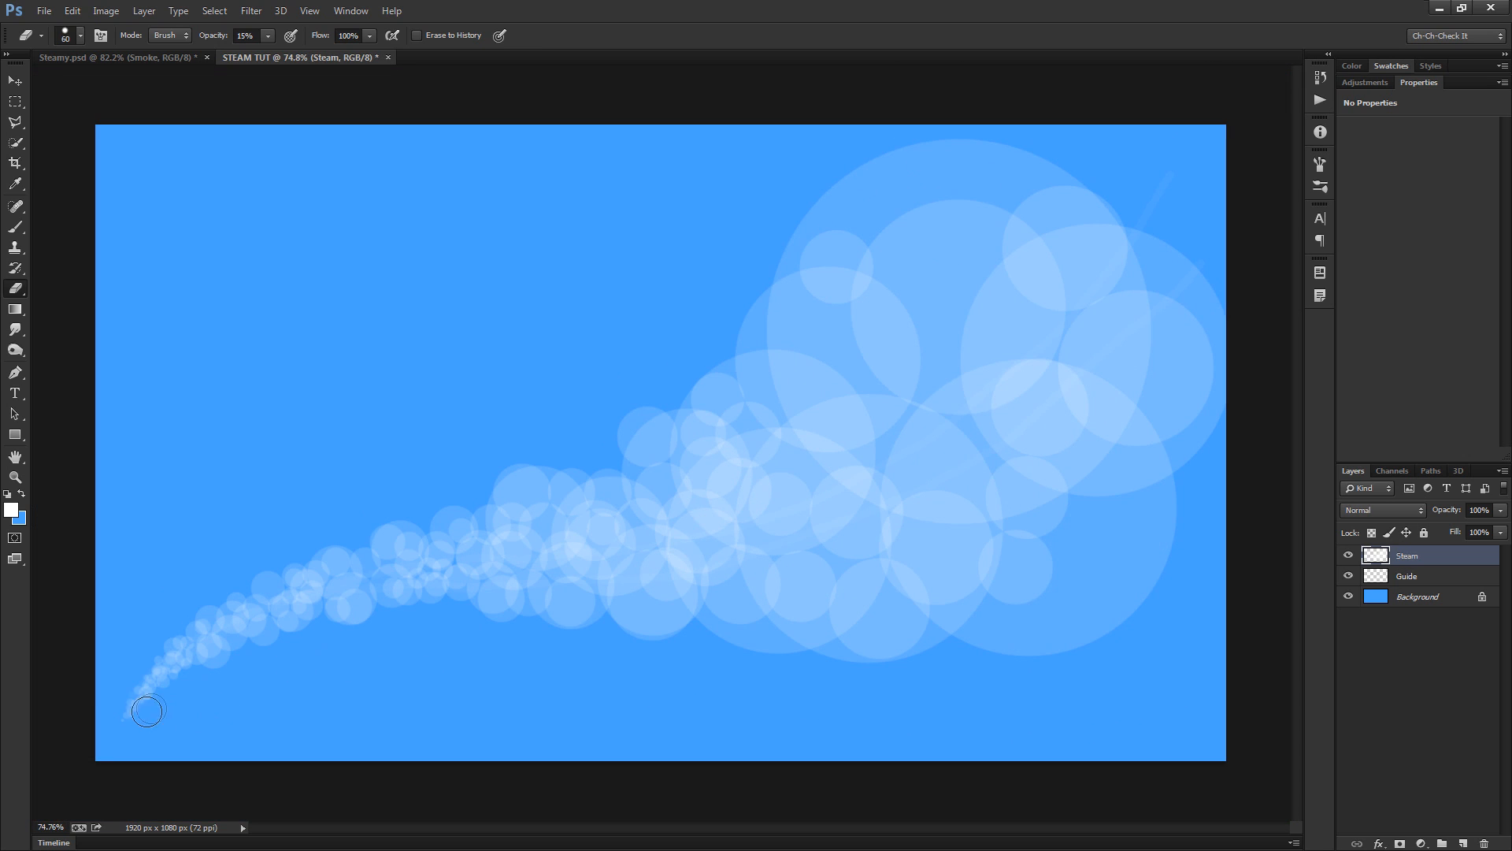
{"action": "key", "text": "bracketleft"}
{"action": "scroll", "coordinate": [972, 546], "scroll_direction": "up", "scroll_amount": 3}
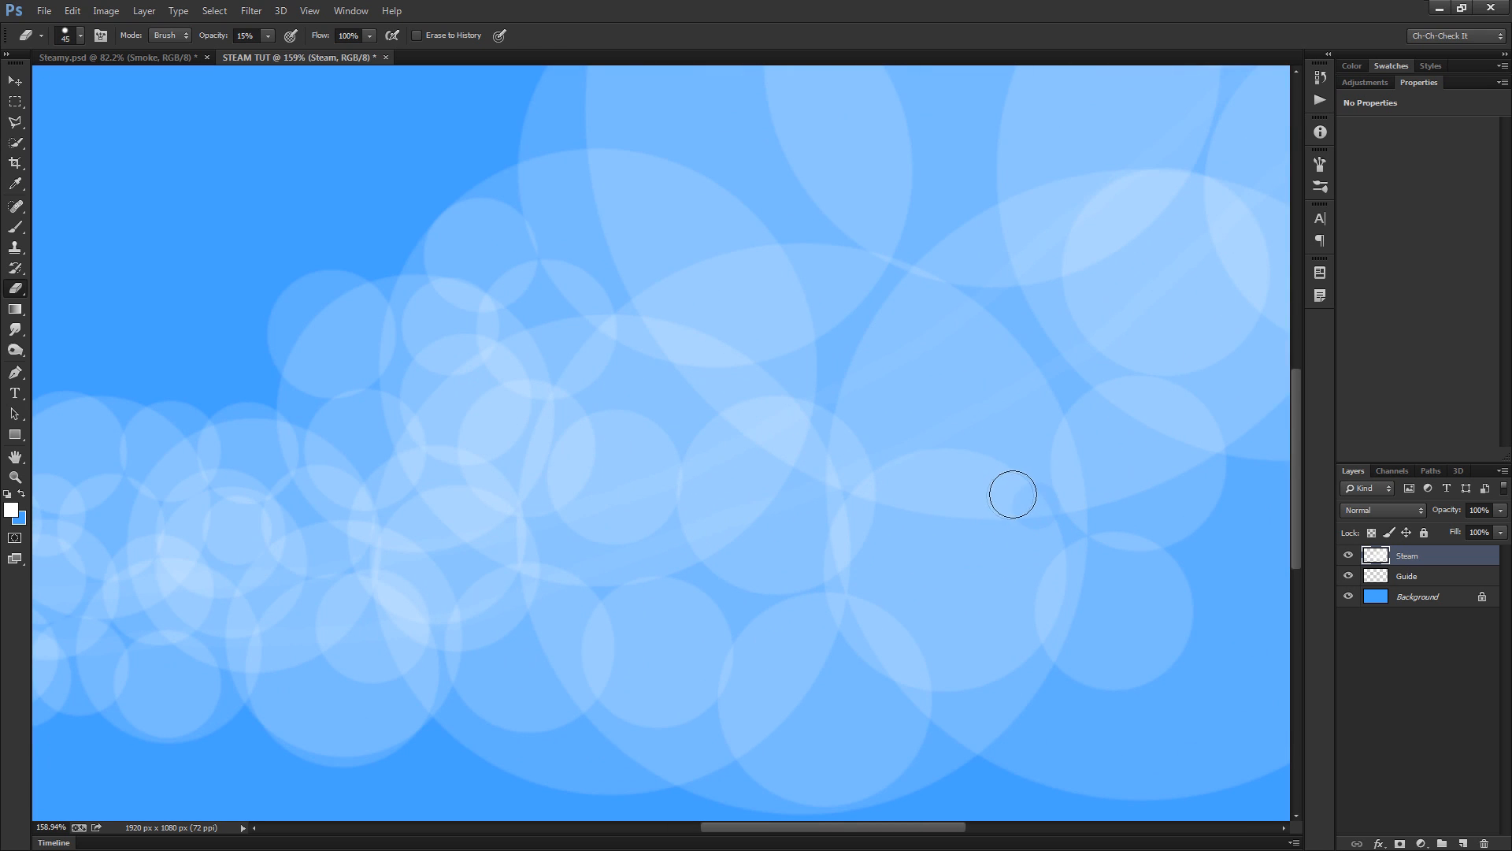
{"action": "mouse_move", "coordinate": [996, 498]}
{"action": "left_mouse_down"}
{"action": "mouse_move", "coordinate": [864, 484]}
{"action": "mouse_move", "coordinate": [938, 456]}
{"action": "mouse_move", "coordinate": [1008, 469]}
{"action": "mouse_move", "coordinate": [934, 517]}
{"action": "mouse_move", "coordinate": [837, 526]}
{"action": "mouse_move", "coordinate": [839, 618]}
{"action": "mouse_move", "coordinate": [931, 673]}
{"action": "mouse_move", "coordinate": [900, 645]}
{"action": "mouse_move", "coordinate": [881, 532]}
{"action": "mouse_move", "coordinate": [836, 649]}
{"action": "mouse_move", "coordinate": [789, 655]}
{"action": "mouse_move", "coordinate": [775, 632]}
{"action": "mouse_move", "coordinate": [760, 658]}
{"action": "mouse_move", "coordinate": [750, 702]}
{"action": "mouse_move", "coordinate": [793, 707]}
{"action": "mouse_move", "coordinate": [736, 748]}
{"action": "mouse_move", "coordinate": [679, 760]}
{"action": "mouse_move", "coordinate": [594, 667]}
{"action": "mouse_move", "coordinate": [607, 608]}
{"action": "mouse_move", "coordinate": [688, 596]}
{"action": "mouse_move", "coordinate": [747, 634]}
{"action": "mouse_move", "coordinate": [685, 701]}
{"action": "mouse_move", "coordinate": [642, 652]}
{"action": "mouse_move", "coordinate": [731, 589]}
{"action": "mouse_move", "coordinate": [684, 595]}
{"action": "mouse_move", "coordinate": [696, 618]}
{"action": "mouse_move", "coordinate": [634, 494]}
{"action": "mouse_move", "coordinate": [619, 540]}
{"action": "mouse_move", "coordinate": [572, 505]}
{"action": "mouse_move", "coordinate": [549, 458]}
{"action": "mouse_move", "coordinate": [576, 426]}
{"action": "mouse_move", "coordinate": [599, 471]}
{"action": "mouse_move", "coordinate": [673, 443]}
{"action": "mouse_move", "coordinate": [686, 482]}
{"action": "mouse_move", "coordinate": [516, 388]}
{"action": "mouse_move", "coordinate": [484, 442]}
{"action": "mouse_move", "coordinate": [510, 516]}
{"action": "mouse_move", "coordinate": [400, 549]}
{"action": "mouse_move", "coordinate": [368, 478]}
{"action": "mouse_move", "coordinate": [412, 446]}
{"action": "mouse_move", "coordinate": [466, 486]}
{"action": "left_mouse_up"}
{"action": "key", "text": "bracketright"}
{"action": "key", "text": "bracketright"}
{"action": "key", "text": "bracketright"}
{"action": "key", "text": "bracketleft"}
{"action": "key", "text": "bracketleft"}
{"action": "key", "text": "bracketleft"}
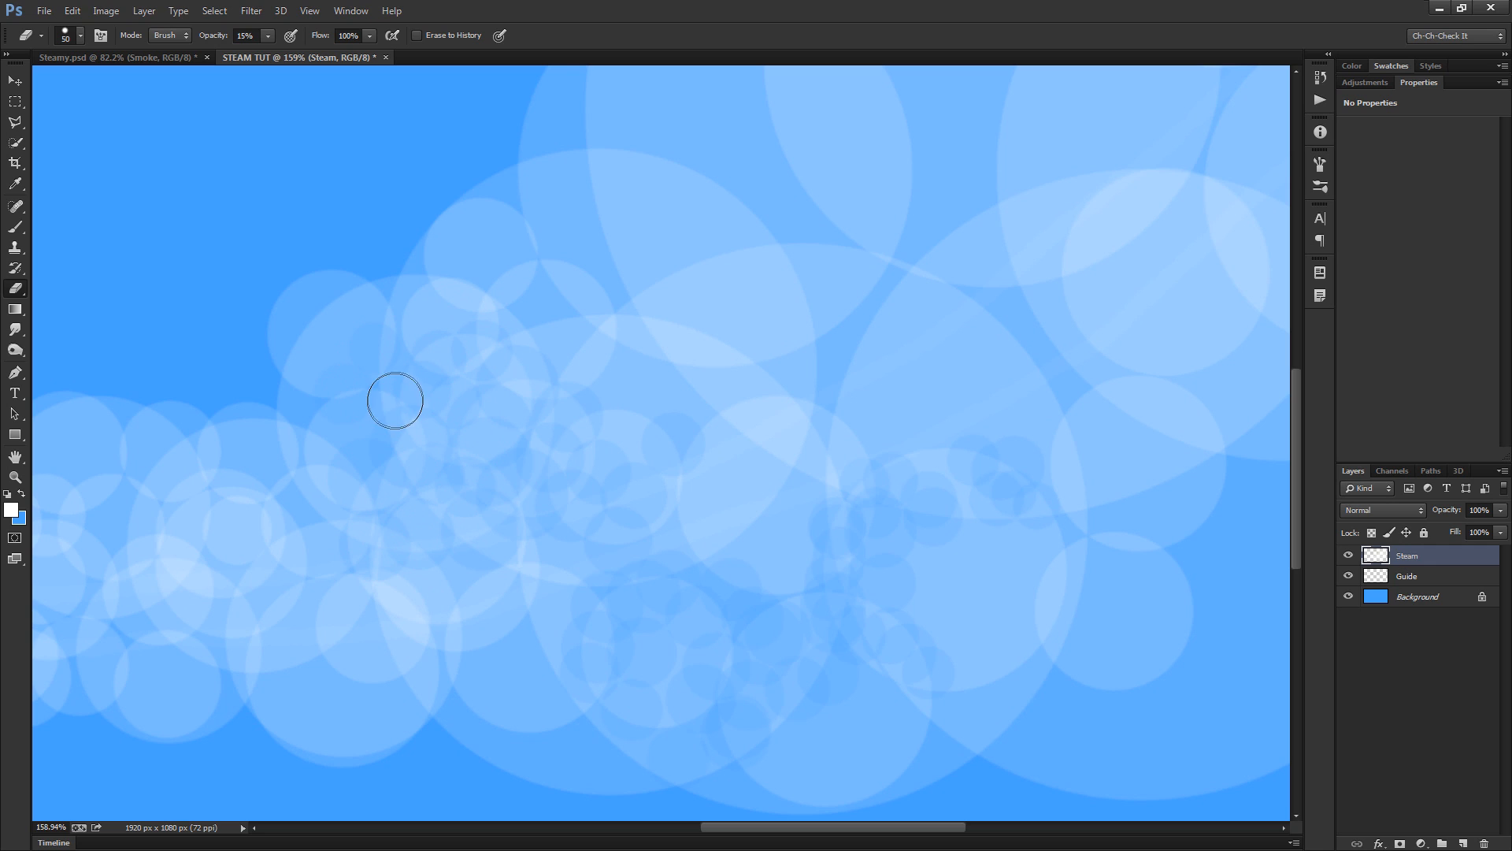
Erase 50 px round spots where the narrow plume joins the cloud
{"action": "left_click", "coordinate": [289, 519]}
{"action": "left_click", "coordinate": [278, 544]}
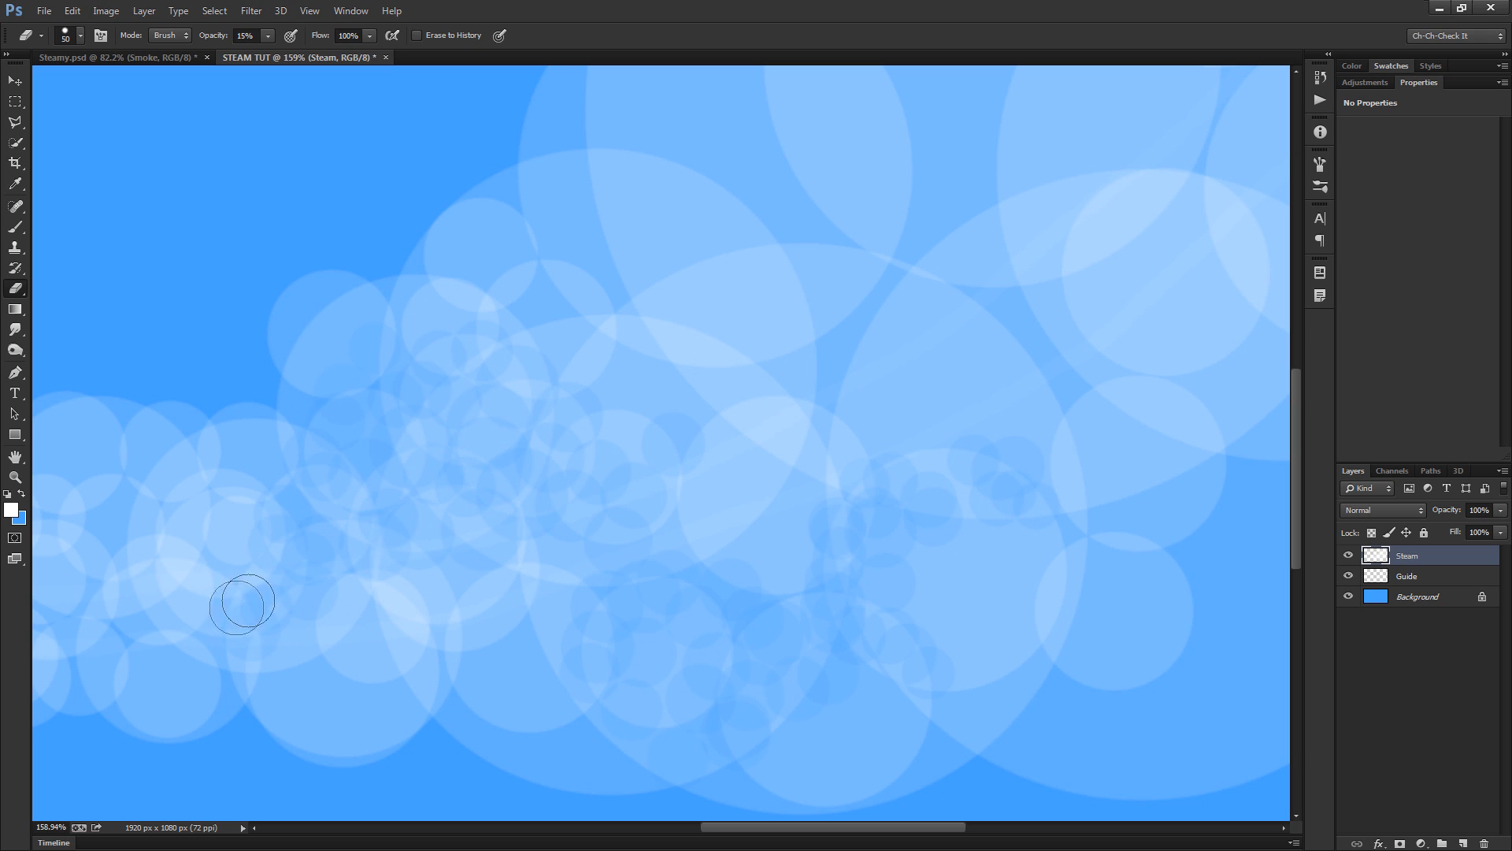
{"action": "left_click_drag", "start_coordinate": [298, 635], "coordinate": [561, 565]}
{"action": "scroll", "coordinate": [551, 543], "scroll_direction": "up", "scroll_amount": 2}
{"action": "key", "text": "]"}
{"action": "left_click", "coordinate": [380, 475]}
{"action": "left_click", "coordinate": [368, 507]}
{"action": "left_click", "coordinate": [438, 582]}
{"action": "left_click", "coordinate": [419, 549]}
Reduce the eraser to 40 px, then 30 px, and erase spots among the circles of the narrower plume
{"action": "key", "text": "bracketleft"}
{"action": "key", "text": "bracketleft"}
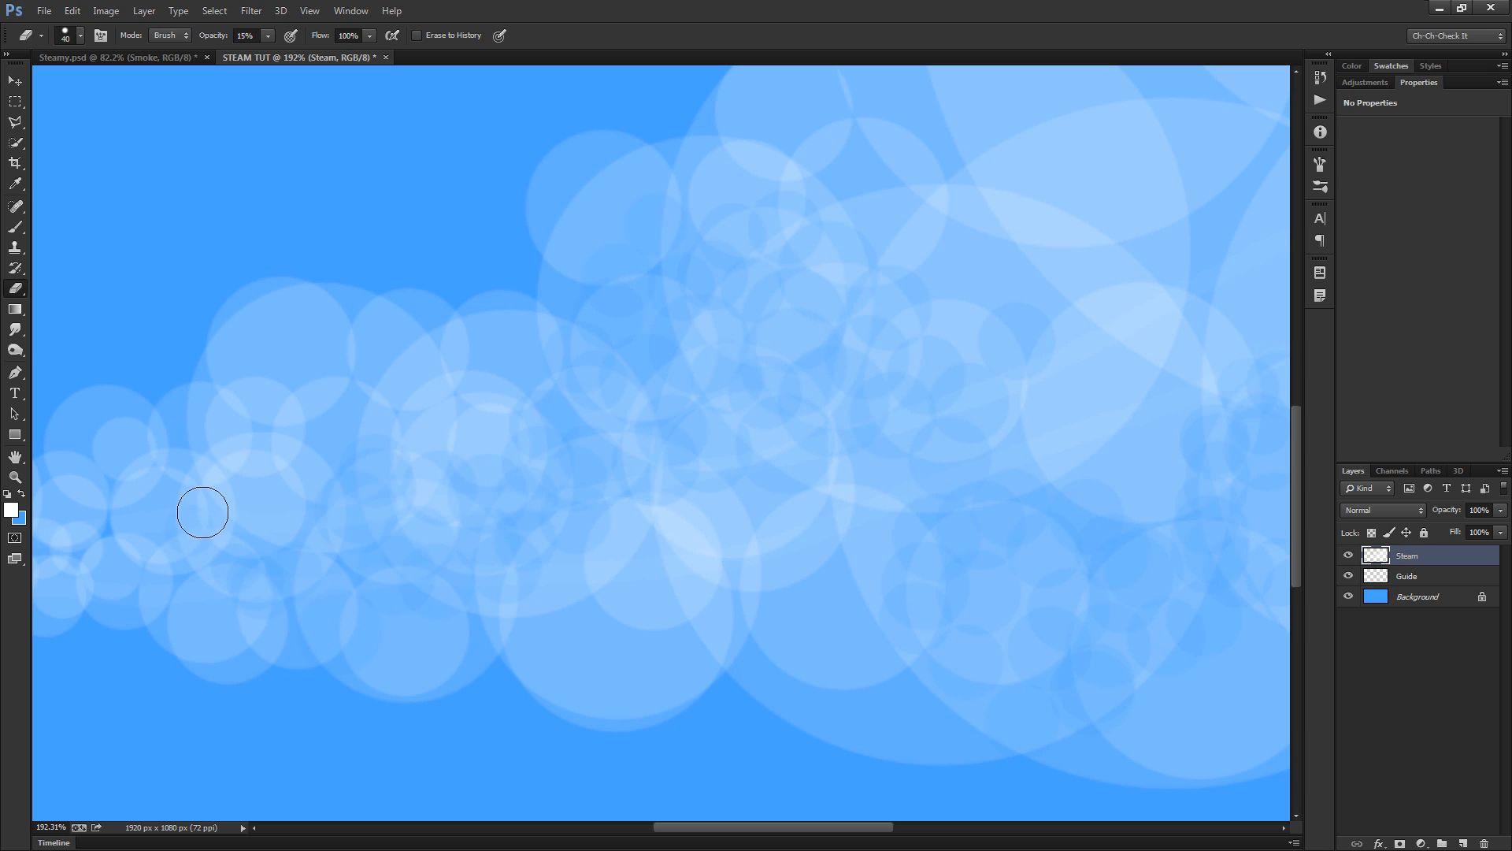
{"action": "left_click", "coordinate": [229, 474]}
{"action": "left_click", "coordinate": [280, 418]}
{"action": "left_click", "coordinate": [234, 433]}
{"action": "left_click", "coordinate": [234, 389]}
{"action": "left_click", "coordinate": [331, 389]}
{"action": "left_click", "coordinate": [345, 348]}
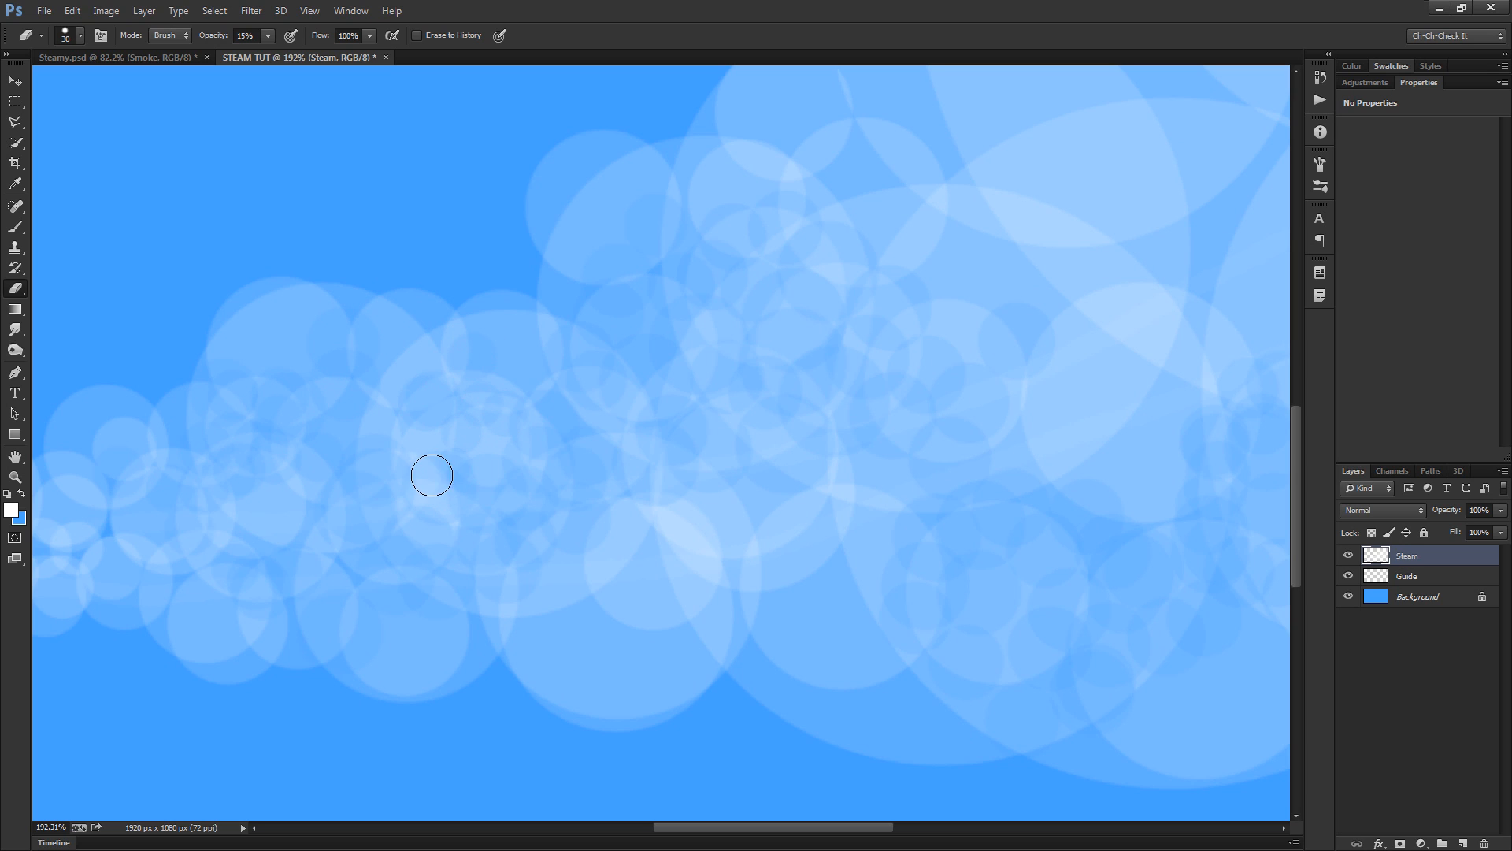
Erase 30 to 40 px spots along the lower side of the junction between plume and cloud
{"action": "scroll", "coordinate": [646, 508], "scroll_direction": "up", "scroll_amount": 2}
{"action": "mouse_move", "coordinate": [655, 507]}
{"action": "left_mouse_down"}
{"action": "mouse_move", "coordinate": [759, 600]}
{"action": "mouse_move", "coordinate": [834, 623]}
{"action": "left_mouse_up"}
{"action": "left_click", "coordinate": [831, 625]}
{"action": "key", "text": "bracketleft"}
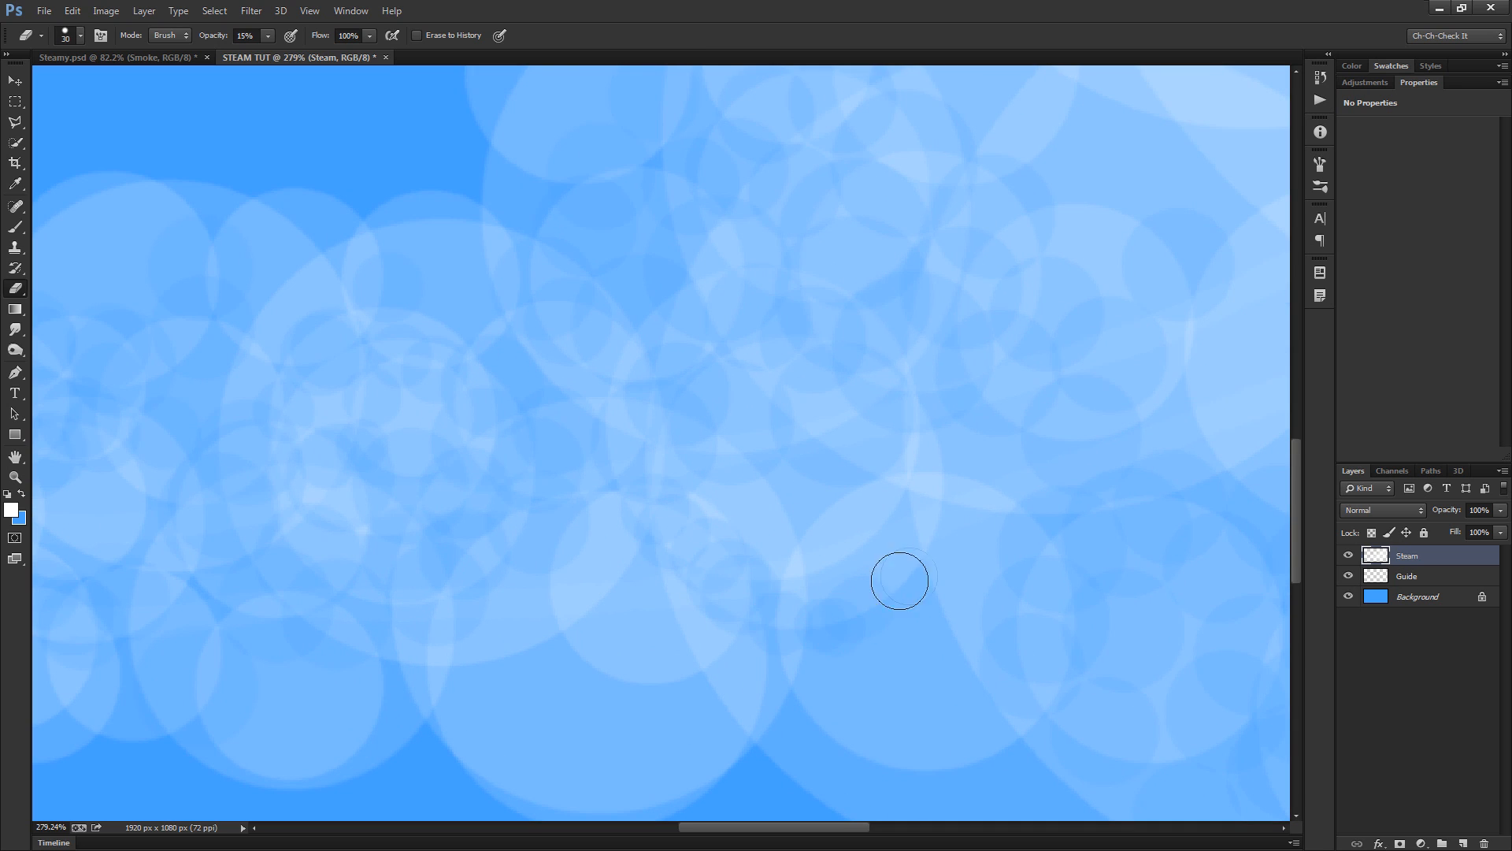
{"action": "key", "text": "bracketright"}
{"action": "key", "text": "bracketright"}
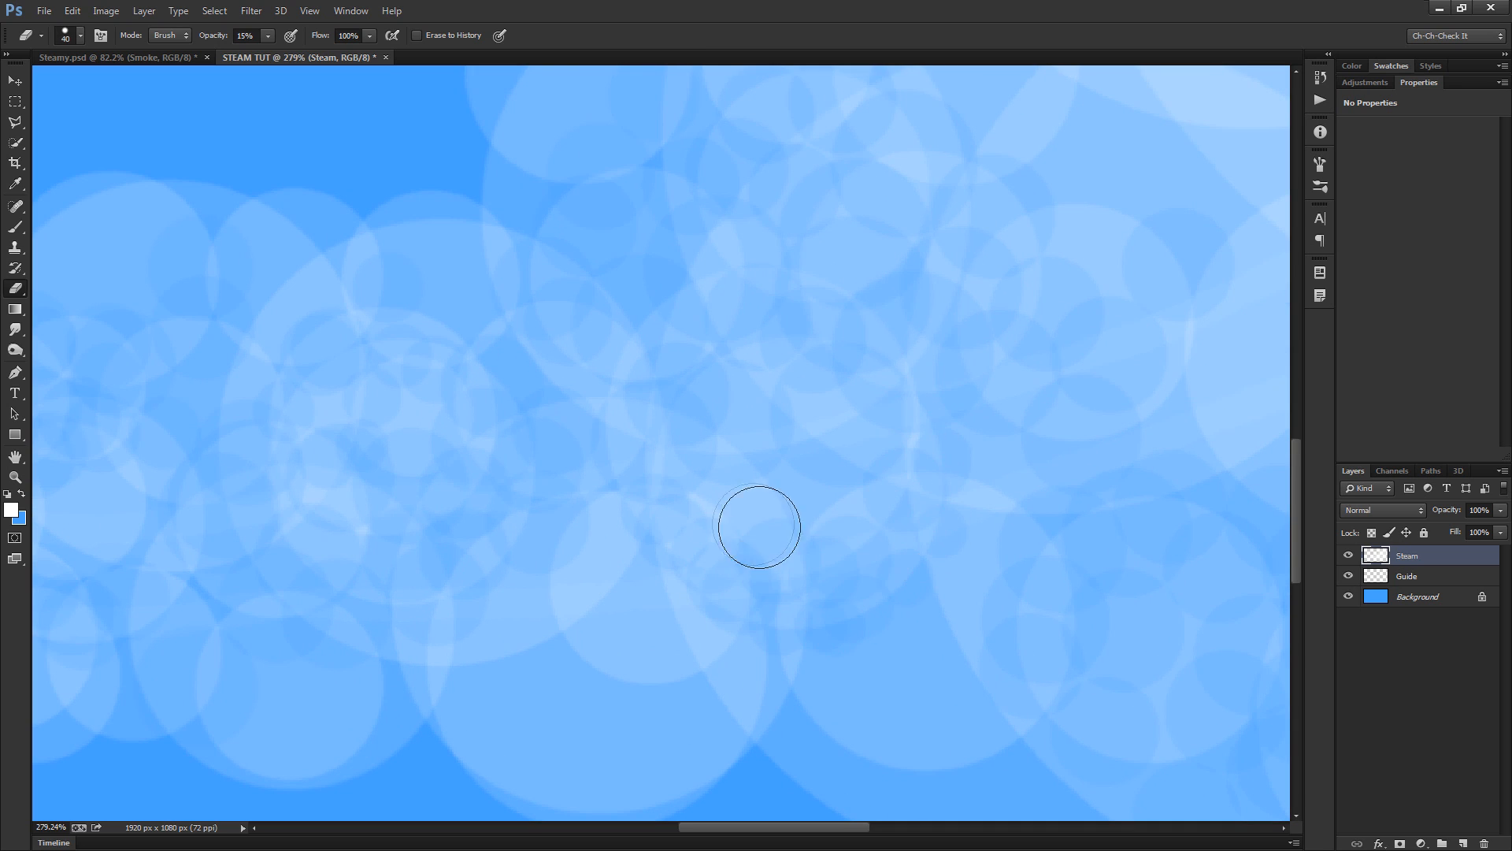
{"action": "scroll", "coordinate": [854, 505], "scroll_direction": "down", "scroll_amount": 5}
{"action": "scroll", "coordinate": [967, 587], "scroll_direction": "up", "scroll_amount": 4}
{"action": "key", "text": "bracketleft"}
{"action": "key", "text": "bracketleft"}
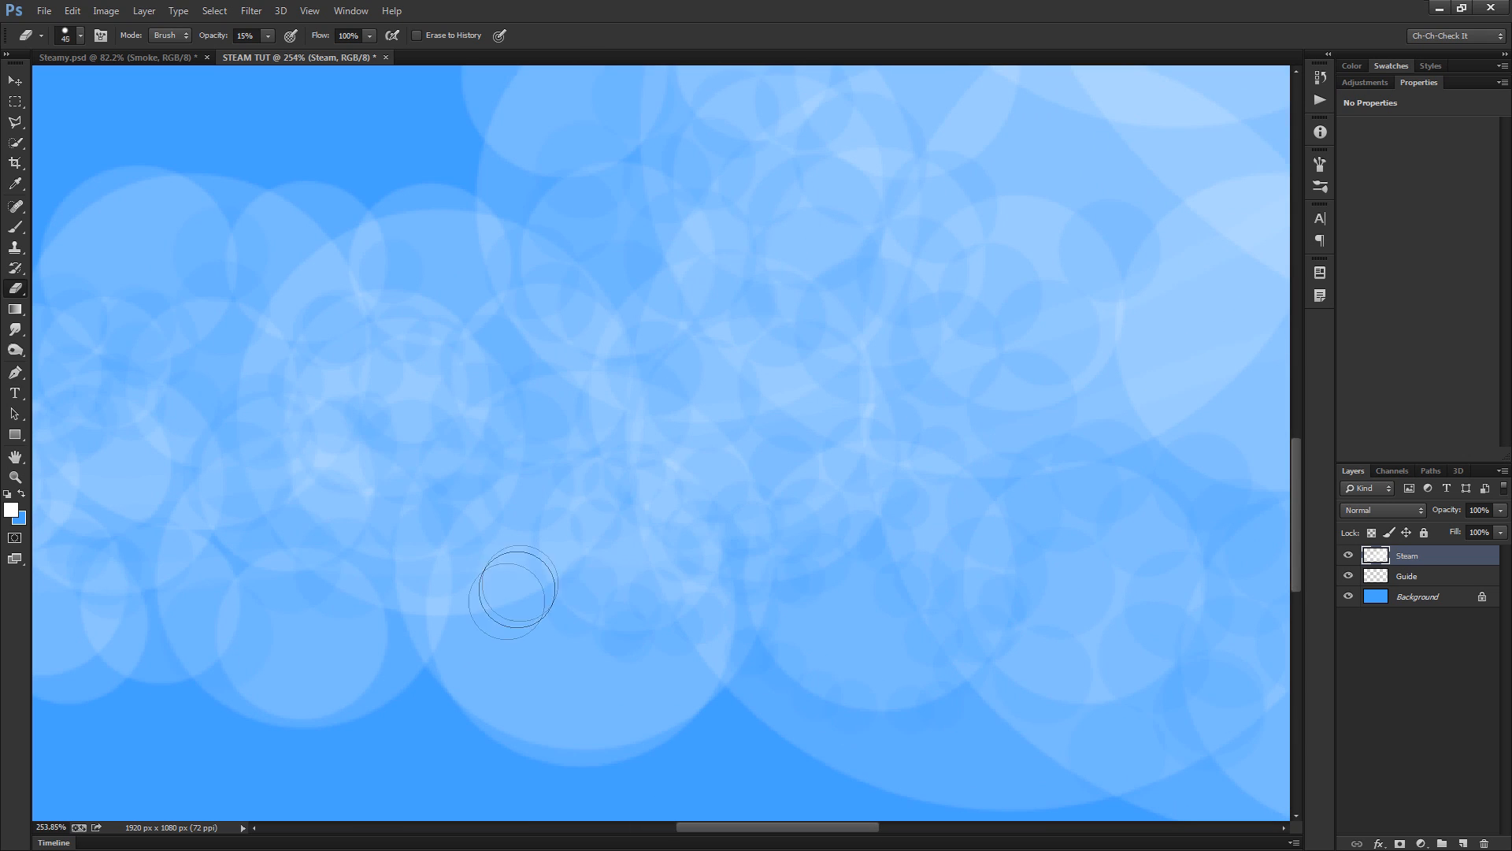
Enlarge the eraser to 200 px and fade the lower edge of the steam cloud
{"action": "scroll", "coordinate": [519, 614], "scroll_direction": "down", "scroll_amount": 3}
{"action": "key", "text": "bracketright"}
{"action": "key", "text": "bracketright"}
{"action": "key", "text": "bracketright"}
{"action": "key", "text": "bracketright"}
{"action": "key", "text": "bracketright"}
{"action": "key", "text": "bracketright"}
{"action": "key", "text": "bracketright"}
{"action": "key", "text": "bracketright"}
{"action": "scroll", "coordinate": [598, 615], "scroll_direction": "down", "scroll_amount": 3}
{"action": "key", "text": "bracketright"}
{"action": "key", "text": "bracketright"}
{"action": "key", "text": "bracketright"}
{"action": "key", "text": "bracketright"}
{"action": "key", "text": "bracketright"}
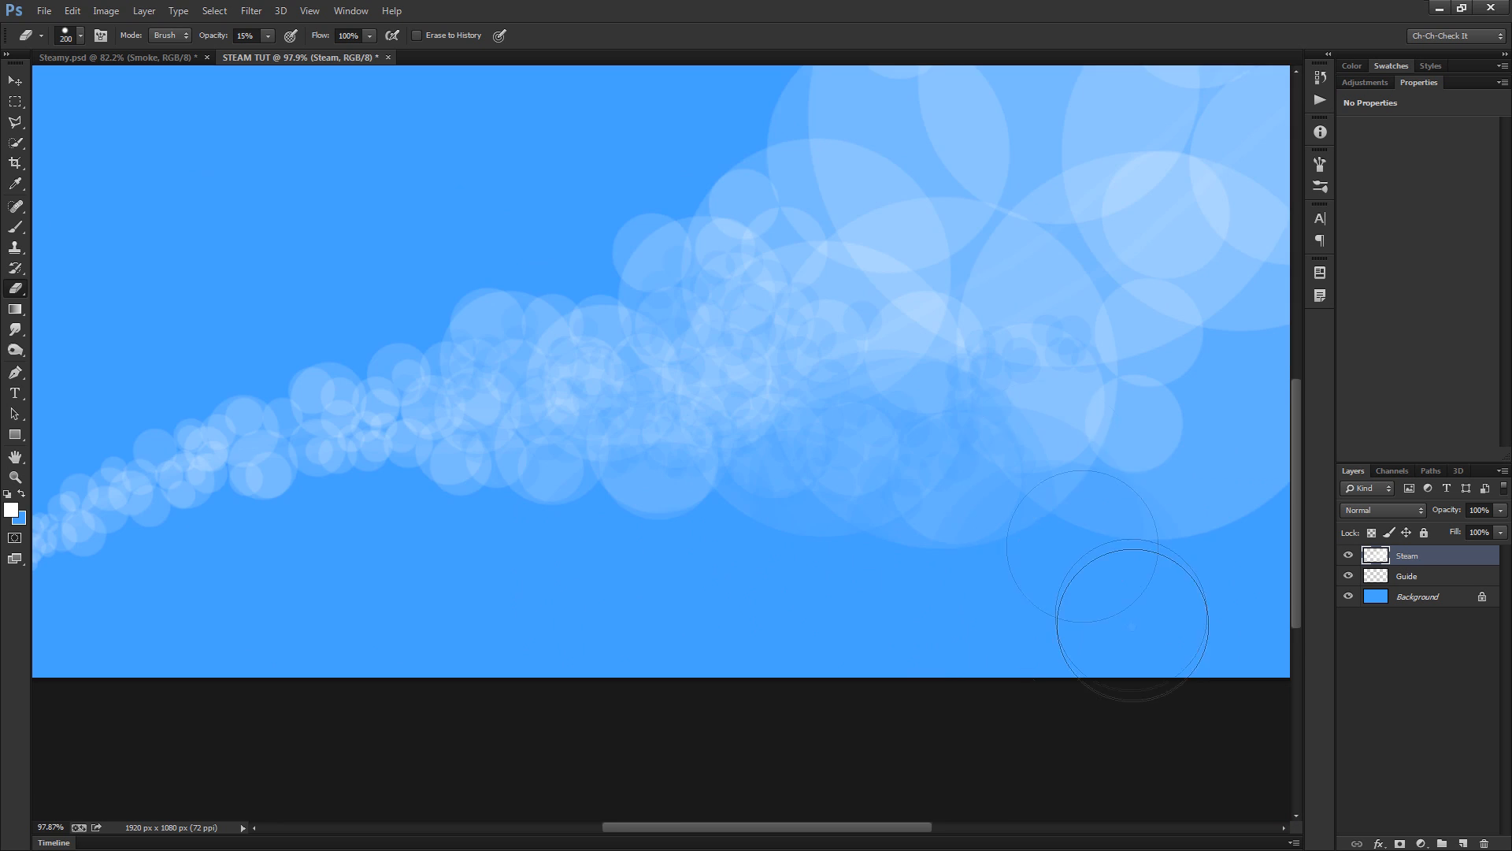
Reduce the eraser to 60 px and erase overlapping spots across the lower middle of the cloud
{"action": "scroll", "coordinate": [874, 541], "scroll_direction": "up", "scroll_amount": 2}
{"action": "scroll", "coordinate": [890, 422], "scroll_direction": "up", "scroll_amount": 3}
{"action": "key", "text": "bracketleft"}
{"action": "key", "text": "bracketleft"}
{"action": "key", "text": "bracketleft"}
{"action": "key", "text": "bracketleft"}
{"action": "key", "text": "bracketleft"}
{"action": "key", "text": "bracketleft"}
{"action": "key", "text": "bracketleft"}
{"action": "key", "text": "bracketleft"}
{"action": "key", "text": "bracketleft"}
{"action": "key", "text": "bracketleft"}
{"action": "key", "text": "bracketleft"}
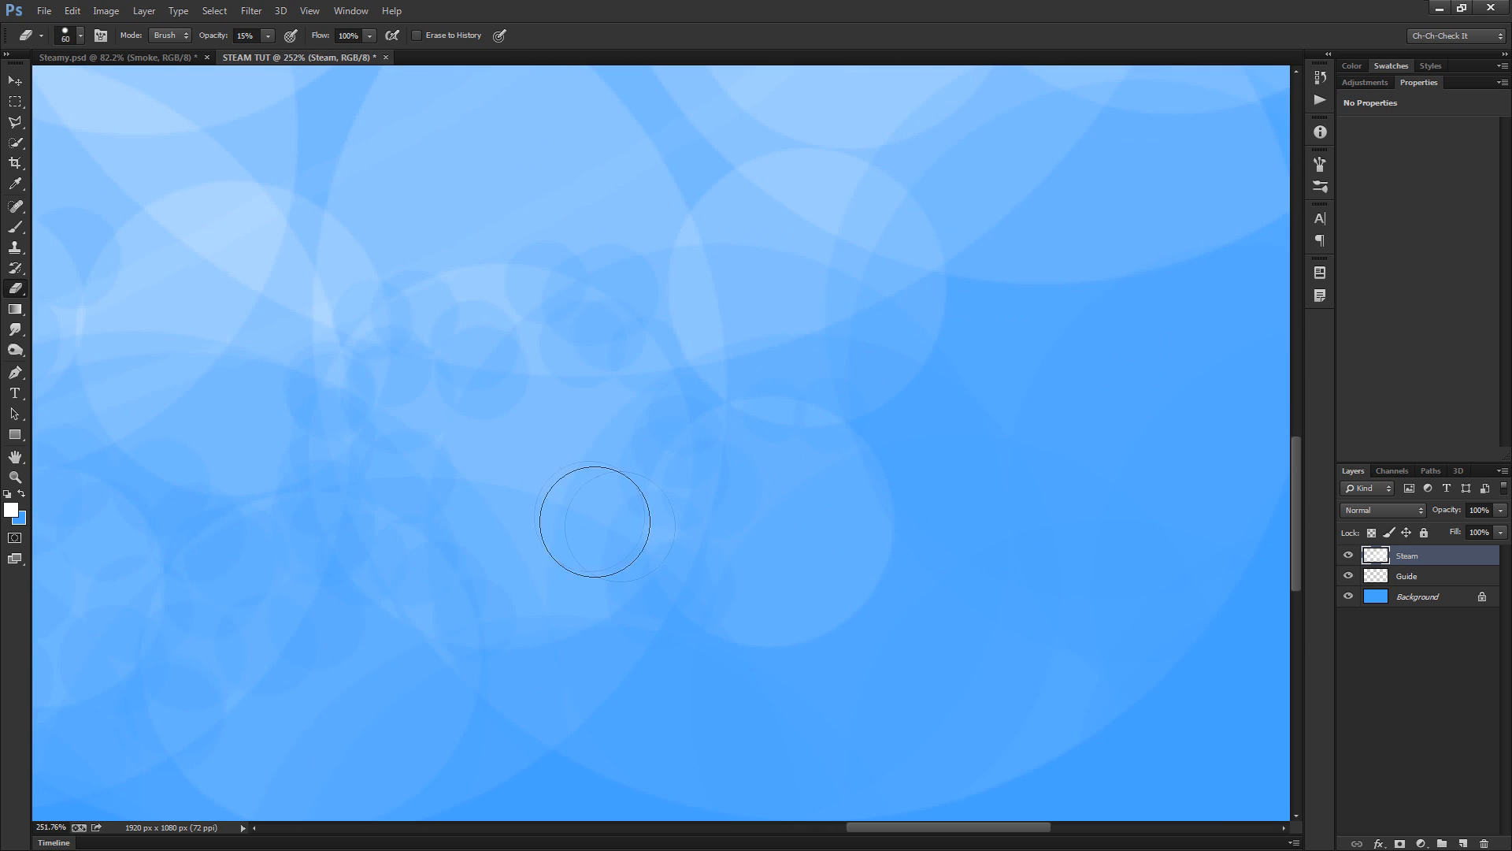
{"action": "scroll", "coordinate": [737, 355], "scroll_direction": "down", "scroll_amount": 3}
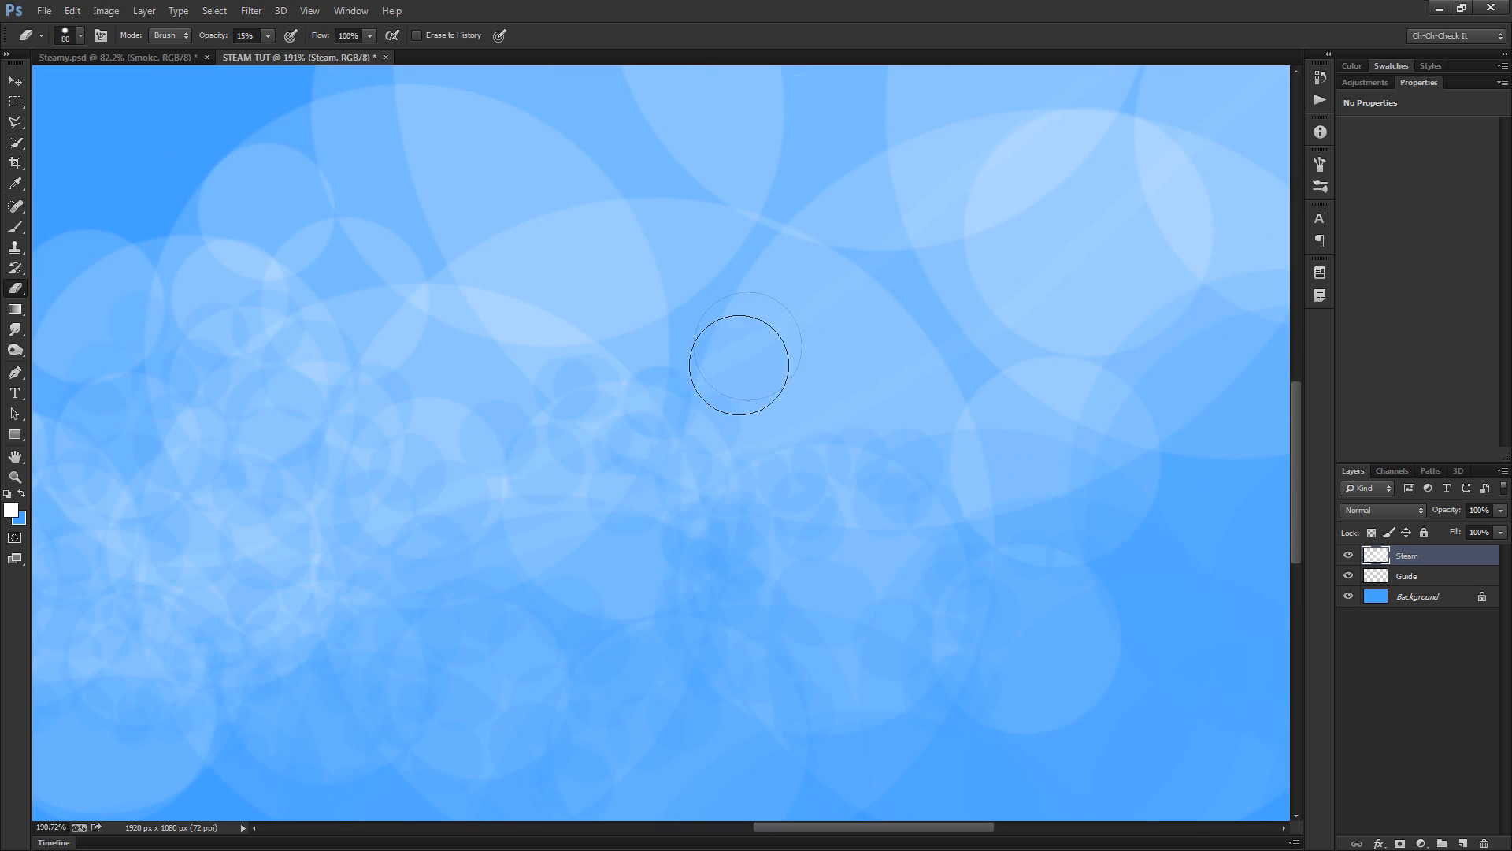
Erase small round spots along the circle overlaps in the center and right of the cloud
{"action": "left_click", "coordinate": [1093, 364]}
{"action": "left_click", "coordinate": [998, 324]}
{"action": "left_click", "coordinate": [1063, 154]}
{"action": "left_click", "coordinate": [1004, 196]}
{"action": "left_click", "coordinate": [945, 237]}
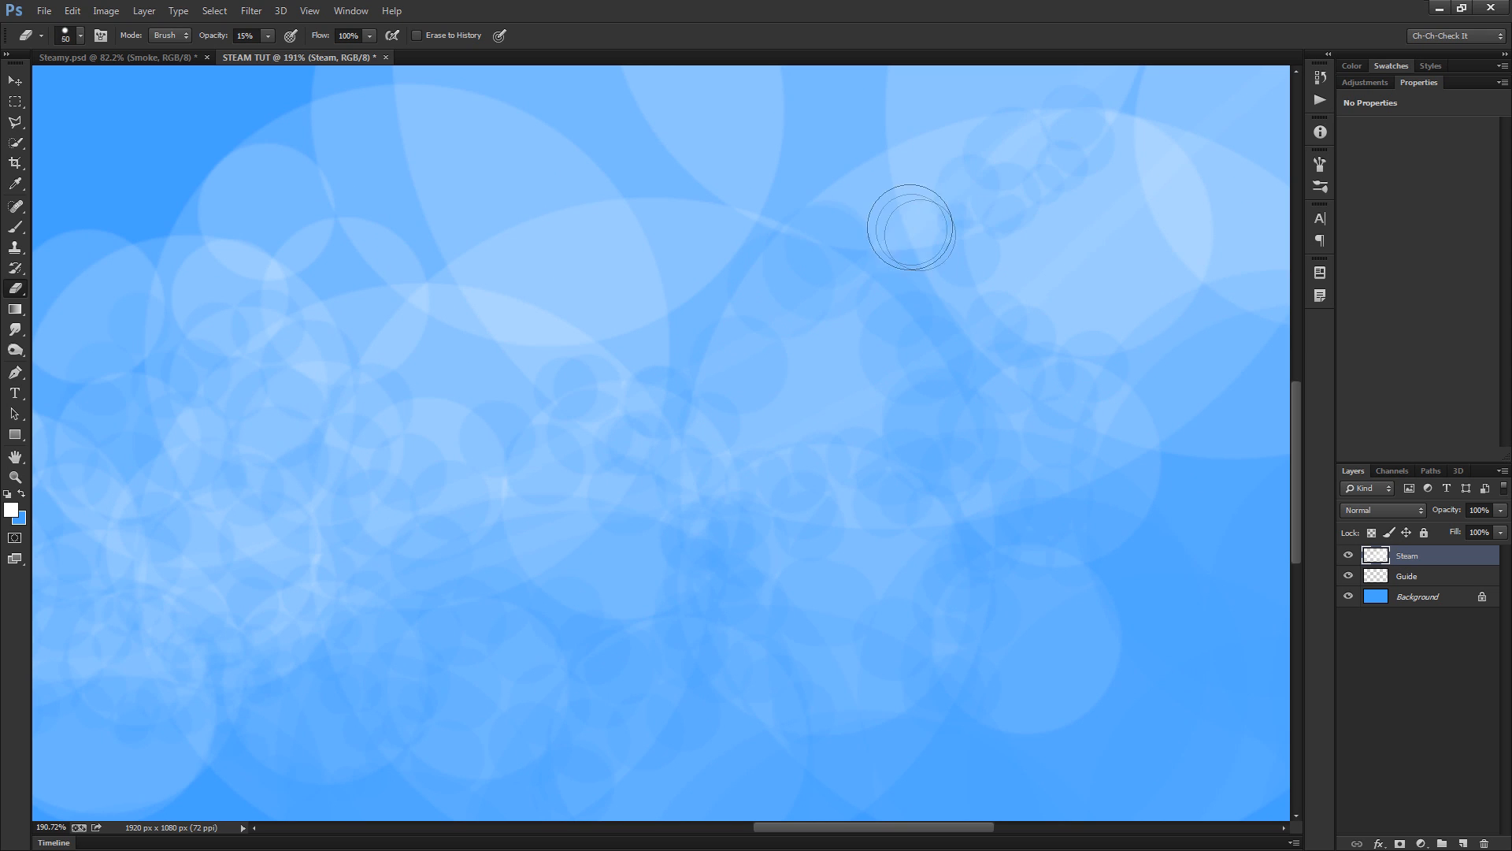
Enlarge the eraser and erase larger round spots over the cloud's right-hand circles
{"action": "key", "text": "bracketright"}
{"action": "key", "text": "bracketright"}
{"action": "key", "text": "bracketright"}
{"action": "key", "text": "bracketright"}
{"action": "key", "text": "bracketright"}
{"action": "left_click", "coordinate": [935, 140]}
{"action": "left_click", "coordinate": [1022, 249]}
{"action": "left_click_drag", "start_coordinate": [1219, 213], "coordinate": [641, 301]}
{"action": "left_click", "coordinate": [764, 313]}
{"action": "left_click_drag", "start_coordinate": [831, 378], "coordinate": [816, 612]}
{"action": "left_click", "coordinate": [790, 348]}
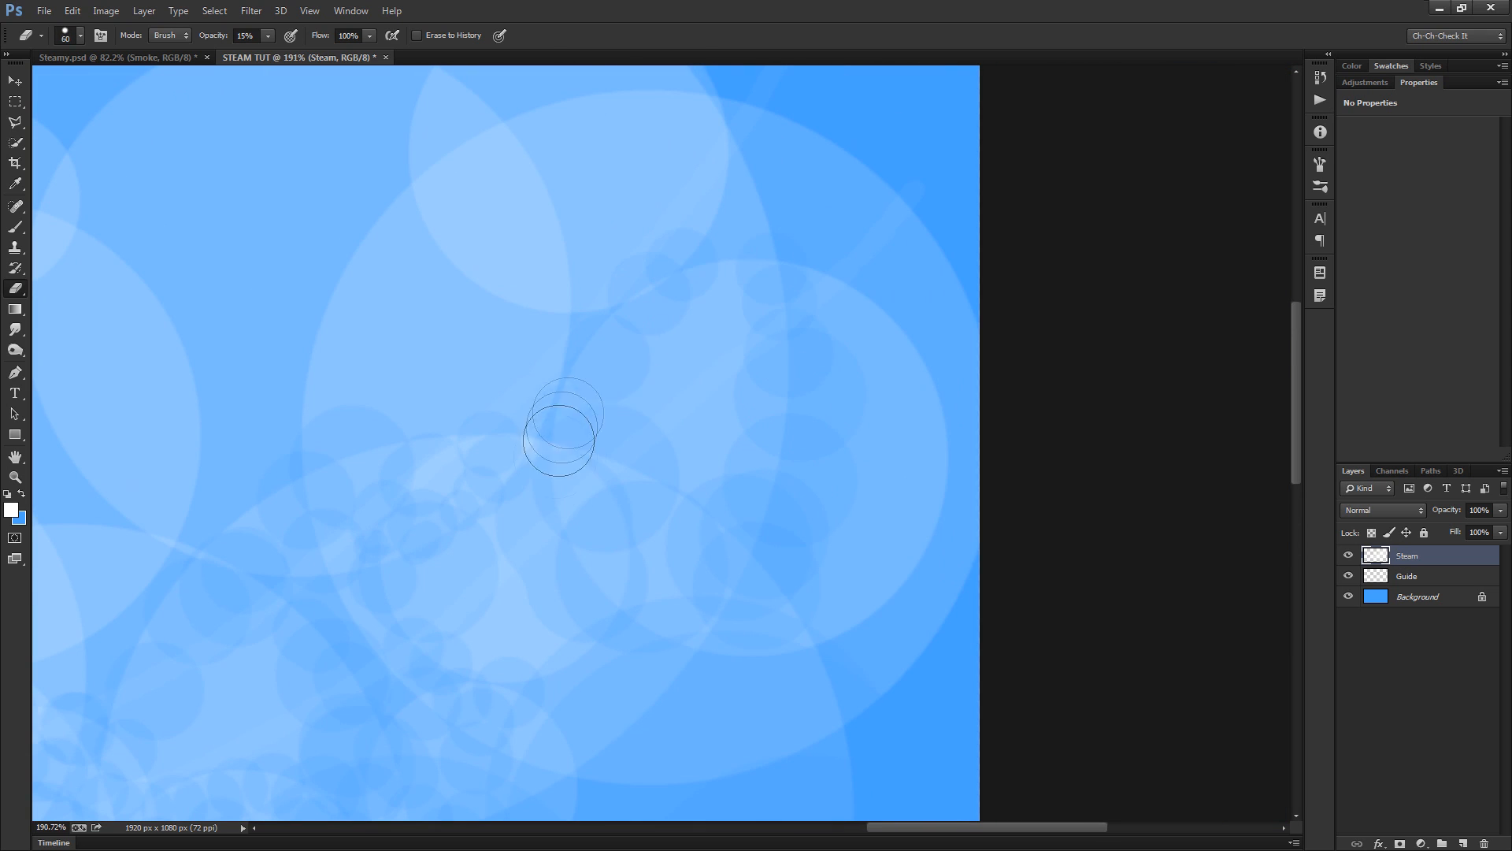
Erase spots within the rightmost circle and fade the cloud's outer right edge
{"action": "left_click", "coordinate": [556, 450]}
{"action": "left_click", "coordinate": [714, 304]}
{"action": "left_click", "coordinate": [703, 404]}
{"action": "left_click", "coordinate": [900, 447]}
{"action": "left_click", "coordinate": [853, 143]}
{"action": "left_click", "coordinate": [869, 721]}
{"action": "key", "text": "bracketleft"}
{"action": "left_click", "coordinate": [682, 209]}
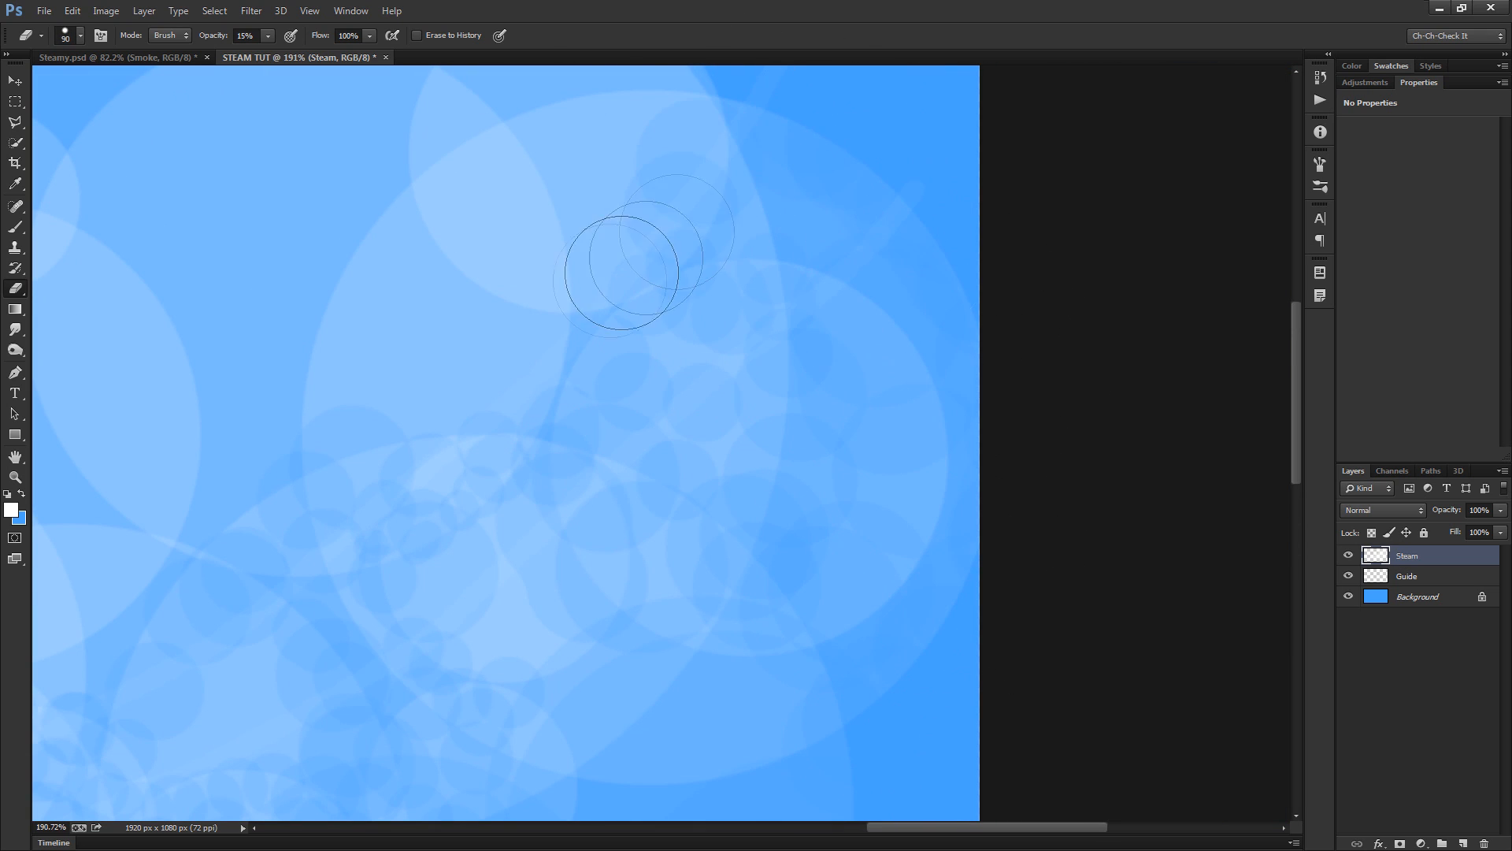
Erase 90 px and smaller spots on the overlapping circles in the cloud's upper right
{"action": "left_click", "coordinate": [622, 273]}
{"action": "left_click", "coordinate": [499, 219]}
{"action": "key", "text": "bracketleft"}
{"action": "key", "text": "bracketleft"}
{"action": "left_click_drag", "start_coordinate": [465, 517], "coordinate": [622, 672]}
Enlarge the eraser to 200 px and fade the large circles in the upper part of the cloud
{"action": "key", "text": "bracketright"}
{"action": "key", "text": "bracketright"}
{"action": "key", "text": "bracketright"}
{"action": "left_click", "coordinate": [277, 266]}
{"action": "key", "text": "bracketright"}
{"action": "key", "text": "bracketright"}
{"action": "key", "text": "bracketright"}
{"action": "key", "text": "bracketright"}
{"action": "left_click", "coordinate": [461, 359]}
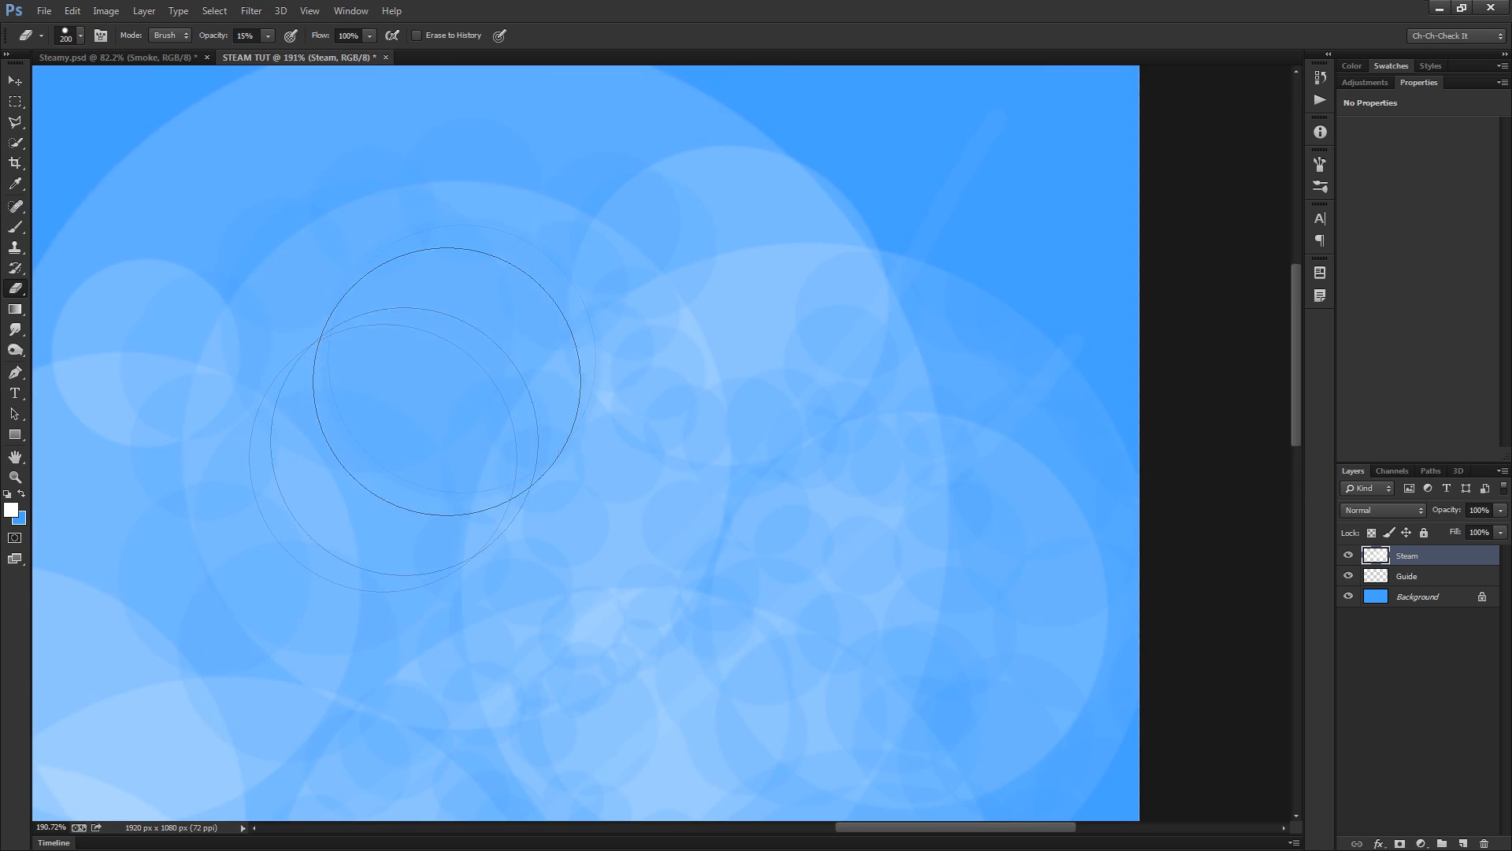
Fade the large circles in the upper part of the cloud with broad eraser strokes and smaller round spots
{"action": "scroll", "coordinate": [460, 359], "scroll_direction": "down", "scroll_amount": 3}
{"action": "left_click_drag", "start_coordinate": [201, 669], "coordinate": [626, 610]}
{"action": "key", "text": "bracketleft"}
{"action": "key", "text": "bracketleft"}
{"action": "key", "text": "bracketleft"}
{"action": "key", "text": "bracketleft"}
{"action": "left_click", "coordinate": [497, 529]}
{"action": "left_click", "coordinate": [591, 418]}
{"action": "left_click", "coordinate": [597, 278]}
{"action": "key", "text": "bracketright"}
{"action": "key", "text": "bracketright"}
{"action": "left_click_drag", "start_coordinate": [756, 57], "coordinate": [767, 60]}
{"action": "scroll", "coordinate": [895, 145], "scroll_direction": "down", "scroll_amount": 6}
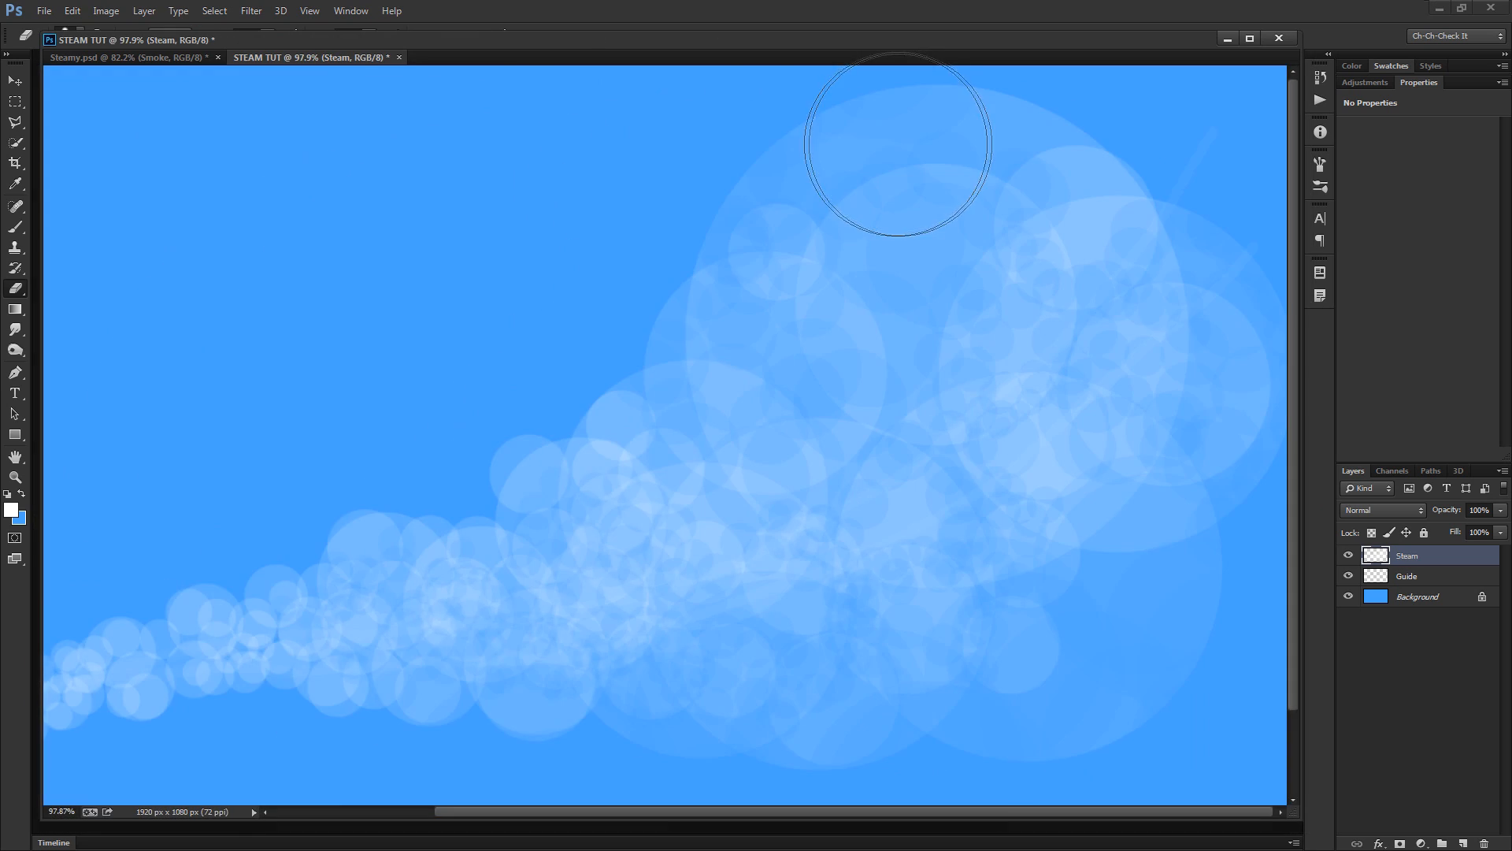
{"action": "left_click_drag", "start_coordinate": [337, 40], "coordinate": [339, 56]}
Reduce the eraser to 35 px and erase small spots over the overlapping circles in the plume's narrower part
{"action": "scroll", "coordinate": [348, 540], "scroll_direction": "up", "scroll_amount": 5}
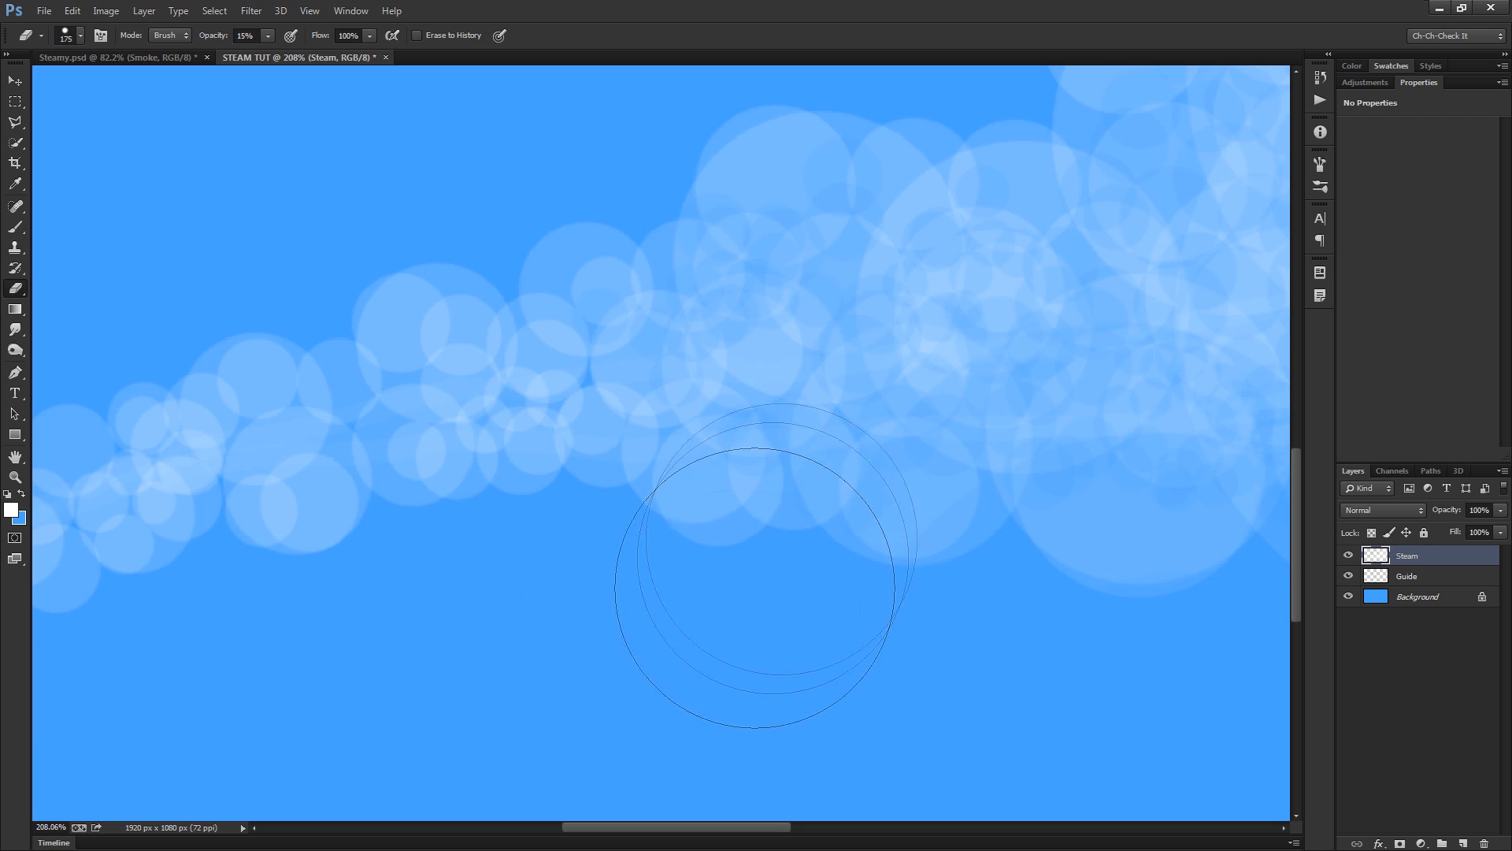
{"action": "key", "text": "bracketleft"}
{"action": "key", "text": "bracketleft"}
{"action": "key", "text": "bracketleft"}
{"action": "key", "text": "bracketleft"}
{"action": "key", "text": "bracketleft"}
{"action": "key", "text": "bracketleft"}
{"action": "key", "text": "bracketleft"}
{"action": "key", "text": "bracketleft"}
{"action": "key", "text": "bracketleft"}
{"action": "key", "text": "bracketleft"}
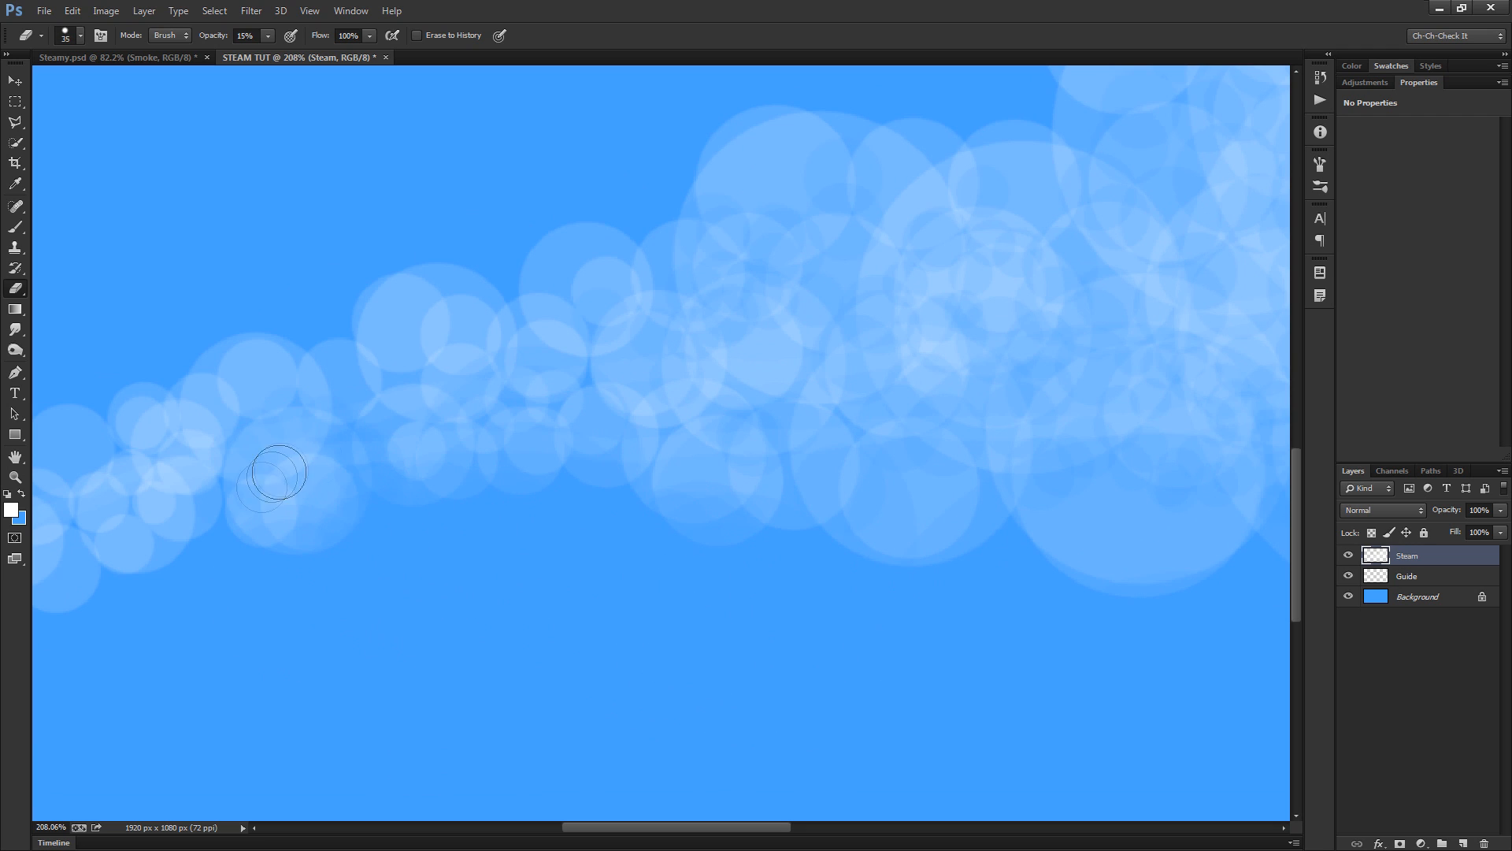
{"action": "left_click_drag", "start_coordinate": [259, 383], "coordinate": [130, 551]}
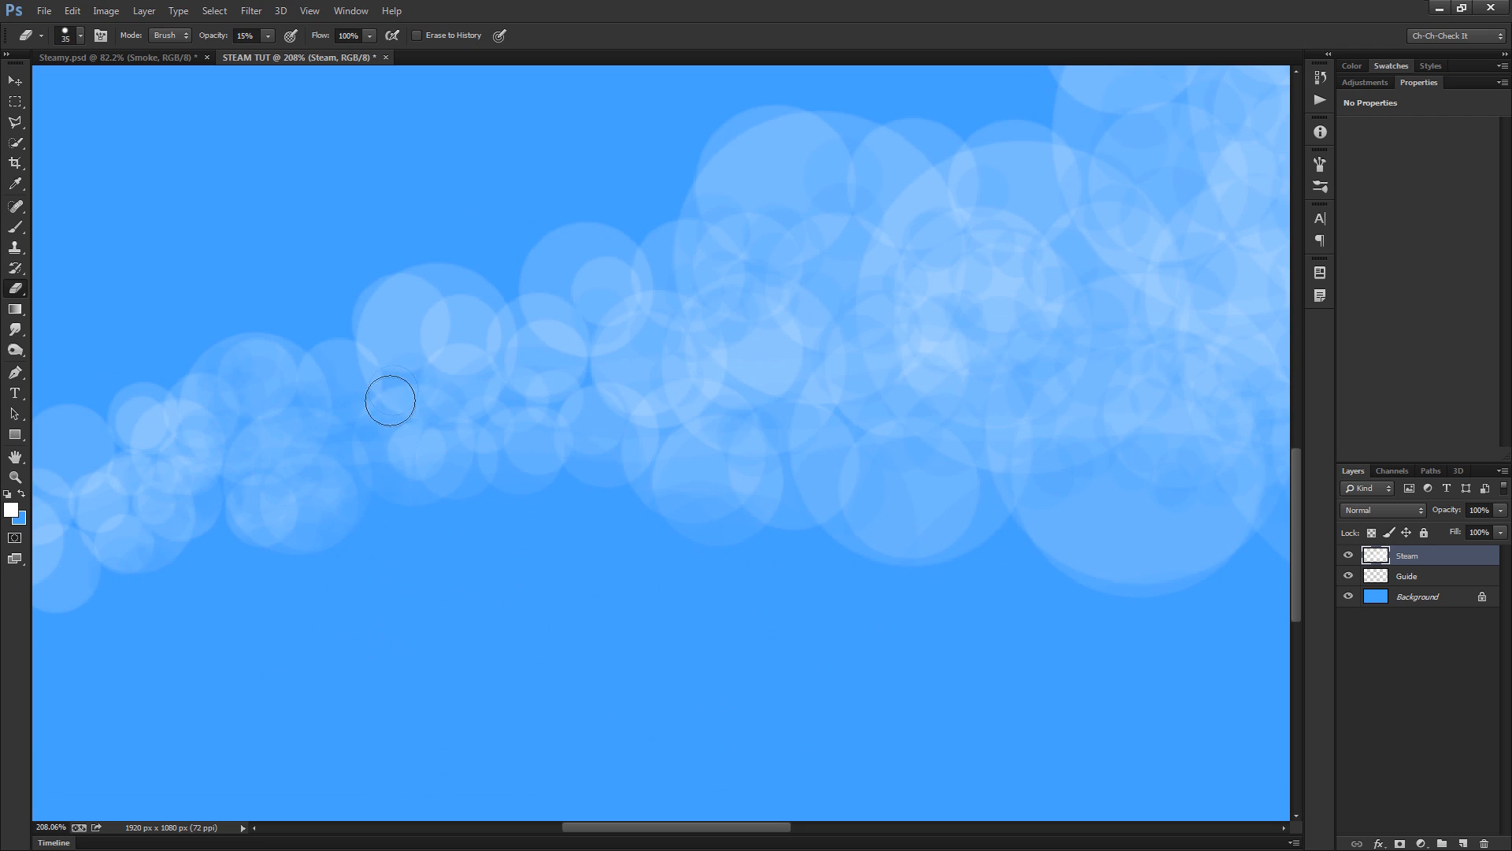
{"action": "left_click_drag", "start_coordinate": [437, 342], "coordinate": [453, 306]}
{"action": "left_click_drag", "start_coordinate": [182, 430], "coordinate": [161, 429]}
{"action": "left_click_drag", "start_coordinate": [238, 512], "coordinate": [564, 476]}
Reduce the eraser to 25 px and erase finer spots along the circles of the plume's tail
{"action": "scroll", "coordinate": [560, 476], "scroll_direction": "up", "scroll_amount": 2}
{"action": "key", "text": "bracketleft"}
{"action": "key", "text": "bracketleft"}
{"action": "mouse_move", "coordinate": [286, 472]}
{"action": "left_mouse_down"}
{"action": "mouse_move", "coordinate": [319, 505]}
{"action": "mouse_move", "coordinate": [240, 523]}
{"action": "mouse_move", "coordinate": [240, 626]}
{"action": "mouse_move", "coordinate": [143, 621]}
{"action": "left_mouse_up"}
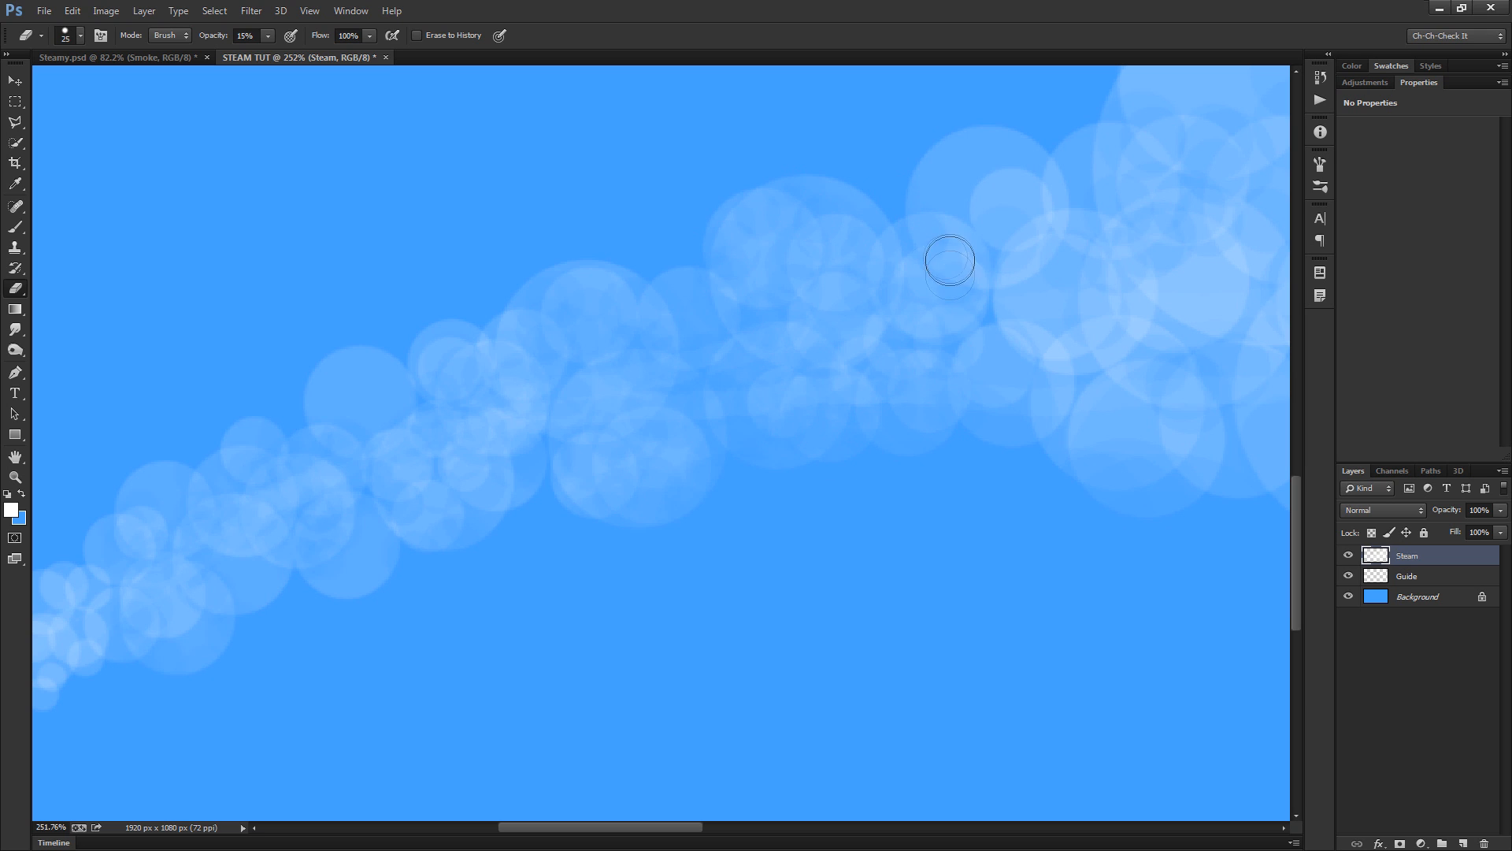
{"action": "mouse_move", "coordinate": [577, 458]}
{"action": "left_mouse_down"}
{"action": "mouse_move", "coordinate": [656, 495]}
{"action": "mouse_move", "coordinate": [489, 465]}
{"action": "left_mouse_up"}
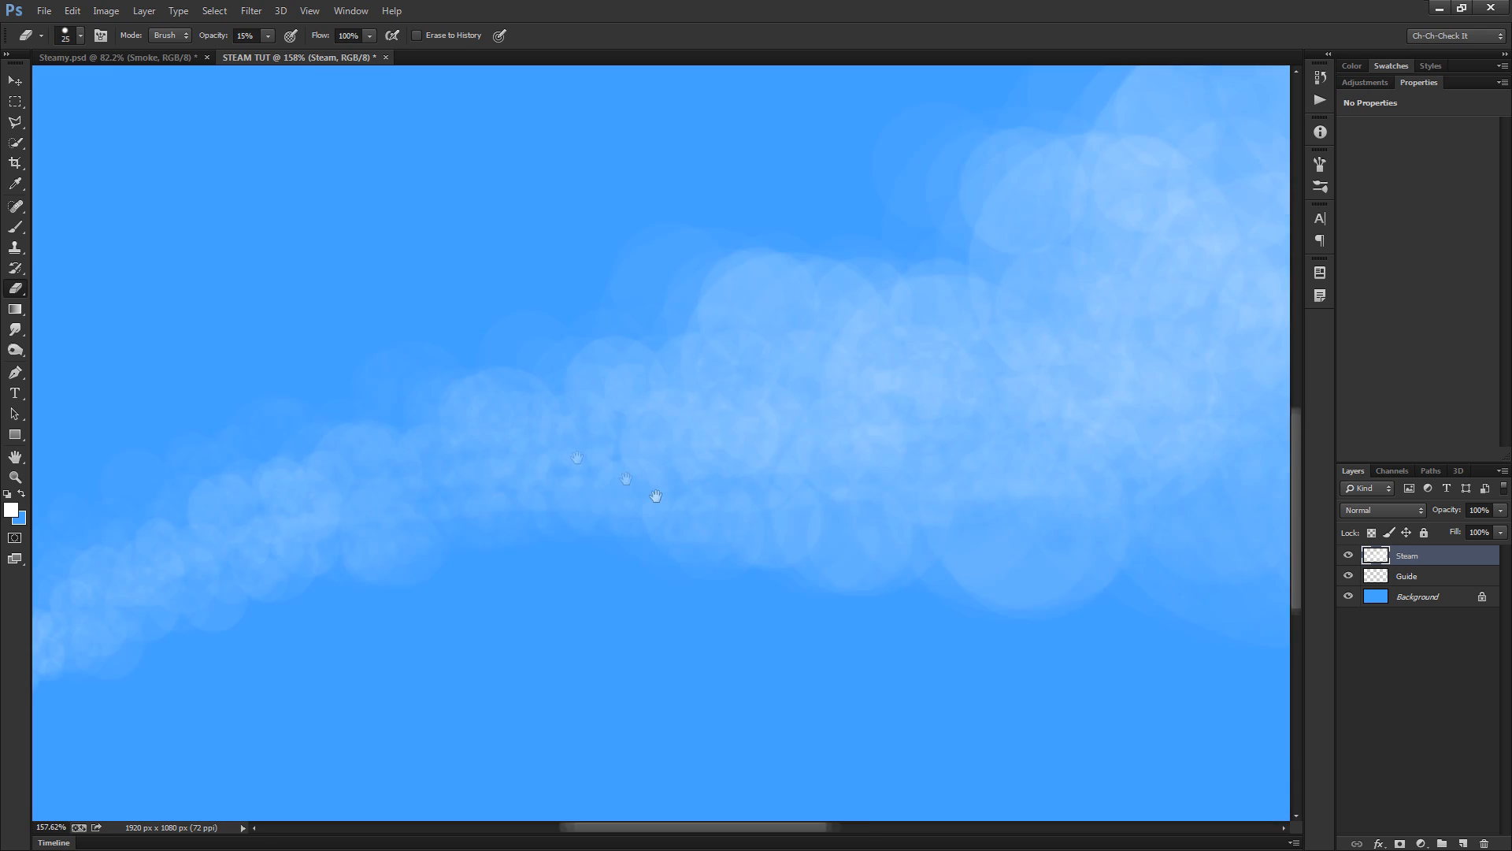
Enlarge the eraser to 35 px and then 40 px and break up the circles across the plume's middle section
{"action": "key", "text": "bracketright"}
{"action": "key", "text": "bracketright"}
{"action": "left_click", "coordinate": [346, 359]}
{"action": "left_click", "coordinate": [476, 238]}
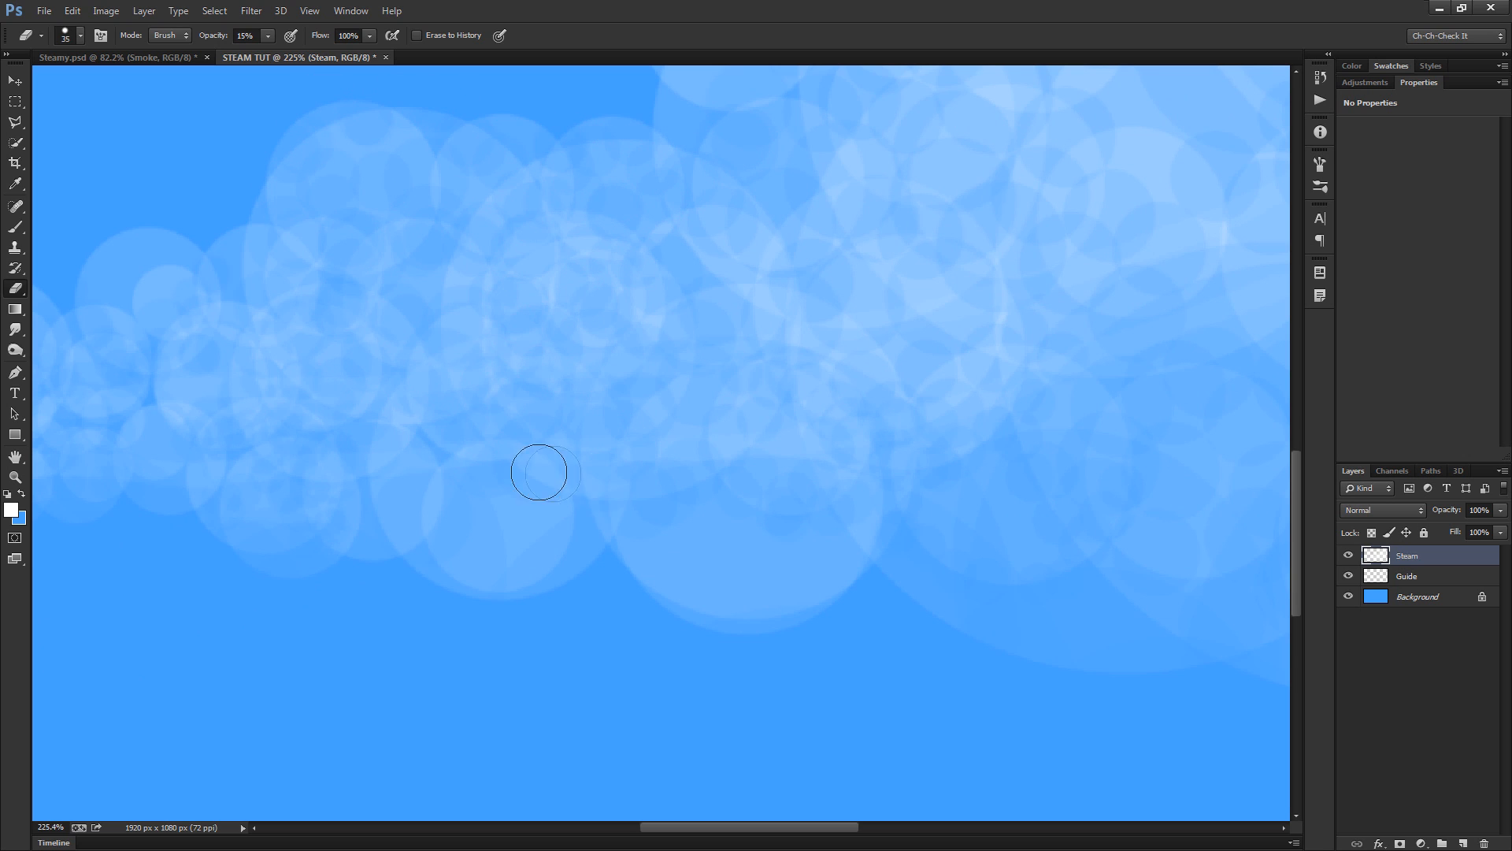
{"action": "key", "text": "bracketright"}
{"action": "key", "text": "bracketright"}
{"action": "key", "text": "bracketright"}
{"action": "key", "text": "bracketright"}
{"action": "key", "text": "bracketright"}
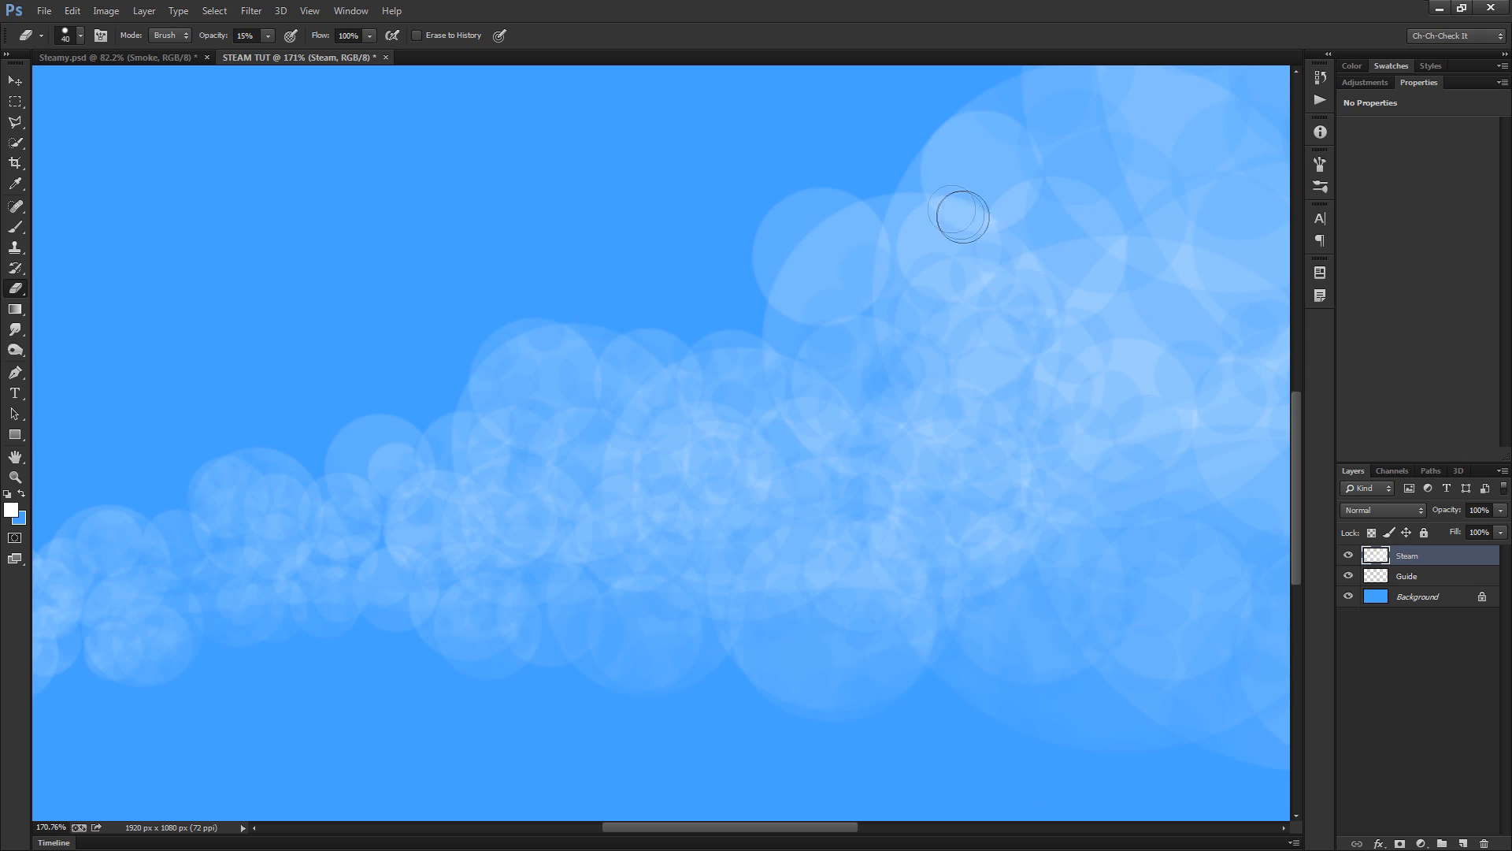
{"action": "key", "text": "bracketleft"}
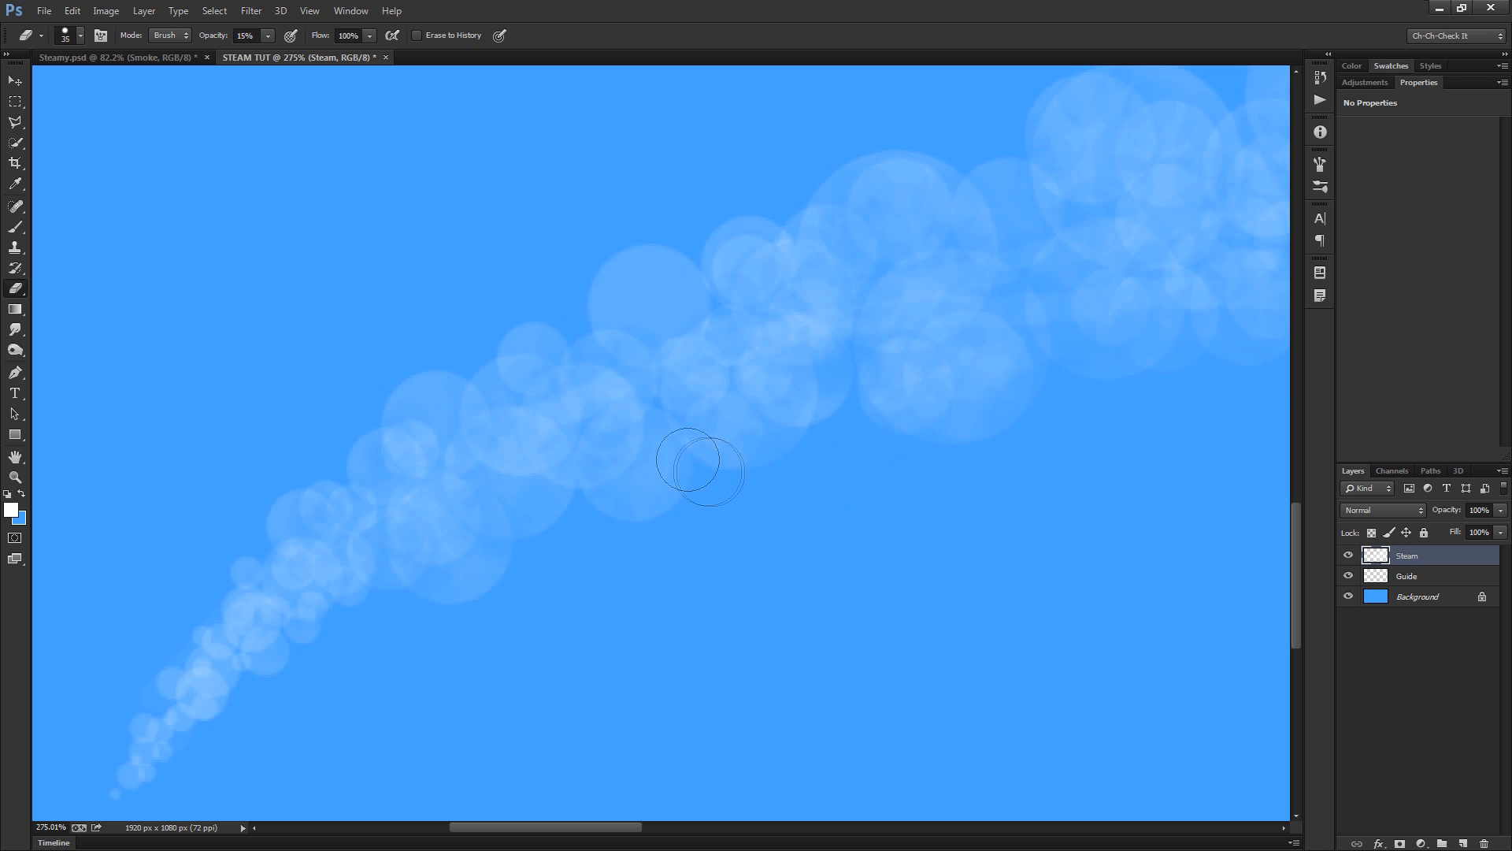
Erase tiny spots along the plume's narrow tip with the eraser at 10 px and 15 px
{"action": "key", "text": "bracketleft"}
{"action": "key", "text": "bracketleft"}
{"action": "left_click_drag", "start_coordinate": [164, 741], "coordinate": [571, 512]}
{"action": "scroll", "coordinate": [571, 512], "scroll_direction": "up", "scroll_amount": 6}
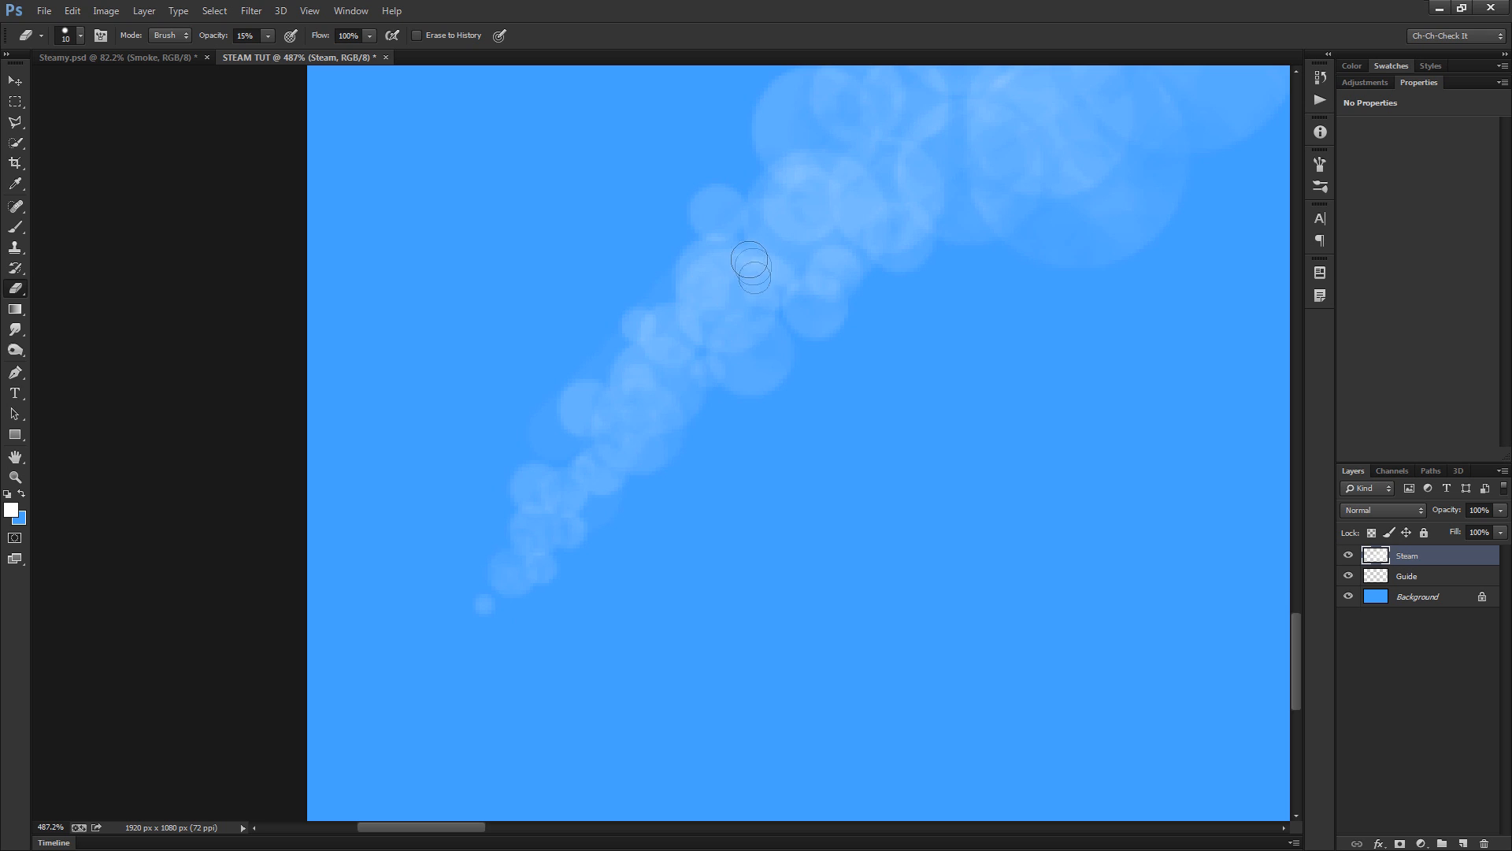
{"action": "left_click_drag", "start_coordinate": [776, 264], "coordinate": [665, 338]}
{"action": "scroll", "coordinate": [686, 338], "scroll_direction": "up", "scroll_amount": 1}
{"action": "key", "text": "bracketright"}
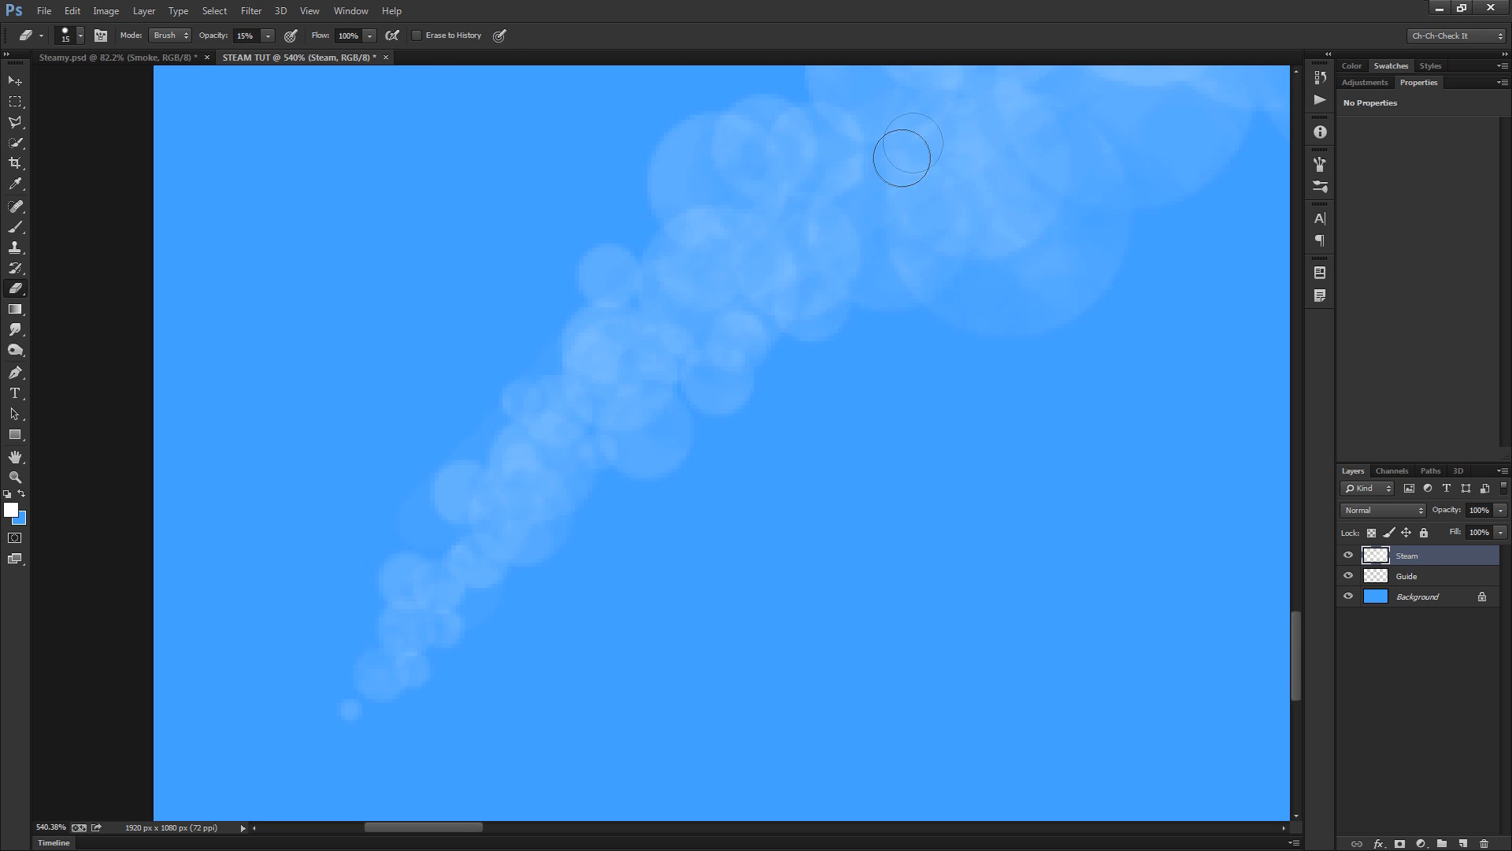
{"action": "scroll", "coordinate": [903, 158], "scroll_direction": "down", "scroll_amount": 12}
{"action": "scroll", "coordinate": [847, 149], "scroll_direction": "up", "scroll_amount": 10}
{"action": "key", "text": "bracketright"}
{"action": "key", "text": "bracketright"}
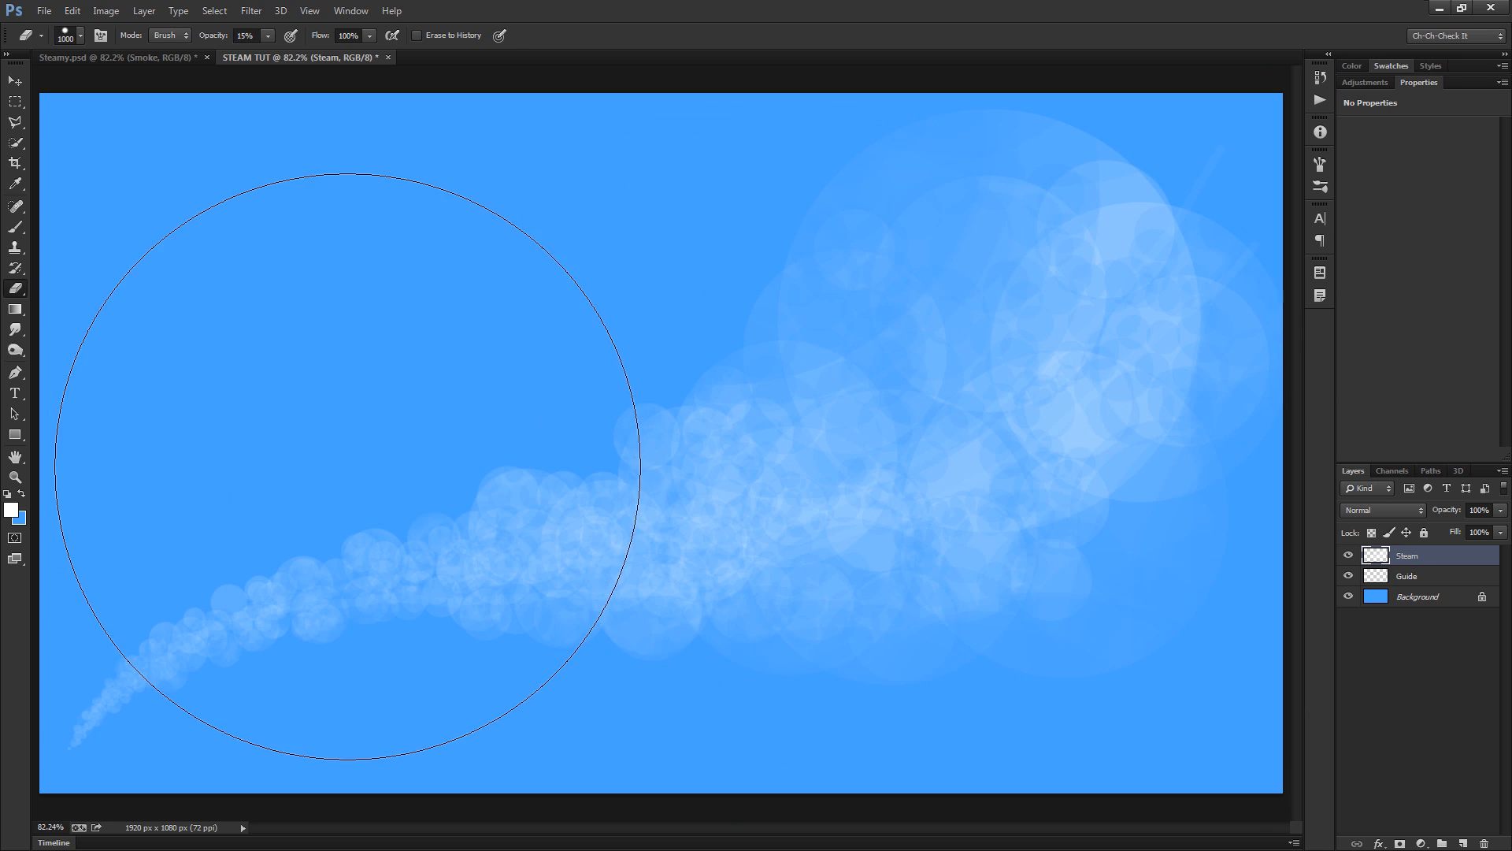
Reduce the eraser to 125 px and erase round spots over the lower middle of the steam cloud
{"action": "key", "text": "bracketleft"}
{"action": "key", "text": "bracketleft"}
{"action": "key", "text": "bracketleft"}
{"action": "key", "text": "bracketleft"}
{"action": "key", "text": "bracketleft"}
{"action": "key", "text": "bracketleft"}
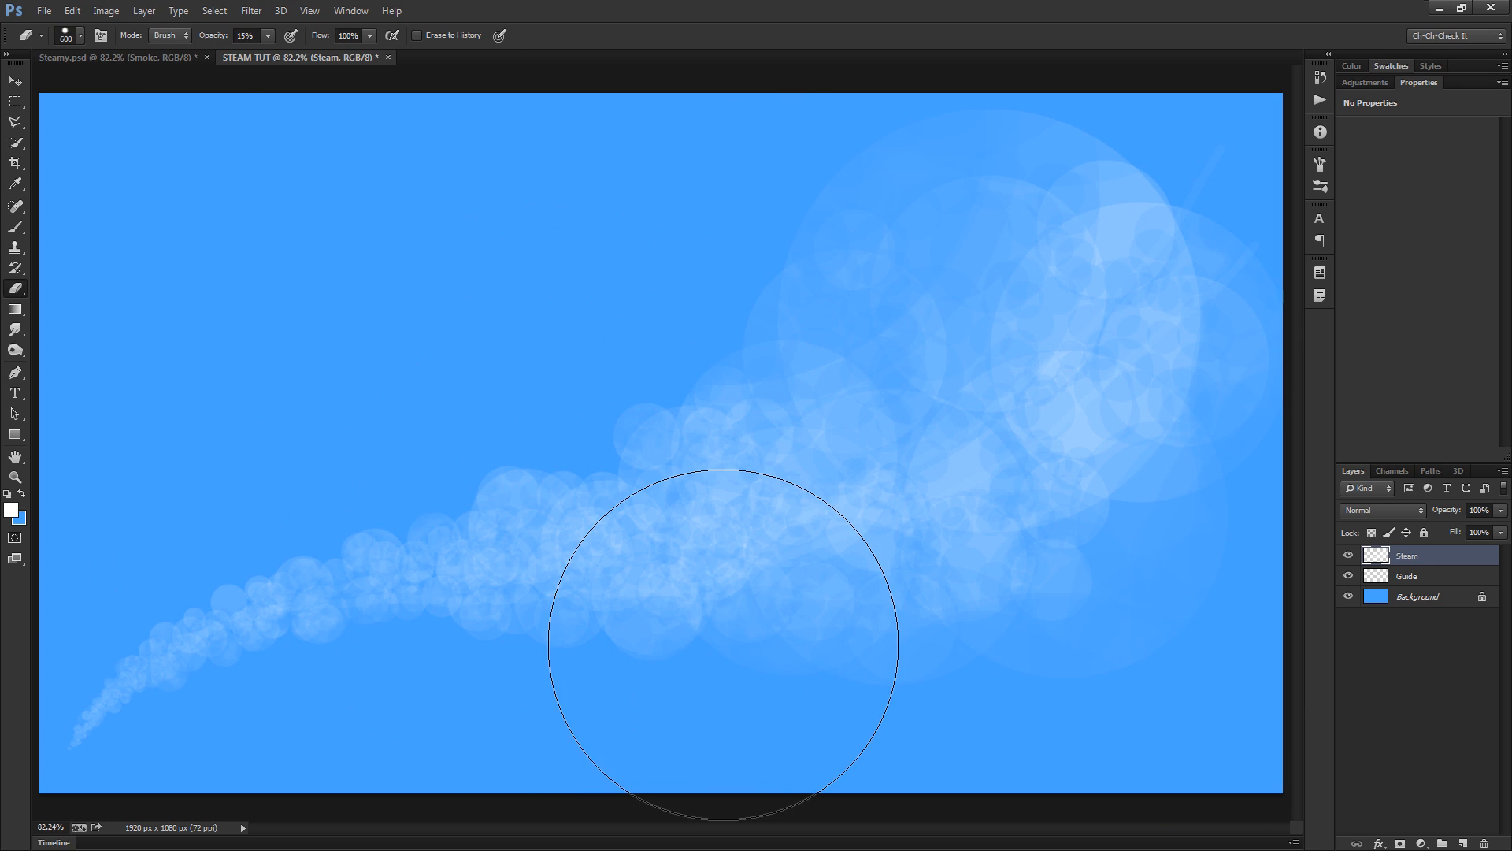
{"action": "key", "text": "bracketleft"}
{"action": "key", "text": "bracketleft"}
{"action": "key", "text": "bracketleft"}
{"action": "key", "text": "bracketleft"}
{"action": "key", "text": "bracketleft"}
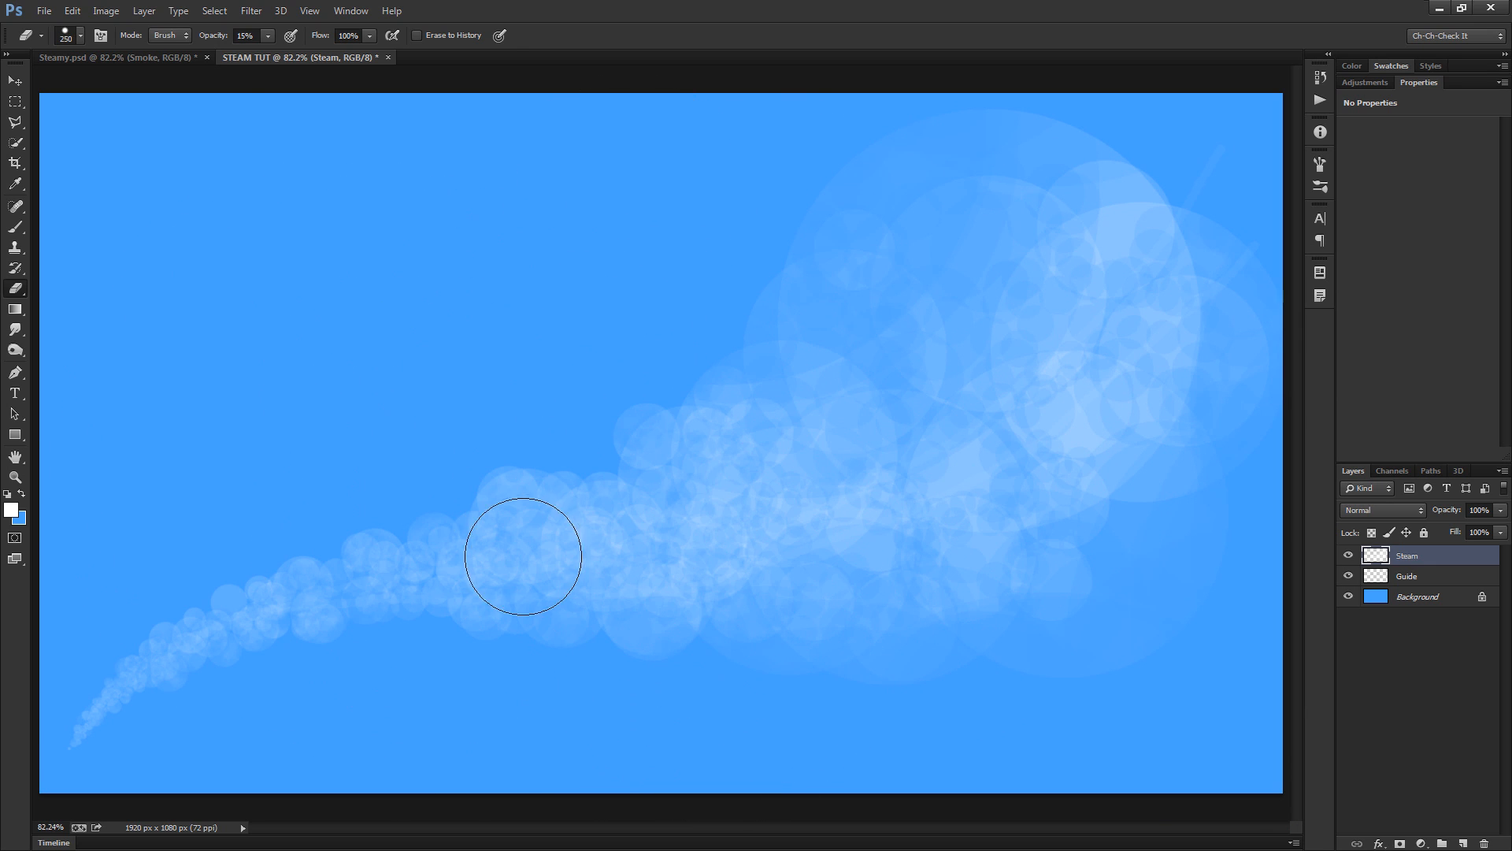
{"action": "scroll", "coordinate": [415, 513], "scroll_direction": "up", "scroll_amount": 3}
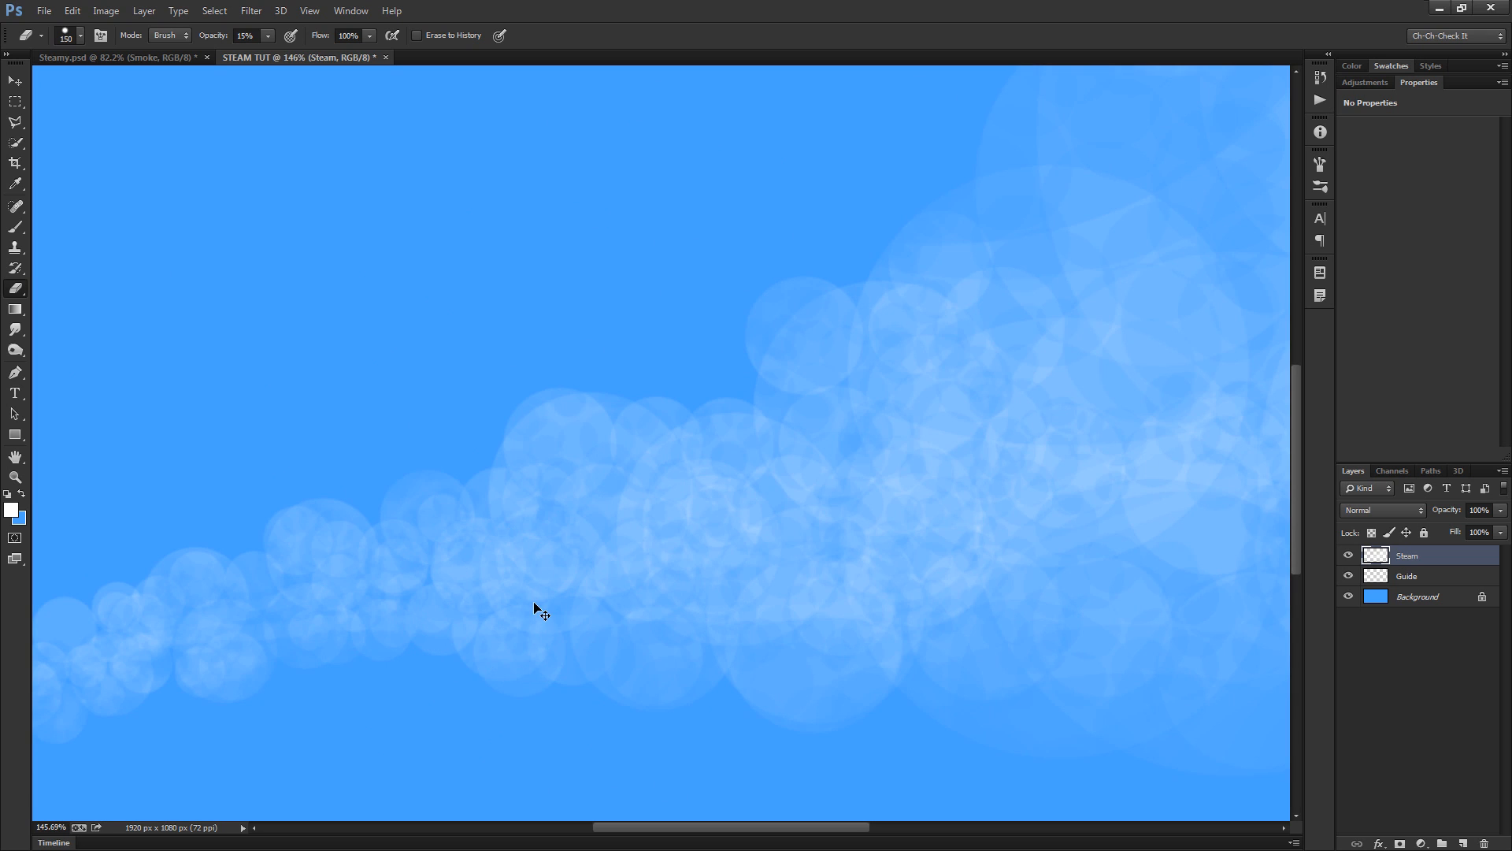
{"action": "scroll", "coordinate": [533, 607], "scroll_direction": "down", "scroll_amount": 3}
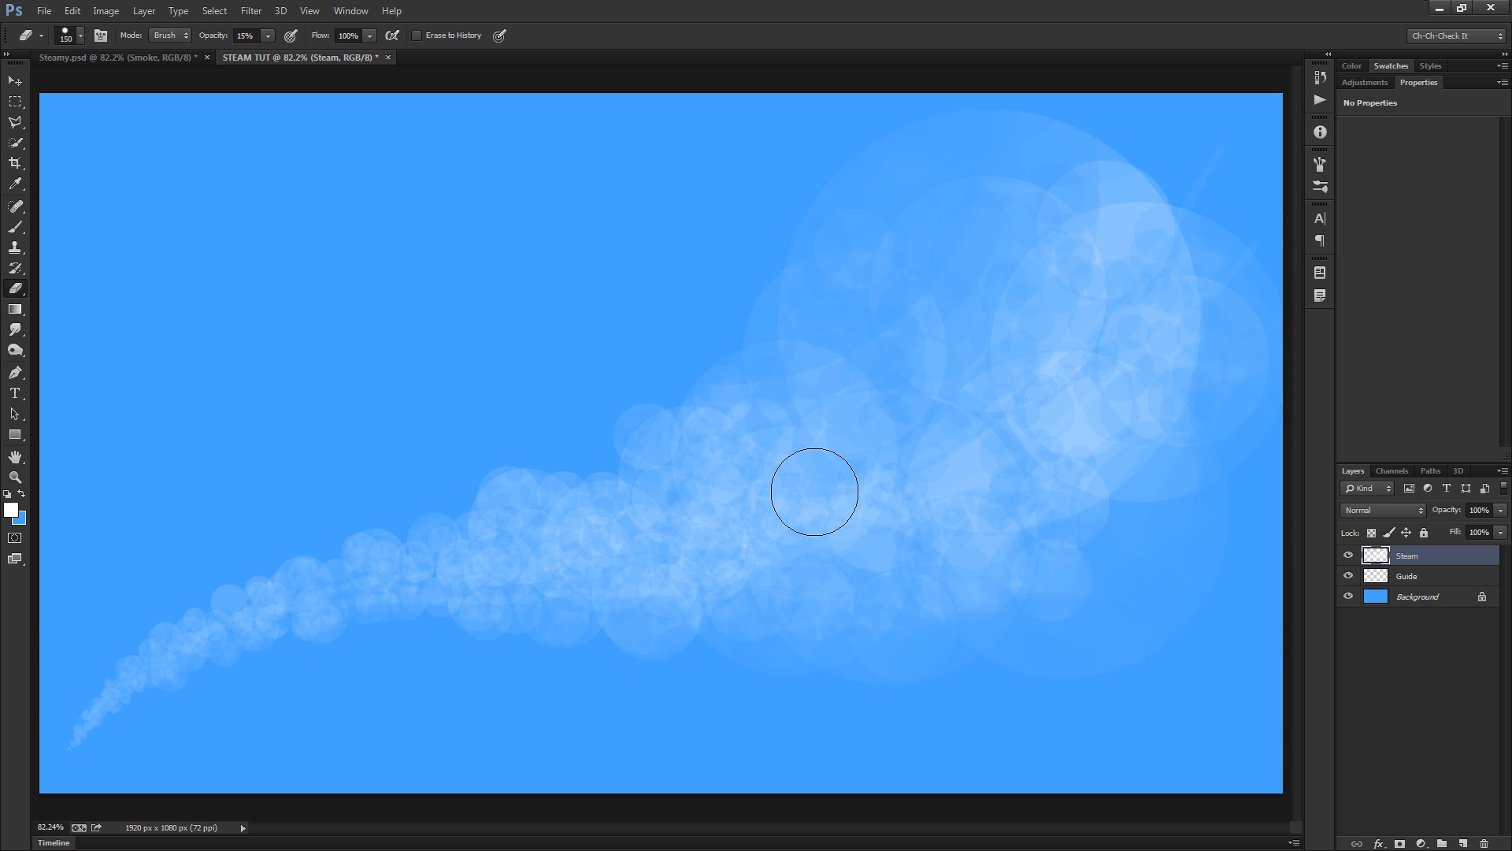
{"action": "key", "text": "bracketleft"}
{"action": "scroll", "coordinate": [807, 566], "scroll_direction": "up", "scroll_amount": 3}
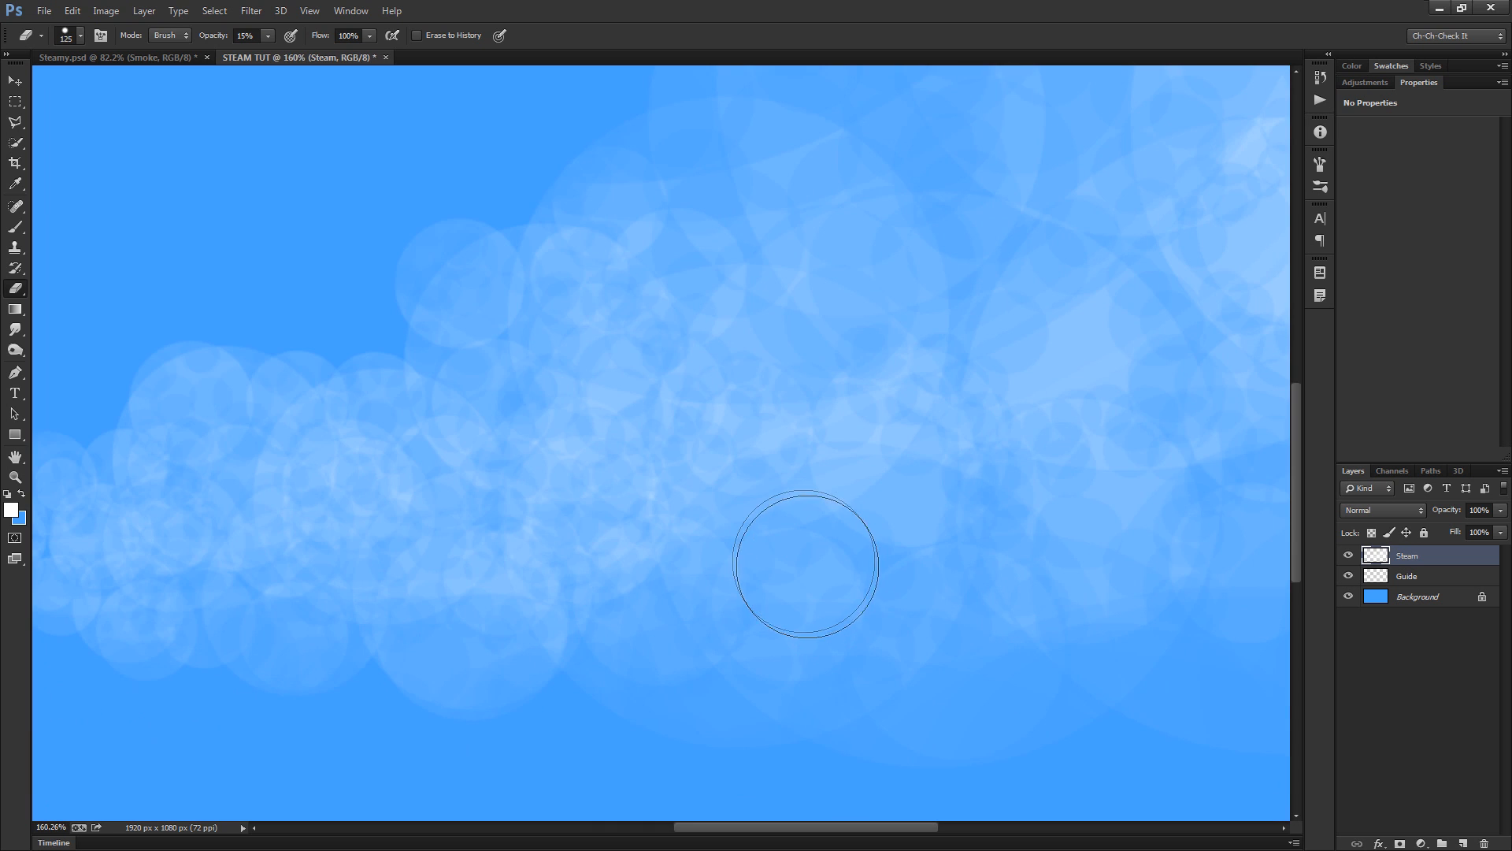
{"action": "scroll", "coordinate": [634, 445], "scroll_direction": "down", "scroll_amount": 1}
{"action": "left_click_drag", "start_coordinate": [922, 523], "coordinate": [436, 723]}
Set the eraser to 100 px and fade the brightest overlapping circles in the cloud's upper right
{"action": "scroll", "coordinate": [778, 409], "scroll_direction": "down", "scroll_amount": 4}
{"action": "key", "text": "bracketright"}
{"action": "key", "text": "bracketleft"}
{"action": "key", "text": "bracketleft"}
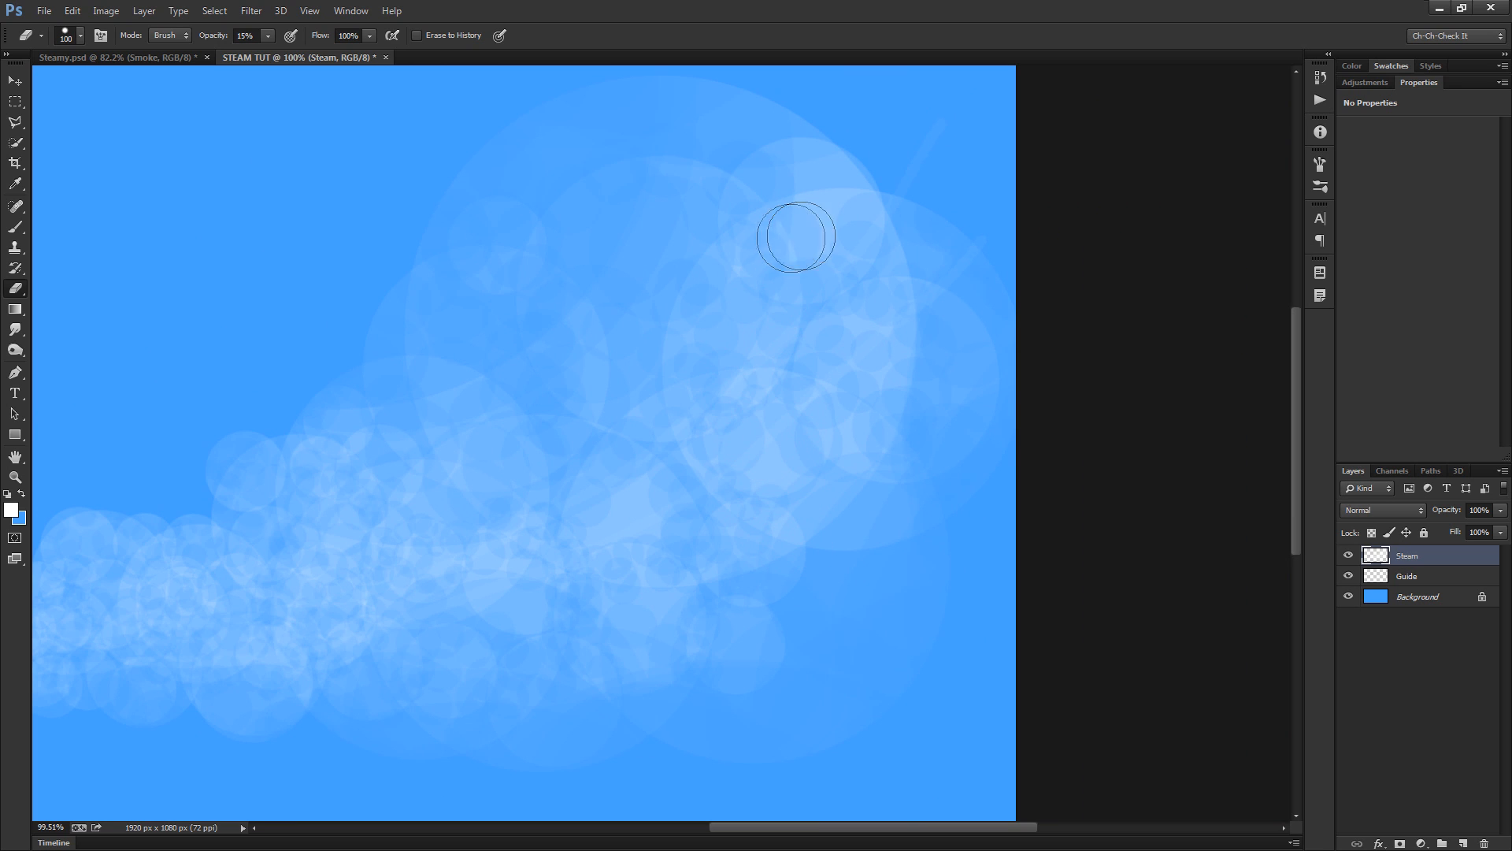
Delete the Guide layer
{"action": "scroll", "coordinate": [816, 163], "scroll_direction": "down", "scroll_amount": 2}
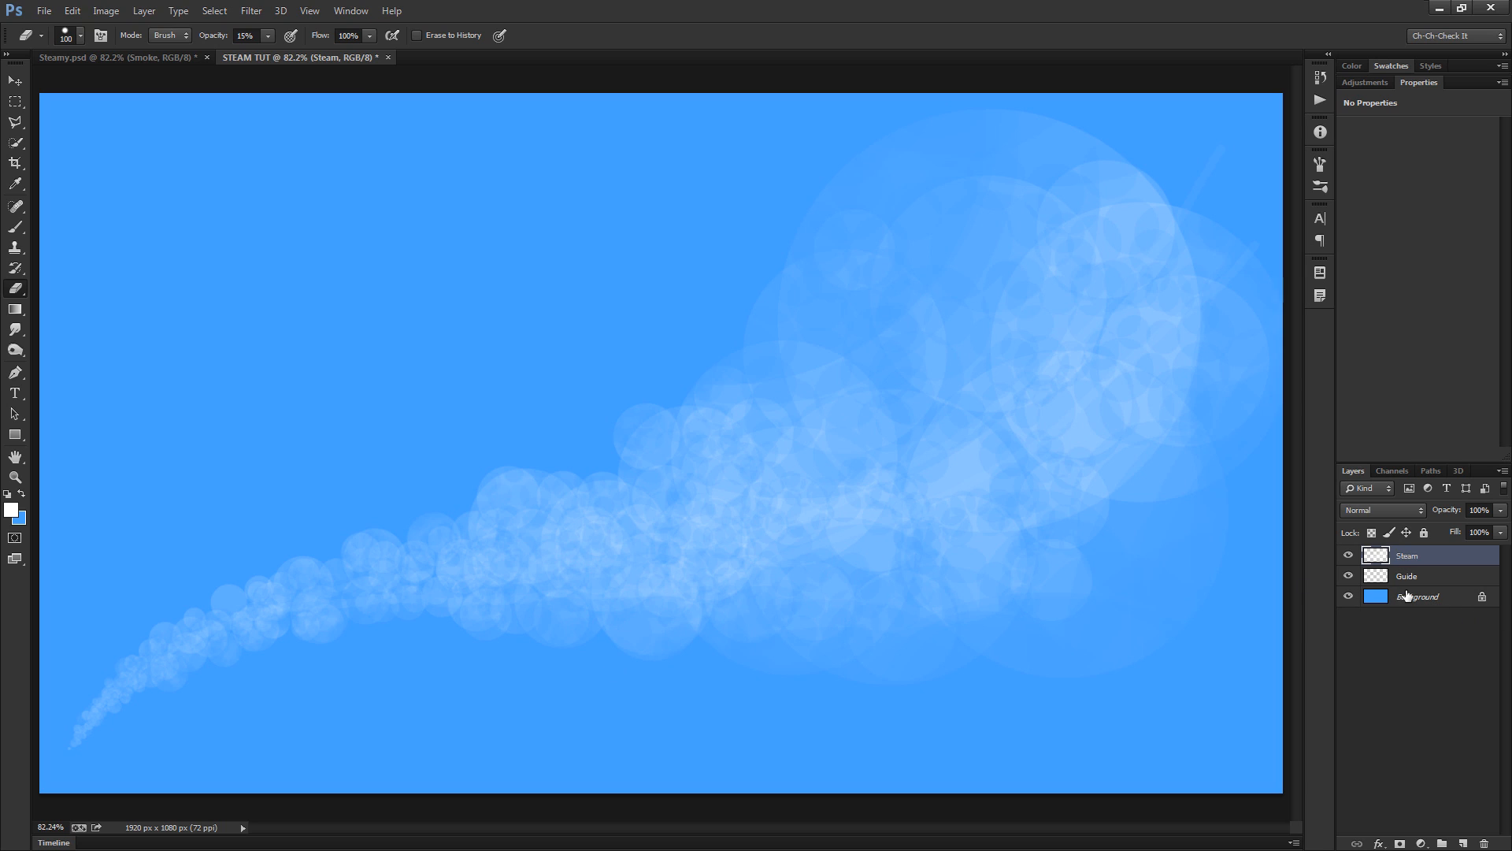
{"action": "left_click_drag", "start_coordinate": [1419, 583], "coordinate": [1485, 844]}
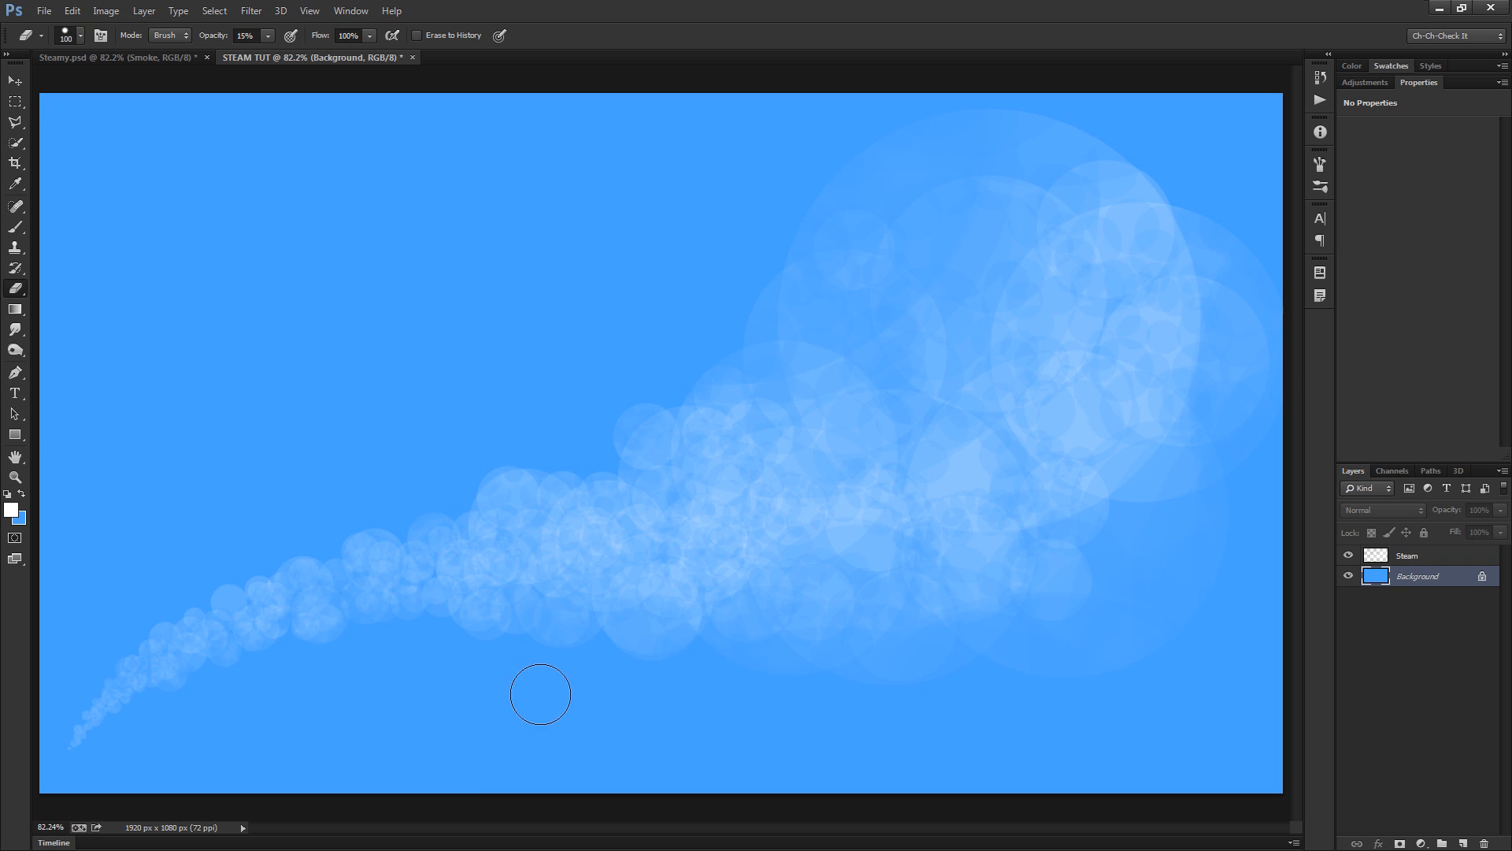
{"action": "key", "text": "bracketleft"}
{"action": "key", "text": "bracketright"}
{"action": "key", "text": "bracketright"}
{"action": "key", "text": "bracketright"}
{"action": "key", "text": "bracketright"}
{"action": "key", "text": "bracketright"}
{"action": "key", "text": "bracketright"}
{"action": "key", "text": "bracketright"}
{"action": "key", "text": "bracketright"}
{"action": "key", "text": "bracketright"}
{"action": "key", "text": "bracketleft"}
{"action": "key", "text": "bracketleft"}
{"action": "key", "text": "bracketleft"}
{"action": "key", "text": "bracketleft"}
Lower the eraser's opacity to 12% and try to erase along the plume's tail on the Background layer
{"action": "scroll", "coordinate": [166, 708], "scroll_direction": "up", "scroll_amount": 6}
{"action": "left_click_drag", "start_coordinate": [149, 740], "coordinate": [329, 721]}
{"action": "scroll", "coordinate": [281, 146], "scroll_direction": "down", "scroll_amount": 7}
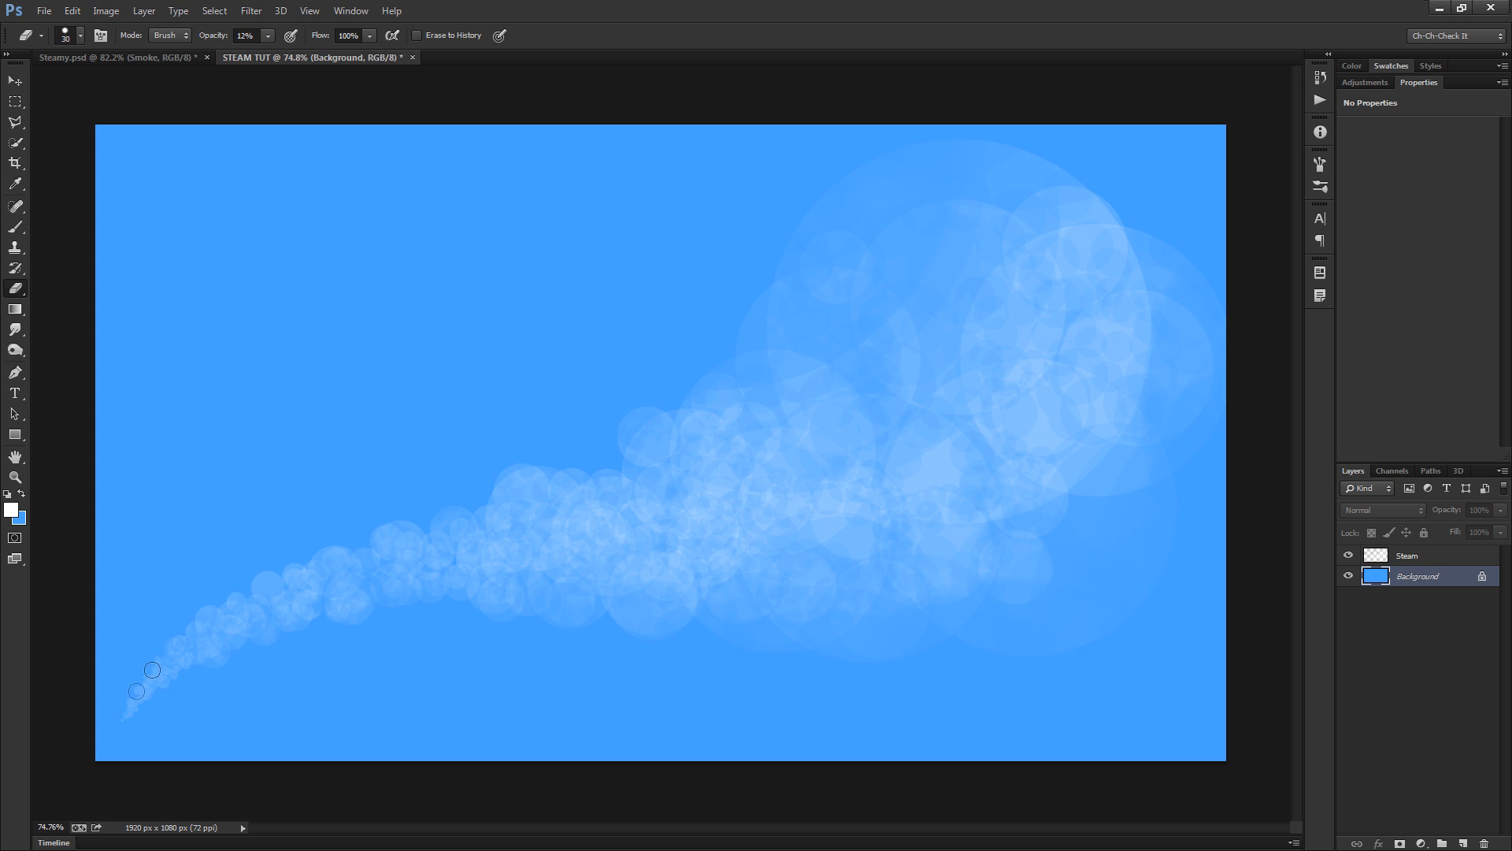
{"action": "scroll", "coordinate": [176, 643], "scroll_direction": "up", "scroll_amount": 7}
{"action": "left_click_drag", "start_coordinate": [158, 718], "coordinate": [431, 623]}
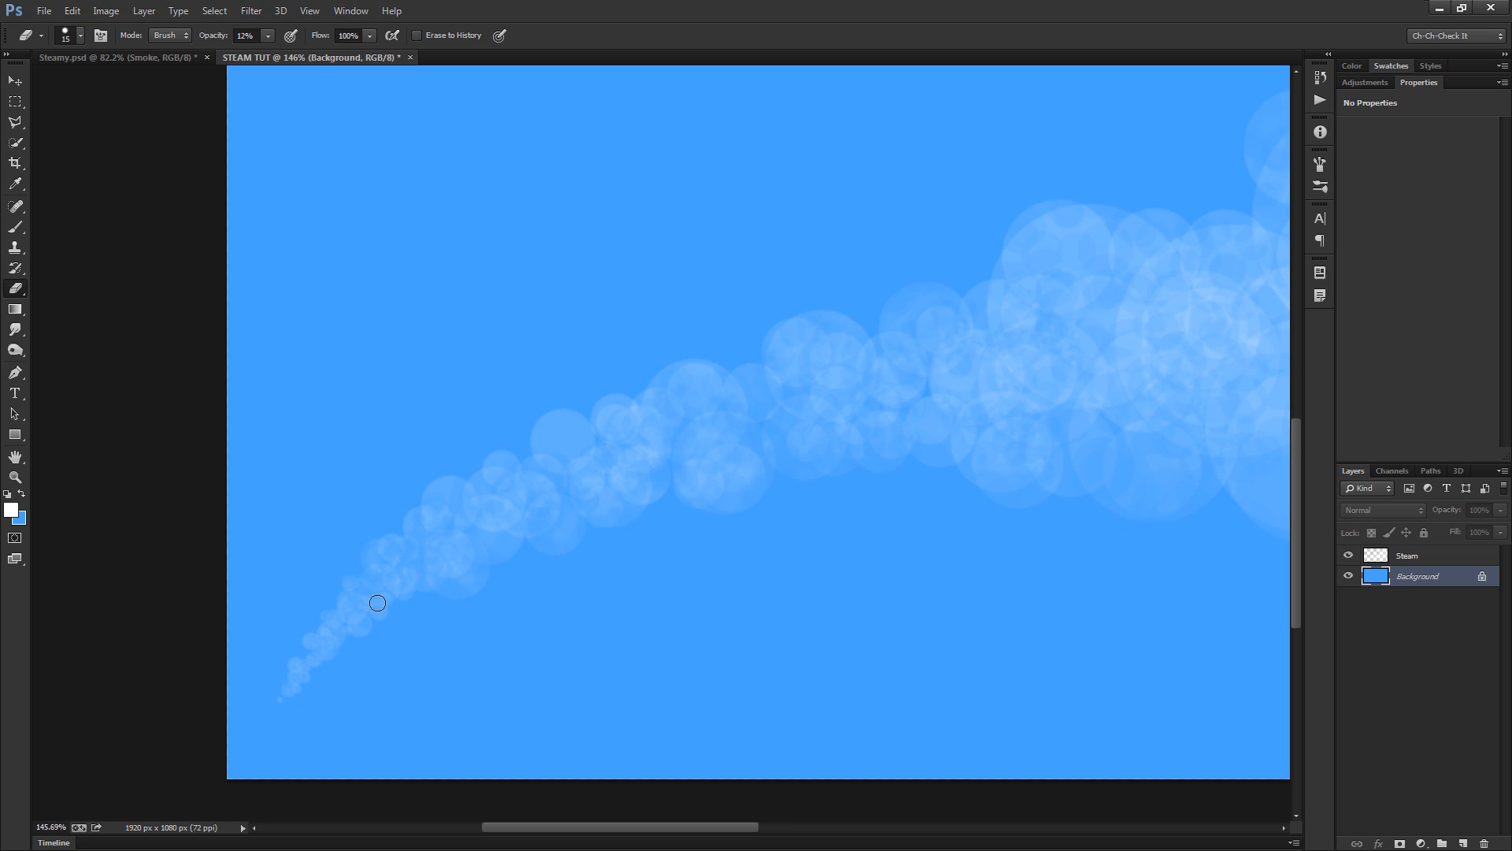
Make the Steam layer active instead of the Background layer
{"action": "left_click", "coordinate": [1449, 558]}
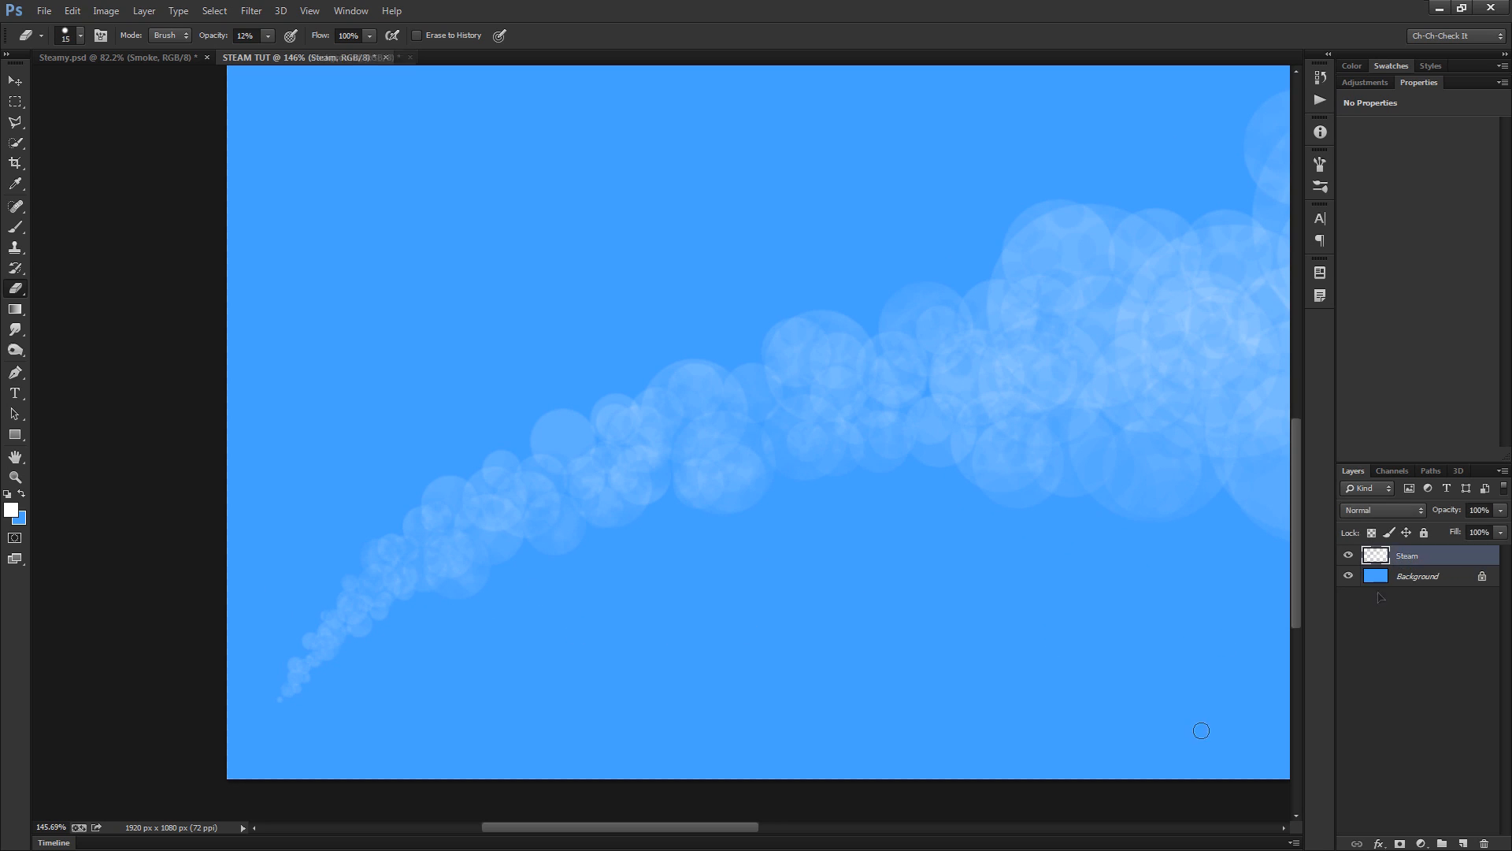
{"action": "left_click", "coordinate": [1443, 583]}
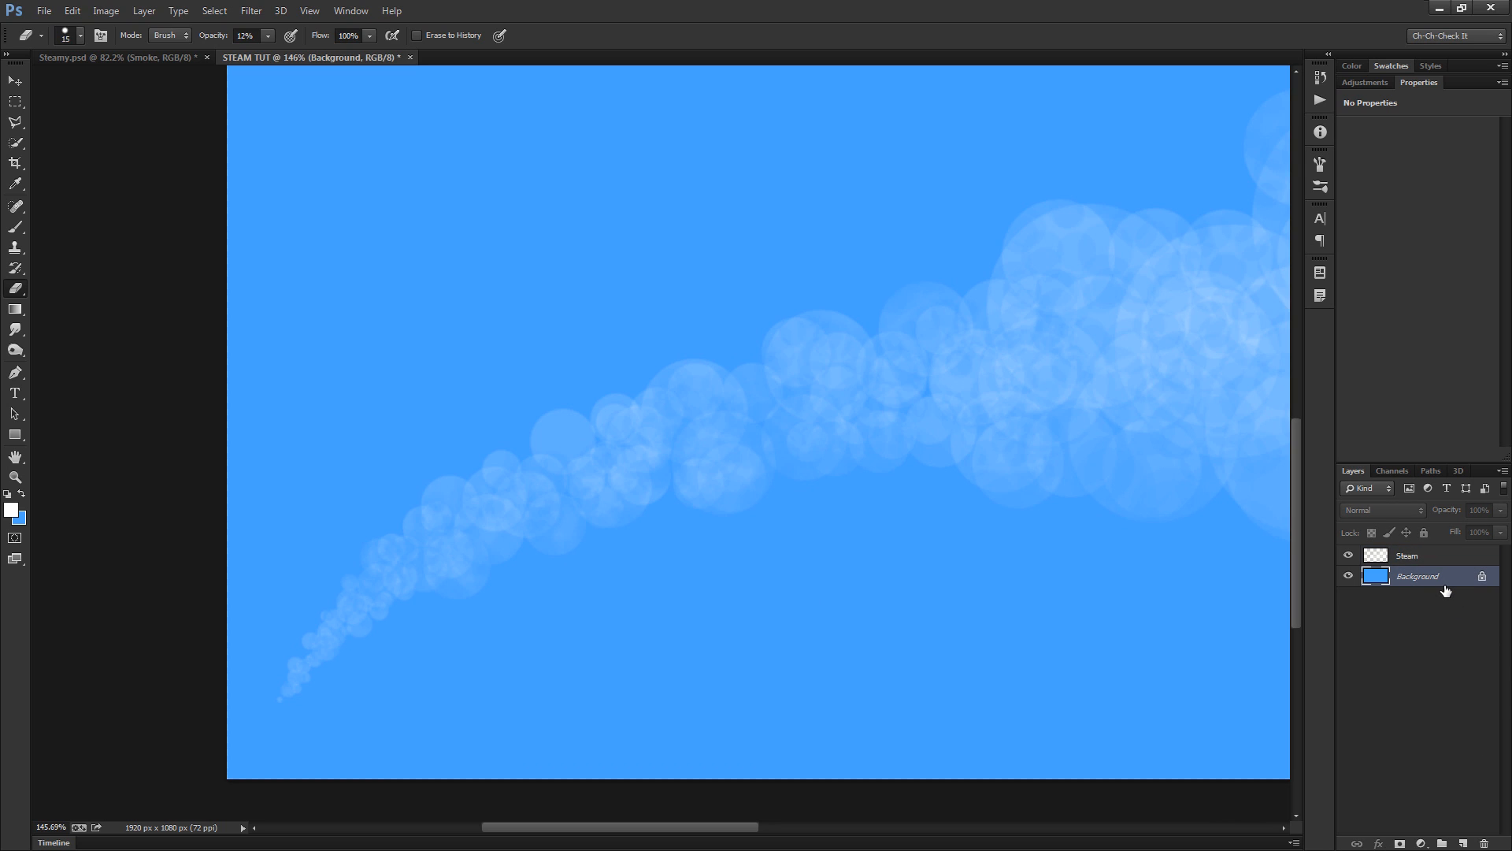
{"action": "left_click", "coordinate": [1442, 556]}
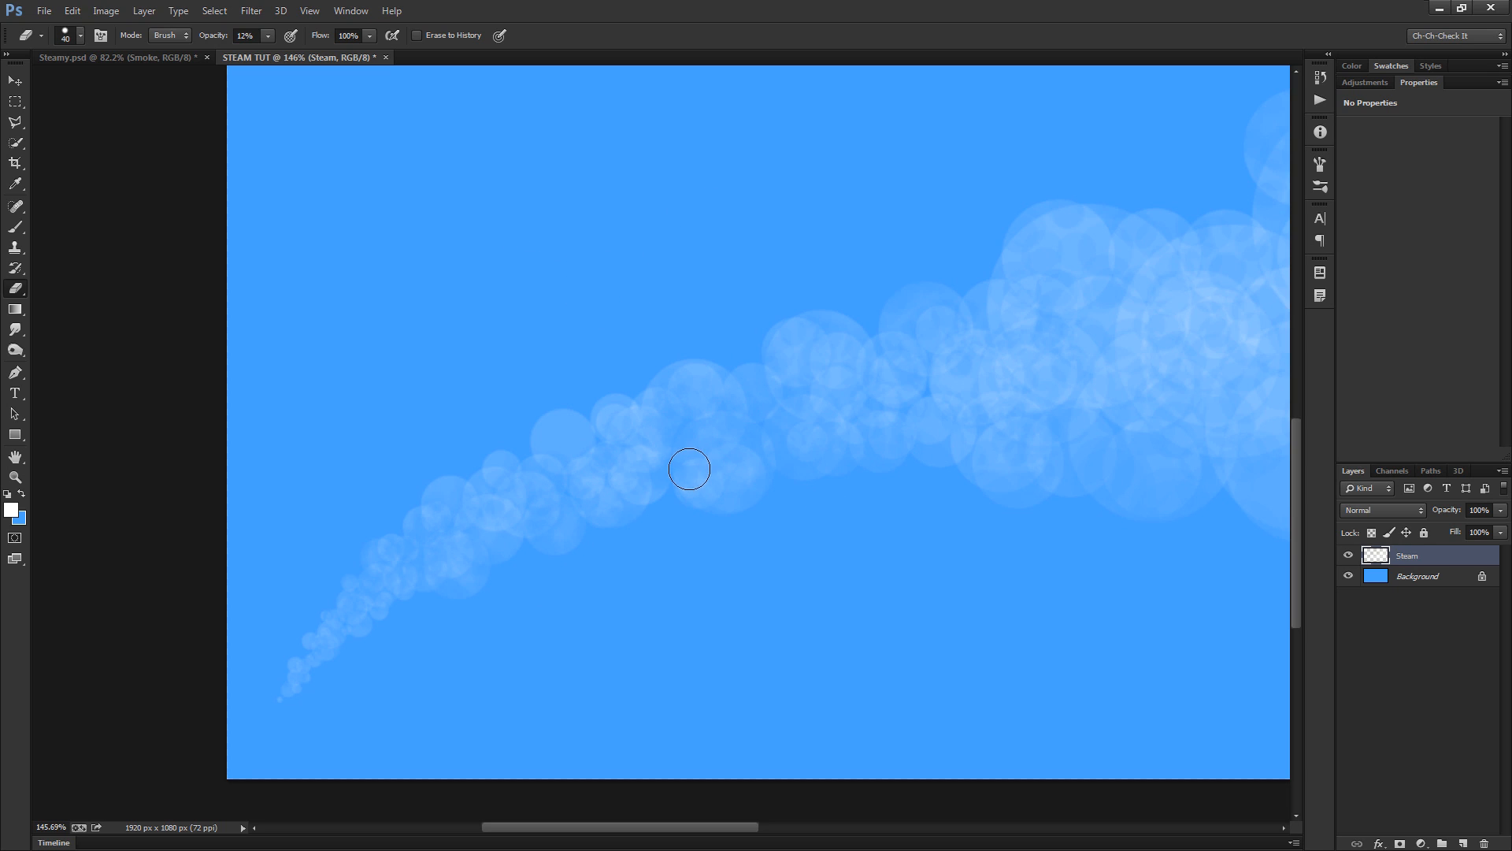
Switch to the Brush at 12% opacity and build up the plume's narrow tail with white circles of about 50 px
{"action": "key", "text": "b"}
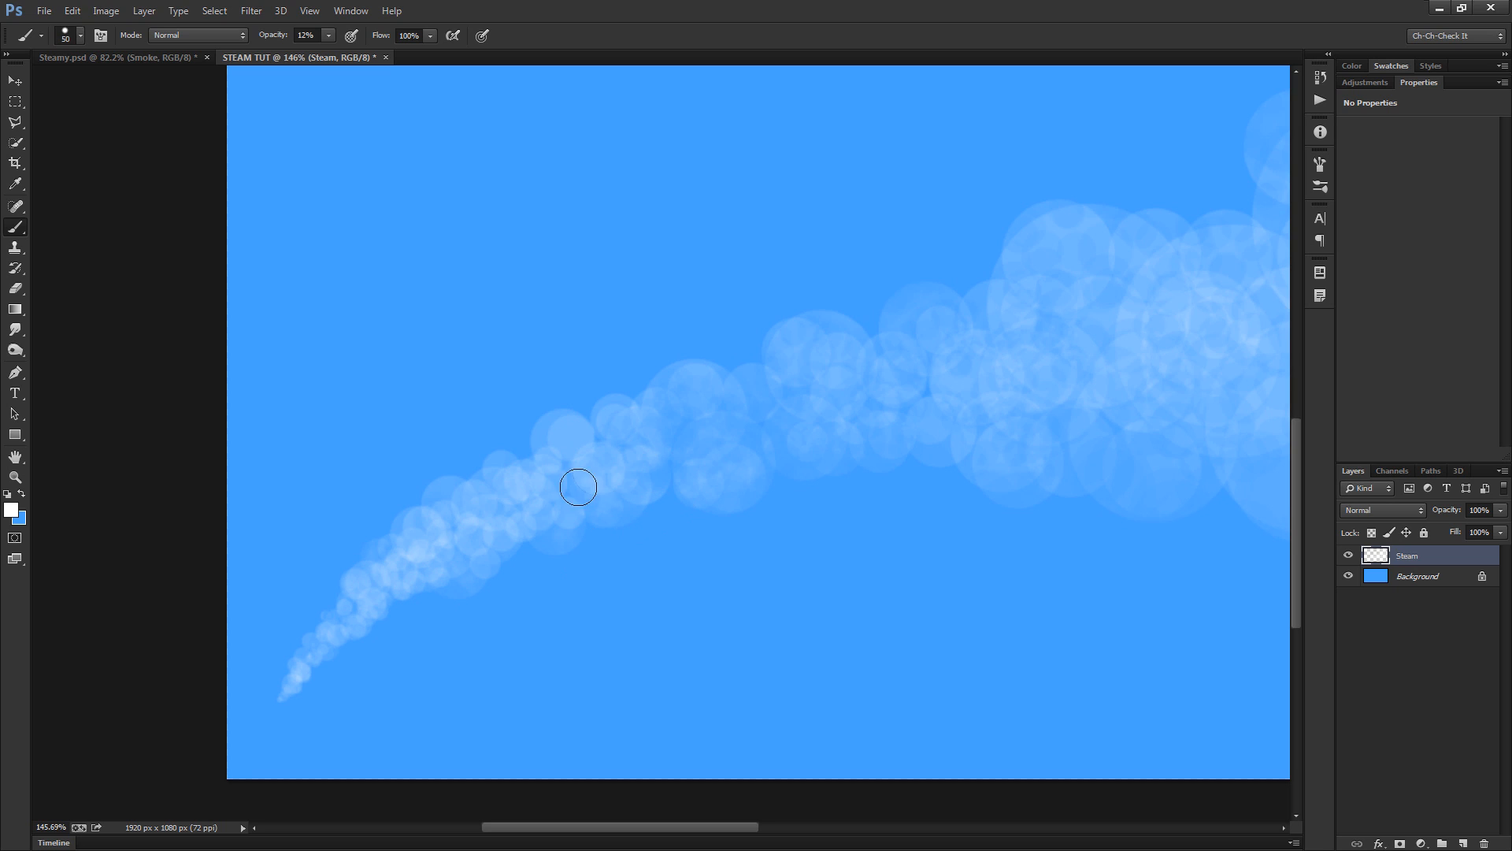
{"action": "key", "text": "bracketright"}
{"action": "mouse_move", "coordinate": [664, 480]}
{"action": "left_mouse_down"}
{"action": "mouse_move", "coordinate": [681, 433]}
{"action": "mouse_move", "coordinate": [745, 457]}
{"action": "mouse_move", "coordinate": [708, 443]}
{"action": "mouse_move", "coordinate": [686, 473]}
{"action": "mouse_move", "coordinate": [672, 447]}
{"action": "mouse_move", "coordinate": [654, 448]}
{"action": "mouse_move", "coordinate": [647, 424]}
{"action": "mouse_move", "coordinate": [723, 382]}
{"action": "left_mouse_up"}
{"action": "mouse_move", "coordinate": [695, 441]}
{"action": "left_mouse_down"}
{"action": "mouse_move", "coordinate": [758, 405]}
{"action": "mouse_move", "coordinate": [743, 382]}
{"action": "mouse_move", "coordinate": [804, 419]}
{"action": "mouse_move", "coordinate": [797, 403]}
{"action": "mouse_move", "coordinate": [755, 476]}
{"action": "mouse_move", "coordinate": [866, 374]}
{"action": "left_mouse_up"}
{"action": "left_click", "coordinate": [760, 378]}
Enlarge the brush to 100 px and beyond and paint white circles where the tail meets the plume's middle
{"action": "key", "text": "bracketright"}
{"action": "key", "text": "bracketright"}
{"action": "key", "text": "bracketright"}
{"action": "key", "text": "bracketright"}
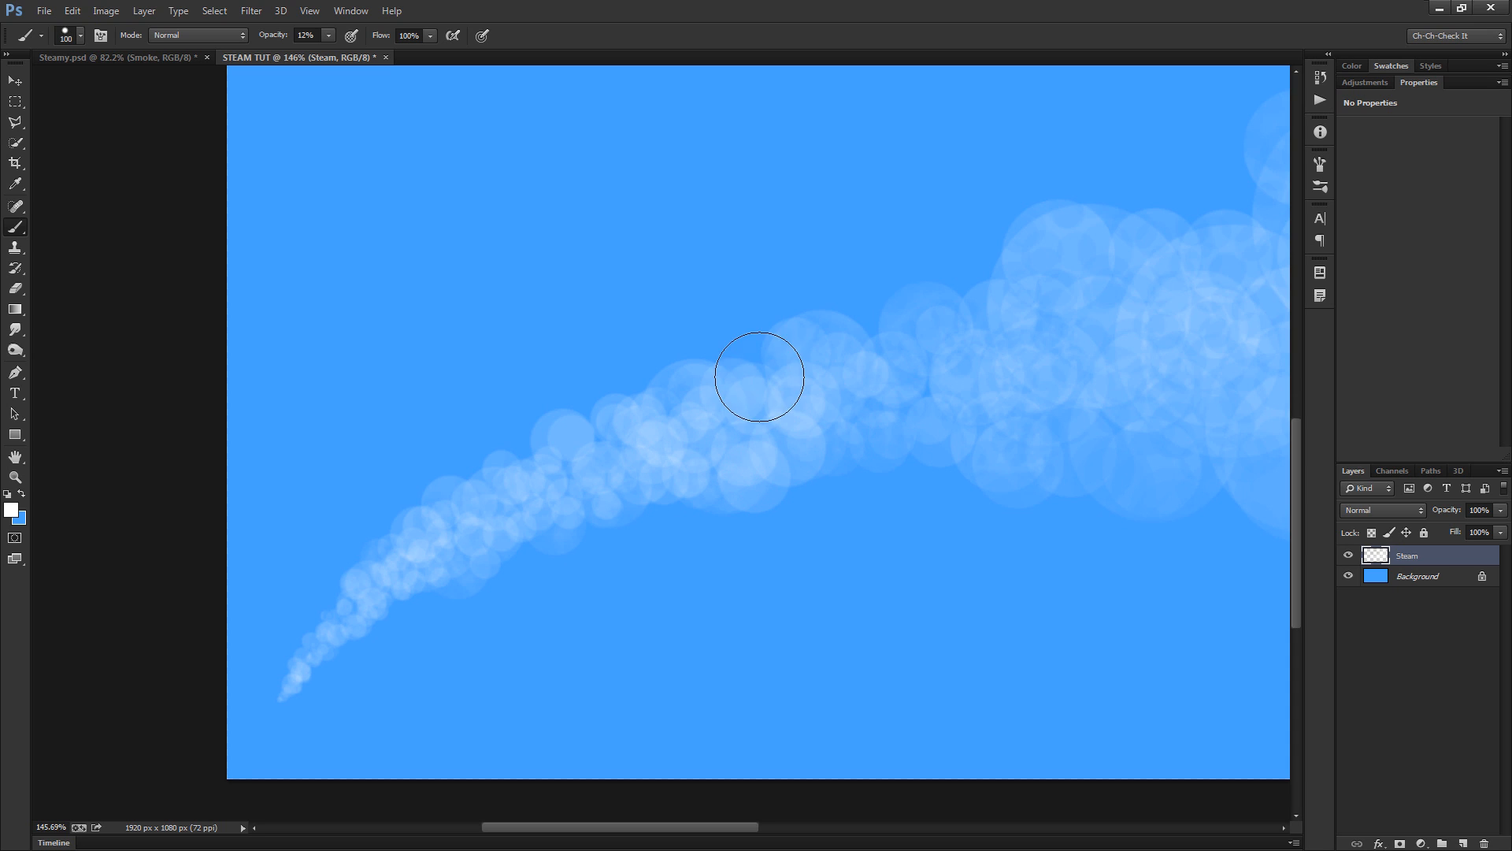
{"action": "left_click", "coordinate": [773, 381]}
{"action": "mouse_move", "coordinate": [881, 368]}
{"action": "left_mouse_down"}
{"action": "mouse_move", "coordinate": [916, 416]}
{"action": "mouse_move", "coordinate": [1023, 462]}
{"action": "mouse_move", "coordinate": [543, 504]}
{"action": "left_mouse_up"}
{"action": "key", "text": "bracketright"}
{"action": "scroll", "coordinate": [1050, 413], "scroll_direction": "down", "scroll_amount": 3}
{"action": "scroll", "coordinate": [600, 430], "scroll_direction": "up", "scroll_amount": 3}
{"action": "left_click", "coordinate": [600, 430]}
Enlarge the brush further and stamp one large white circle over the plume's middle, reaching past its lower edge
{"action": "key", "text": "bracketright"}
{"action": "key", "text": "bracketright"}
{"action": "key", "text": "bracketright"}
{"action": "key", "text": "bracketright"}
{"action": "key", "text": "bracketright"}
{"action": "left_click", "coordinate": [888, 416]}
Reduce the brush and stamp medium white circles over and around the large circle in the plume's middle
{"action": "key", "text": "bracketleft"}
{"action": "key", "text": "bracketleft"}
{"action": "key", "text": "bracketleft"}
{"action": "left_click", "coordinate": [820, 389]}
{"action": "left_click", "coordinate": [1018, 319]}
{"action": "left_click", "coordinate": [1000, 400]}
{"action": "left_click", "coordinate": [801, 536]}
{"action": "left_click", "coordinate": [888, 424]}
{"action": "left_click", "coordinate": [800, 364]}
Reduce the brush to 150 px and then 70 px and add white circles along the plume's narrower section
{"action": "key", "text": "bracketleft"}
{"action": "key", "text": "bracketleft"}
{"action": "key", "text": "bracketleft"}
{"action": "left_click", "coordinate": [732, 407]}
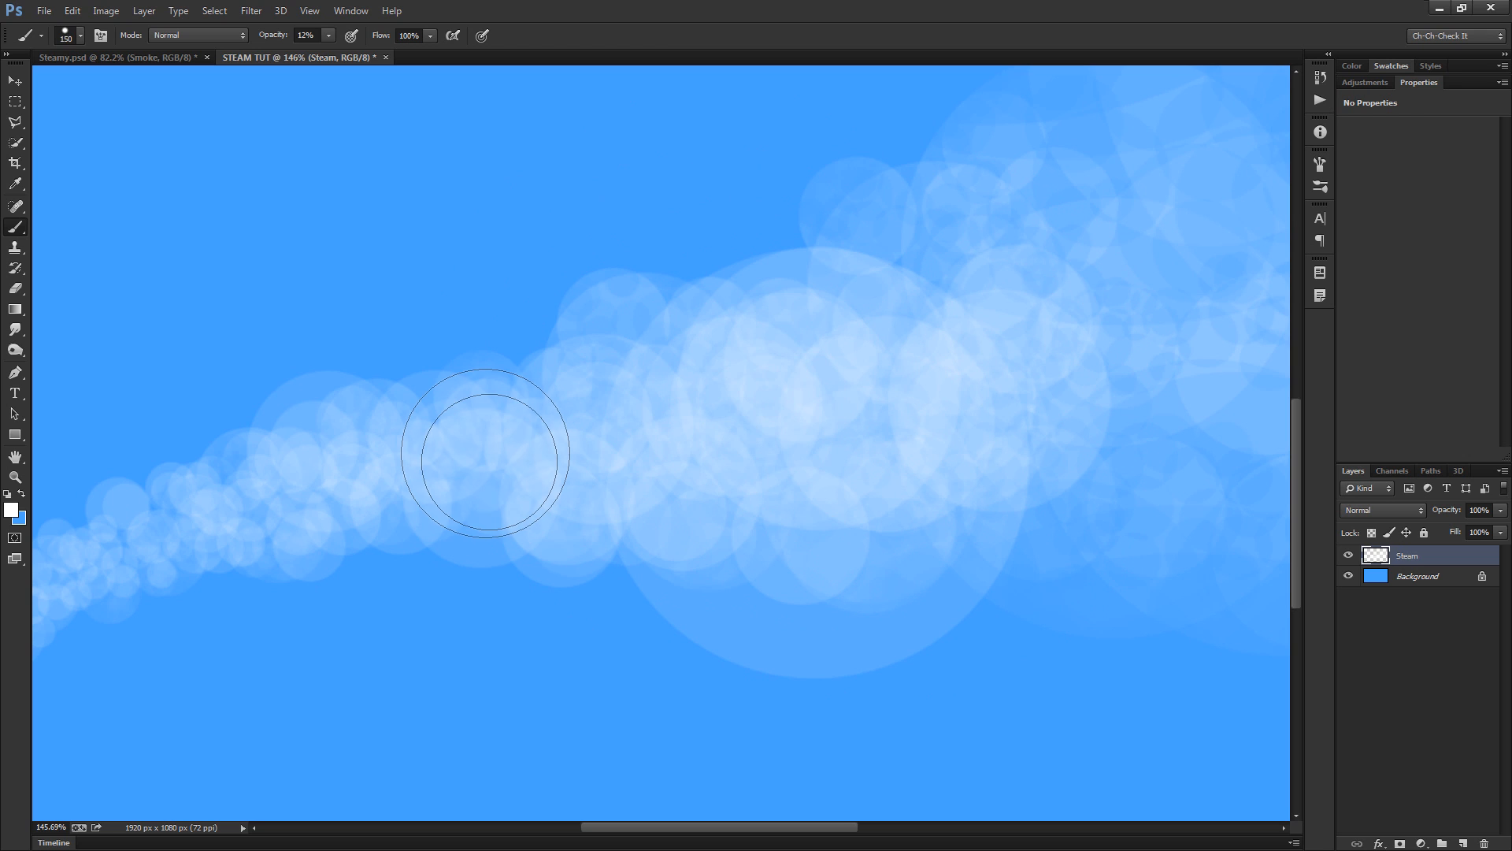
{"action": "key", "text": "bracketleft"}
{"action": "key", "text": "bracketleft"}
{"action": "key", "text": "bracketleft"}
{"action": "key", "text": "bracketleft"}
{"action": "key", "text": "bracketleft"}
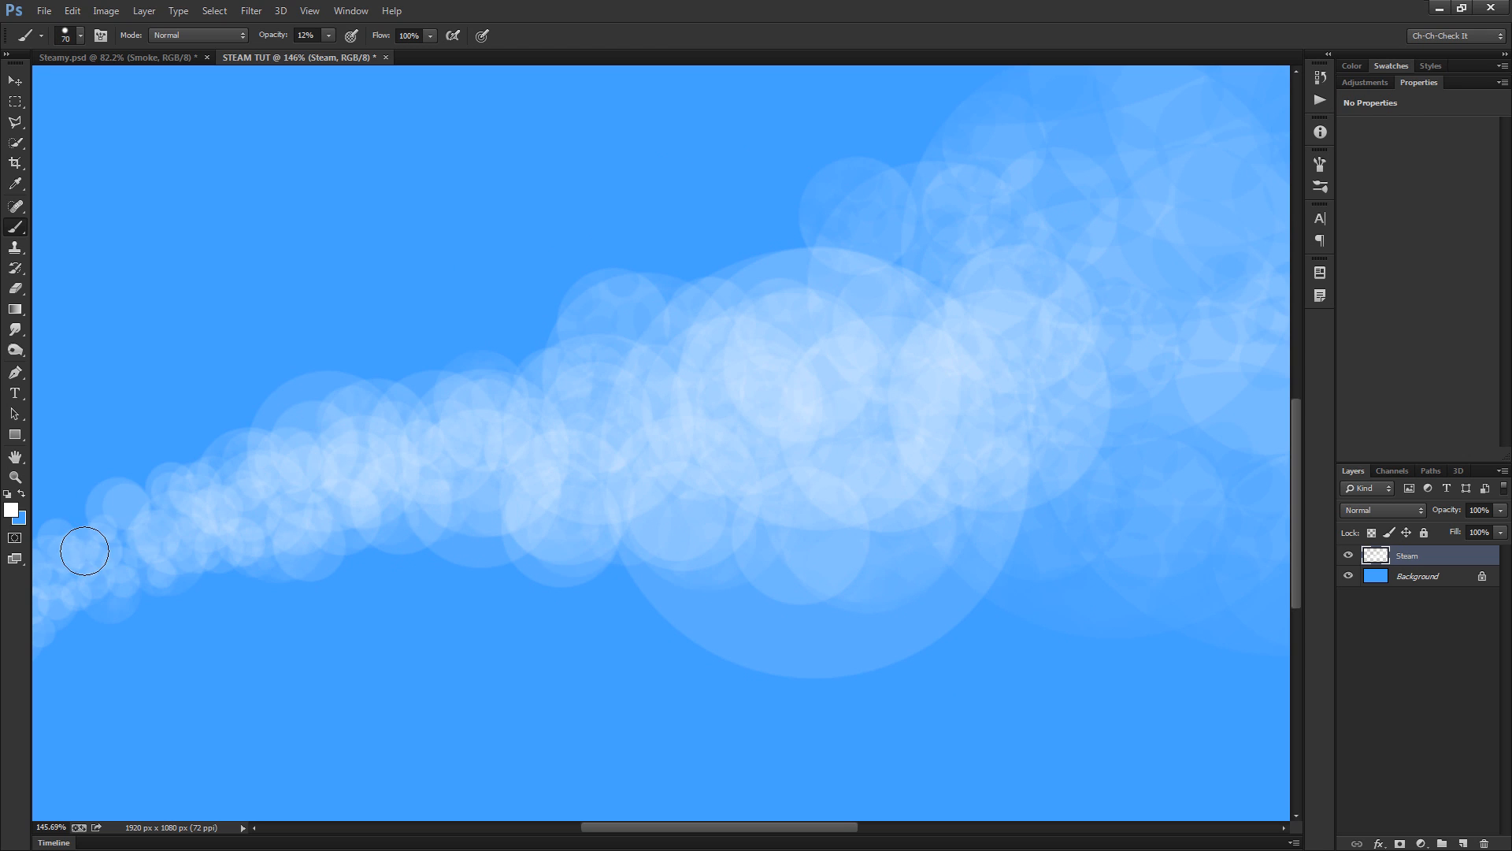
Enlarge the brush in stages and stamp growing white circles from the plume's middle up into the cloud
{"action": "scroll", "coordinate": [641, 550], "scroll_direction": "down", "scroll_amount": 3}
{"action": "key", "text": "bracketright"}
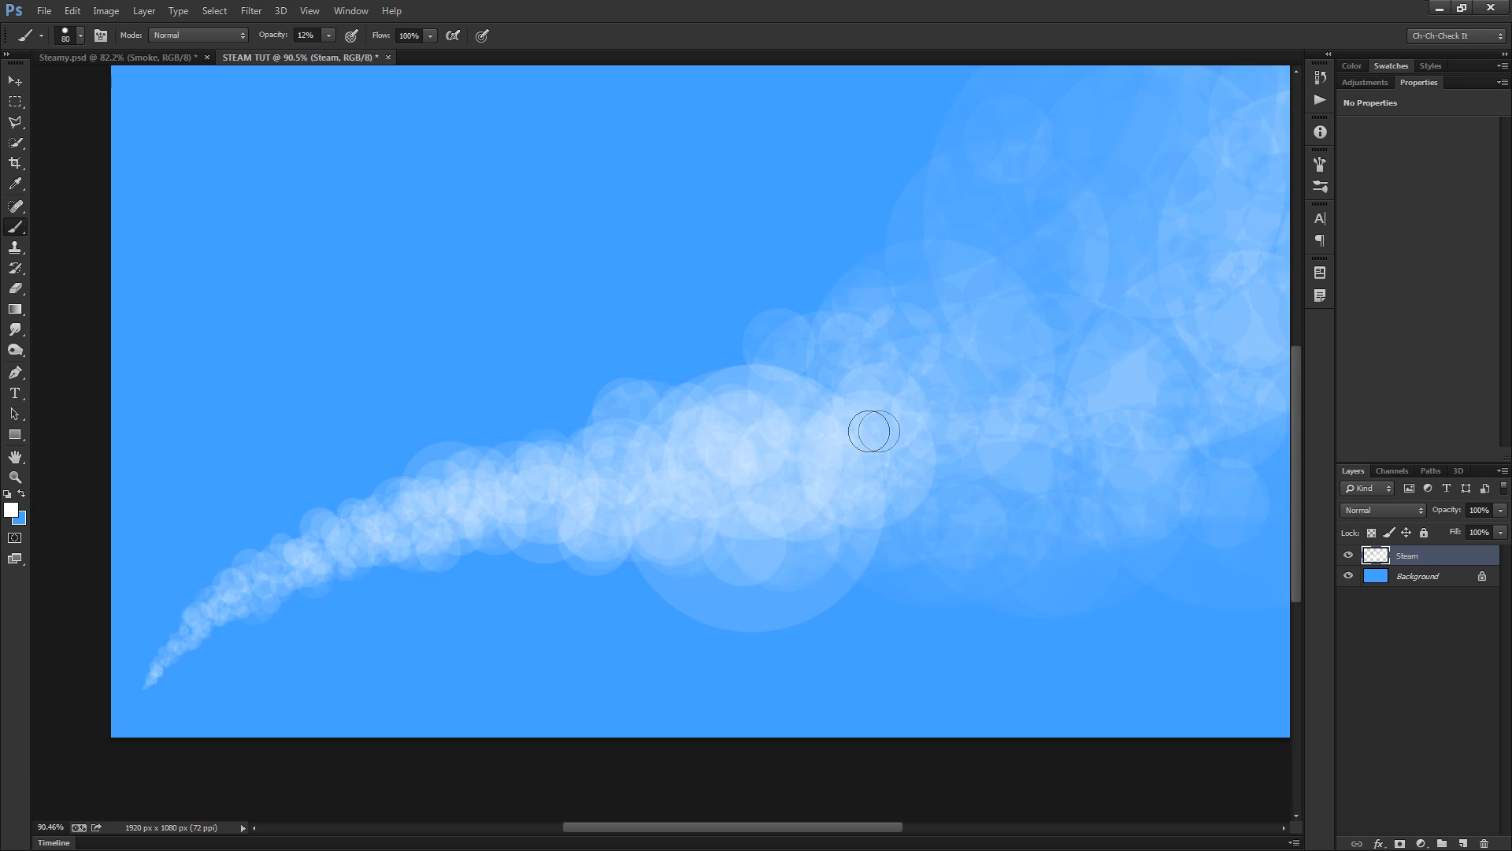
{"action": "key", "text": "bracketright"}
{"action": "key", "text": "bracketright"}
{"action": "key", "text": "bracketright"}
{"action": "left_click", "coordinate": [812, 403]}
{"action": "key", "text": "bracketright"}
{"action": "left_click", "coordinate": [927, 362]}
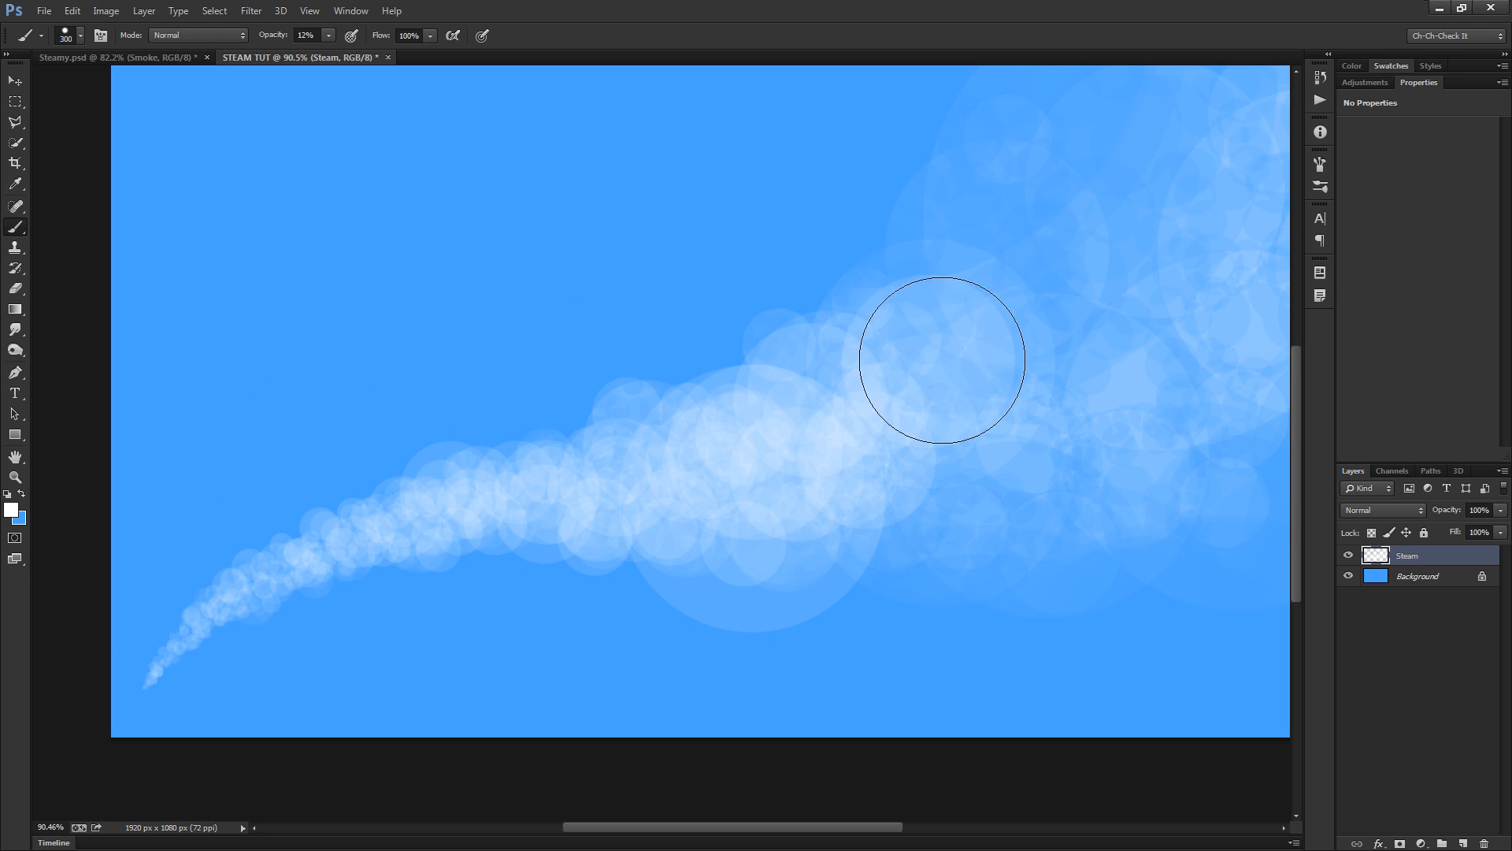
{"action": "key", "text": "bracketright"}
{"action": "left_click", "coordinate": [1006, 241]}
{"action": "left_click", "coordinate": [1094, 284]}
Stamp a 600 px white circle over the cloud's lower middle and add smaller circles inside and beside it
{"action": "scroll", "coordinate": [1067, 412], "scroll_direction": "down", "scroll_amount": 3}
{"action": "scroll", "coordinate": [823, 420], "scroll_direction": "up", "scroll_amount": 3}
{"action": "key", "text": "bracketright"}
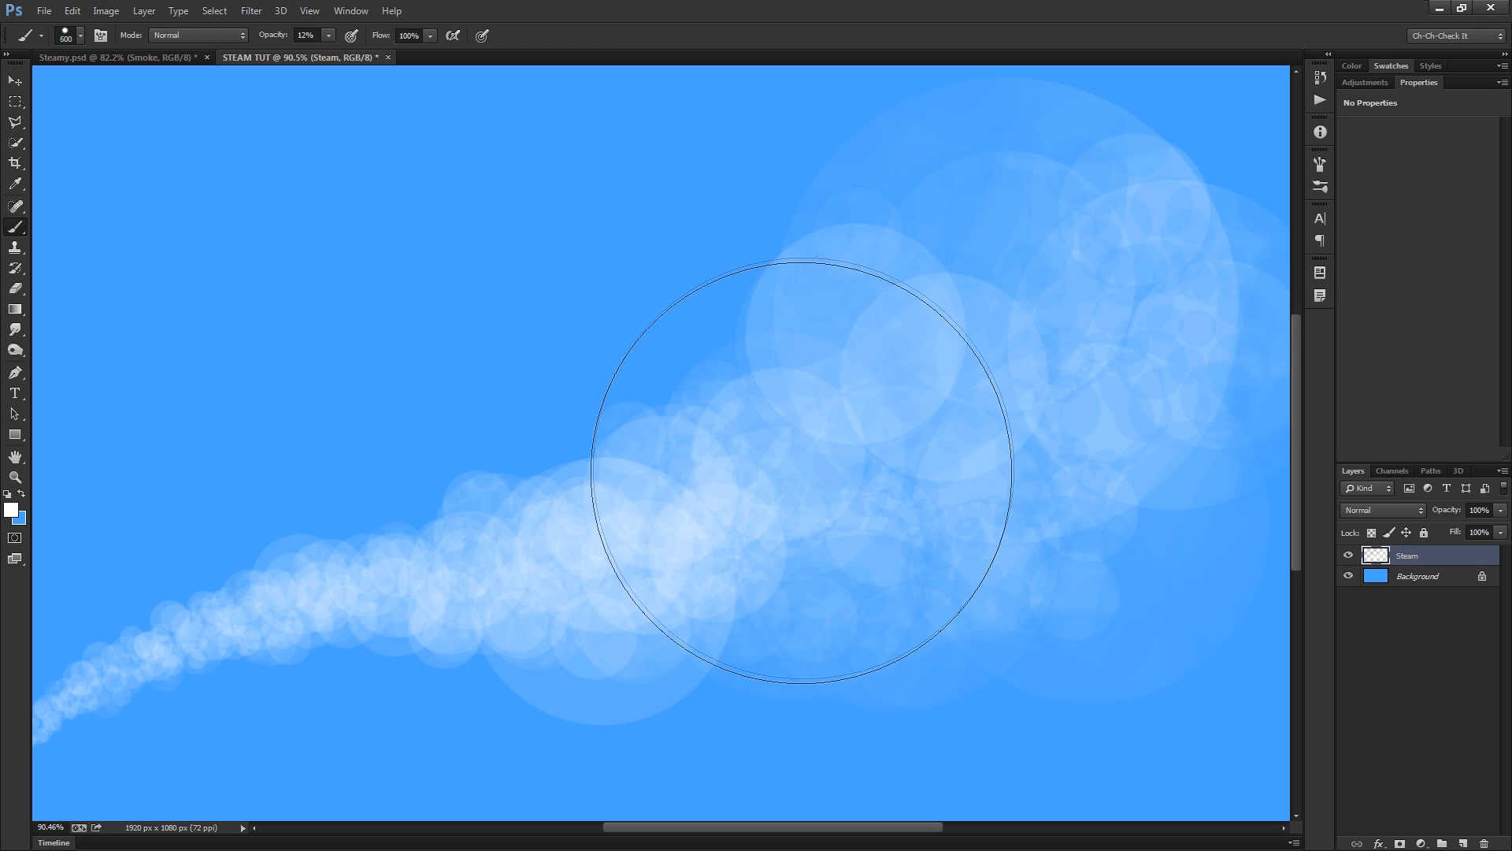
{"action": "left_click", "coordinate": [835, 513]}
{"action": "key", "text": "bracketleft"}
{"action": "key", "text": "bracketleft"}
{"action": "left_click", "coordinate": [1050, 552]}
{"action": "left_click", "coordinate": [836, 588]}
{"action": "left_click", "coordinate": [890, 482]}
{"action": "left_click", "coordinate": [1079, 389]}
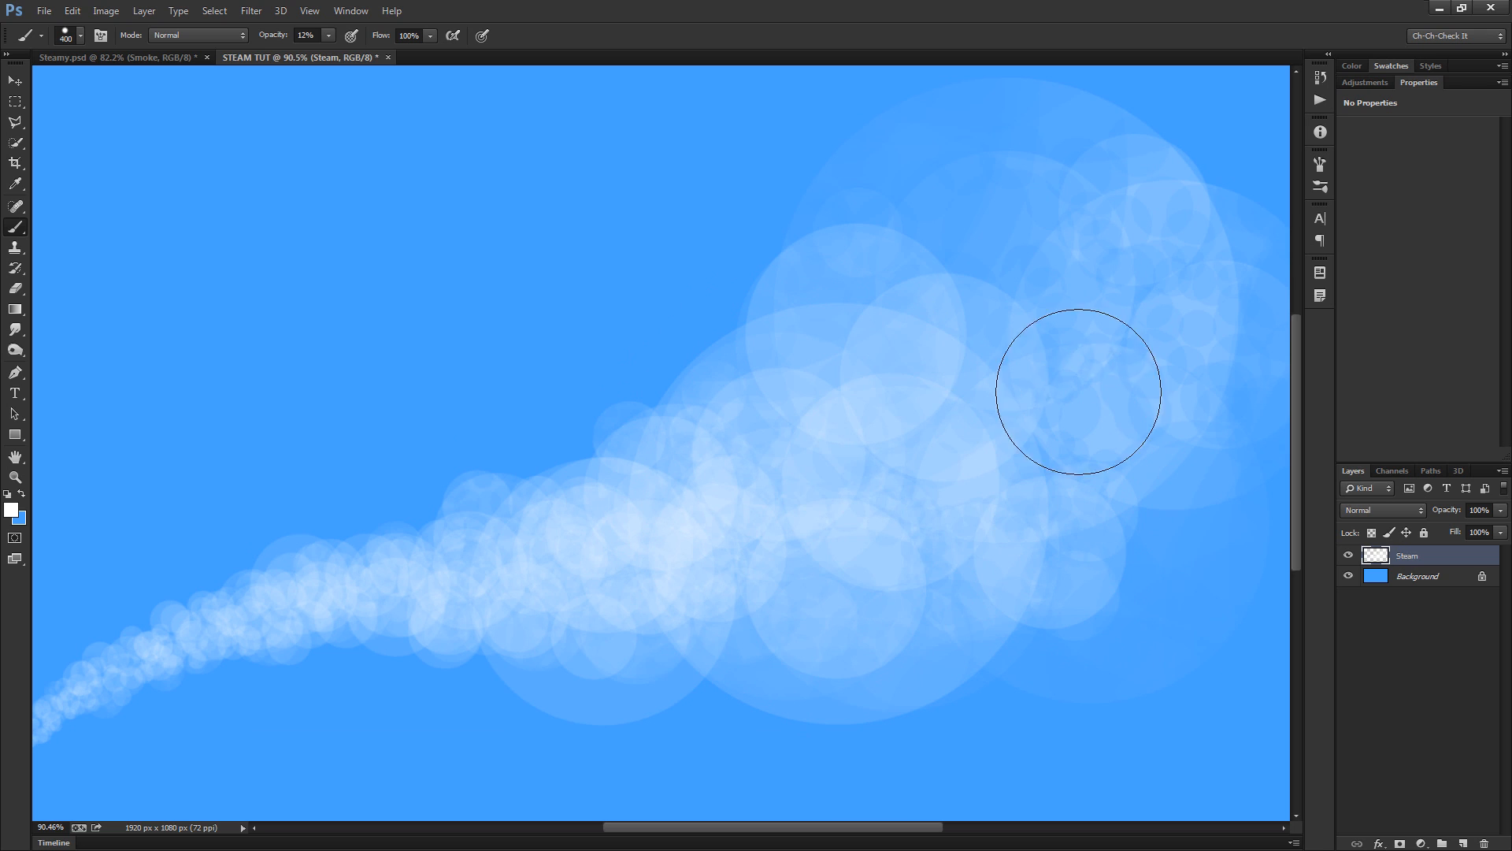
Enlarge the brush in stages to 600 px and stamp large white circles over the cloud's top, right side and lower right
{"action": "left_click", "coordinate": [1036, 249]}
{"action": "key", "text": "bracketright"}
{"action": "left_click", "coordinate": [938, 229]}
{"action": "key", "text": "bracketright"}
{"action": "left_click", "coordinate": [775, 285]}
{"action": "left_click", "coordinate": [1022, 237]}
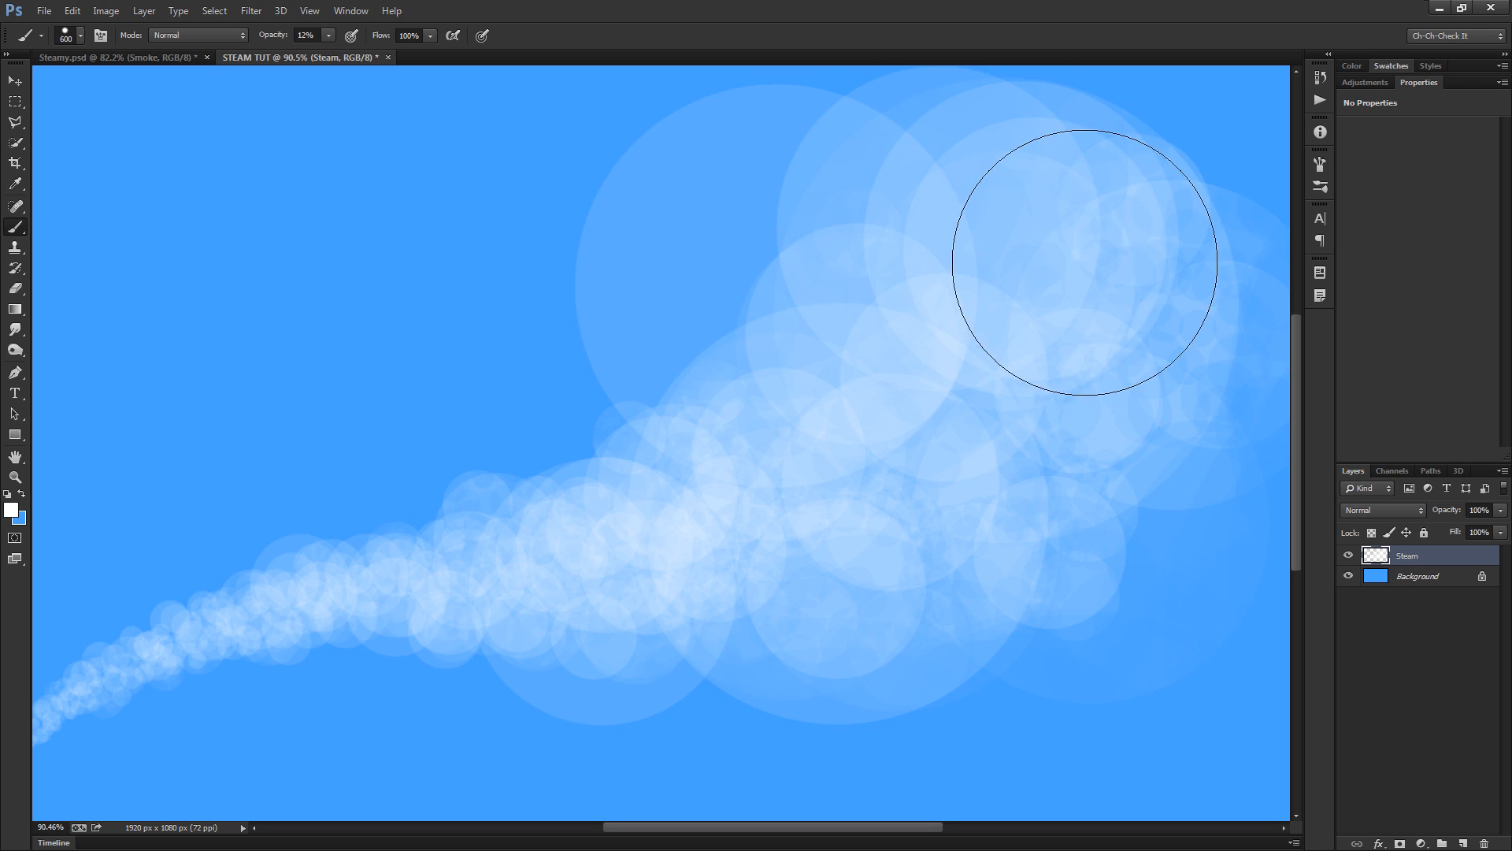
{"action": "left_click", "coordinate": [1151, 424]}
{"action": "left_click", "coordinate": [1031, 534]}
Reduce the brush in stages to 150 px and stamp small white circles across the cloud's upper-left part
{"action": "key", "text": "bracketleft"}
{"action": "key", "text": "bracketleft"}
{"action": "key", "text": "bracketleft"}
{"action": "key", "text": "bracketleft"}
{"action": "key", "text": "bracketleft"}
{"action": "key", "text": "bracketleft"}
{"action": "key", "text": "bracketleft"}
{"action": "left_click", "coordinate": [741, 205]}
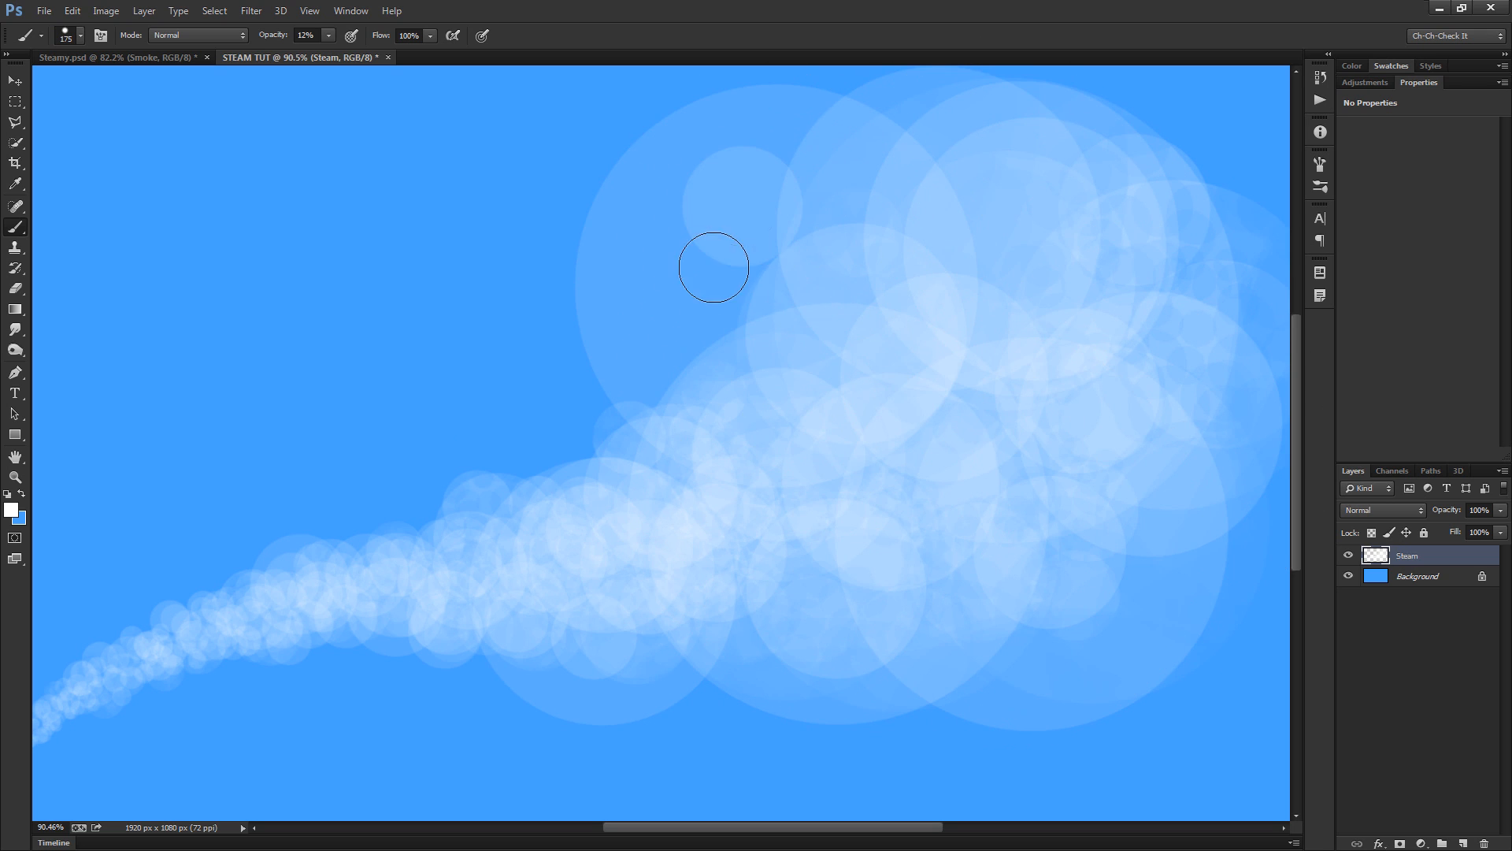
{"action": "left_click", "coordinate": [713, 297]}
{"action": "left_click", "coordinate": [775, 302]}
{"action": "left_click", "coordinate": [822, 211]}
{"action": "left_click", "coordinate": [856, 260]}
{"action": "left_click", "coordinate": [884, 144]}
{"action": "left_click", "coordinate": [981, 201]}
Add small white circles of about 150 to 175 px over the cloud's upper middle and right side
{"action": "key", "text": "bracketright"}
{"action": "left_click", "coordinate": [937, 268]}
{"action": "key", "text": "bracketleft"}
{"action": "left_click", "coordinate": [1132, 324]}
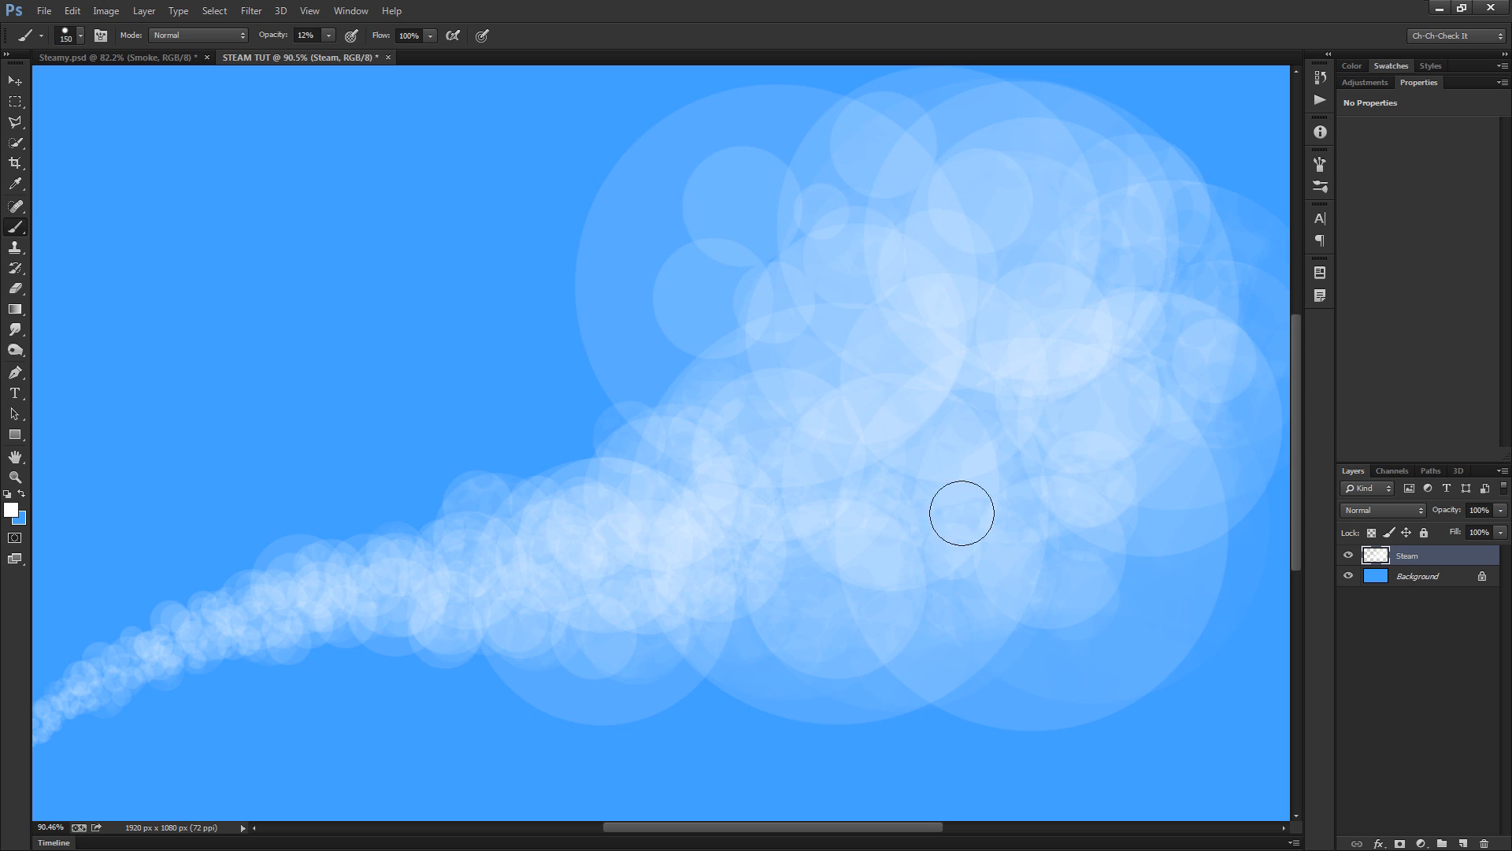
{"action": "left_click", "coordinate": [1062, 285]}
{"action": "left_click", "coordinate": [1069, 360]}
{"action": "left_click", "coordinate": [1176, 288]}
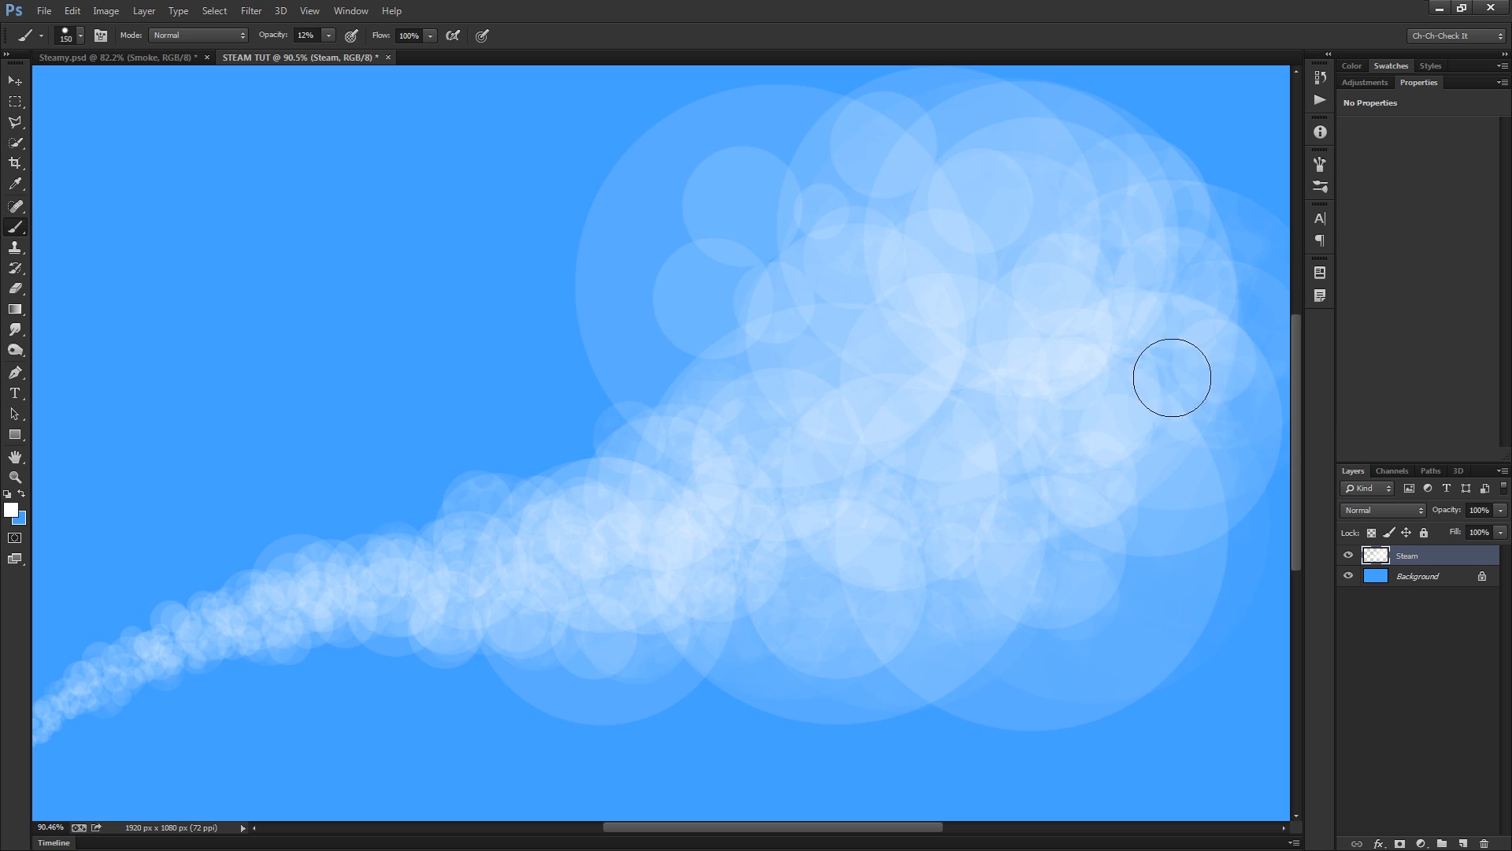
Stamp small white circles up the cloud's left edge, from the plume junction to the upper-left lobe
{"action": "left_click", "coordinate": [726, 326]}
{"action": "left_click", "coordinate": [694, 375]}
{"action": "left_click", "coordinate": [721, 430]}
{"action": "left_click", "coordinate": [679, 382]}
{"action": "left_click", "coordinate": [772, 304]}
{"action": "left_click", "coordinate": [802, 224]}
{"action": "left_click", "coordinate": [849, 206]}
Enlarge the brush by two sizes and stamp medium white circles across the cloud's upper half
{"action": "key", "text": "bracketright"}
{"action": "key", "text": "bracketright"}
{"action": "left_click", "coordinate": [864, 366]}
{"action": "left_click", "coordinate": [1012, 343]}
{"action": "left_click", "coordinate": [975, 268]}
{"action": "left_click", "coordinate": [1088, 233]}
{"action": "left_click", "coordinate": [1084, 196]}
{"action": "left_click", "coordinate": [992, 196]}
{"action": "left_click", "coordinate": [838, 209]}
{"action": "left_click", "coordinate": [854, 358]}
Stamp more medium white circles over the cloud's lower middle to brighten its core
{"action": "left_click", "coordinate": [810, 435]}
{"action": "left_click", "coordinate": [768, 465]}
{"action": "left_click", "coordinate": [1005, 474]}
{"action": "left_click", "coordinate": [999, 422]}
{"action": "left_click", "coordinate": [925, 476]}
{"action": "left_click", "coordinate": [865, 496]}
{"action": "left_click", "coordinate": [760, 479]}
{"action": "left_click", "coordinate": [830, 433]}
{"action": "left_click", "coordinate": [773, 450]}
{"action": "left_click", "coordinate": [816, 494]}
Enlarge the brush in stages and stamp larger white circles from the plume's wide end across the cloud's lower half
{"action": "key", "text": "bracketright"}
{"action": "left_click", "coordinate": [694, 518]}
{"action": "left_click", "coordinate": [664, 425]}
{"action": "left_click", "coordinate": [619, 557]}
{"action": "key", "text": "bracketright"}
{"action": "key", "text": "bracketright"}
{"action": "left_click", "coordinate": [921, 508]}
{"action": "key", "text": "bracketright"}
{"action": "left_click", "coordinate": [1075, 471]}
Reduce the brush for a white circle on the cloud's upper right, and enlarge it for one on the upper left
{"action": "key", "text": "bracketleft"}
{"action": "key", "text": "bracketleft"}
{"action": "left_click", "coordinate": [1151, 291]}
{"action": "key", "text": "bracketright"}
{"action": "left_click", "coordinate": [811, 293]}
Switch to the Eraser at 12% opacity and enlarge it to 1200 px
{"action": "key", "text": "e"}
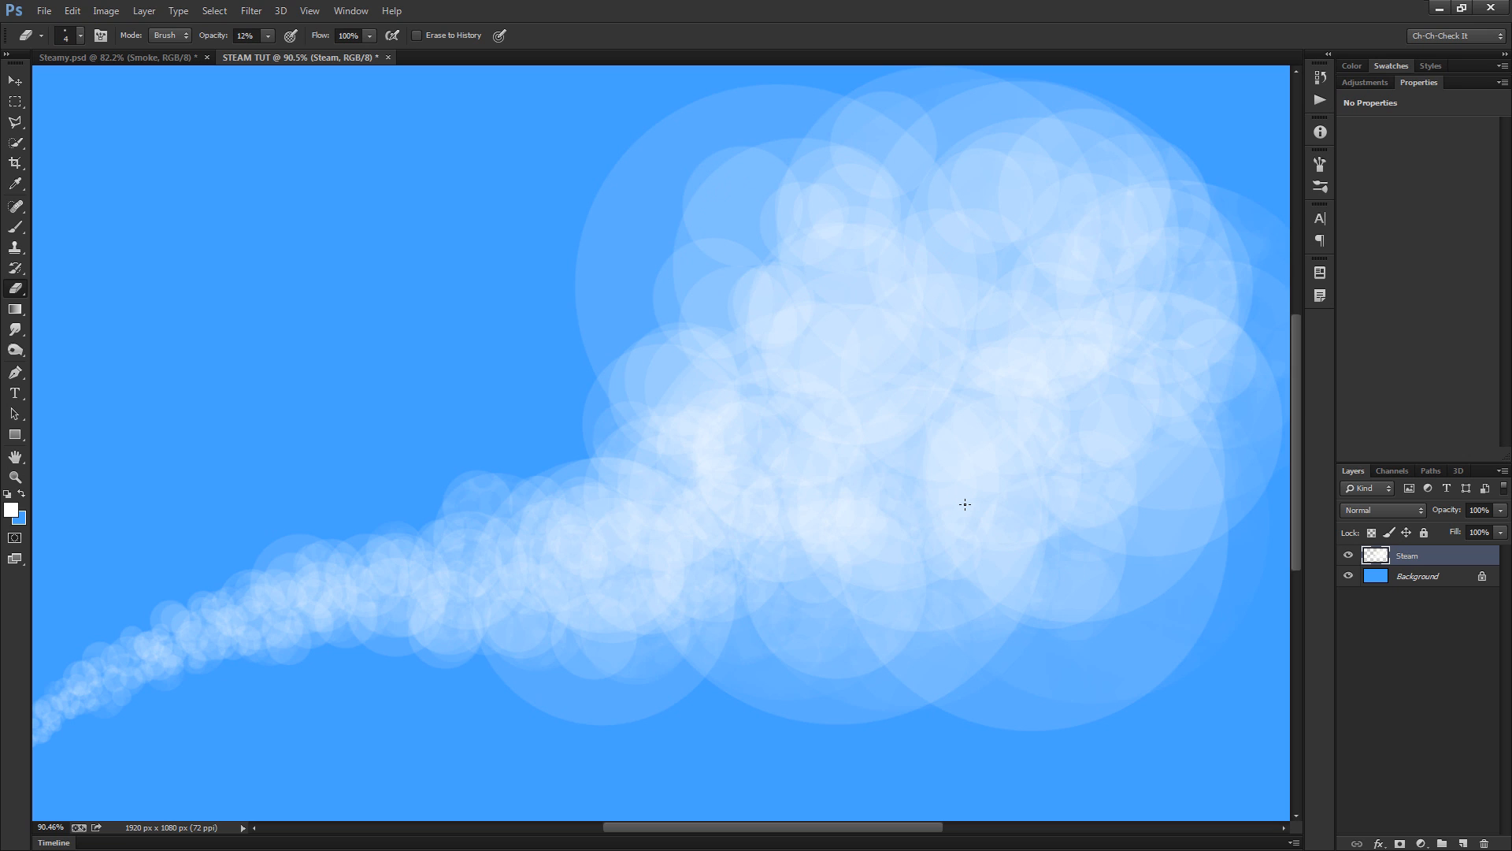
{"action": "scroll", "coordinate": [967, 506], "scroll_direction": "down", "scroll_amount": 3}
{"action": "key", "text": "bracketright"}
{"action": "key", "text": "bracketright"}
{"action": "key", "text": "bracketright"}
{"action": "key", "text": "bracketright"}
{"action": "key", "text": "bracketright"}
{"action": "key", "text": "bracketright"}
{"action": "key", "text": "bracketright"}
{"action": "key", "text": "bracketright"}
{"action": "key", "text": "bracketright"}
{"action": "key", "text": "bracketright"}
{"action": "key", "text": "bracketright"}
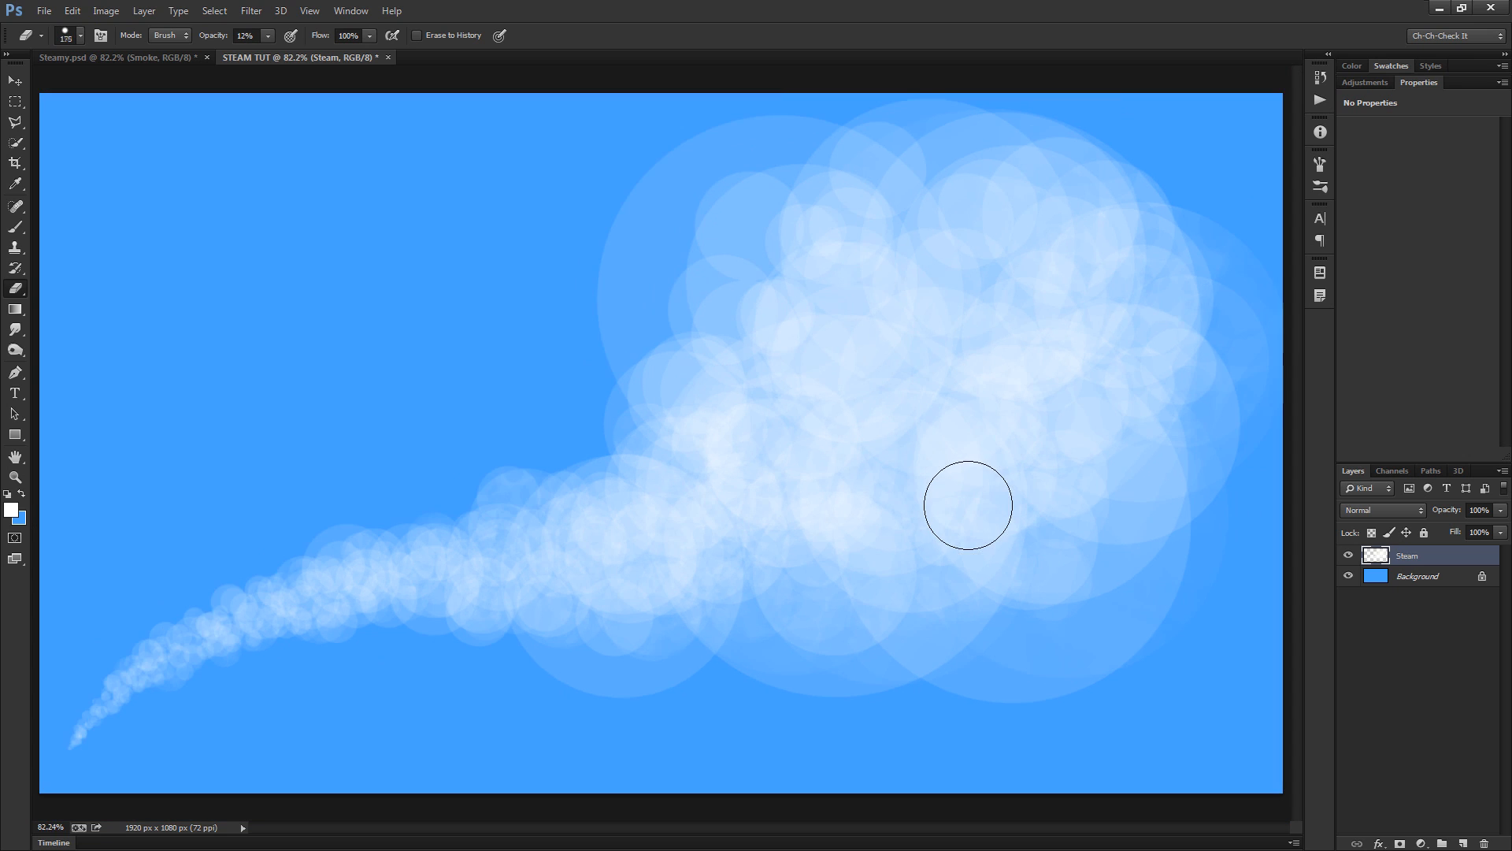
{"action": "scroll", "coordinate": [966, 503], "scroll_direction": "down", "scroll_amount": 1}
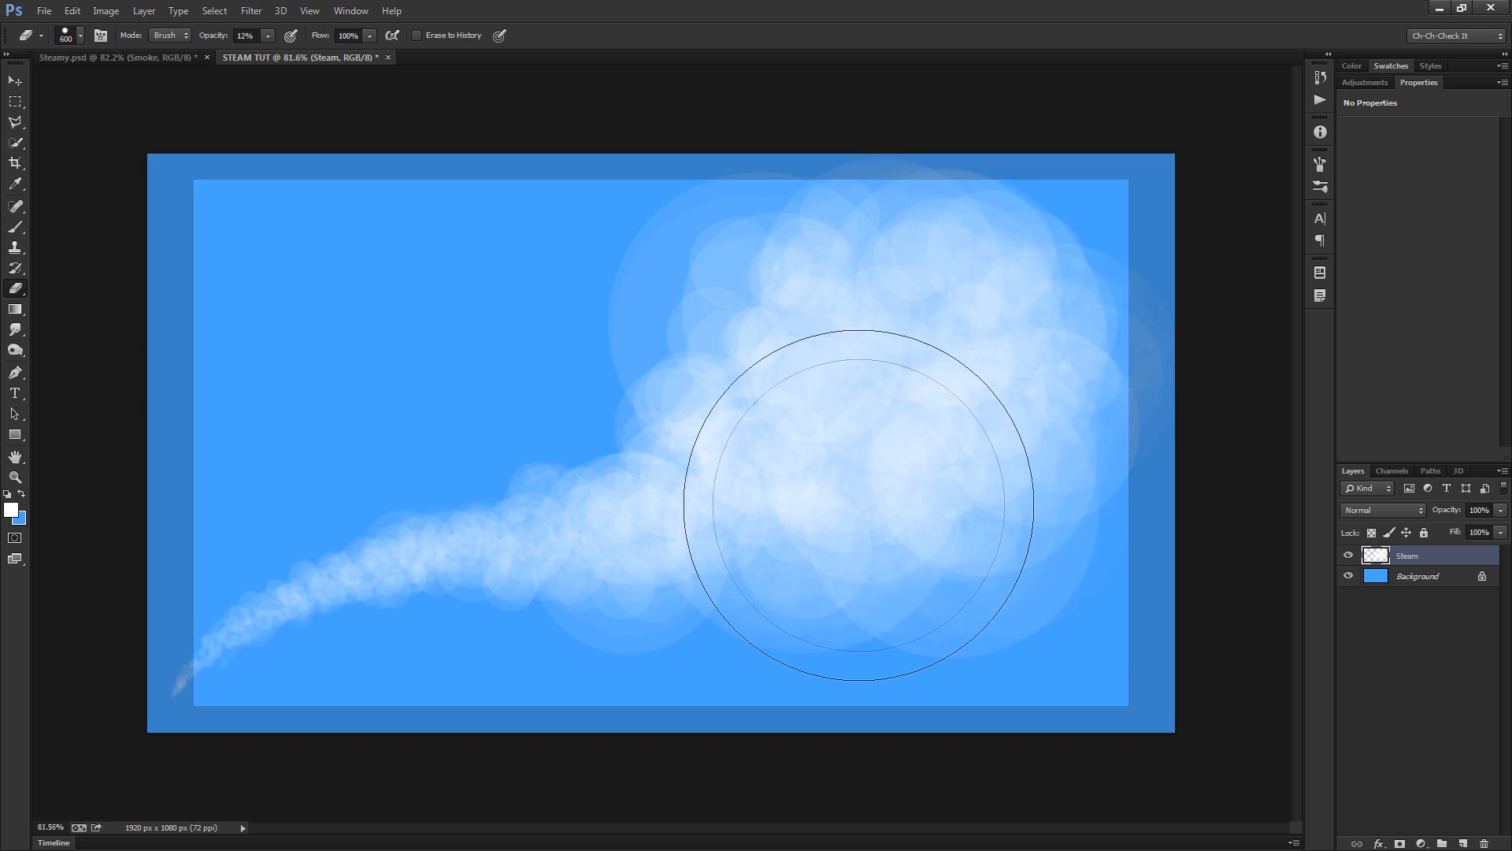
{"action": "key", "text": "bracketright"}
{"action": "key", "text": "bracketright"}
{"action": "key", "text": "bracketright"}
{"action": "key", "text": "bracketright"}
{"action": "key", "text": "bracketright"}
{"action": "key", "text": "bracketright"}
{"action": "scroll", "coordinate": [941, 490], "scroll_direction": "down", "scroll_amount": 1}
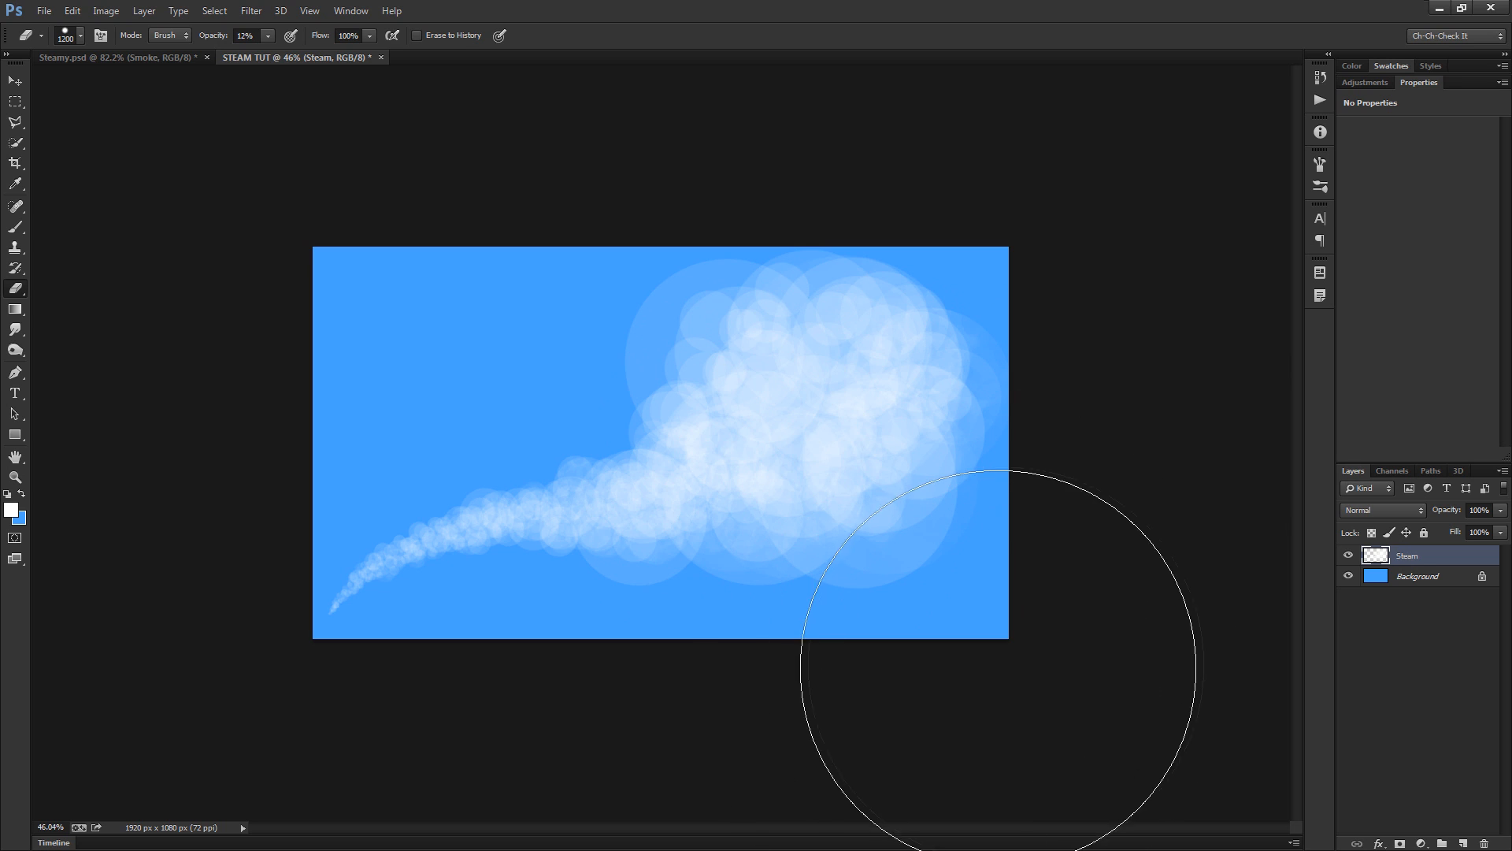
Enlarge the eraser in stages to 1700 px and fade the cloud's right and lower-right edges
{"action": "key", "text": "bracketright"}
{"action": "key", "text": "bracketright"}
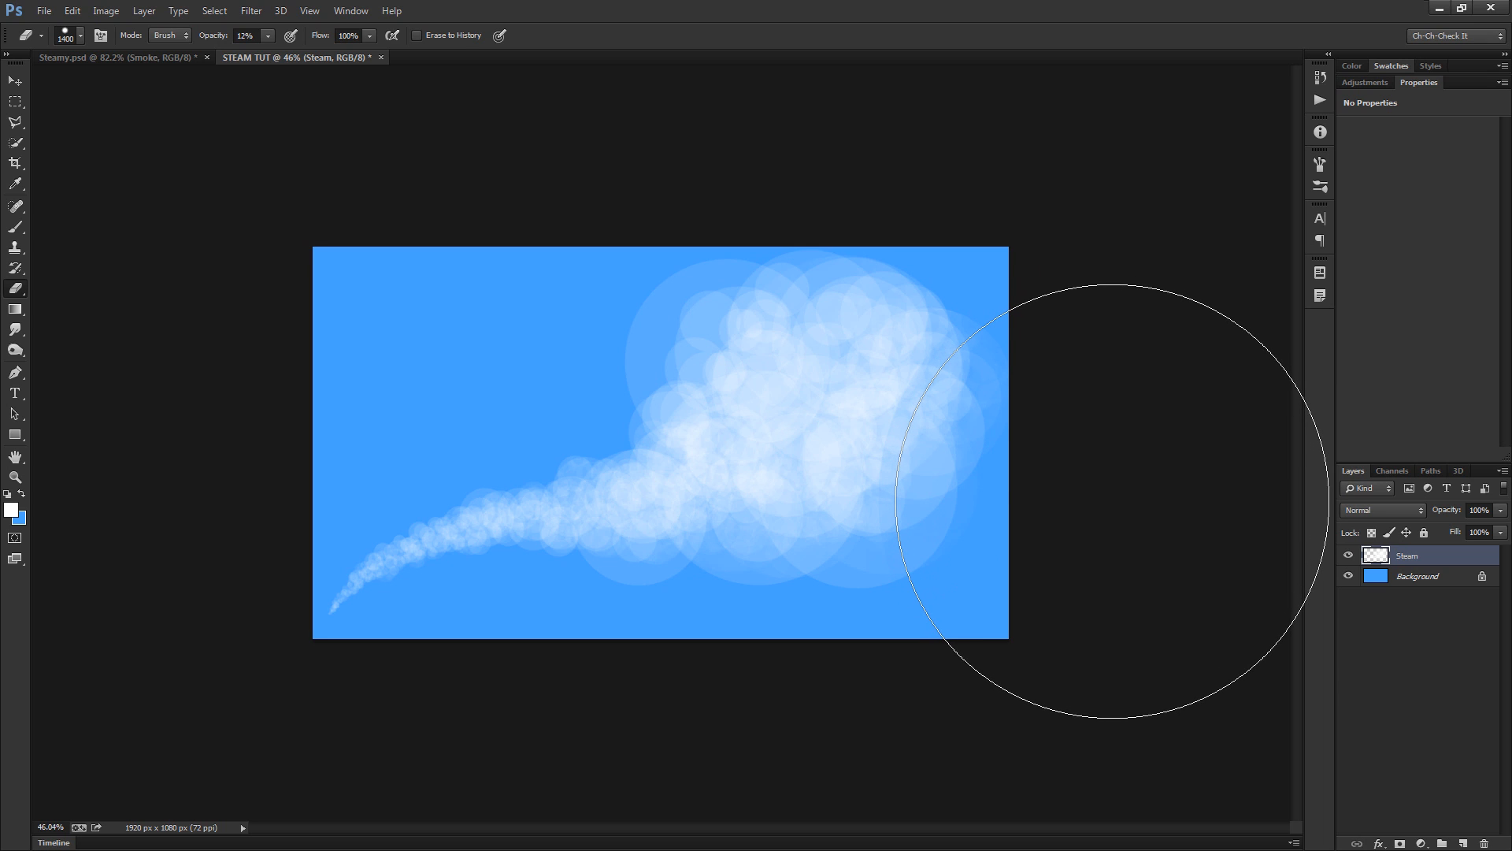
{"action": "key", "text": "bracketright"}
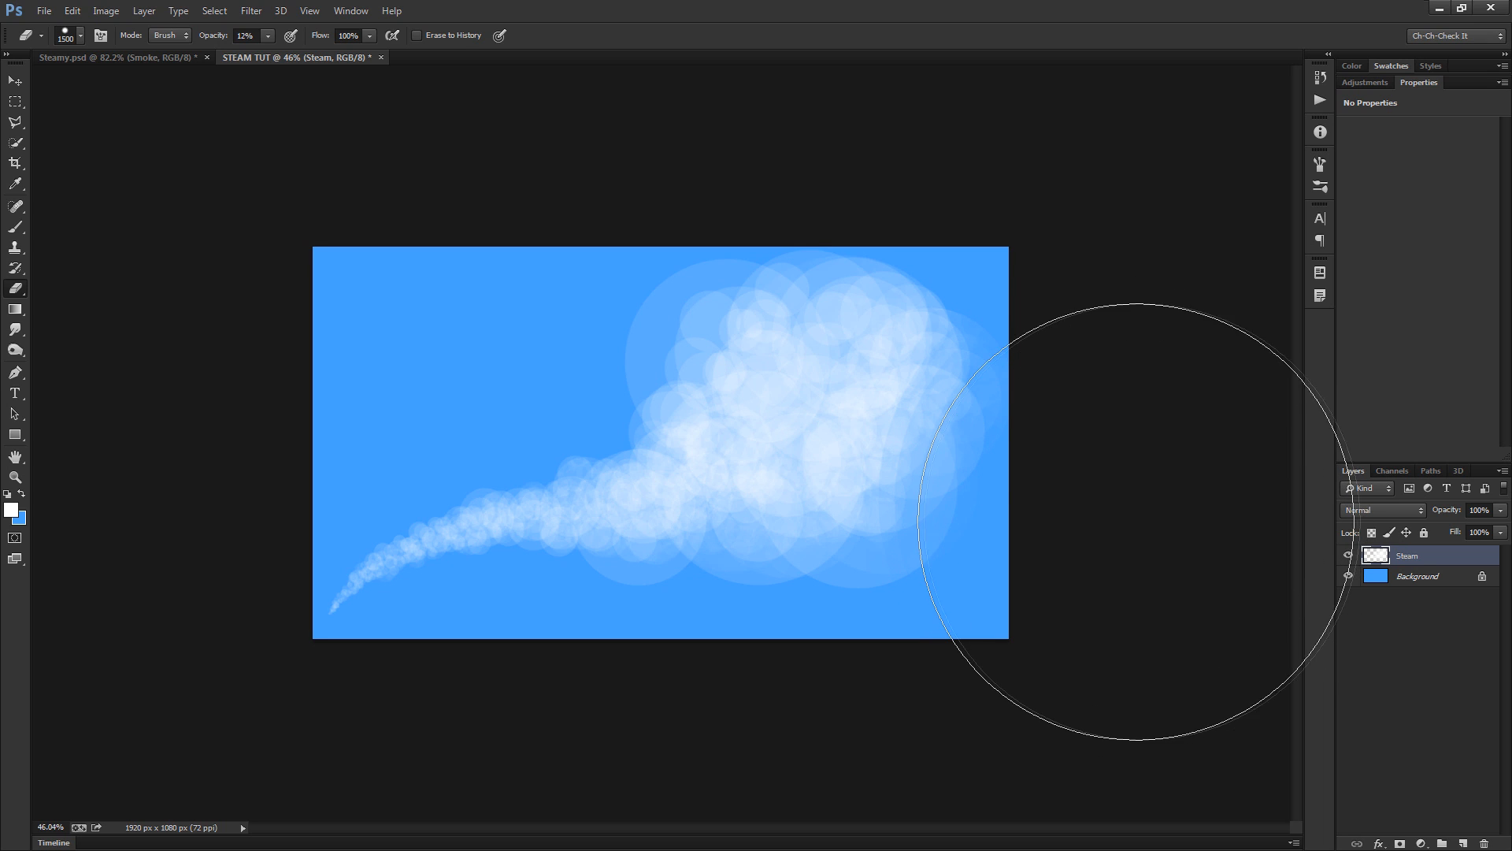
{"action": "key", "text": "bracketright"}
{"action": "key", "text": "bracketright"}
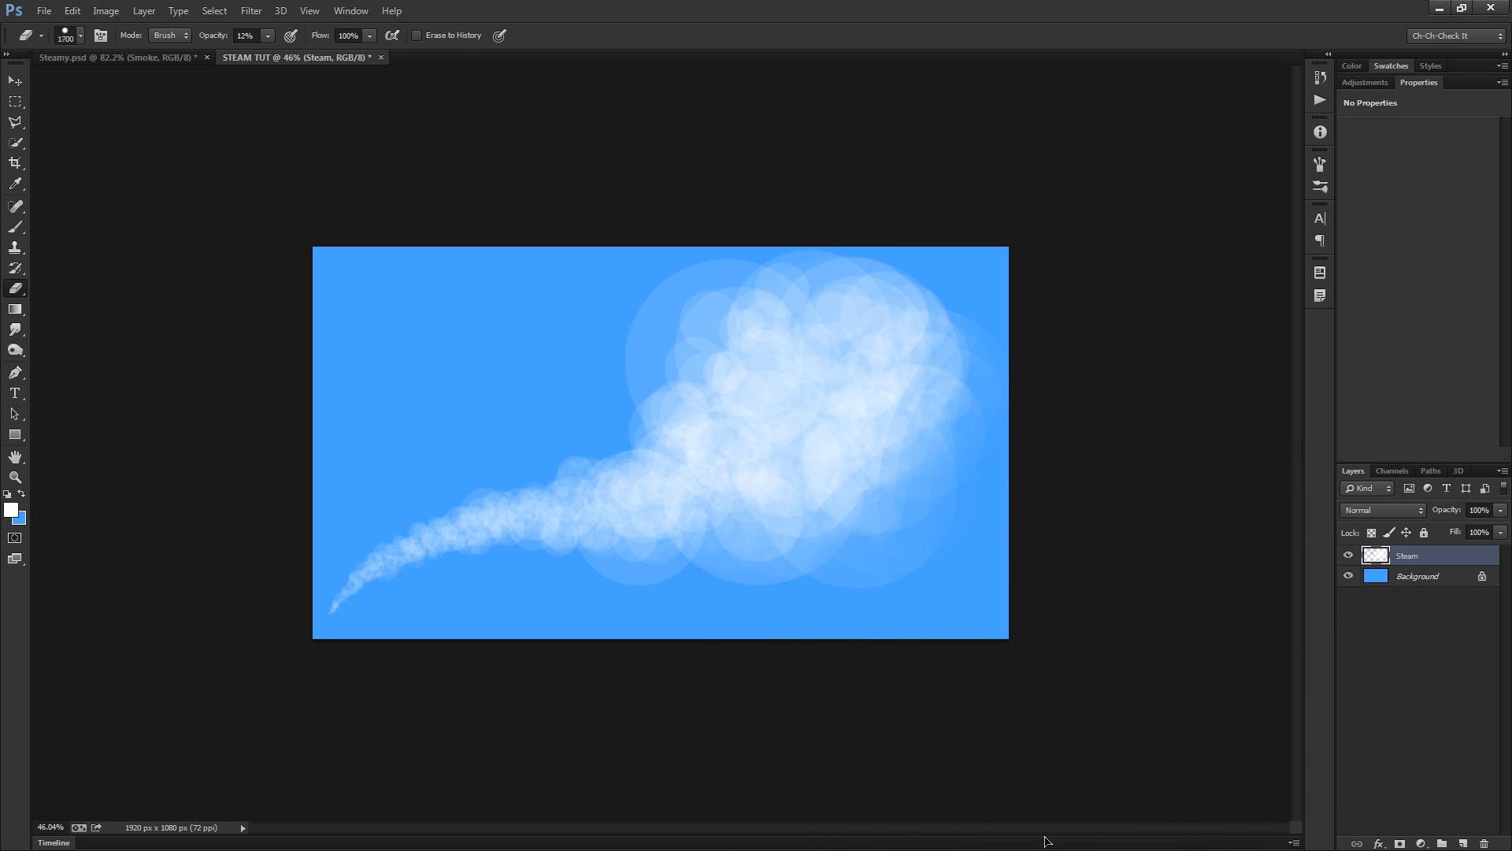
Reduce the eraser to 800 px and fade the underside of the cloud and the plume's wide end
{"action": "key", "text": "bracketleft"}
{"action": "key", "text": "bracketleft"}
{"action": "key", "text": "bracketleft"}
{"action": "key", "text": "bracketleft"}
{"action": "key", "text": "bracketleft"}
{"action": "key", "text": "bracketleft"}
{"action": "key", "text": "bracketleft"}
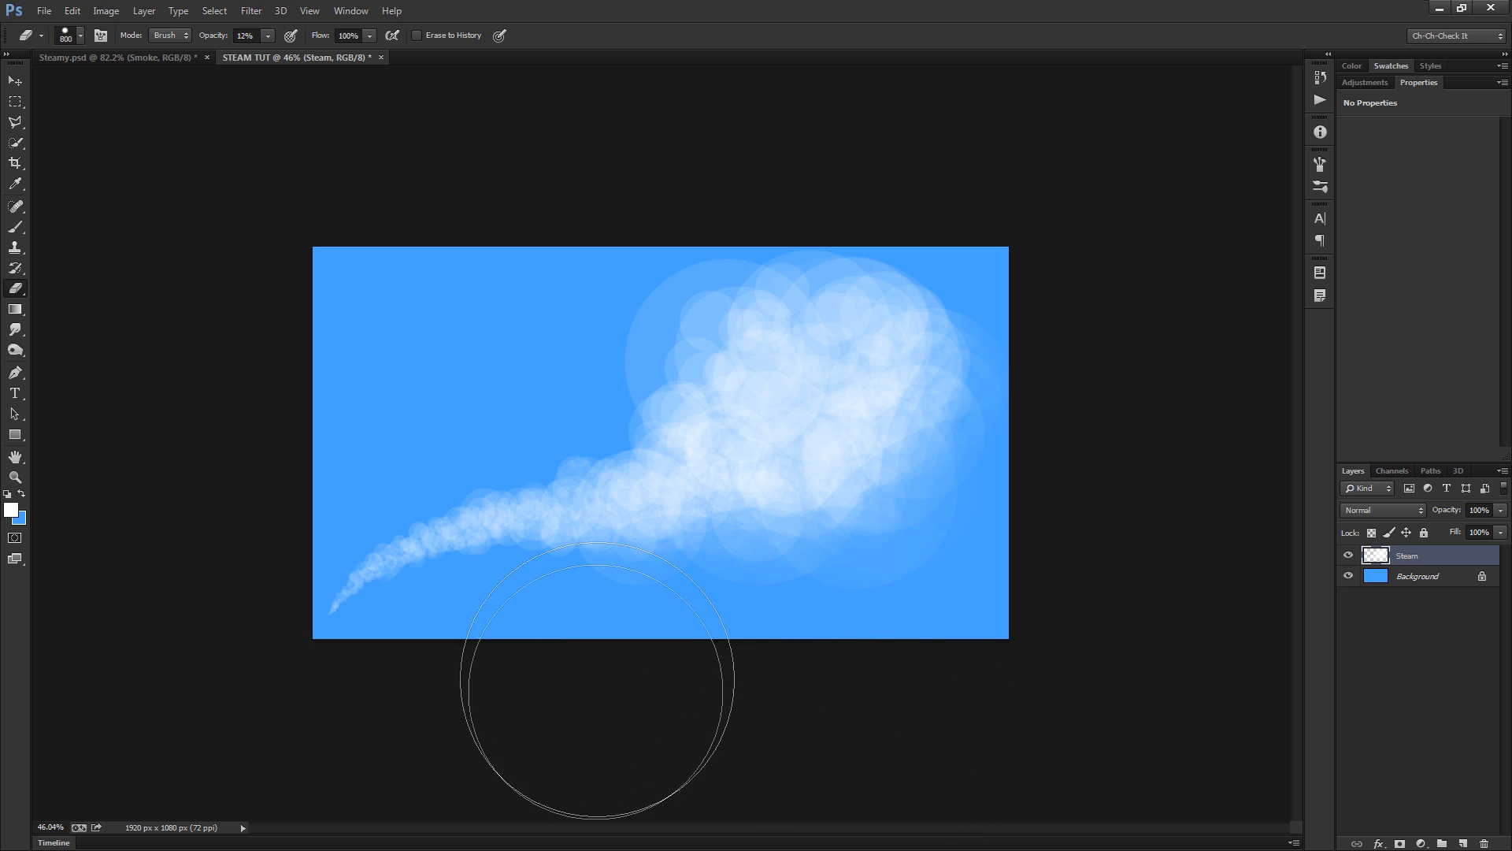
Reduce the eraser to 250 px and soften the circle outlines along the cloud's lower and lower-right edges
{"action": "scroll", "coordinate": [635, 676], "scroll_direction": "up", "scroll_amount": 1}
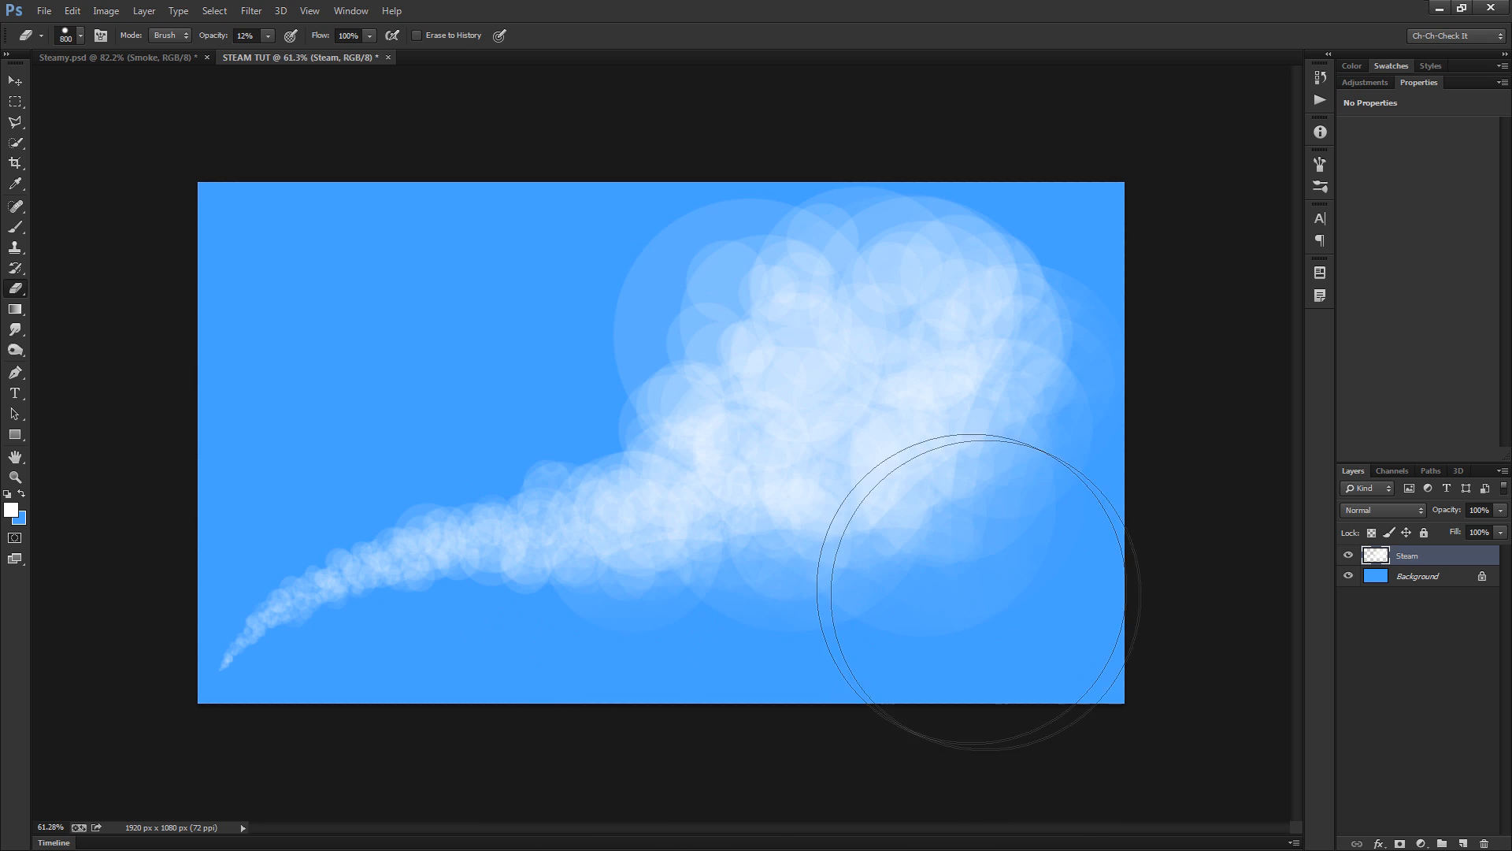
{"action": "scroll", "coordinate": [957, 511], "scroll_direction": "up", "scroll_amount": 1}
{"action": "scroll", "coordinate": [956, 510], "scroll_direction": "up", "scroll_amount": 1}
{"action": "scroll", "coordinate": [995, 624], "scroll_direction": "up", "scroll_amount": 1}
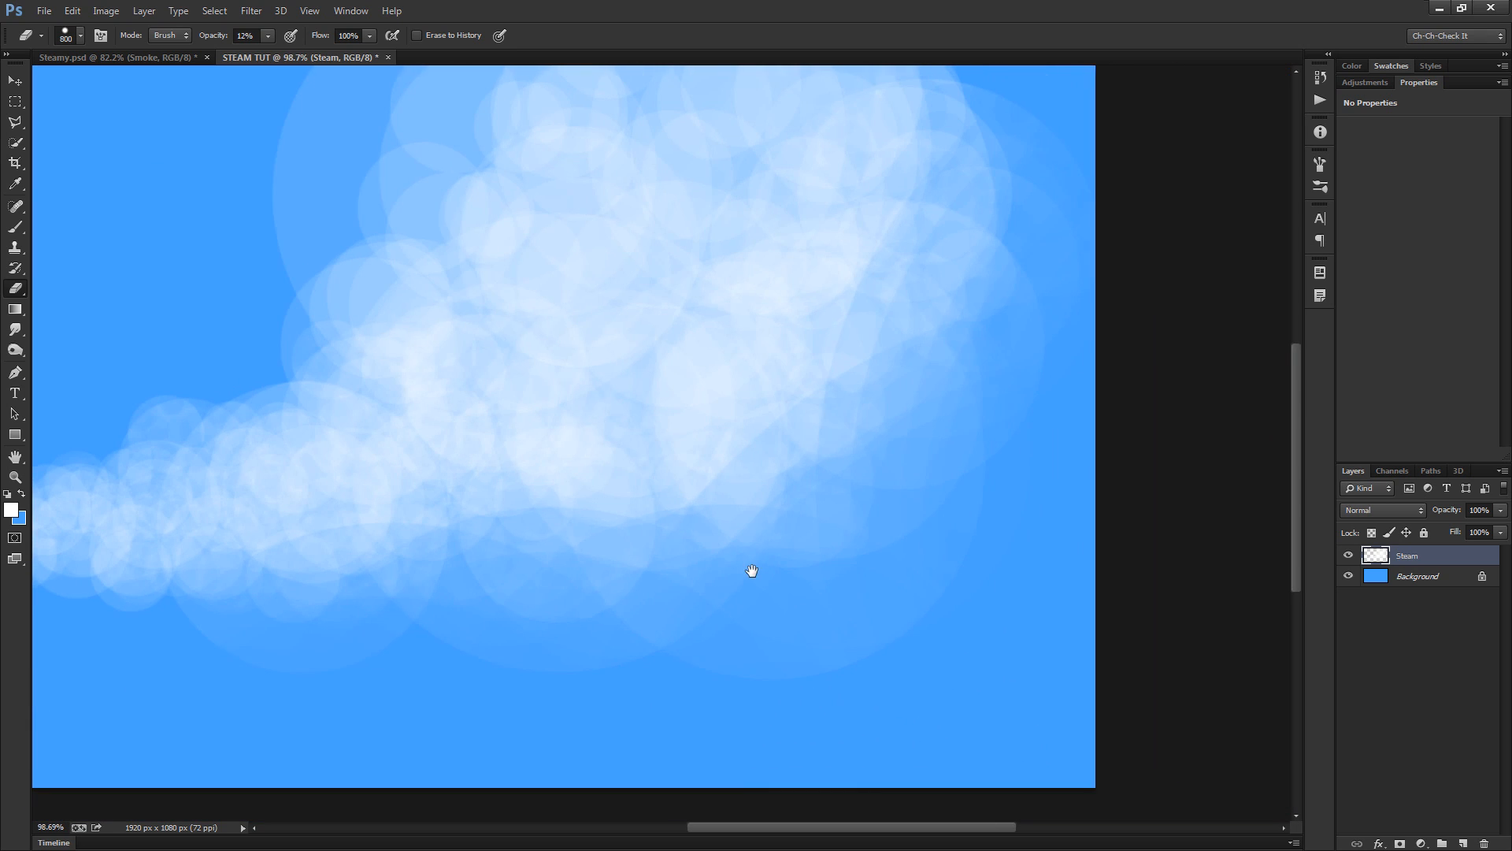
{"action": "key", "text": "bracketleft"}
{"action": "key", "text": "bracketleft"}
{"action": "key", "text": "bracketleft"}
{"action": "key", "text": "bracketleft"}
{"action": "key", "text": "bracketleft"}
{"action": "key", "text": "bracketleft"}
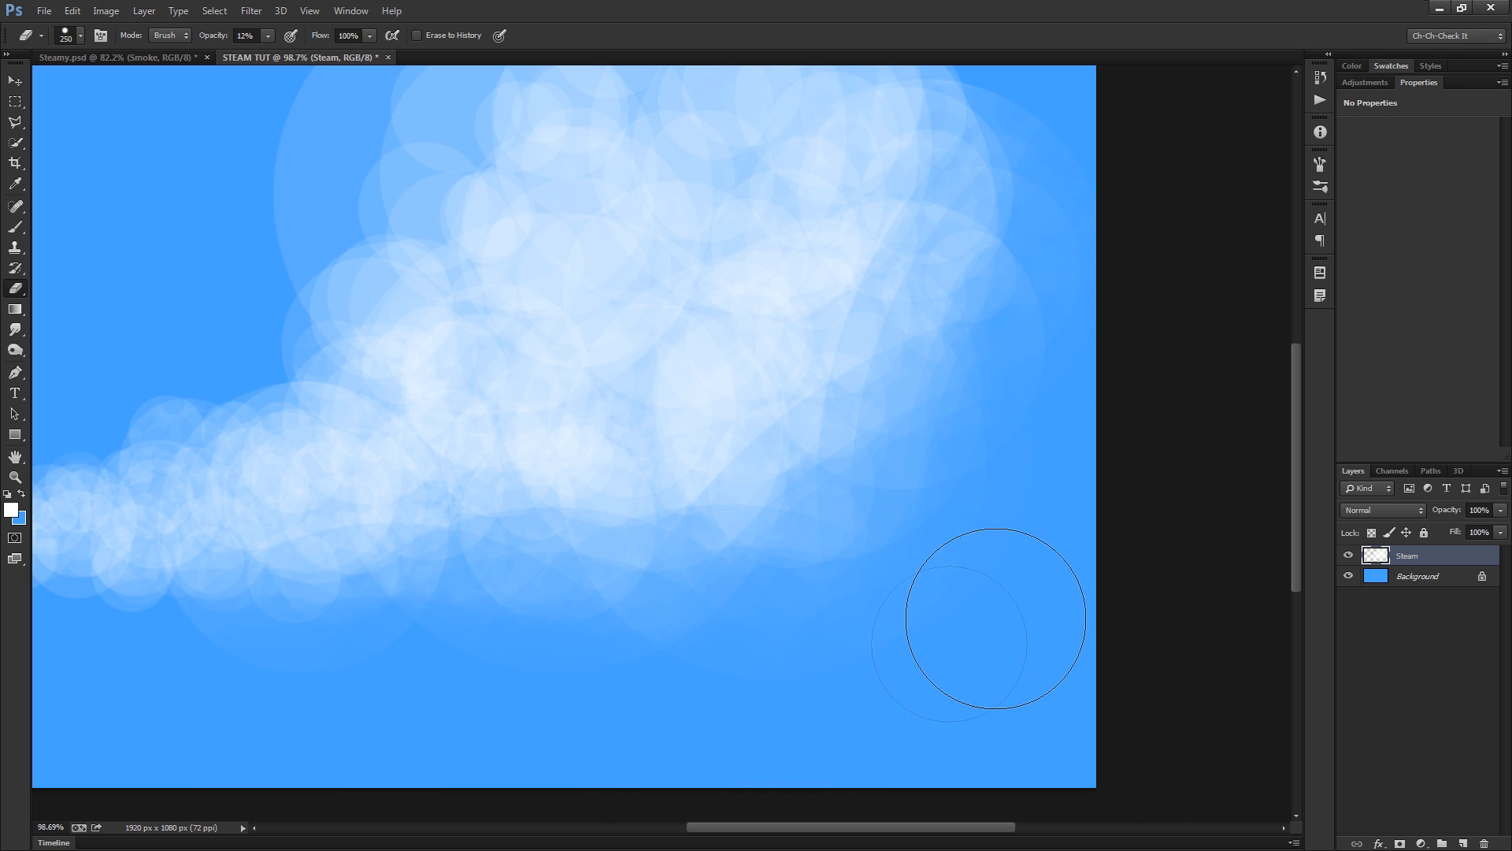
Enlarge the eraser to 400 px and fade the cloud's right edge
{"action": "key", "text": "bracketright"}
{"action": "key", "text": "bracketright"}
{"action": "key", "text": "bracketright"}
{"action": "key", "text": "bracketright"}
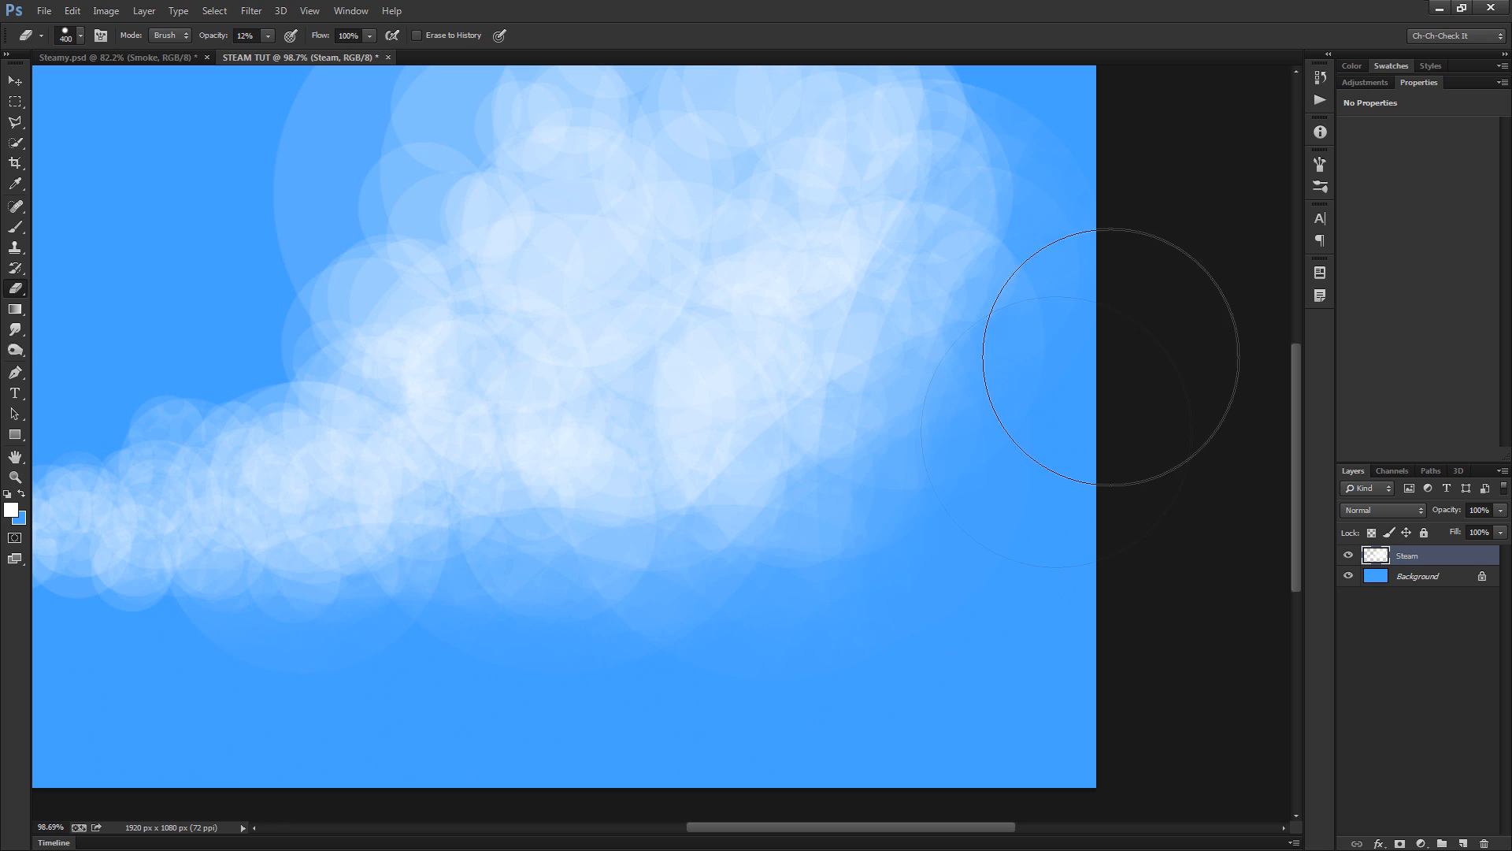
Enlarge the eraser to 700 px and beyond to fade the cloud's upper-right edge
{"action": "left_click_drag", "start_coordinate": [1138, 428], "coordinate": [933, 668]}
{"action": "key", "text": "bracketright"}
{"action": "key", "text": "bracketright"}
{"action": "key", "text": "bracketright"}
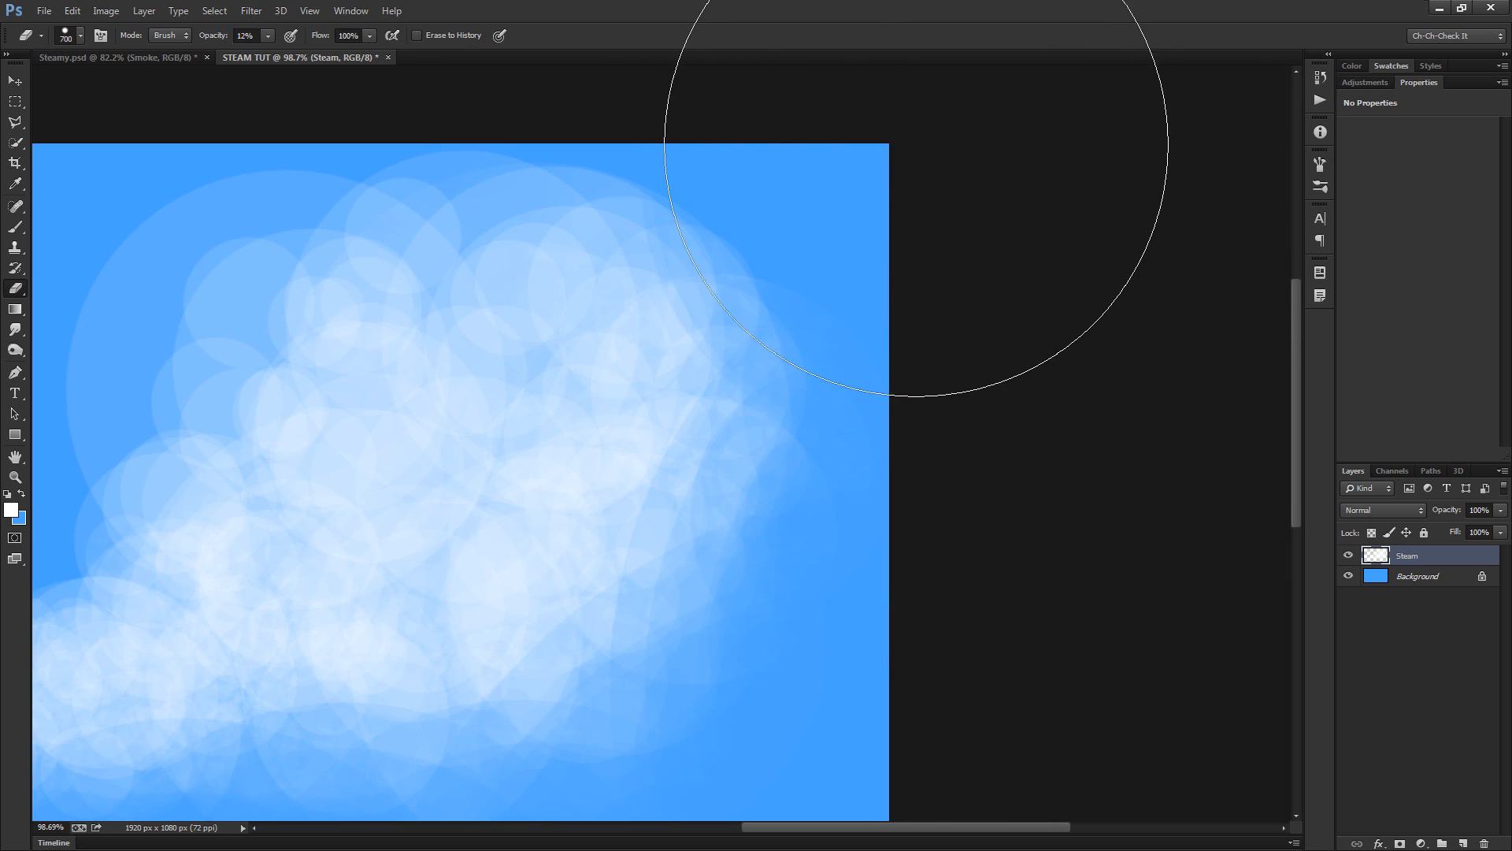
{"action": "key", "text": "bracketright"}
{"action": "key", "text": "bracketright"}
Enlarge the eraser in stages to 1400 px and fade the cloud's upper outline and bright core
{"action": "scroll", "coordinate": [1016, 355], "scroll_direction": "down", "scroll_amount": 3}
{"action": "key", "text": "bracketright"}
{"action": "scroll", "coordinate": [733, 283], "scroll_direction": "down", "scroll_amount": 3}
{"action": "key", "text": "bracketright"}
{"action": "key", "text": "bracketright"}
{"action": "key", "text": "bracketright"}
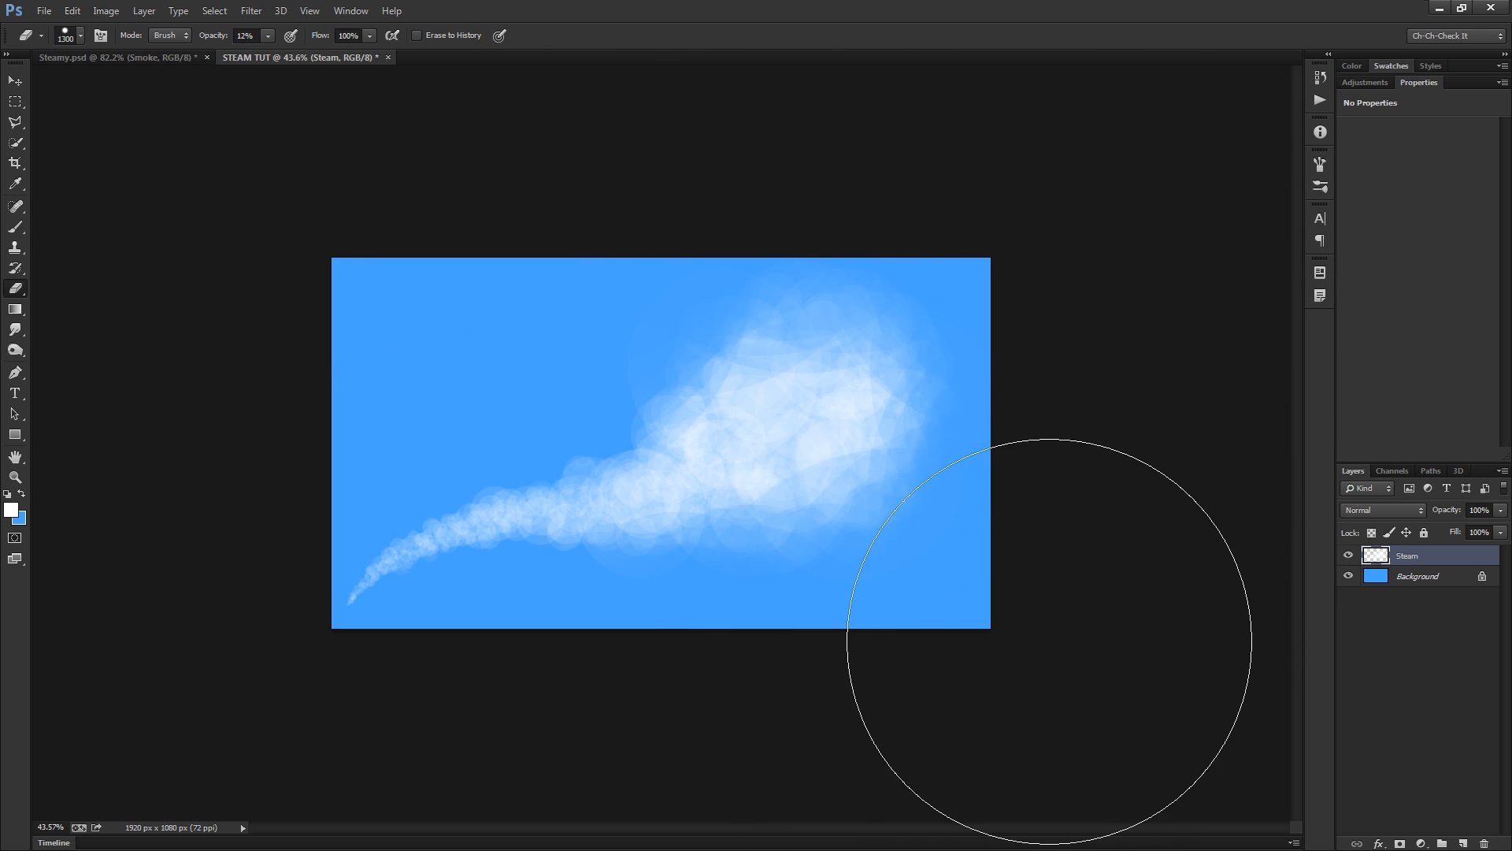
{"action": "key", "text": "bracketright"}
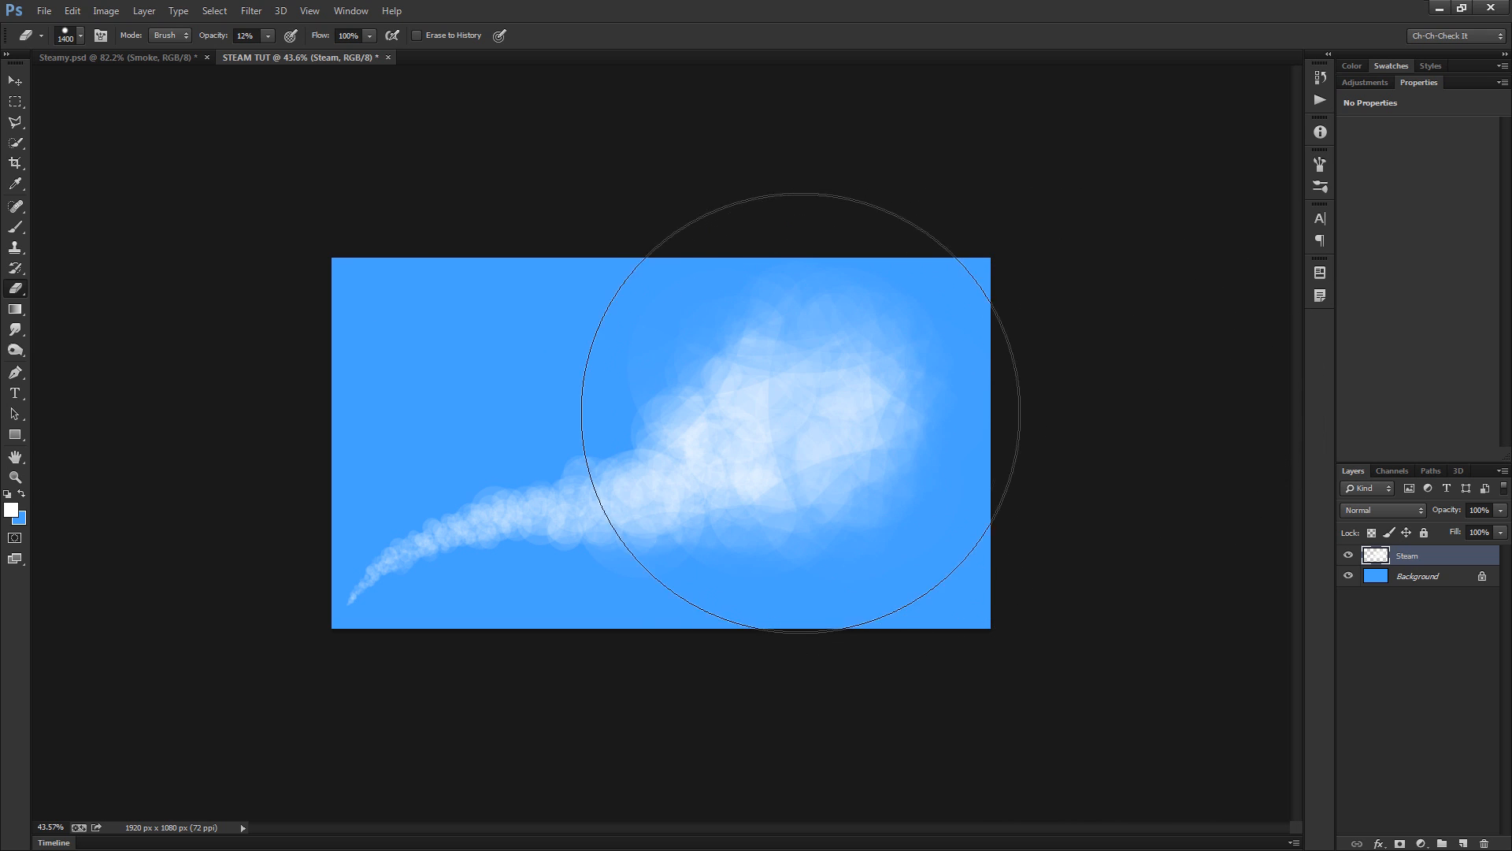
Reduce the eraser to 150 px, set its opacity to 8% and erase faint circular patches in the cloud's middle
{"action": "key", "text": "bracketleft"}
{"action": "key", "text": "bracketleft"}
{"action": "key", "text": "bracketleft"}
{"action": "key", "text": "bracketleft"}
{"action": "key", "text": "bracketleft"}
{"action": "key", "text": "bracketleft"}
{"action": "key", "text": "bracketleft"}
{"action": "key", "text": "bracketleft"}
{"action": "key", "text": "bracketleft"}
{"action": "key", "text": "bracketleft"}
{"action": "key", "text": "bracketleft"}
{"action": "key", "text": "bracketleft"}
{"action": "key", "text": "bracketleft"}
{"action": "scroll", "coordinate": [784, 493], "scroll_direction": "up", "scroll_amount": 5}
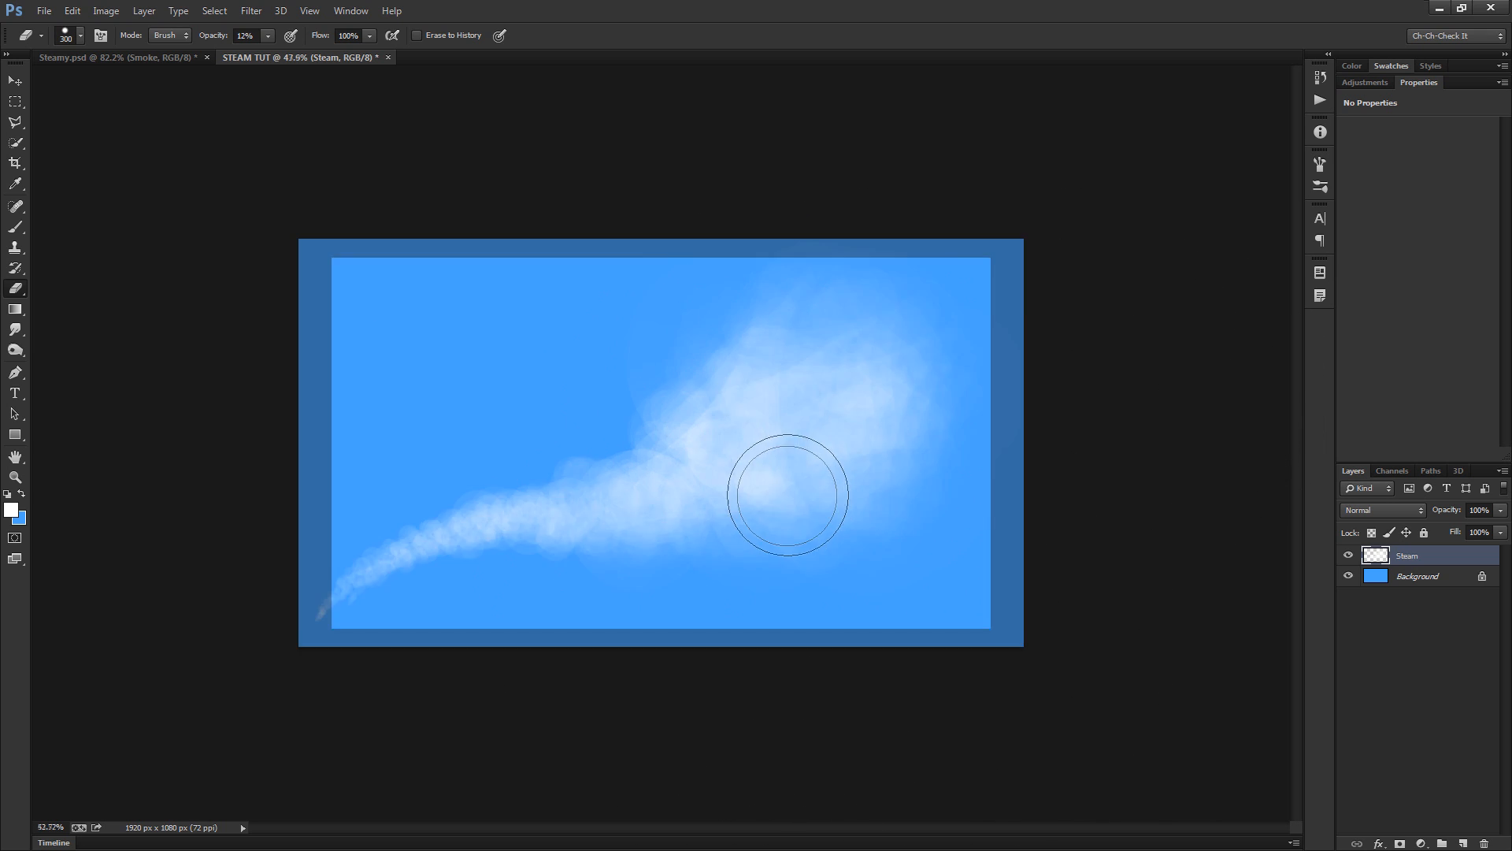
{"action": "key", "text": "bracketleft"}
{"action": "key", "text": "bracketleft"}
{"action": "key", "text": "bracketleft"}
{"action": "key", "text": "bracketleft"}
{"action": "left_click", "coordinate": [847, 248]}
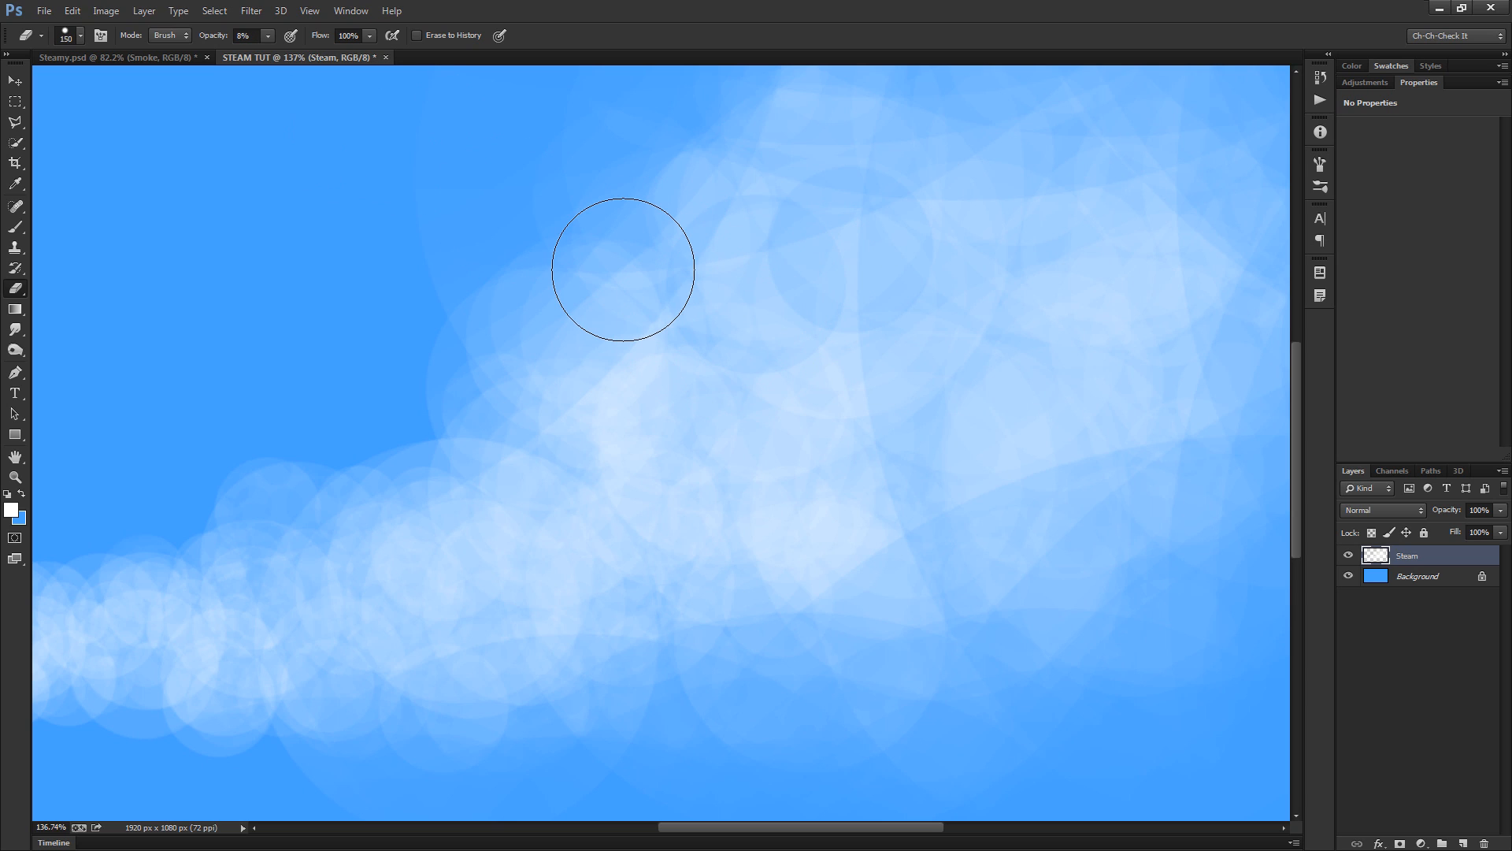
Reduce the eraser in stages from 125 px to 40 px and break up the cloud's base and the plume's wider section
{"action": "key", "text": "bracketleft"}
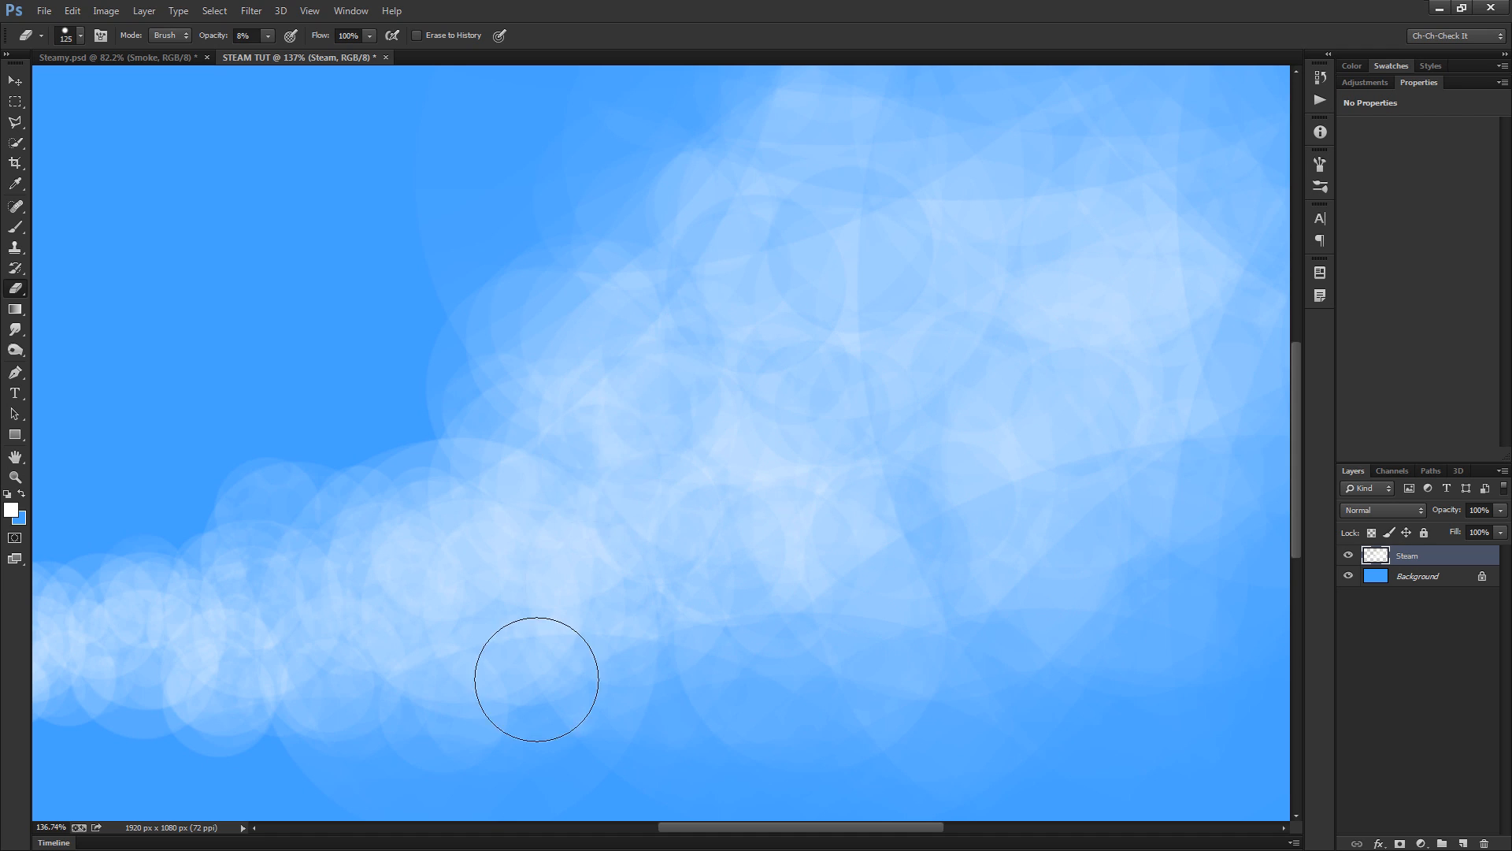
{"action": "left_click_drag", "start_coordinate": [420, 630], "coordinate": [774, 472]}
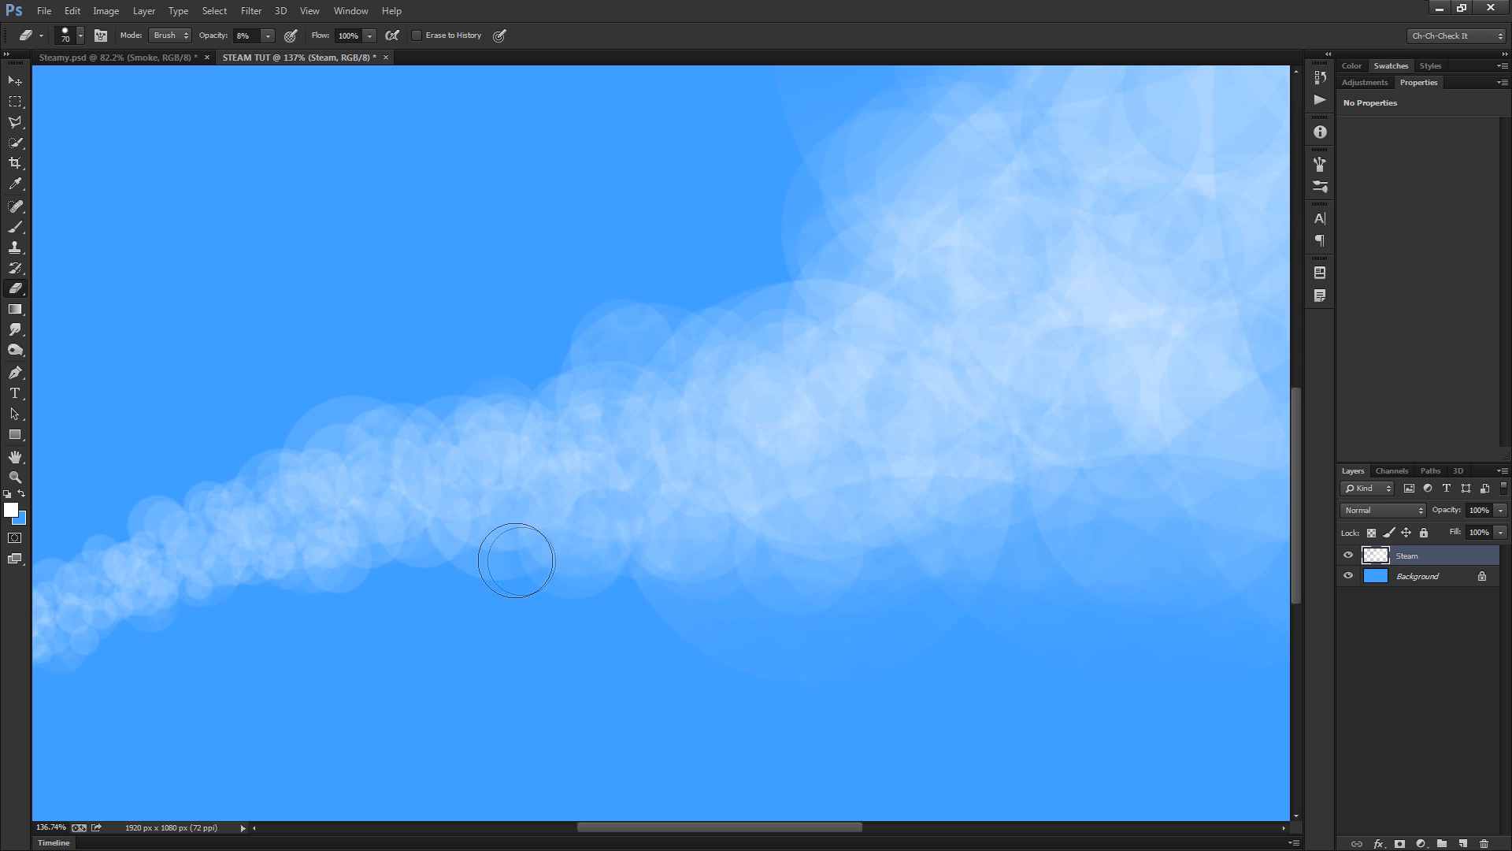
{"action": "scroll", "coordinate": [509, 552], "scroll_direction": "up", "scroll_amount": 1}
{"action": "key", "text": "bracketleft"}
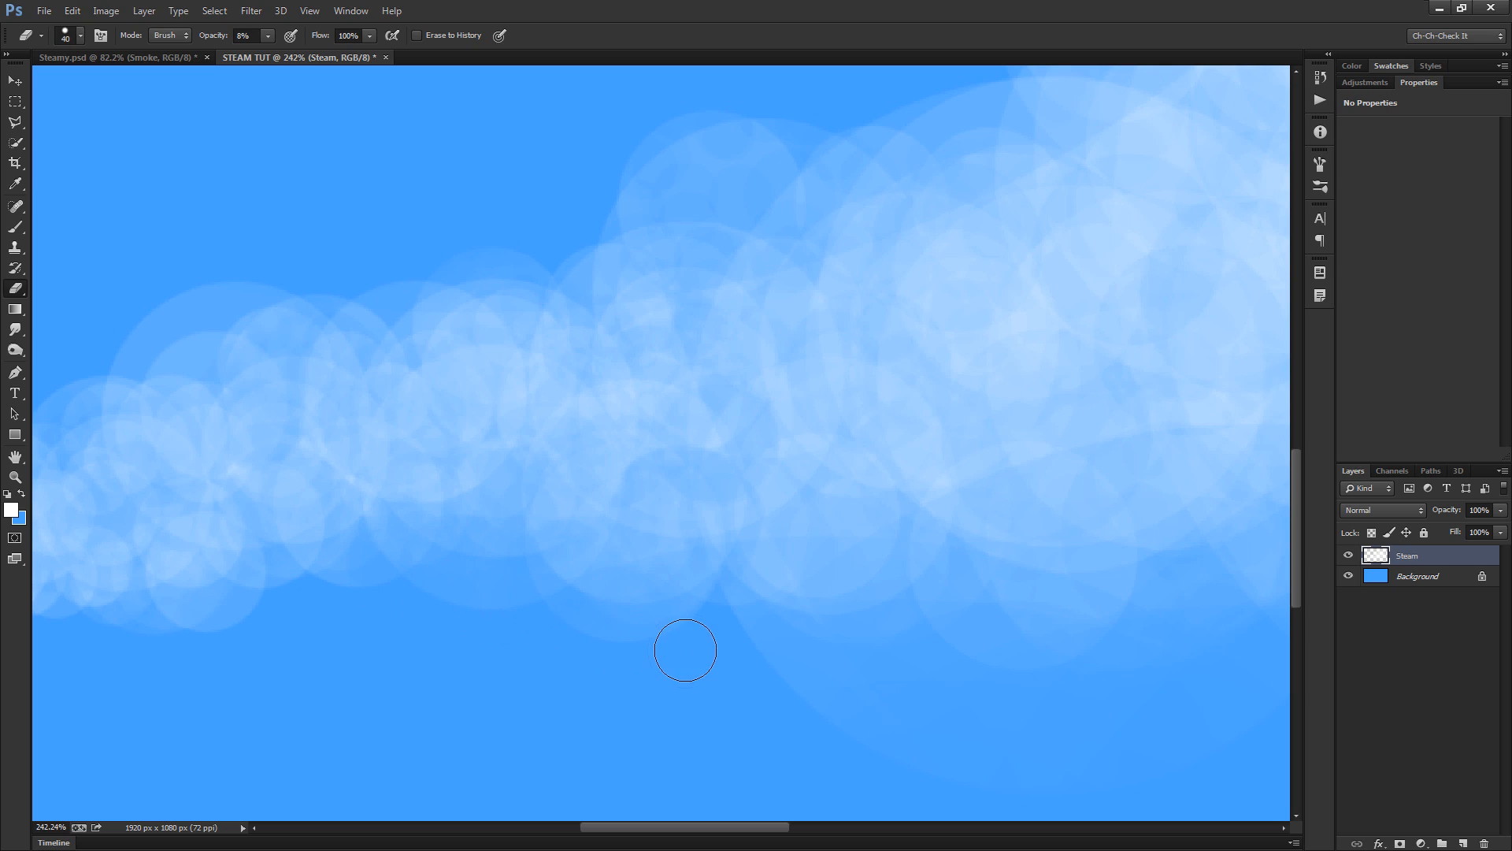
{"action": "scroll", "coordinate": [731, 619], "scroll_direction": "down", "scroll_amount": 5}
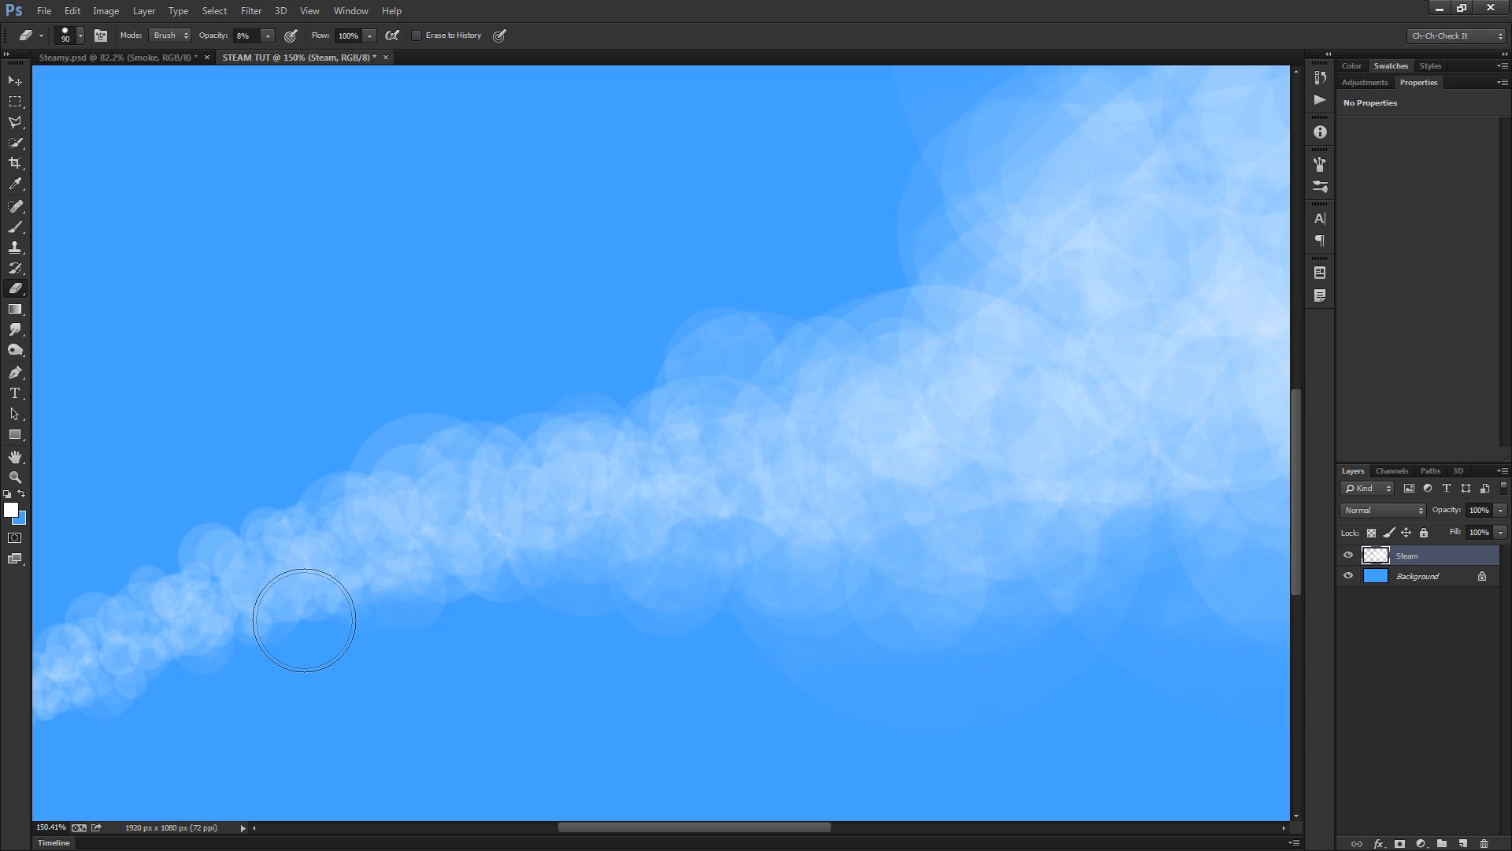
Enlarge the eraser to 80 px and fade the underside of the plume's narrow section
{"action": "scroll", "coordinate": [322, 621], "scroll_direction": "up", "scroll_amount": 5}
{"action": "left_click_drag", "start_coordinate": [341, 618], "coordinate": [588, 546]}
{"action": "key", "text": "bracketleft"}
{"action": "key", "text": "shift+bracketright"}
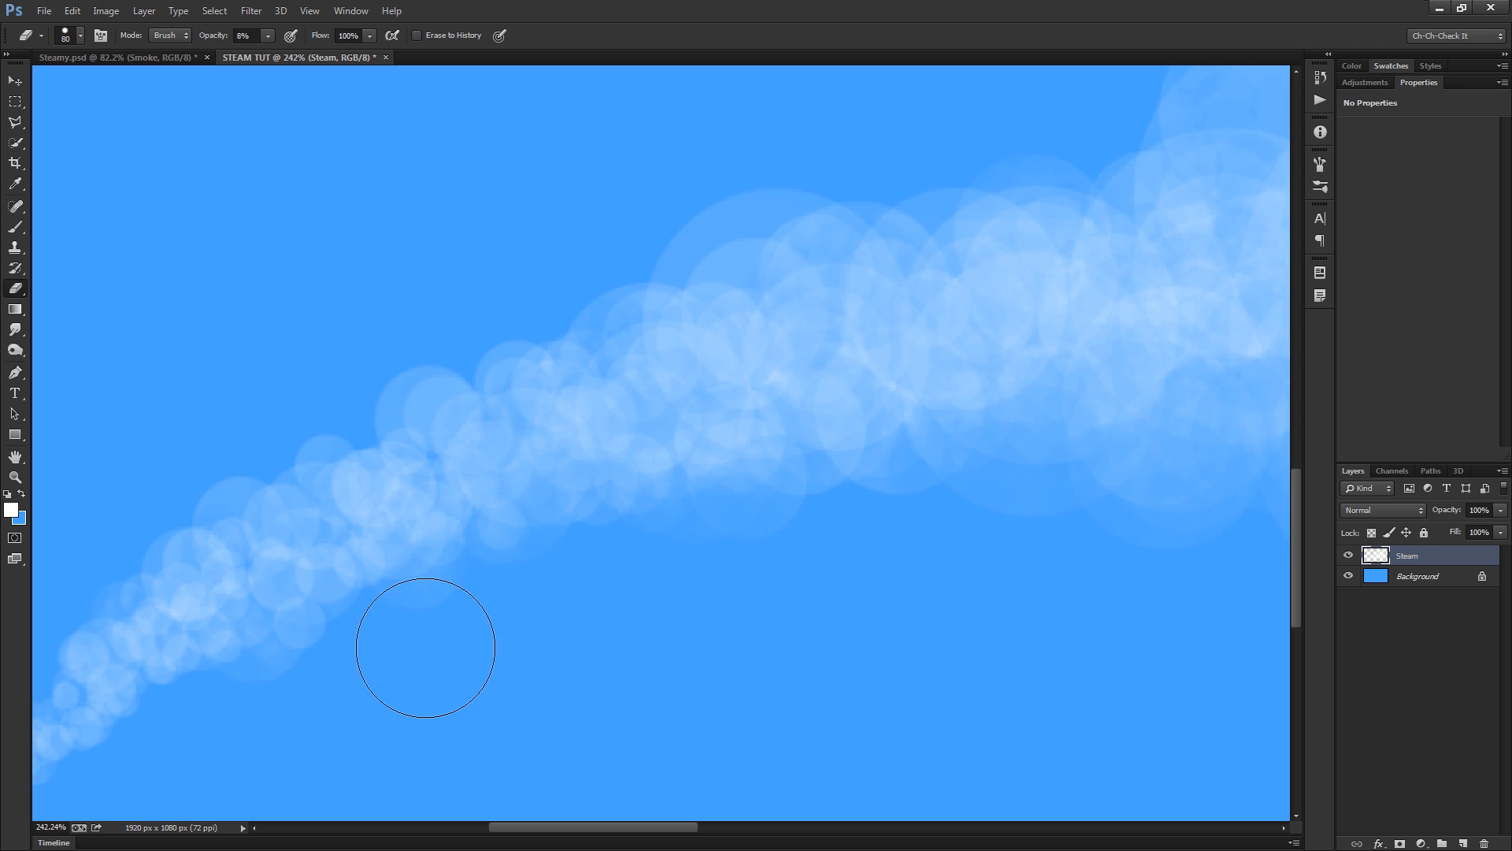
{"action": "mouse_move", "coordinate": [316, 683]}
{"action": "left_mouse_down"}
{"action": "mouse_move", "coordinate": [341, 692]}
{"action": "mouse_move", "coordinate": [426, 622]}
{"action": "mouse_move", "coordinate": [375, 605]}
{"action": "left_mouse_up"}
{"action": "key", "text": "bracketright"}
{"action": "key", "text": "space"}
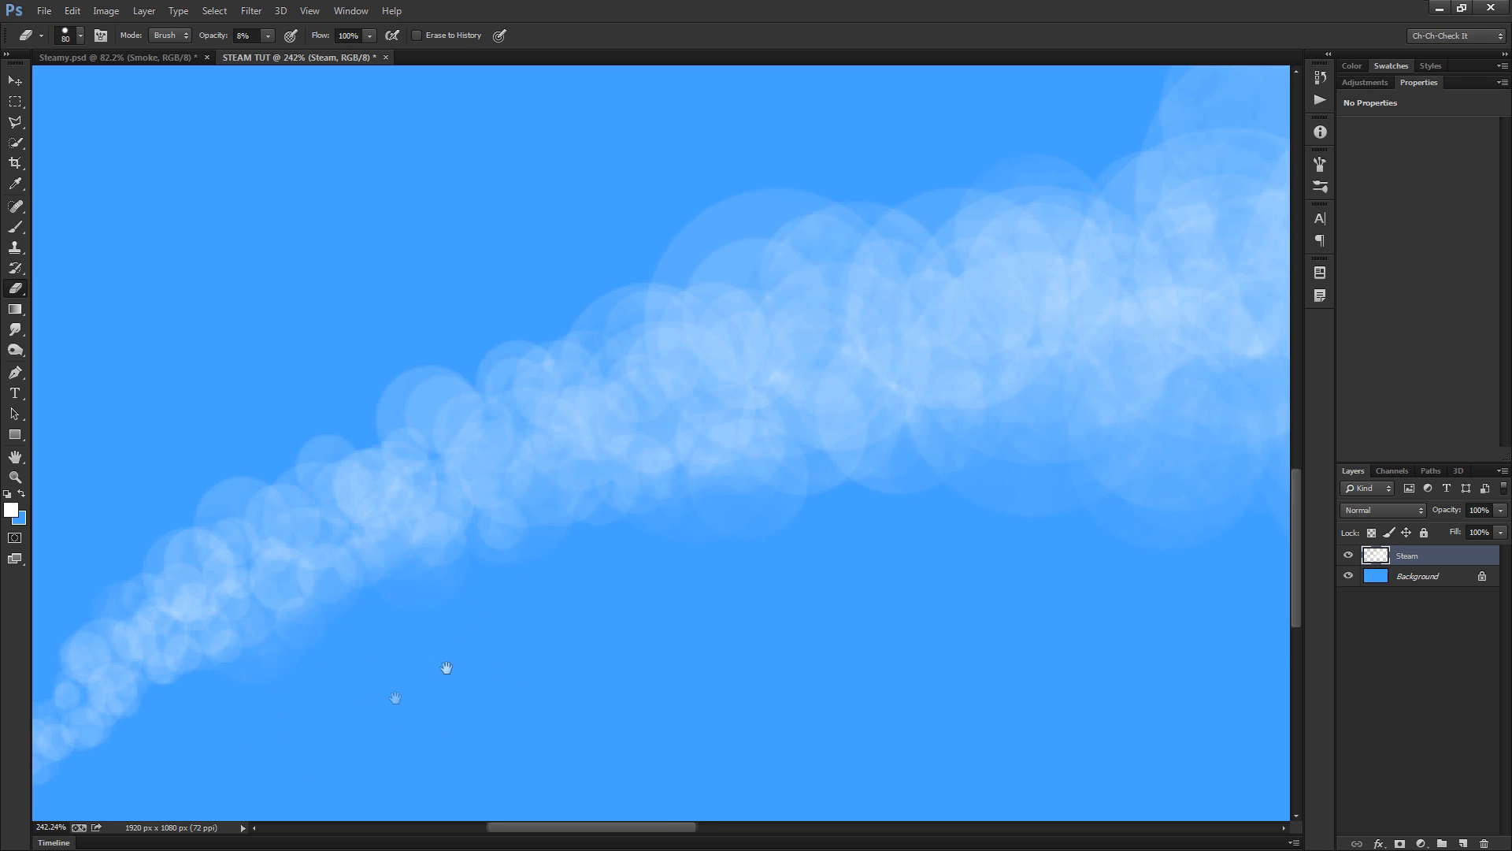
Enlarge the eraser in stages to 125 px and fade the upper edge of the plume's narrow section
{"action": "left_click_drag", "start_coordinate": [446, 669], "coordinate": [689, 508]}
{"action": "key", "text": "bracketright"}
{"action": "key", "text": "bracketright"}
{"action": "mouse_move", "coordinate": [497, 545]}
{"action": "left_mouse_down"}
{"action": "mouse_move", "coordinate": [480, 568]}
{"action": "mouse_move", "coordinate": [442, 556]}
{"action": "mouse_move", "coordinate": [305, 699]}
{"action": "mouse_move", "coordinate": [526, 549]}
{"action": "left_mouse_up"}
{"action": "key", "text": "bracketright"}
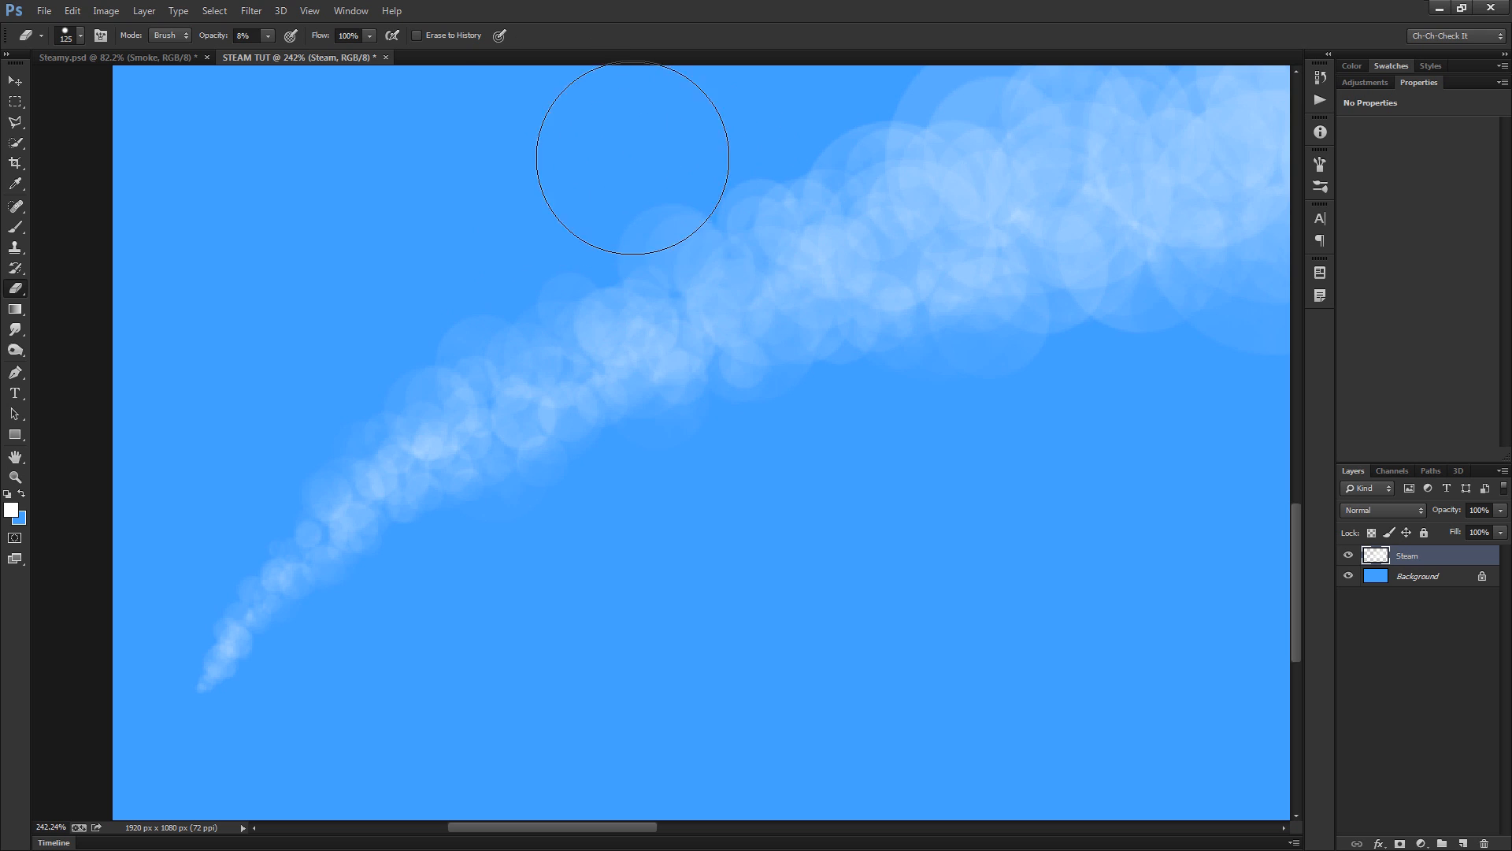
Fade the protruding circles along the plume's upper middle edge, using the eraser at 200 px and then 125 px
{"action": "scroll", "coordinate": [634, 183], "scroll_direction": "down", "scroll_amount": 4}
{"action": "key", "text": "bracketright"}
{"action": "key", "text": "bracketright"}
{"action": "key", "text": "bracketright"}
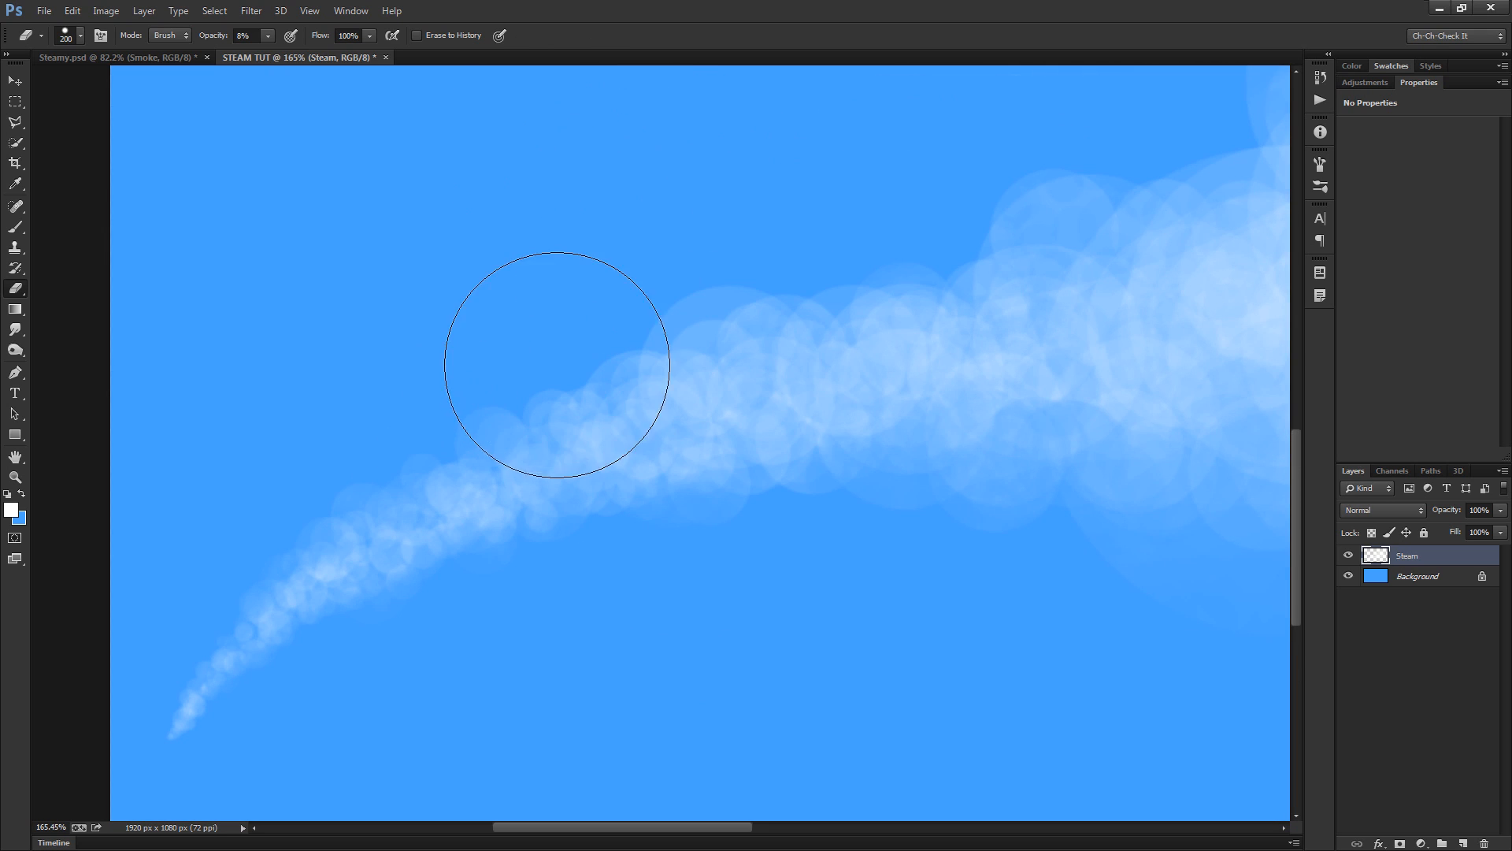
{"action": "key", "text": "bracketleft"}
{"action": "key", "text": "bracketleft"}
{"action": "key", "text": "bracketleft"}
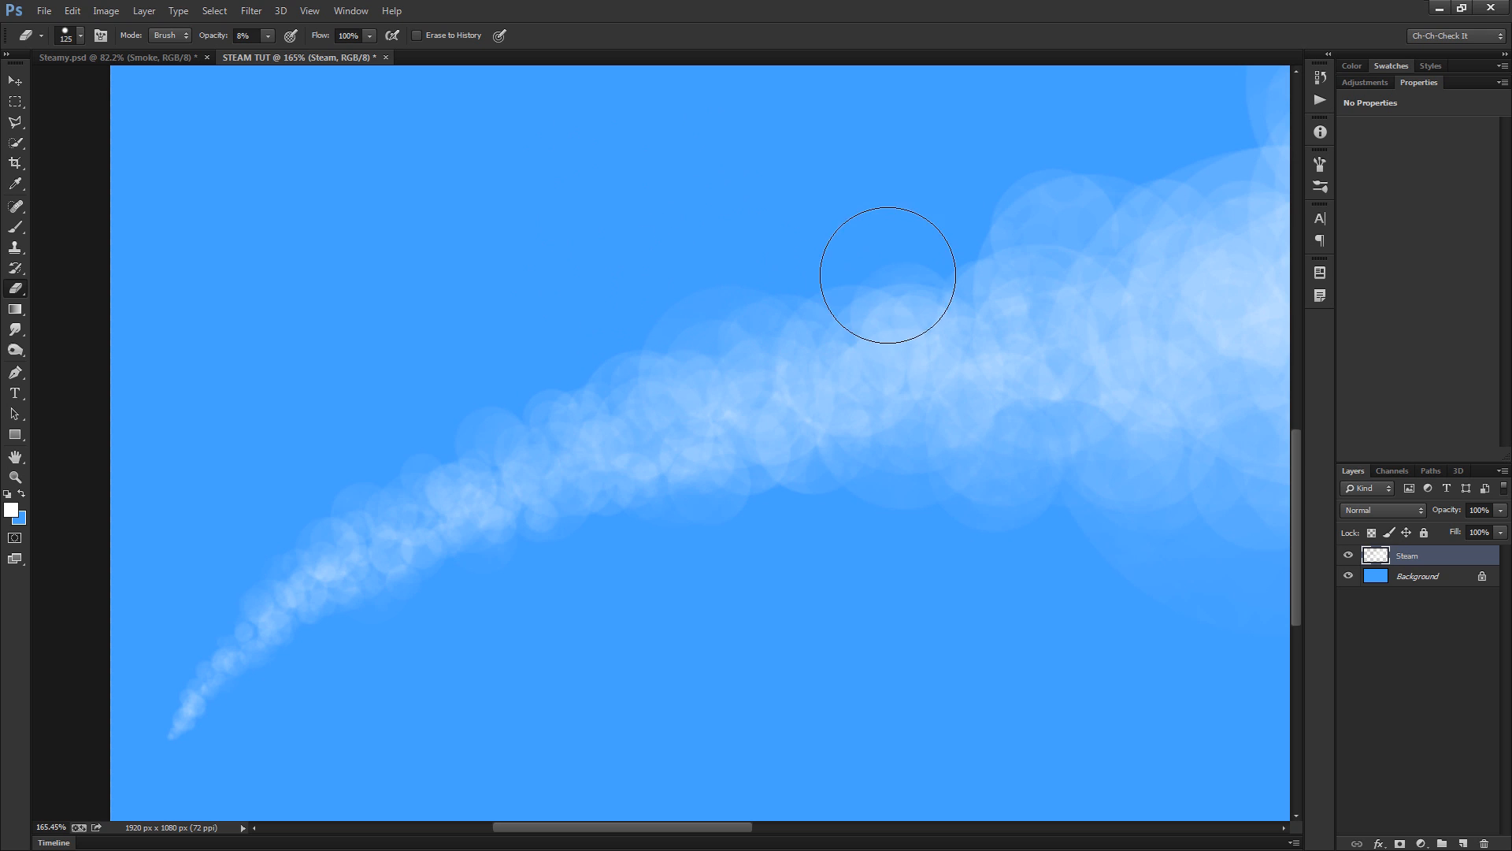
Enlarge the eraser from 175 px to 300 px and soften the plume's upper edge where it widens into the cloud
{"action": "left_click_drag", "start_coordinate": [1004, 260], "coordinate": [631, 317]}
{"action": "key", "text": "bracketright"}
{"action": "key", "text": "bracketright"}
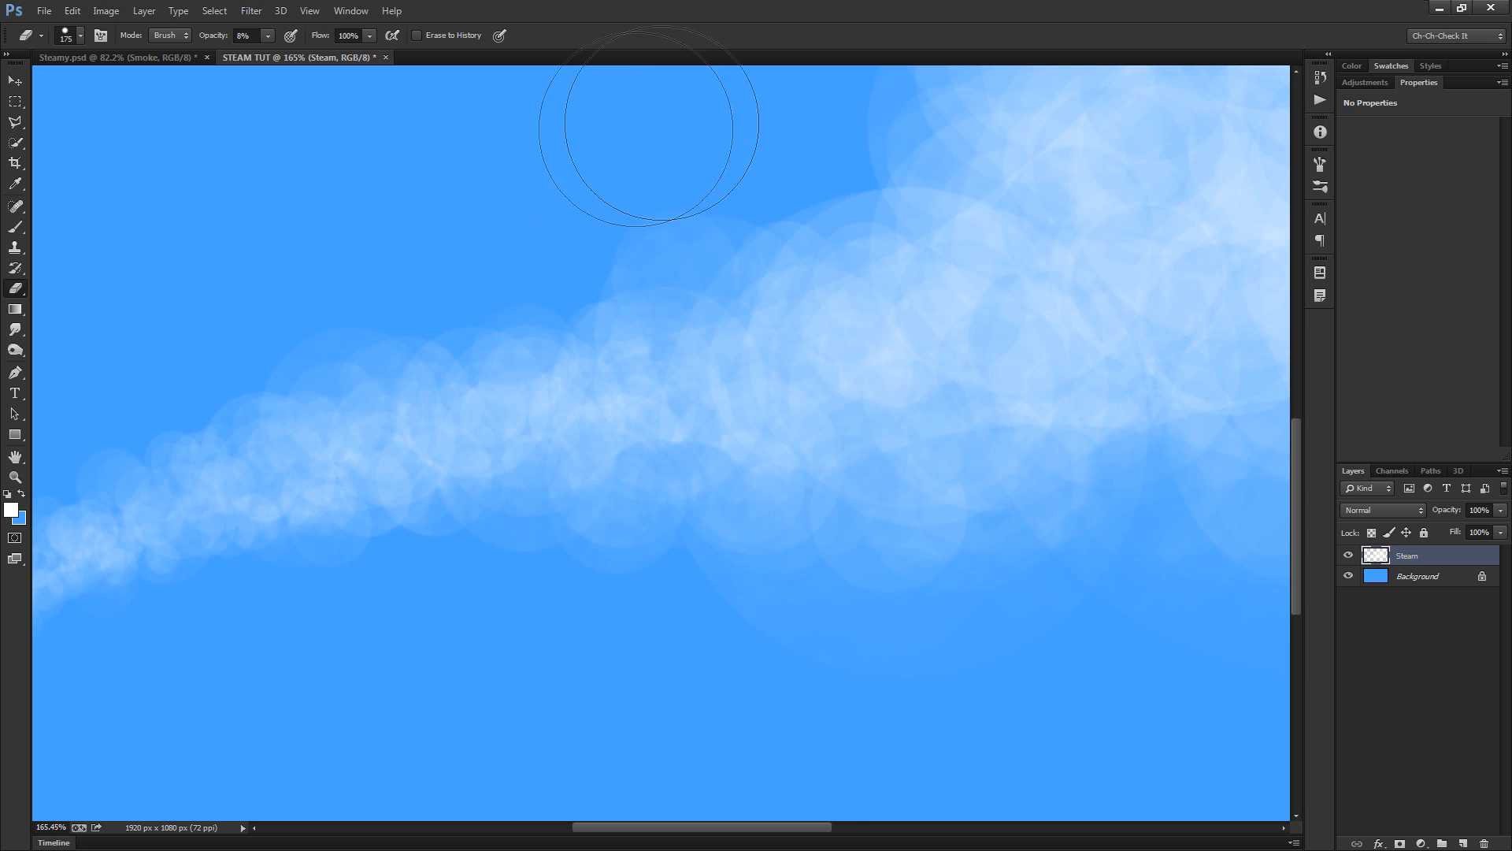
{"action": "scroll", "coordinate": [708, 185], "scroll_direction": "down", "scroll_amount": 2}
{"action": "scroll", "coordinate": [721, 196], "scroll_direction": "up", "scroll_amount": 2}
{"action": "left_click_drag", "start_coordinate": [743, 218], "coordinate": [565, 404]}
{"action": "key", "text": "bracketright"}
{"action": "key", "text": "bracketright"}
{"action": "key", "text": "bracketright"}
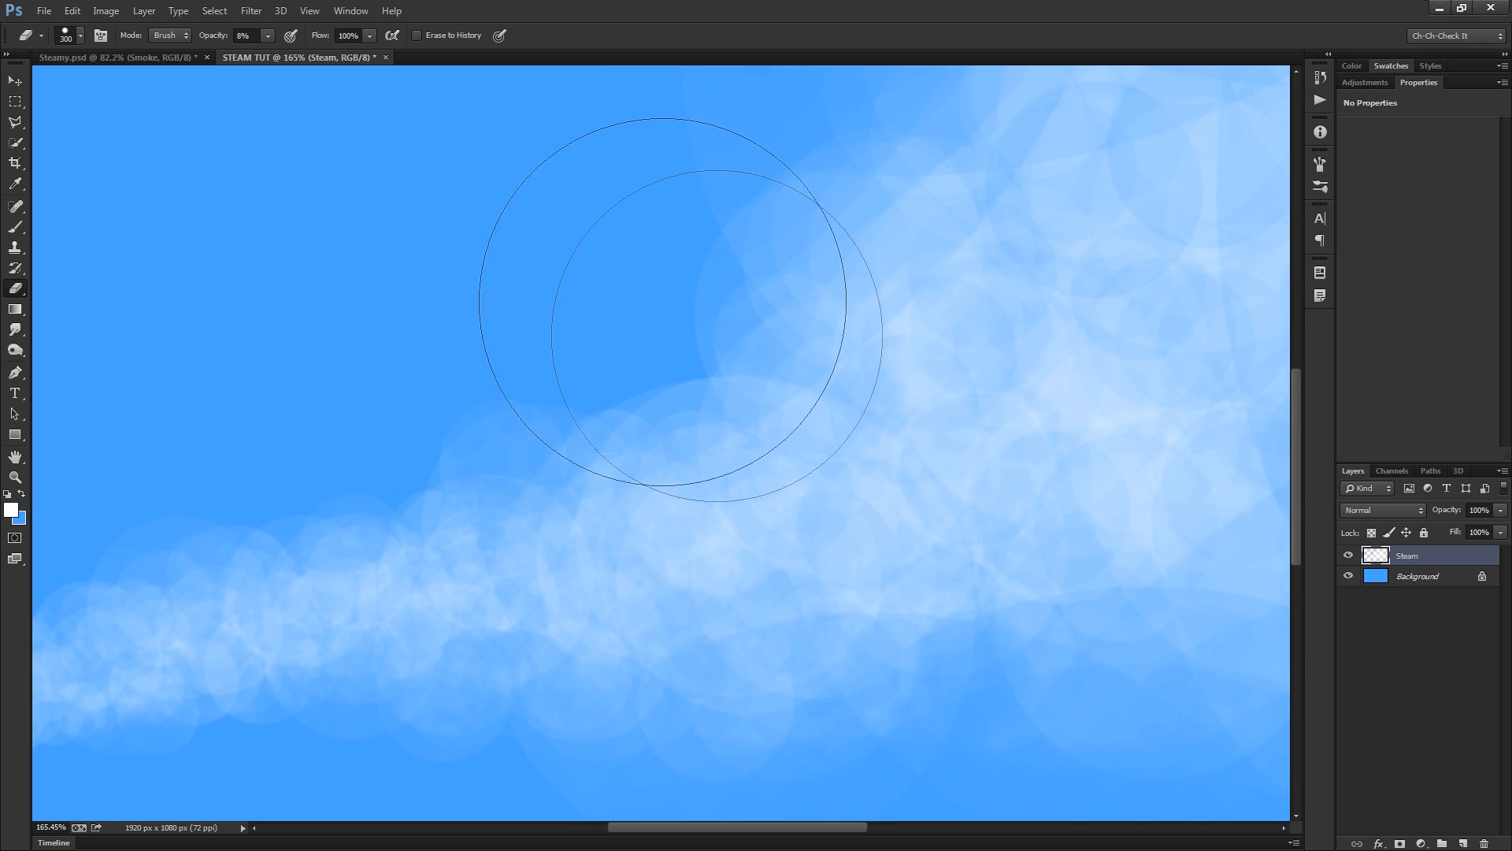
Enlarge the eraser to 400 px and on to 700 px to fade the cloud's upper-left outline
{"action": "key", "text": "bracketright"}
{"action": "key", "text": "bracketright"}
{"action": "scroll", "coordinate": [520, 237], "scroll_direction": "down", "scroll_amount": 3}
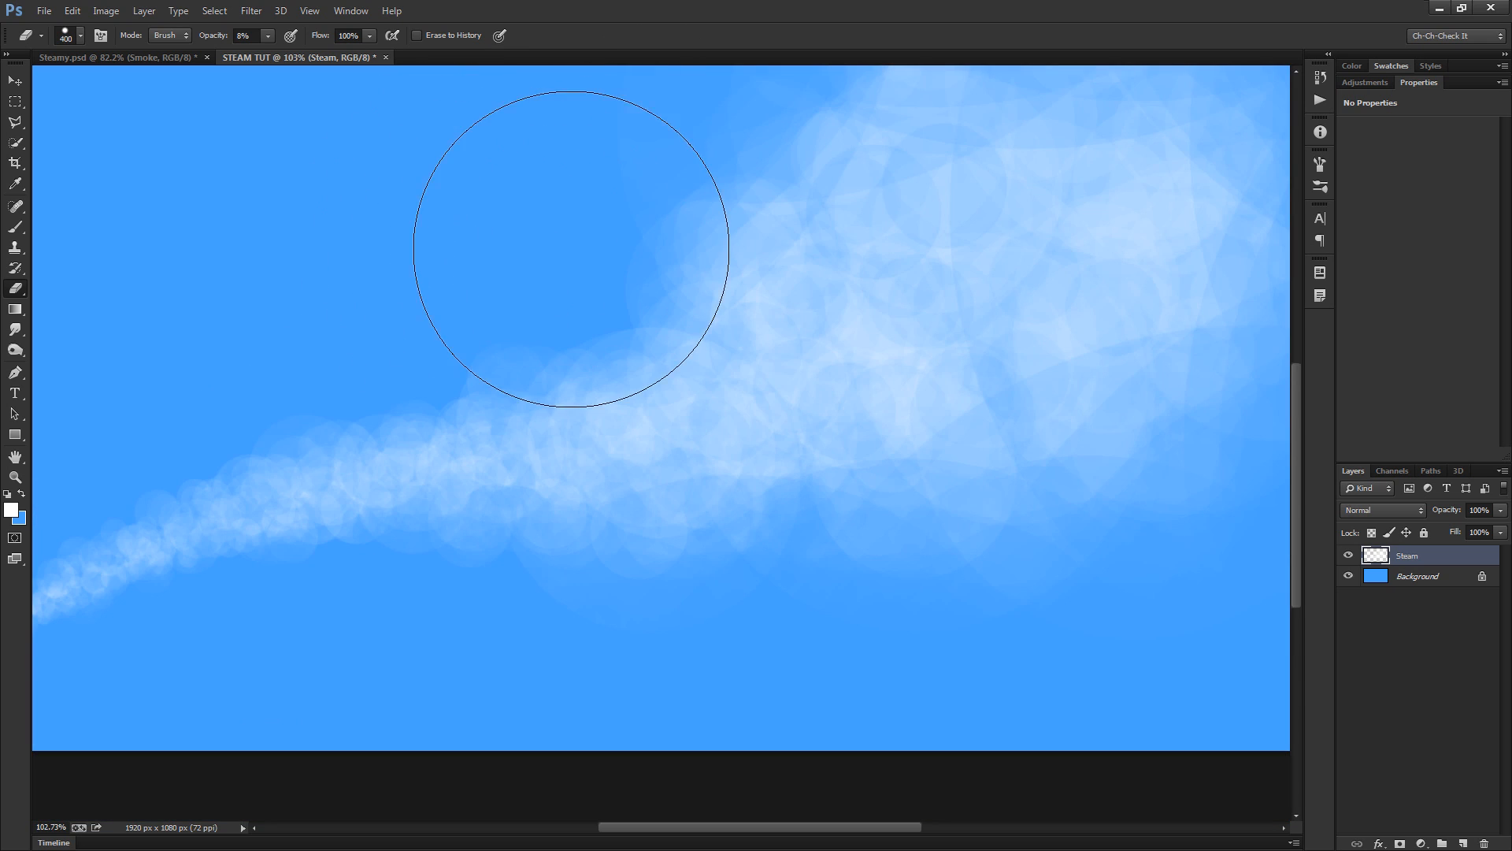
{"action": "scroll", "coordinate": [788, 236], "scroll_direction": "down", "scroll_amount": 1}
{"action": "scroll", "coordinate": [825, 316], "scroll_direction": "up", "scroll_amount": 1}
{"action": "key", "text": "bracketright"}
{"action": "key", "text": "bracketright"}
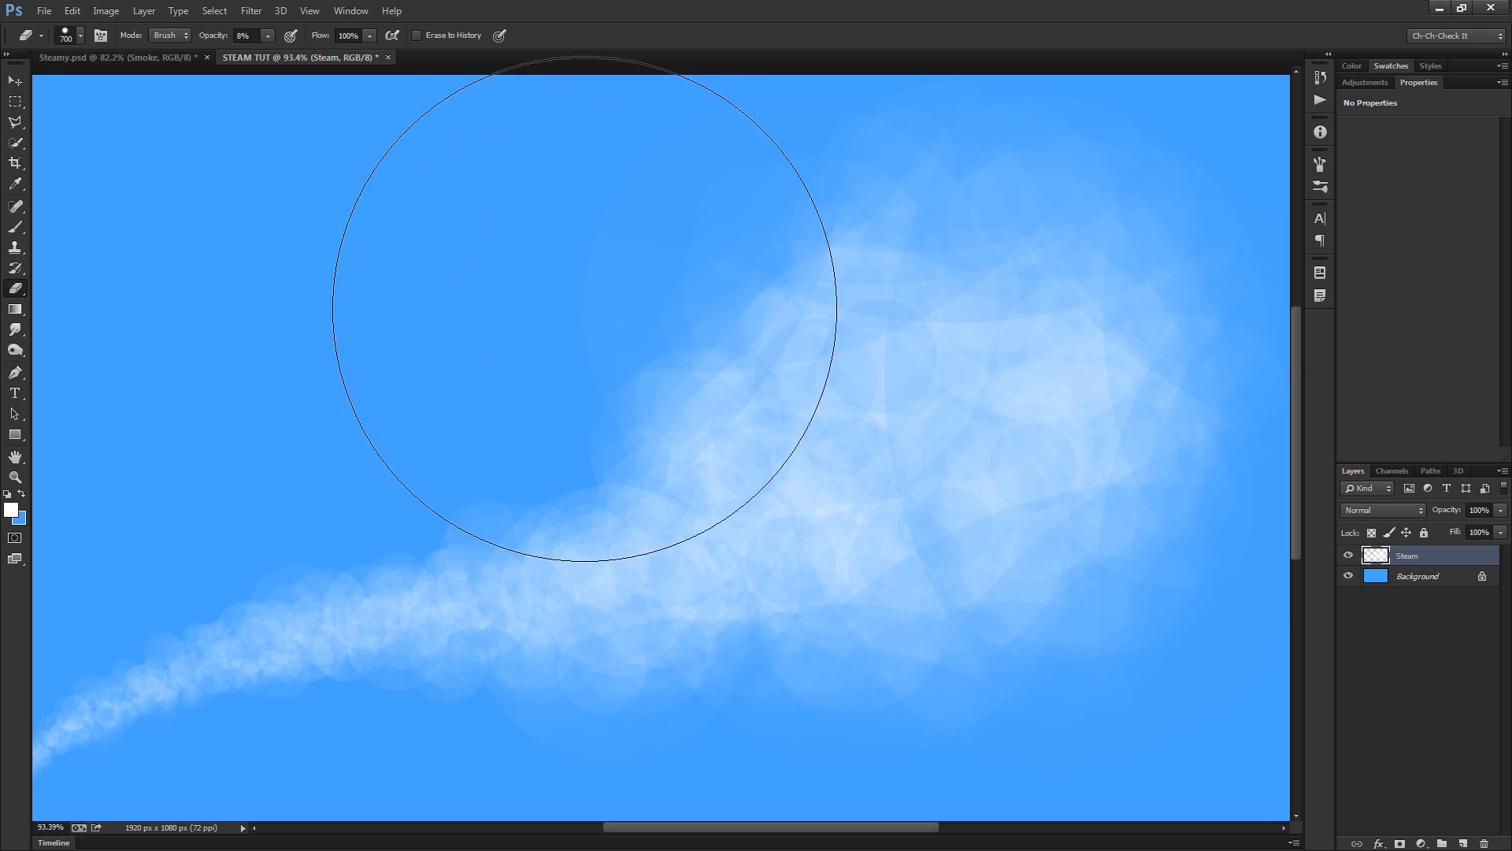
Reduce the eraser to 400 px and then 250 px to soften the upper edge of the plume's middle section
{"action": "key", "text": "bracketleft"}
{"action": "key", "text": "bracketleft"}
{"action": "key", "text": "bracketleft"}
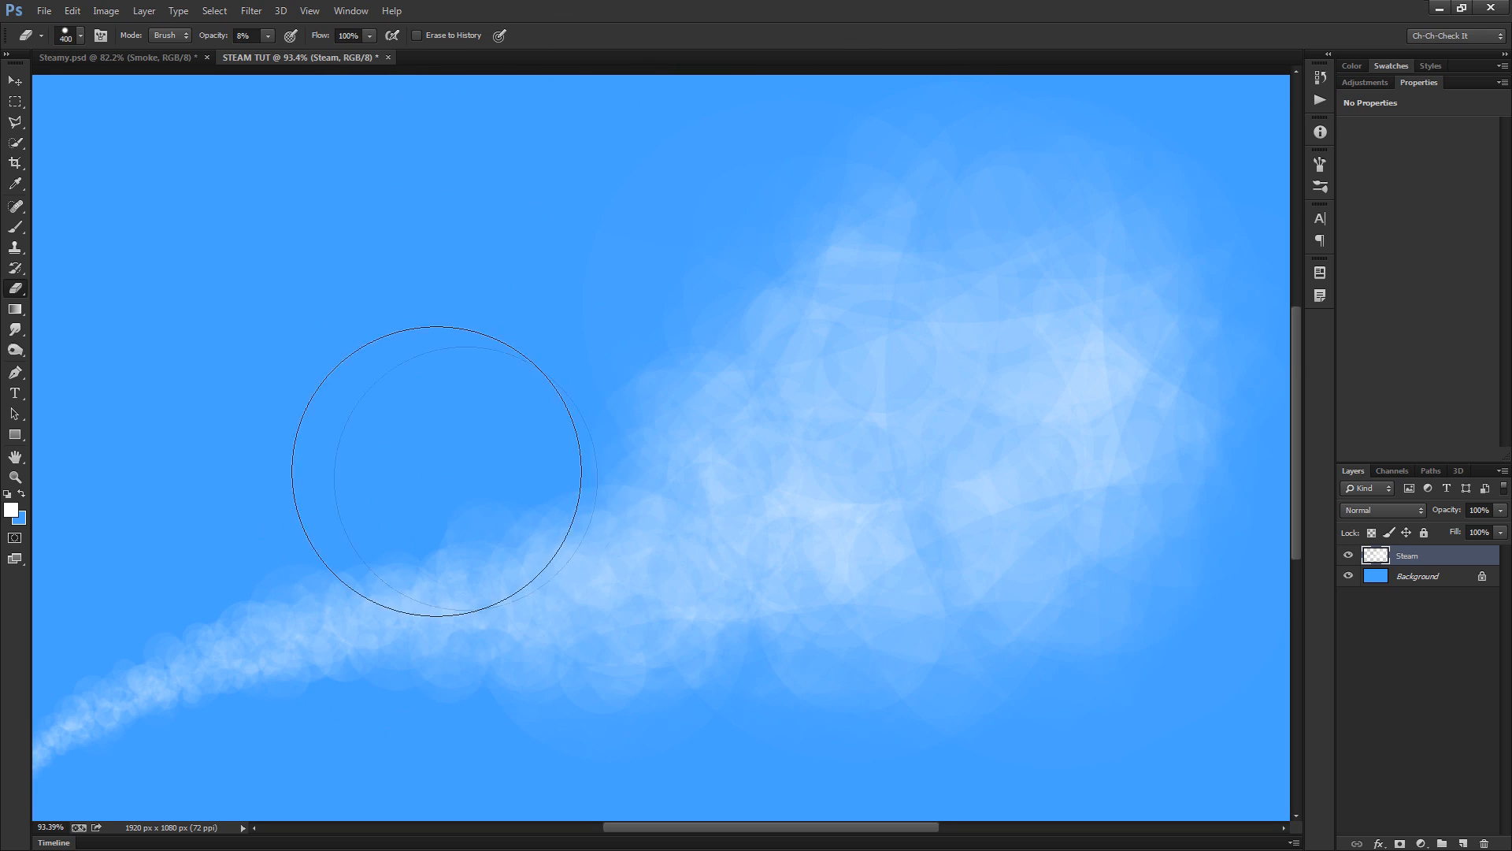
{"action": "scroll", "coordinate": [459, 547], "scroll_direction": "up", "scroll_amount": 3}
{"action": "left_click_drag", "start_coordinate": [459, 546], "coordinate": [605, 359]}
{"action": "key", "text": "bracketleft"}
{"action": "key", "text": "bracketleft"}
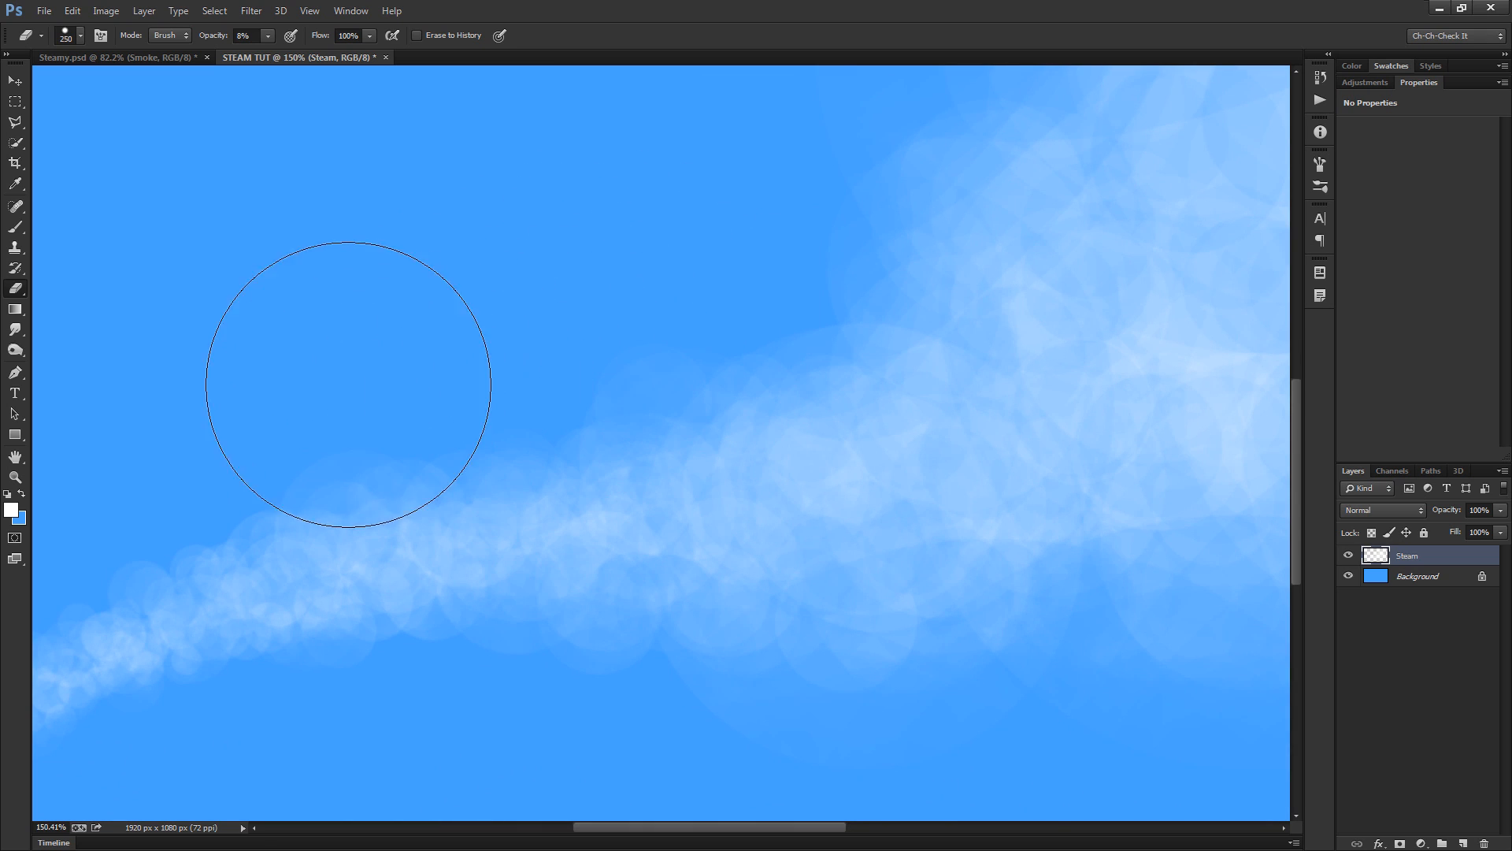
Enlarge the eraser to 400 px and fade the cloud's lower-right underside
{"action": "scroll", "coordinate": [787, 410], "scroll_direction": "down", "scroll_amount": 3}
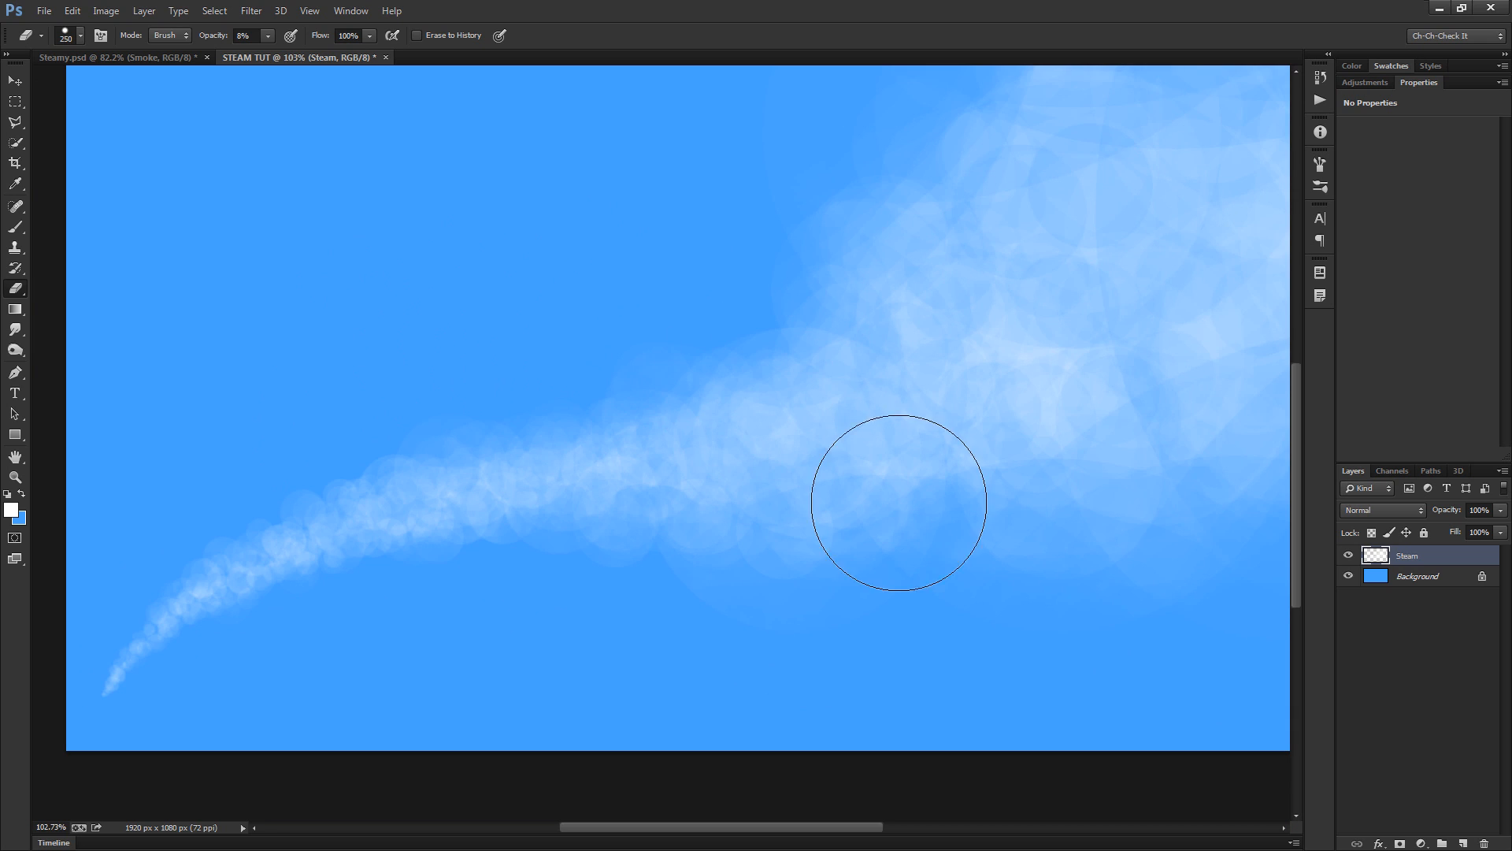
{"action": "scroll", "coordinate": [862, 553], "scroll_direction": "up", "scroll_amount": 4}
{"action": "scroll", "coordinate": [1033, 621], "scroll_direction": "down", "scroll_amount": 3}
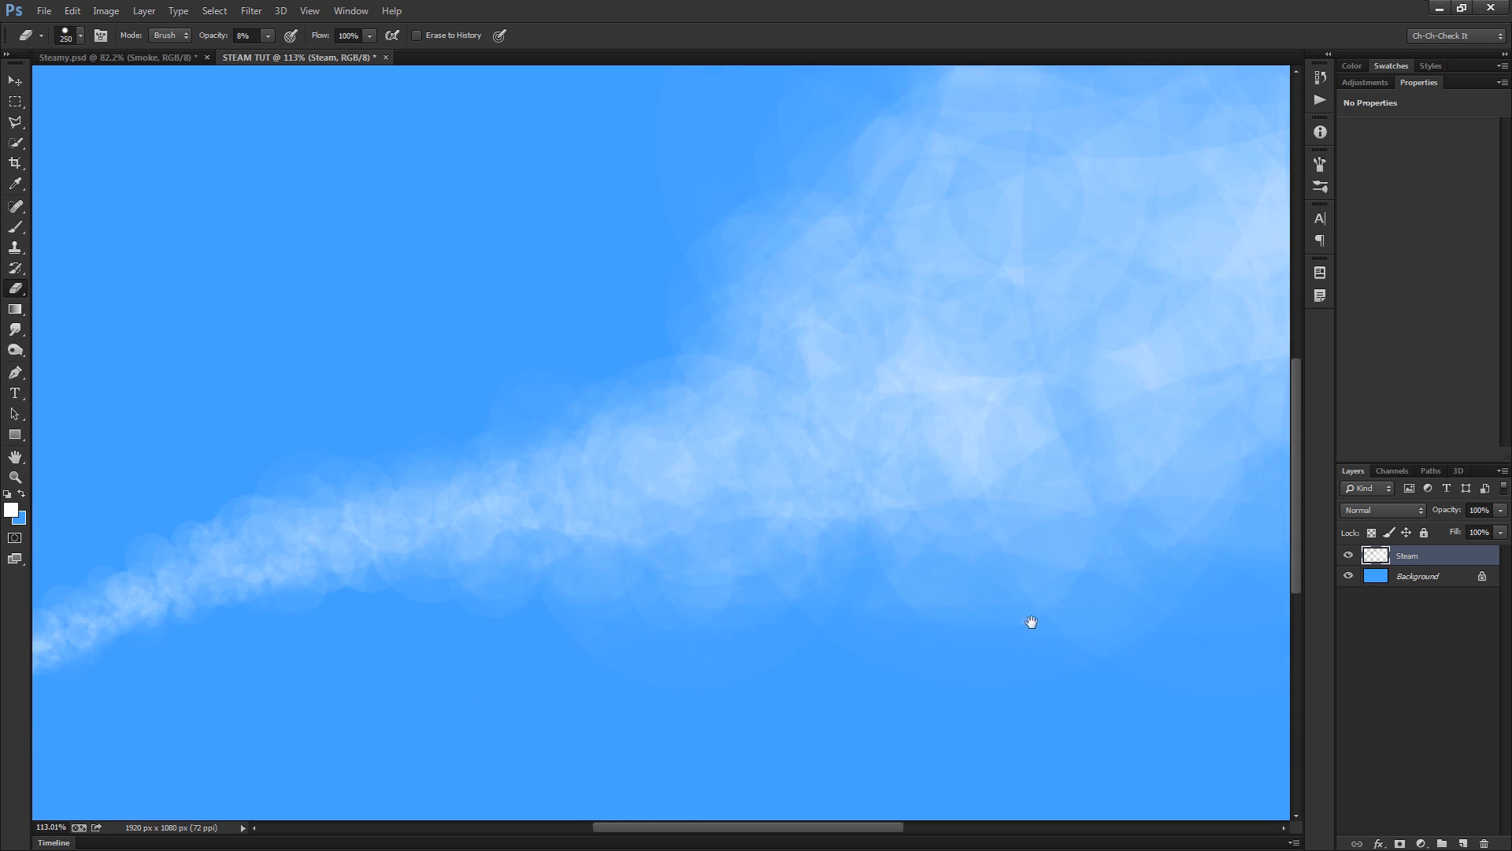
{"action": "key", "text": "bracketright"}
{"action": "key", "text": "bracketright"}
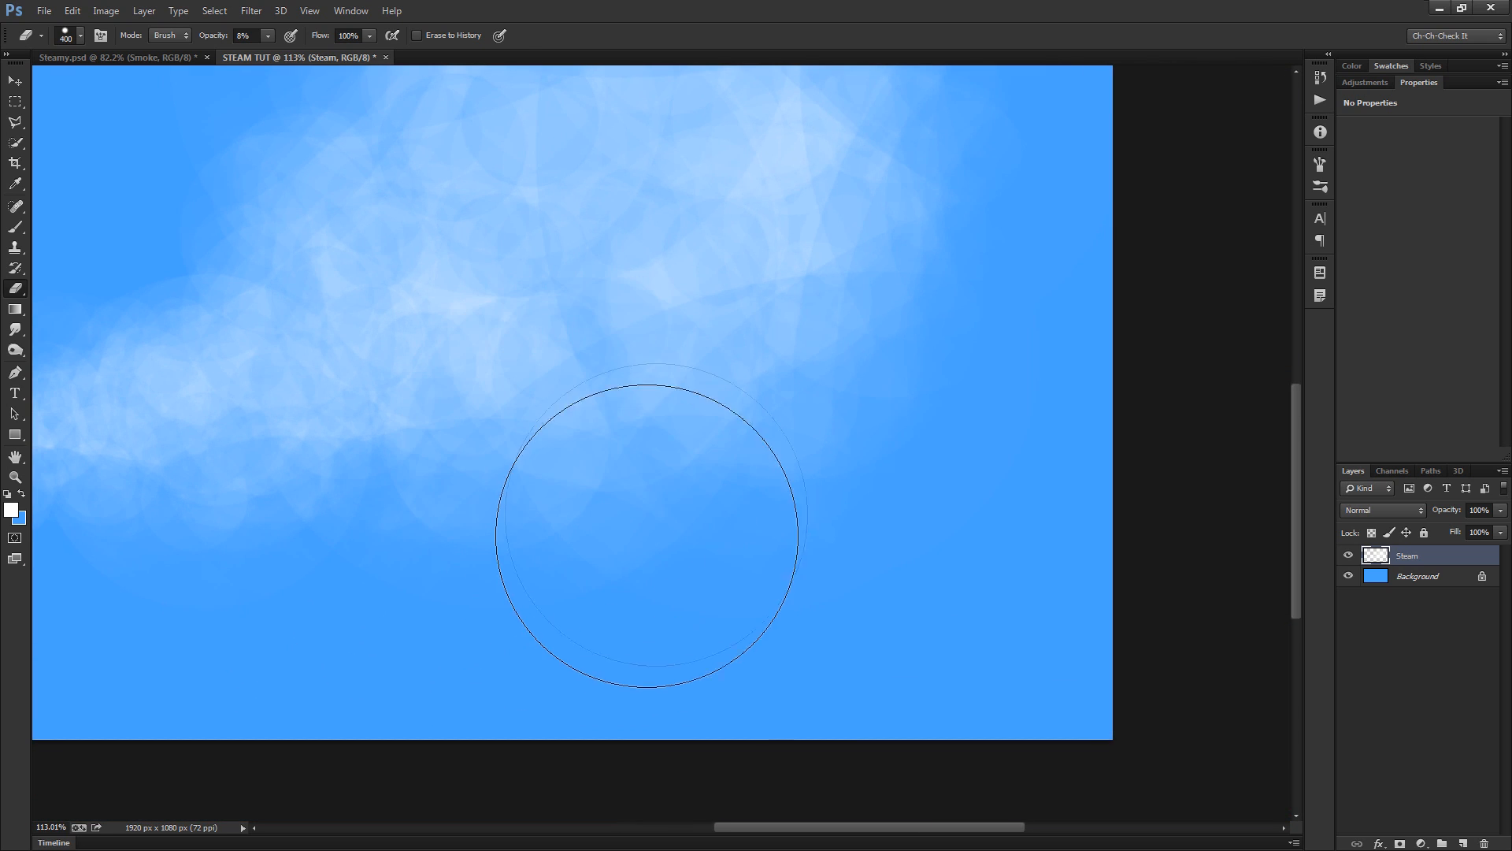
{"action": "mouse_move", "coordinate": [830, 330]}
{"action": "left_mouse_down"}
{"action": "mouse_move", "coordinate": [746, 375]}
{"action": "mouse_move", "coordinate": [820, 447]}
{"action": "mouse_move", "coordinate": [628, 517]}
{"action": "mouse_move", "coordinate": [465, 614]}
{"action": "left_mouse_up"}
{"action": "scroll", "coordinate": [979, 496], "scroll_direction": "down", "scroll_amount": 2}
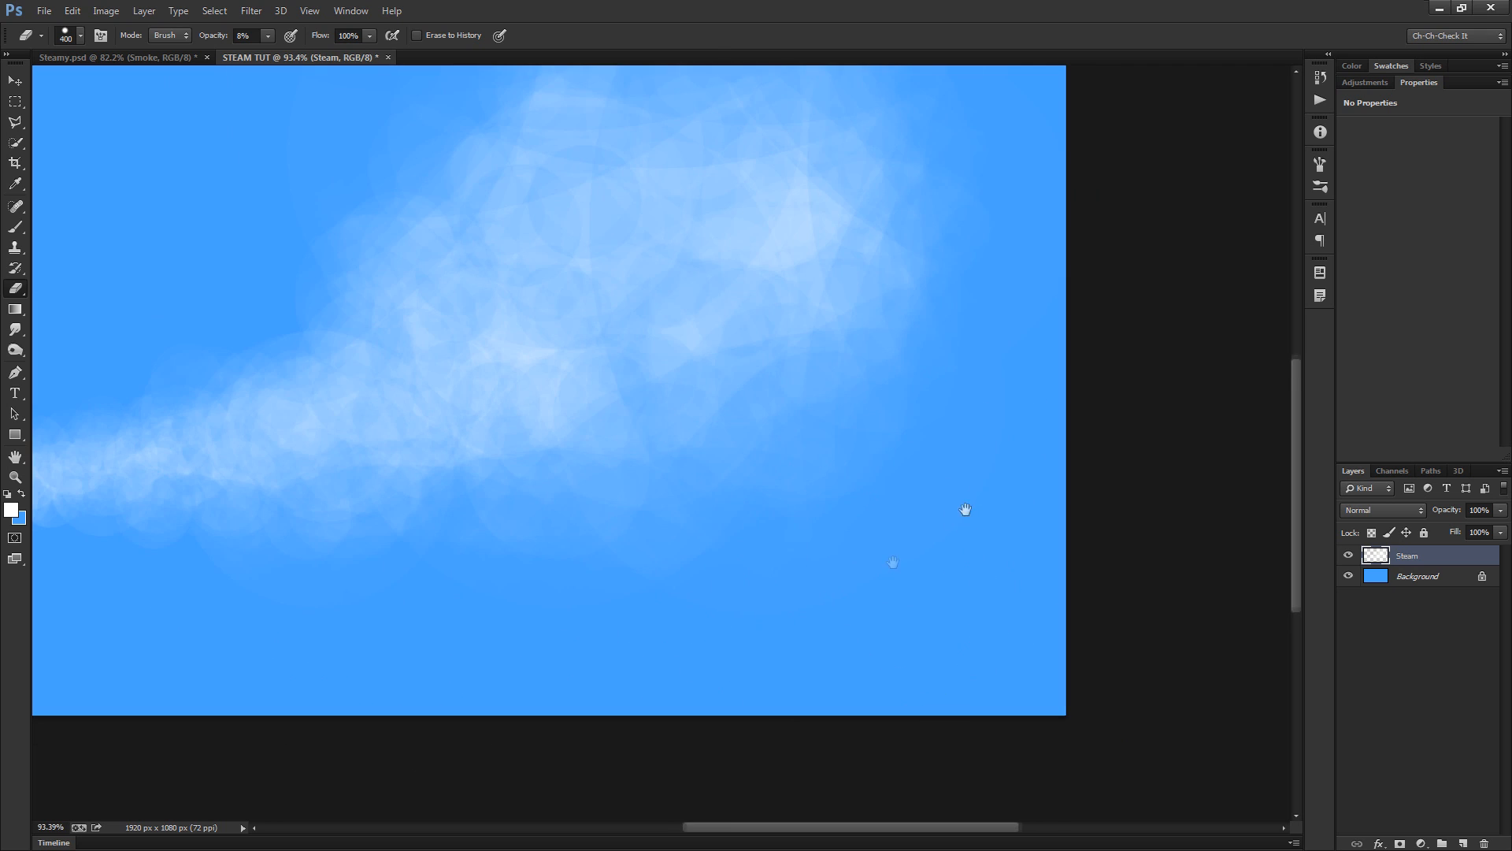
Enlarge the eraser to 700 px and then 800 px to fade the cloud's right side and top
{"action": "key", "text": "bracketright"}
{"action": "key", "text": "bracketright"}
{"action": "mouse_move", "coordinate": [754, 396]}
{"action": "left_mouse_down"}
{"action": "mouse_move", "coordinate": [866, 369]}
{"action": "mouse_move", "coordinate": [802, 365]}
{"action": "mouse_move", "coordinate": [927, 333]}
{"action": "left_mouse_up"}
{"action": "left_click_drag", "start_coordinate": [842, 500], "coordinate": [948, 695]}
{"action": "key", "text": "bracketright"}
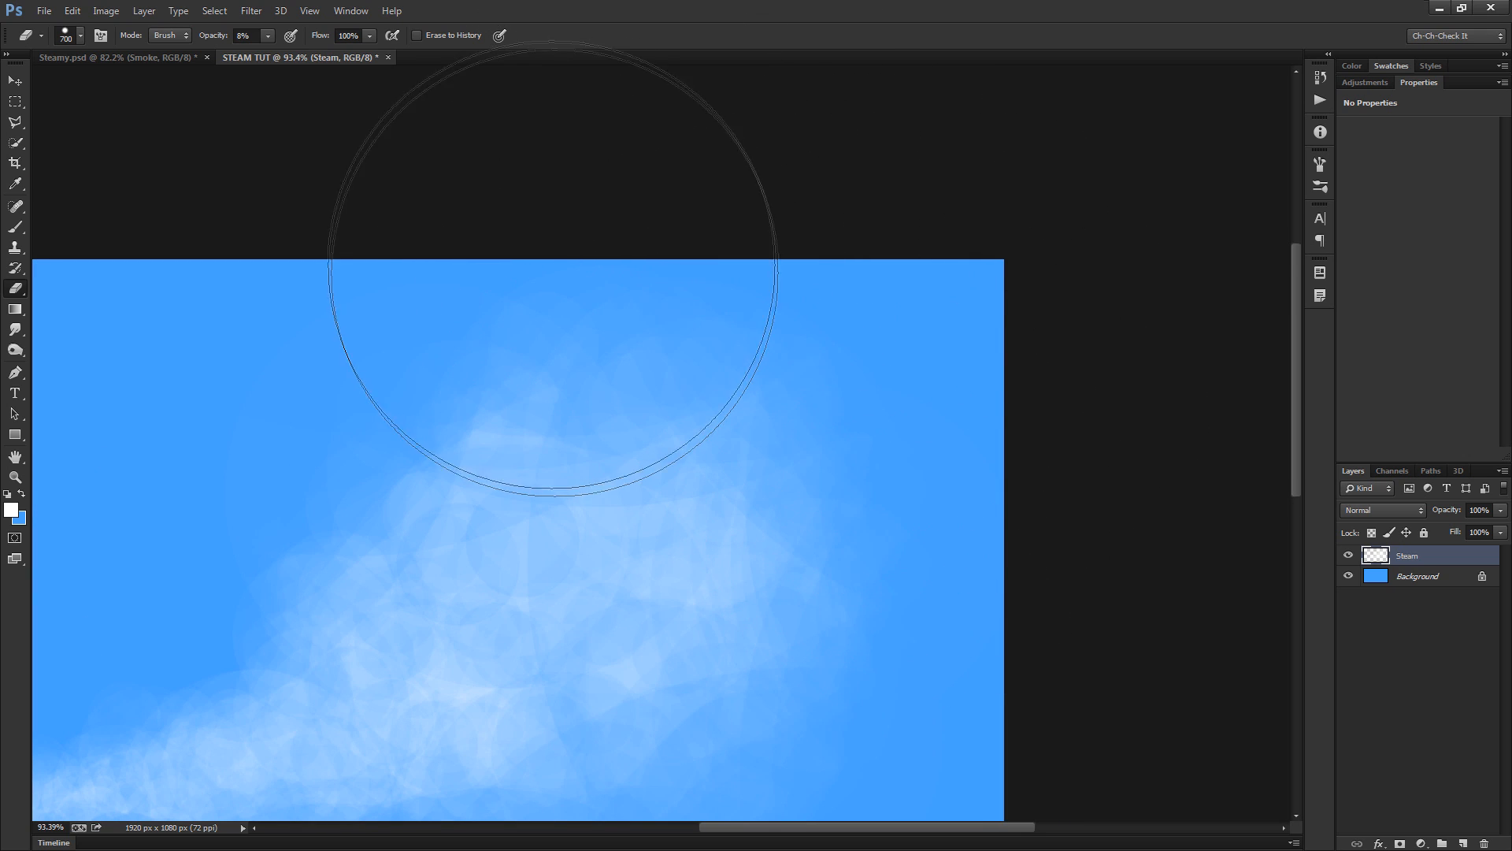
{"action": "key", "text": "bracketright"}
{"action": "mouse_move", "coordinate": [520, 212]}
{"action": "left_mouse_down"}
{"action": "mouse_move", "coordinate": [346, 255]}
{"action": "mouse_move", "coordinate": [386, 253]}
{"action": "left_mouse_up"}
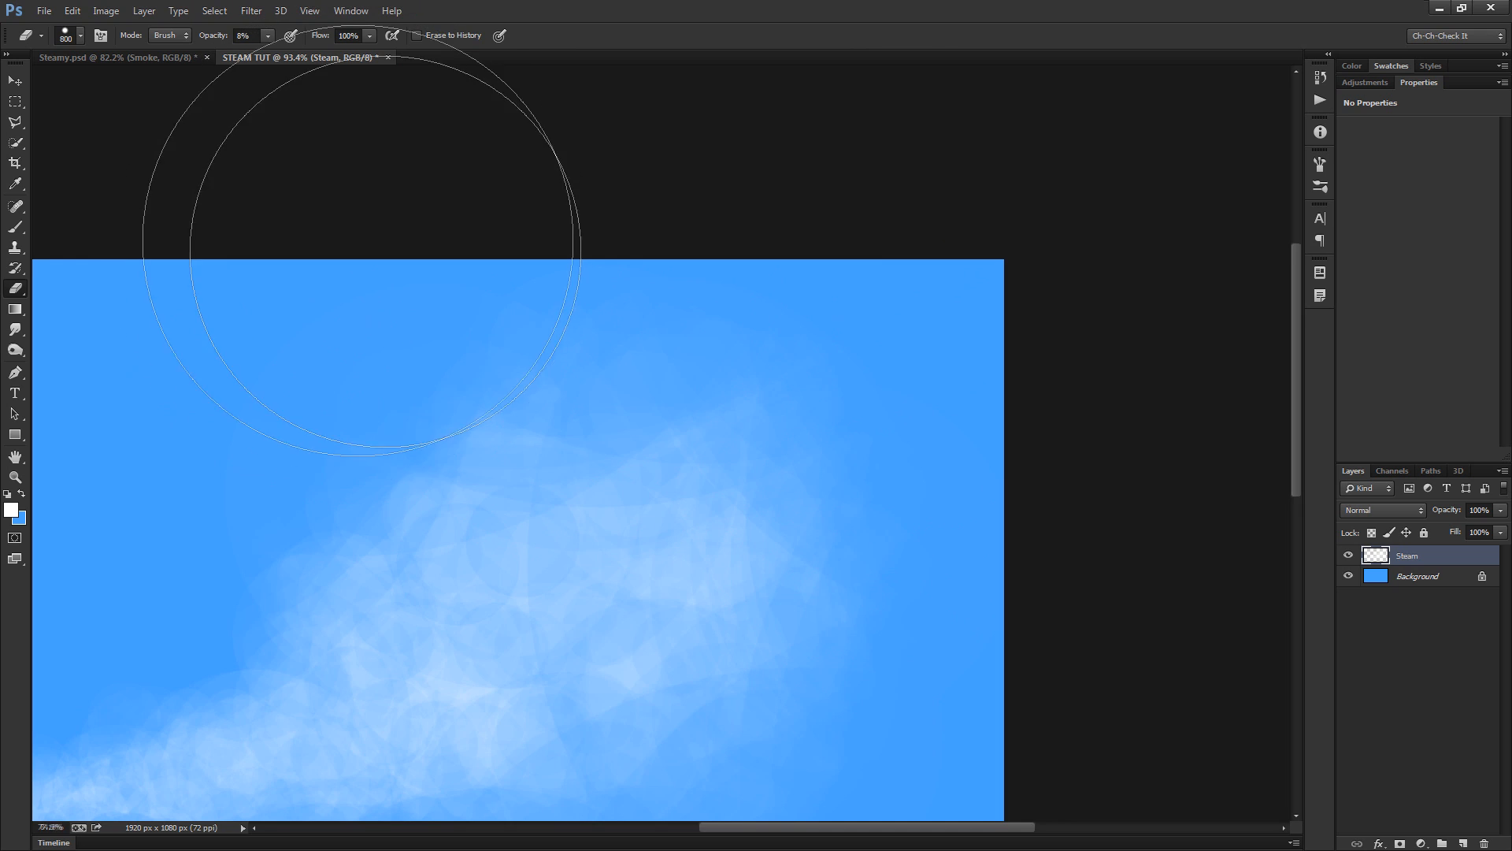
{"action": "left_click_drag", "start_coordinate": [480, 473], "coordinate": [423, 474]}
Reduce the eraser in stages from 800 px to 250 px and soften the edges of the plume's narrow section
{"action": "scroll", "coordinate": [848, 512], "scroll_direction": "up", "scroll_amount": 2}
{"action": "left_click_drag", "start_coordinate": [849, 512], "coordinate": [1105, 418]}
{"action": "left_click_drag", "start_coordinate": [943, 551], "coordinate": [909, 507]}
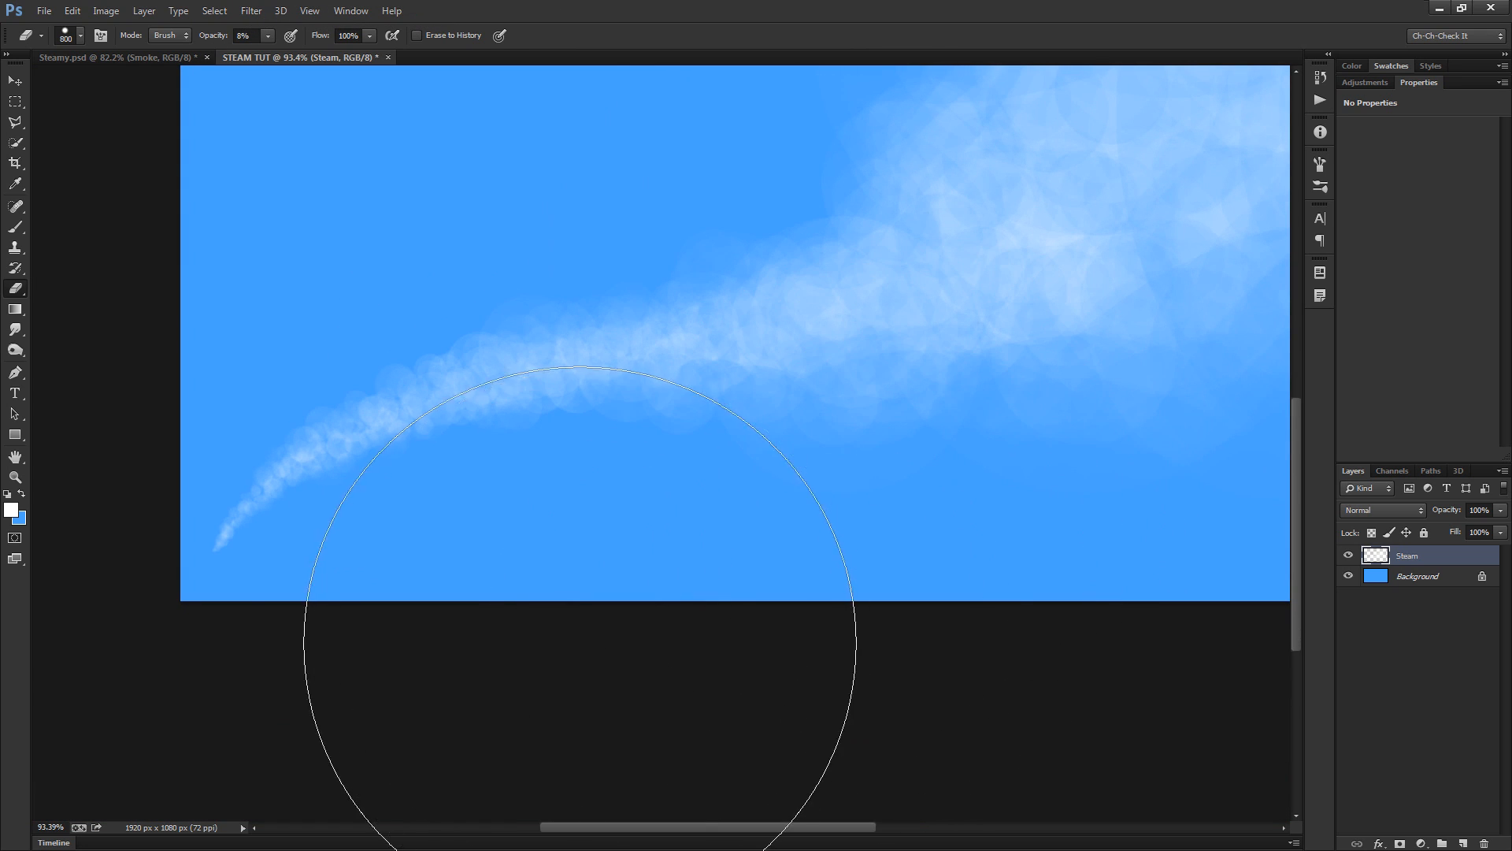
{"action": "key", "text": "bracketleft"}
{"action": "key", "text": "bracketleft"}
{"action": "key", "text": "bracketleft"}
{"action": "key", "text": "bracketleft"}
{"action": "key", "text": "bracketleft"}
{"action": "key", "text": "bracketleft"}
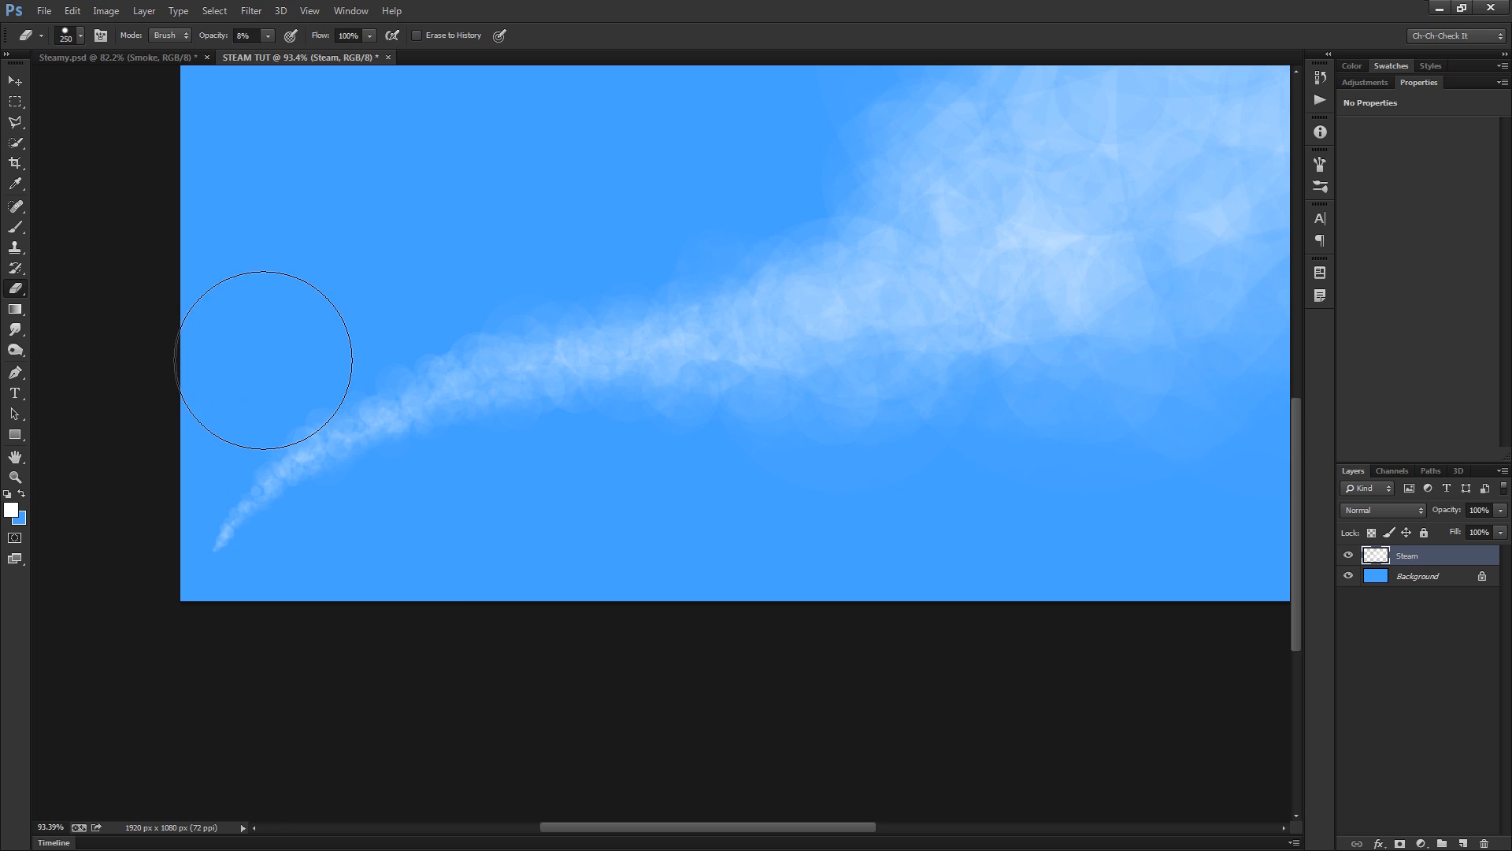
Switch to the Brush tool and reduce it from 500 px to 50 px for touching up the plume's narrow section
{"action": "scroll", "coordinate": [782, 415], "scroll_direction": "down", "scroll_amount": 2}
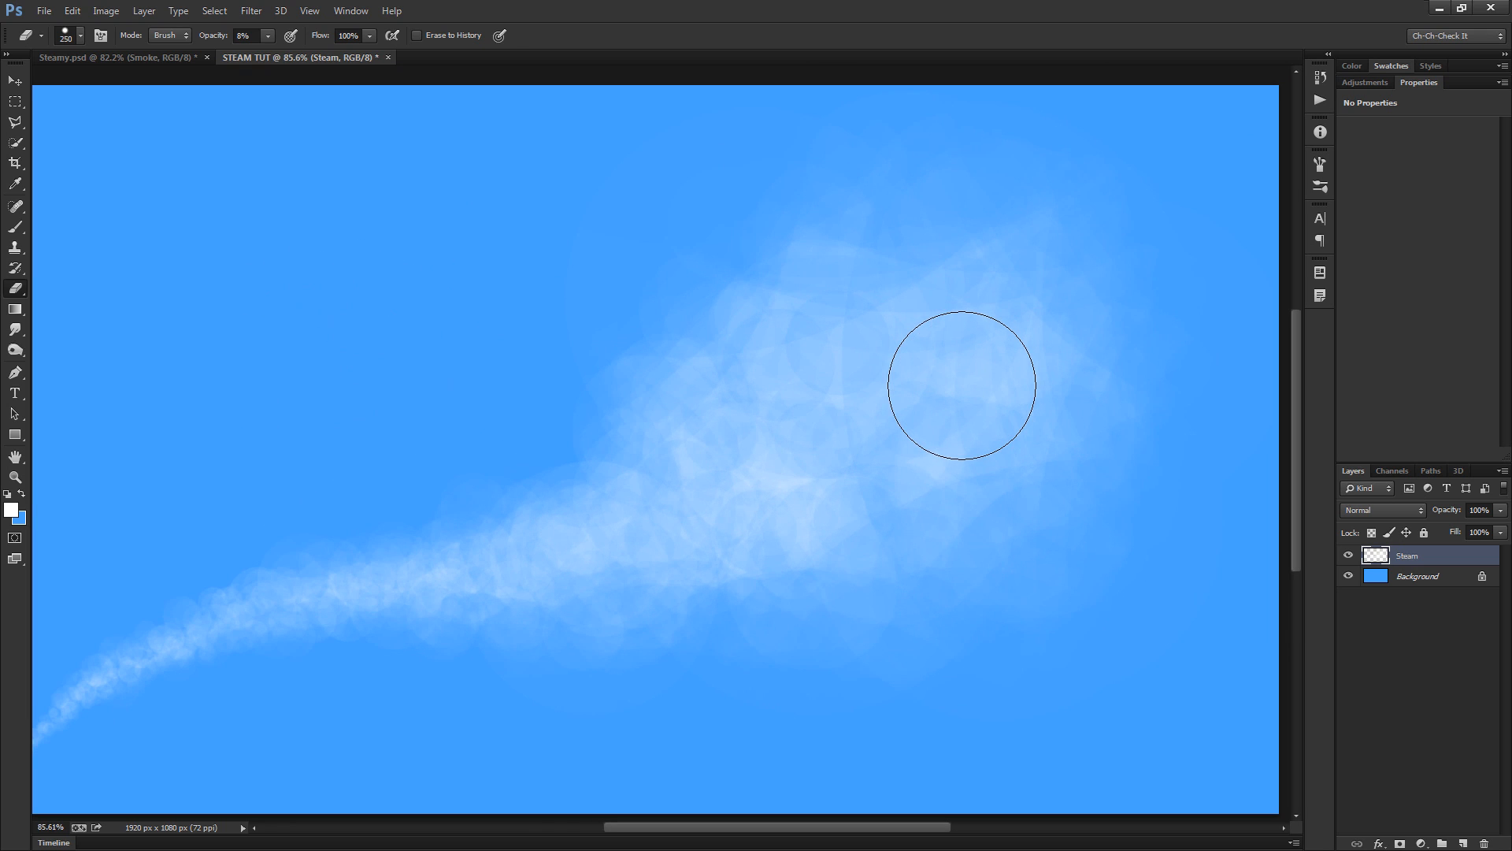
{"action": "key", "text": "b"}
{"action": "scroll", "coordinate": [655, 540], "scroll_direction": "up", "scroll_amount": 2}
{"action": "mouse_move", "coordinate": [655, 540]}
{"action": "left_mouse_down"}
{"action": "mouse_move", "coordinate": [1057, 442]}
{"action": "mouse_move", "coordinate": [783, 541]}
{"action": "mouse_move", "coordinate": [566, 557]}
{"action": "mouse_move", "coordinate": [719, 551]}
{"action": "left_mouse_up"}
{"action": "scroll", "coordinate": [691, 431], "scroll_direction": "down", "scroll_amount": 4}
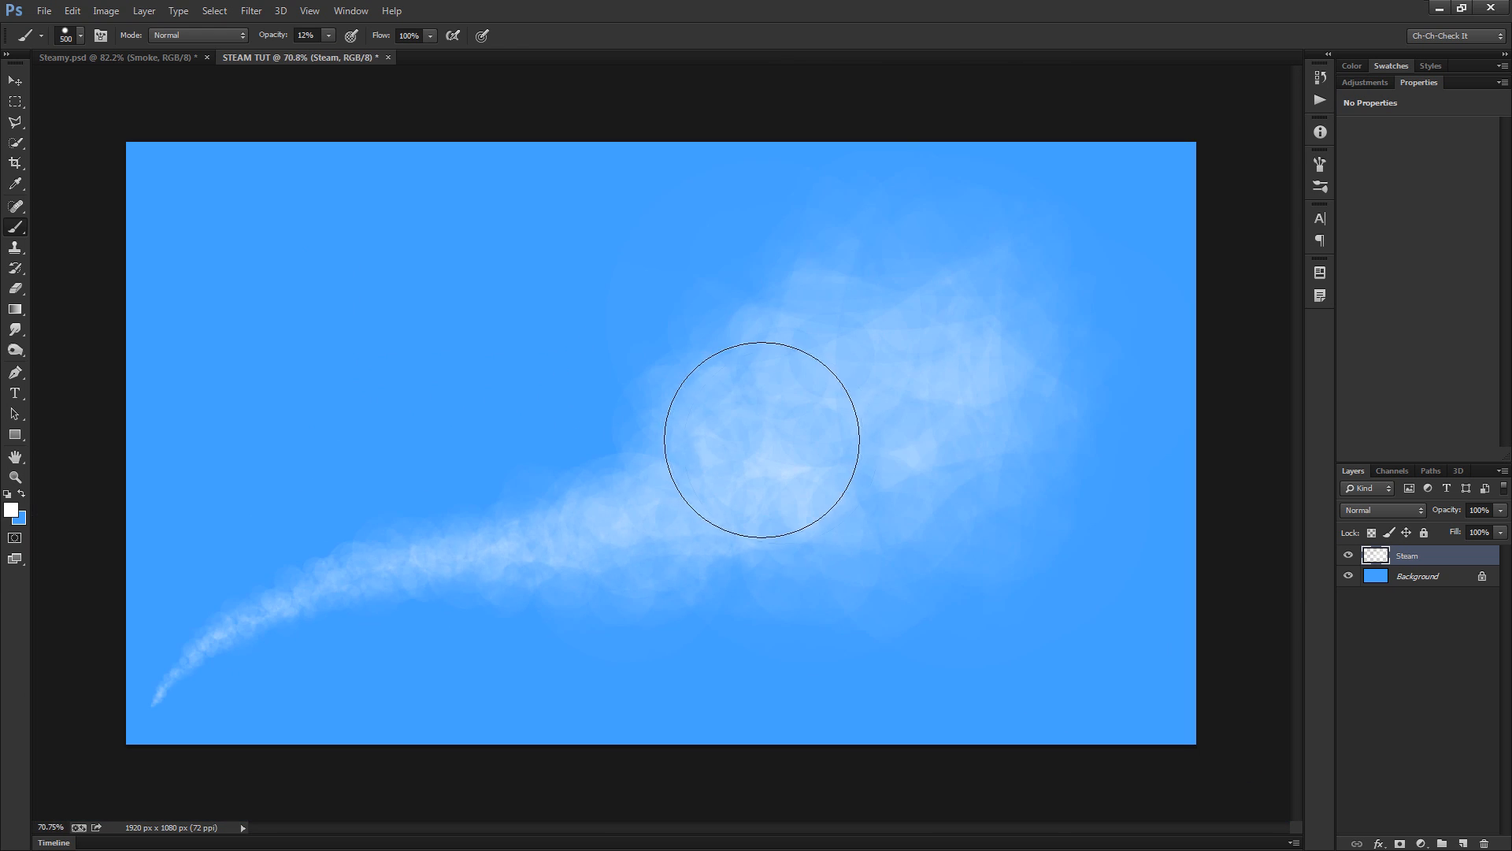
{"action": "scroll", "coordinate": [611, 605], "scroll_direction": "up", "scroll_amount": 3}
{"action": "left_click_drag", "start_coordinate": [661, 636], "coordinate": [907, 600]}
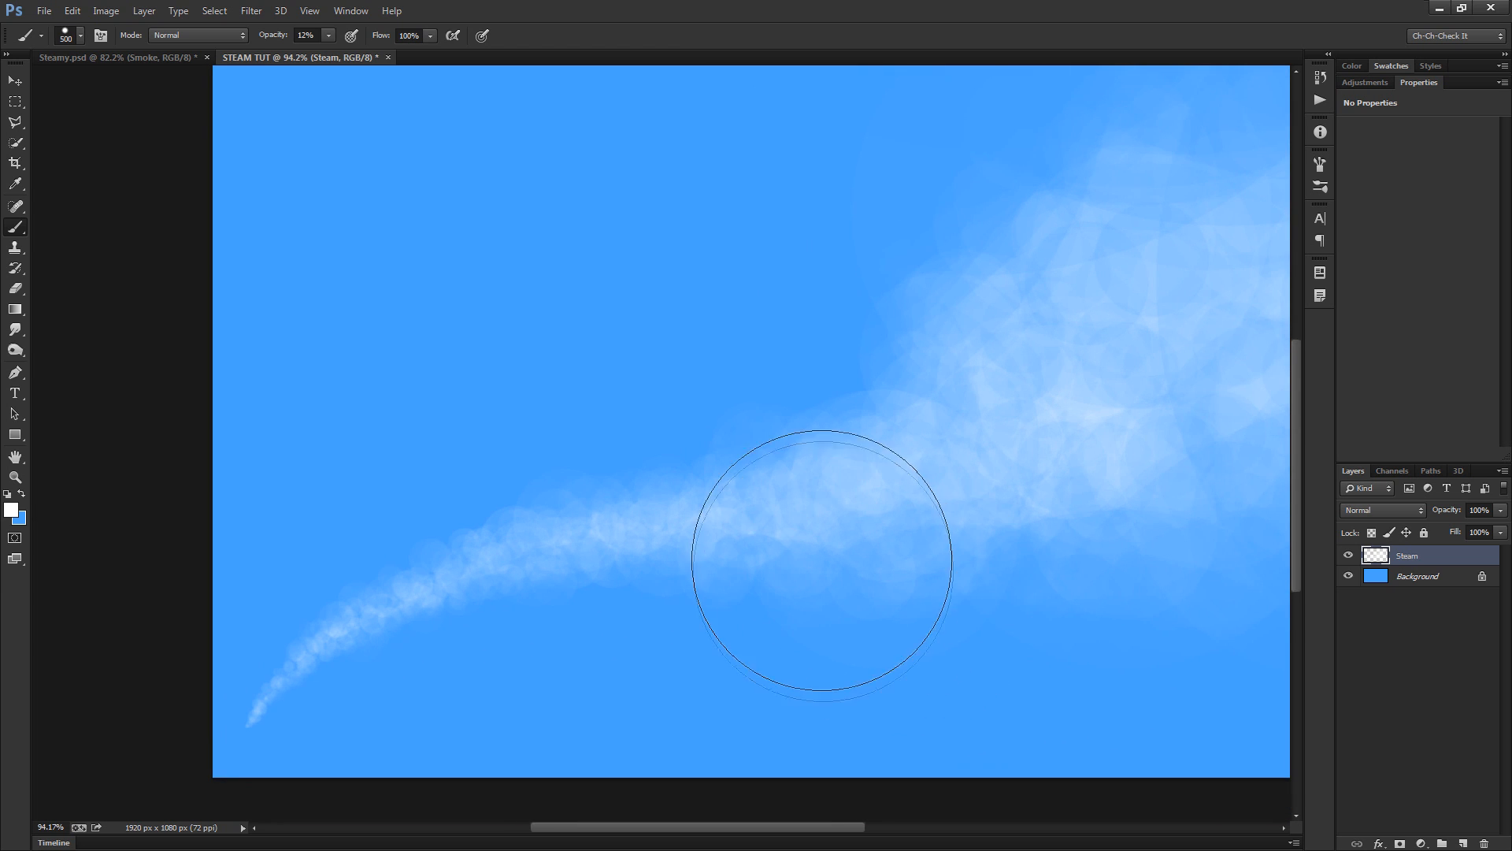
{"action": "scroll", "coordinate": [826, 574], "scroll_direction": "up", "scroll_amount": 3}
{"action": "left_click_drag", "start_coordinate": [825, 574], "coordinate": [905, 521]}
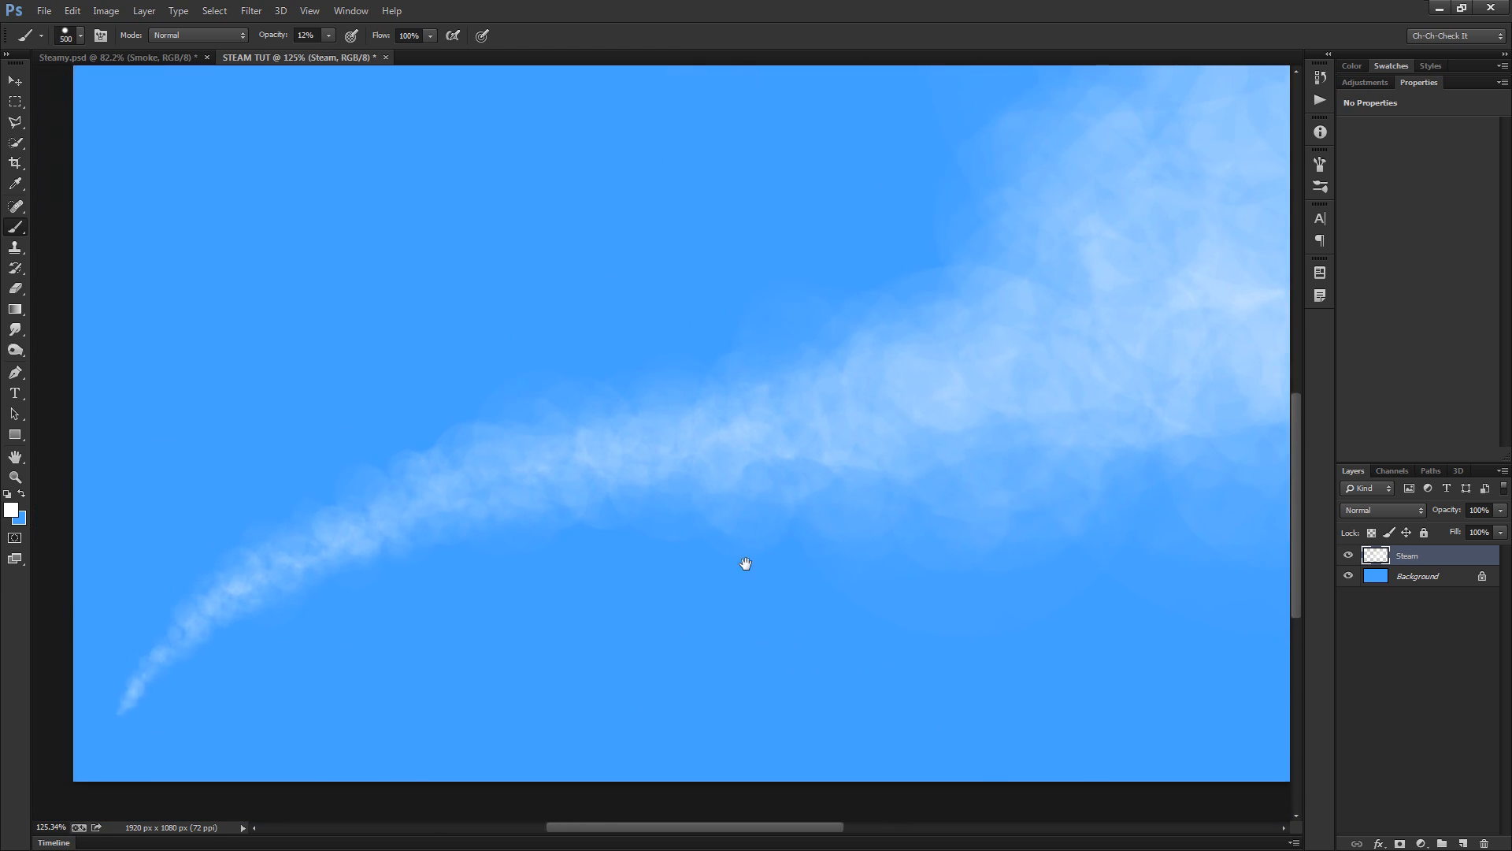
{"action": "key", "text": "bracketleft"}
{"action": "key", "text": "bracketleft"}
{"action": "key", "text": "bracketleft"}
{"action": "key", "text": "bracketleft"}
{"action": "key", "text": "bracketleft"}
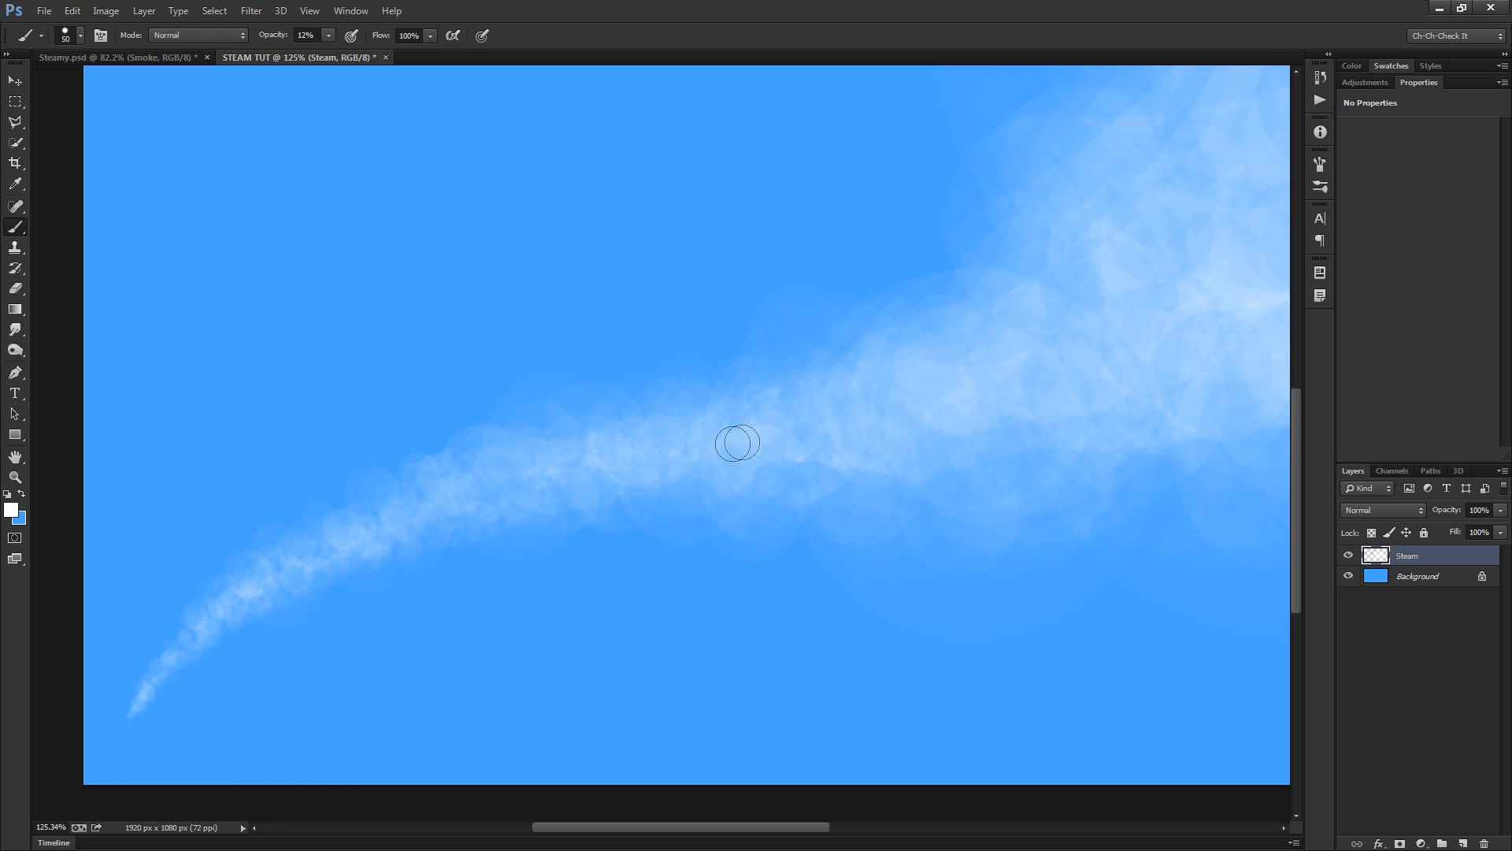
Set the brush opacity to 5% and dab white circles at about 45 px along the plume's narrow start
{"action": "scroll", "coordinate": [738, 442], "scroll_direction": "down", "scroll_amount": 4}
{"action": "scroll", "coordinate": [731, 470], "scroll_direction": "up", "scroll_amount": 1}
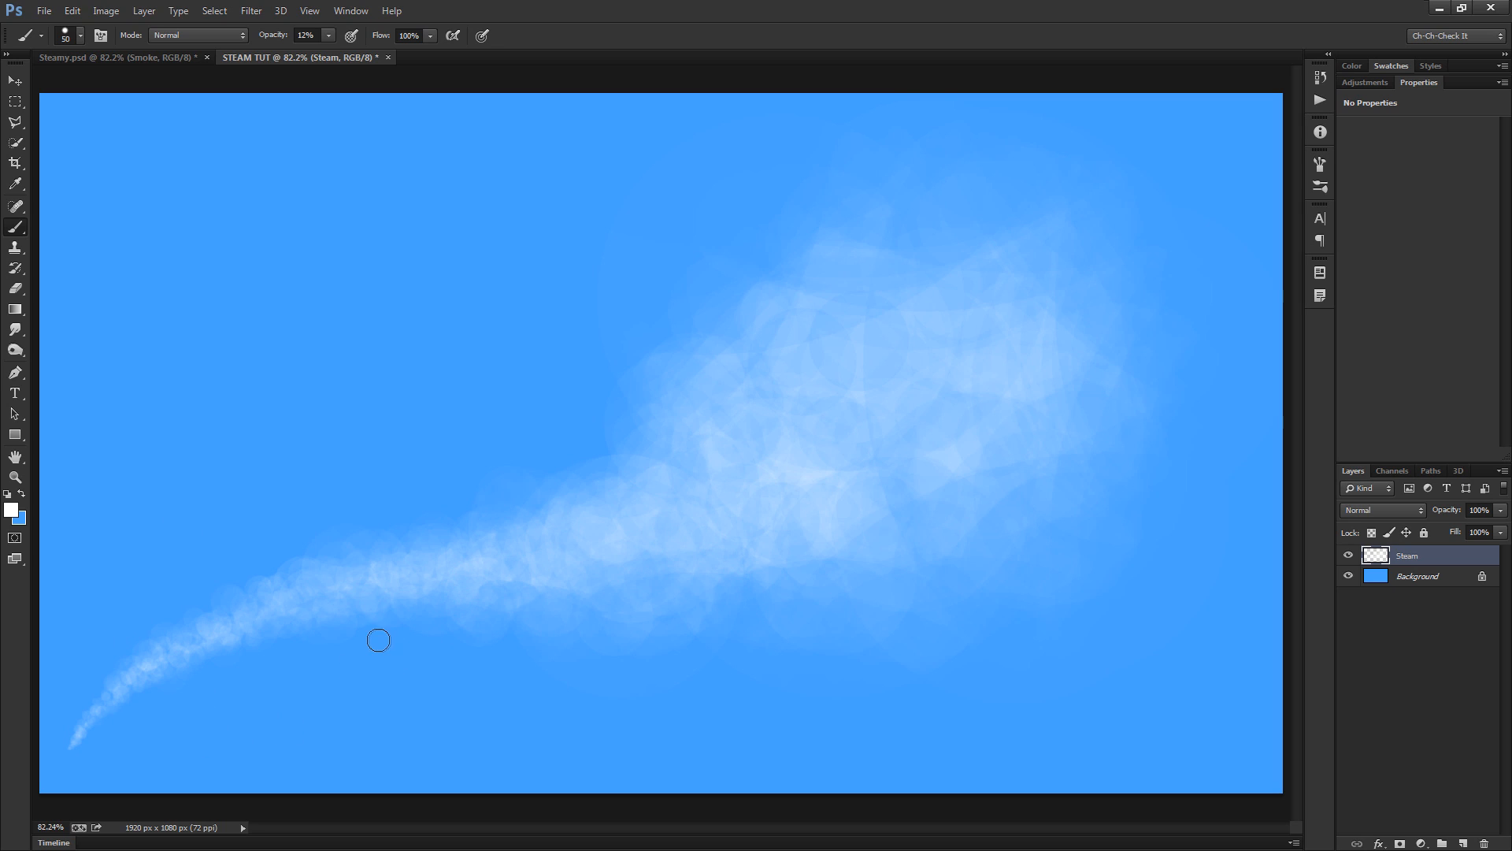
{"action": "scroll", "coordinate": [348, 530], "scroll_direction": "up", "scroll_amount": 4}
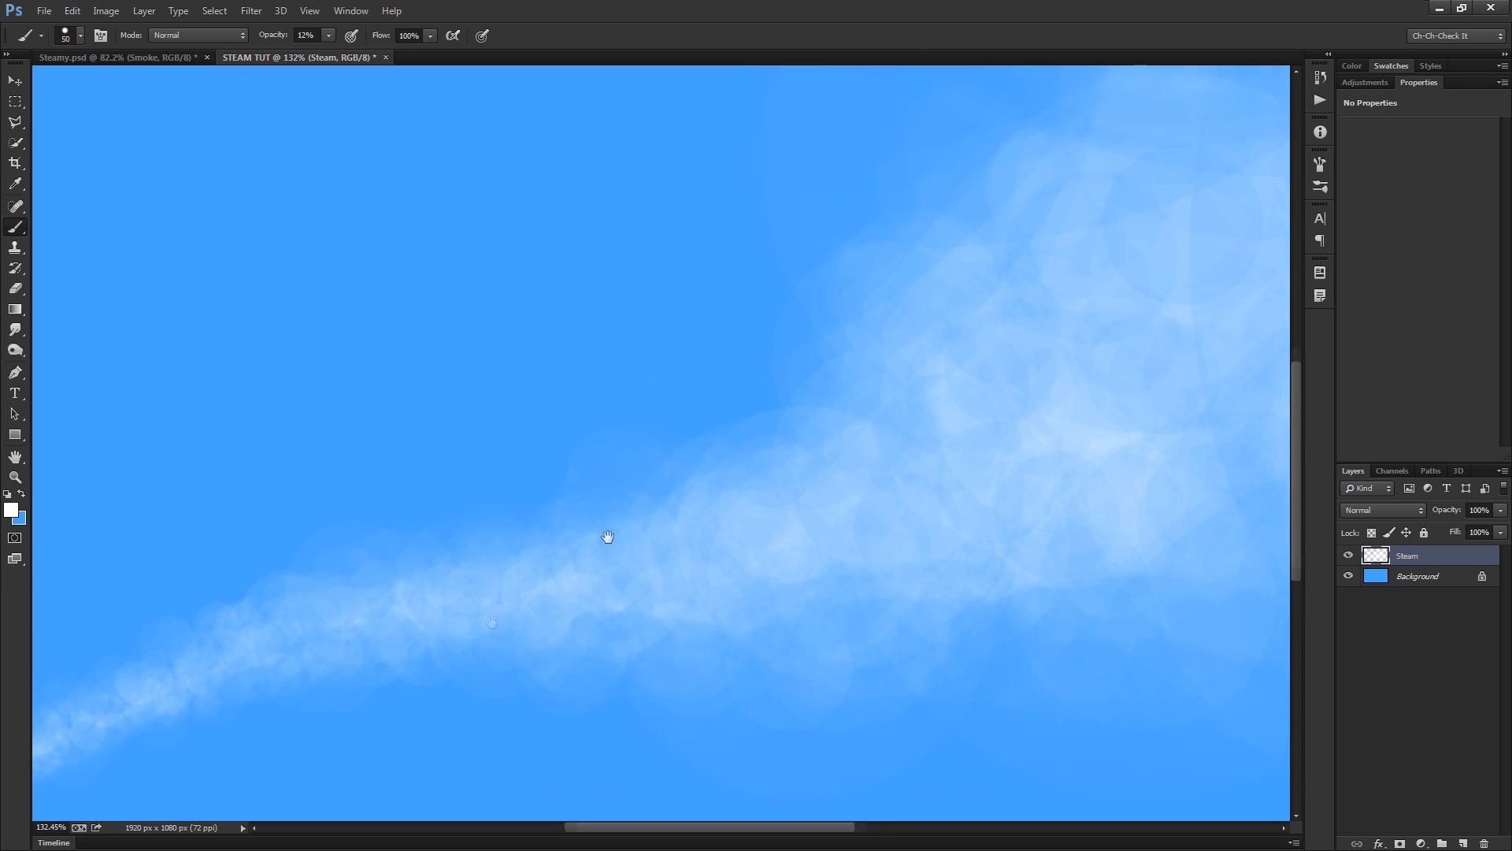
{"action": "left_click_drag", "start_coordinate": [608, 533], "coordinate": [749, 403]}
{"action": "scroll", "coordinate": [750, 404], "scroll_direction": "down", "scroll_amount": 3}
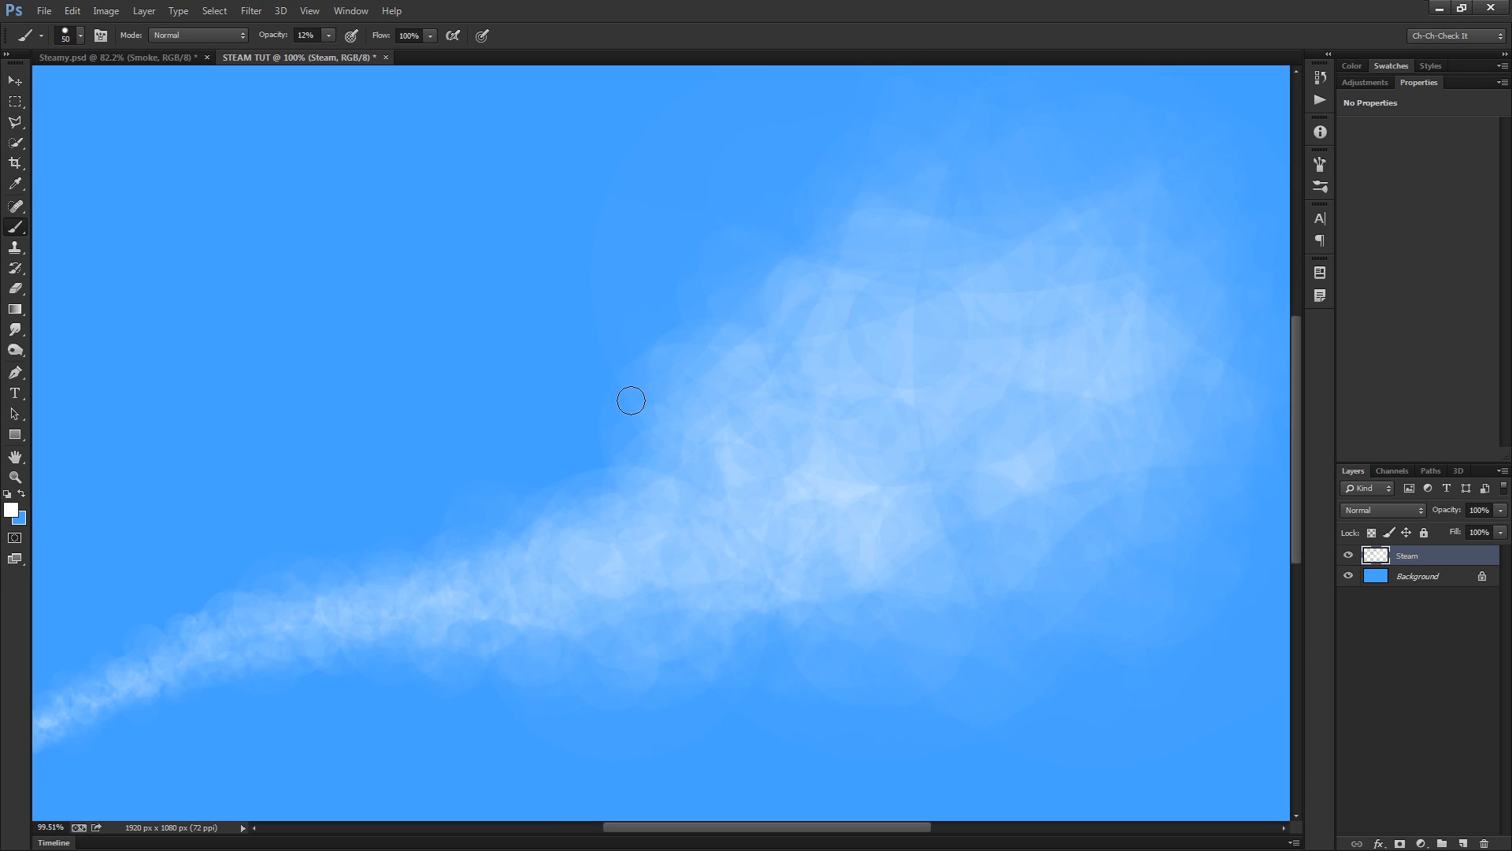
{"action": "scroll", "coordinate": [567, 452], "scroll_direction": "down", "scroll_amount": 2}
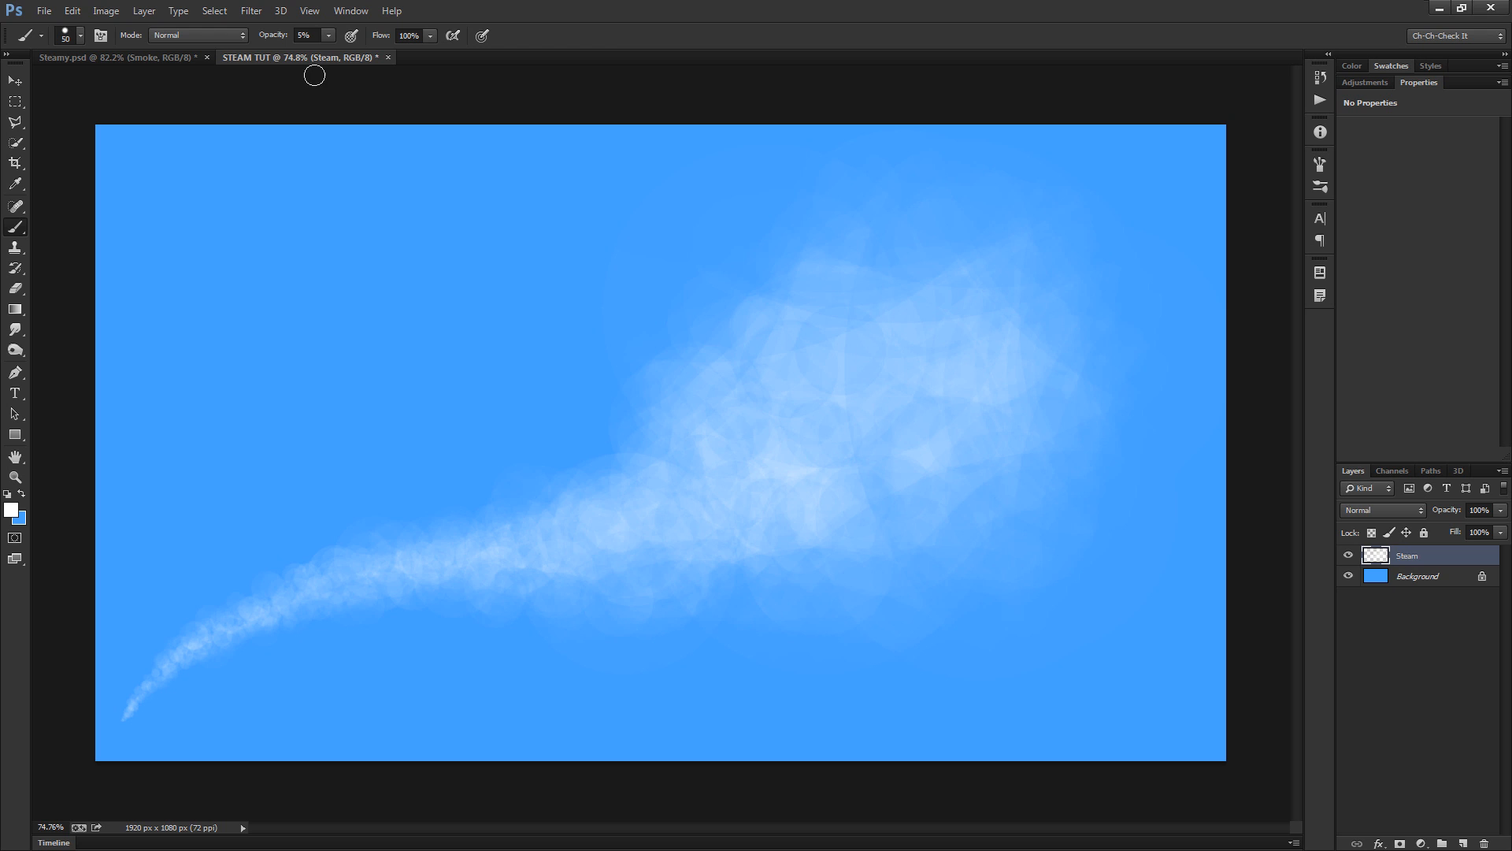
{"action": "scroll", "coordinate": [223, 658], "scroll_direction": "up", "scroll_amount": 4}
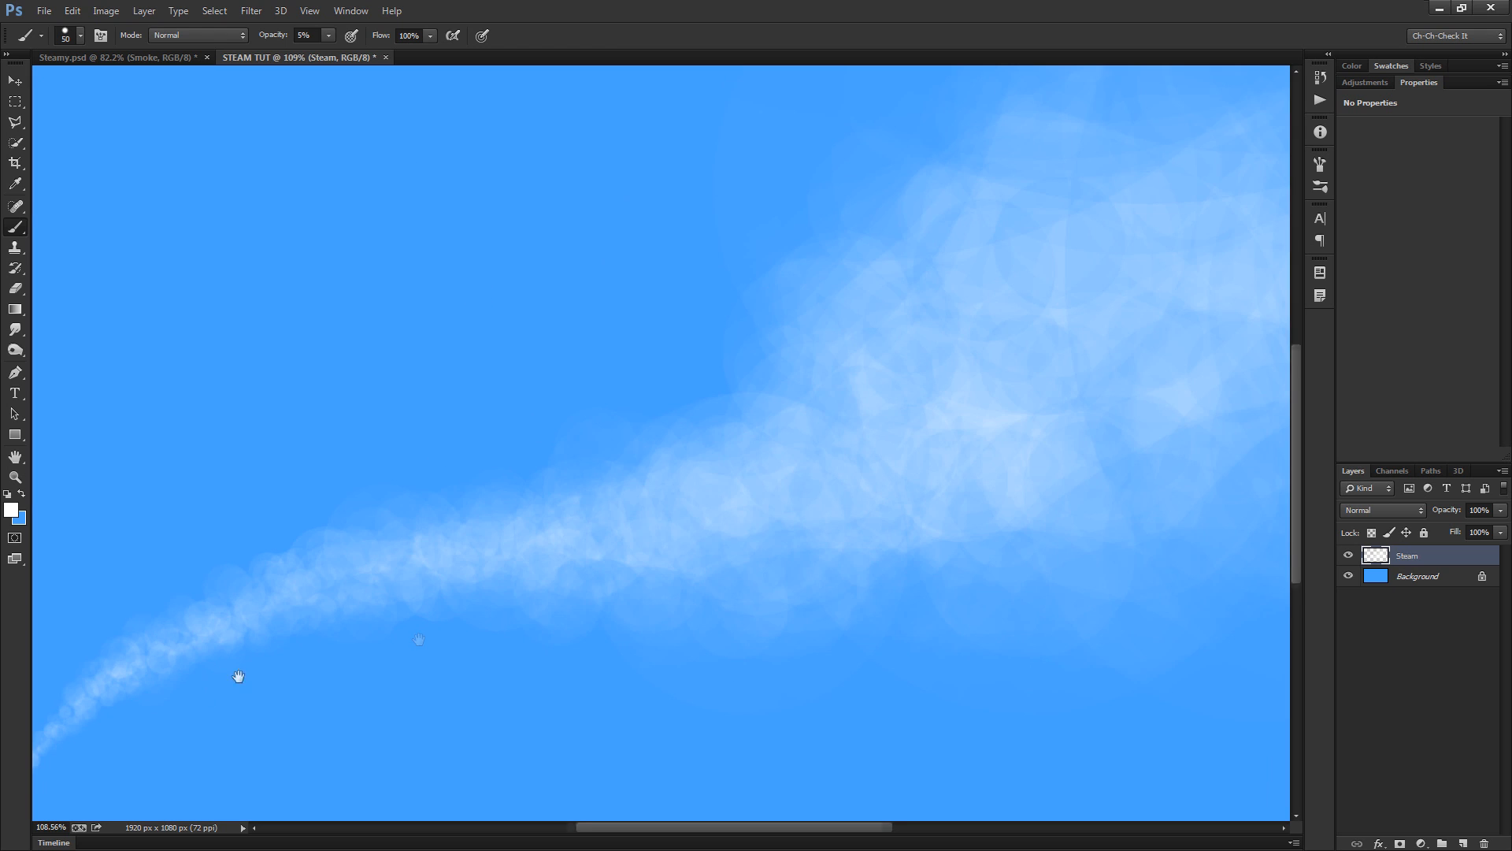
{"action": "left_click_drag", "start_coordinate": [202, 692], "coordinate": [642, 579]}
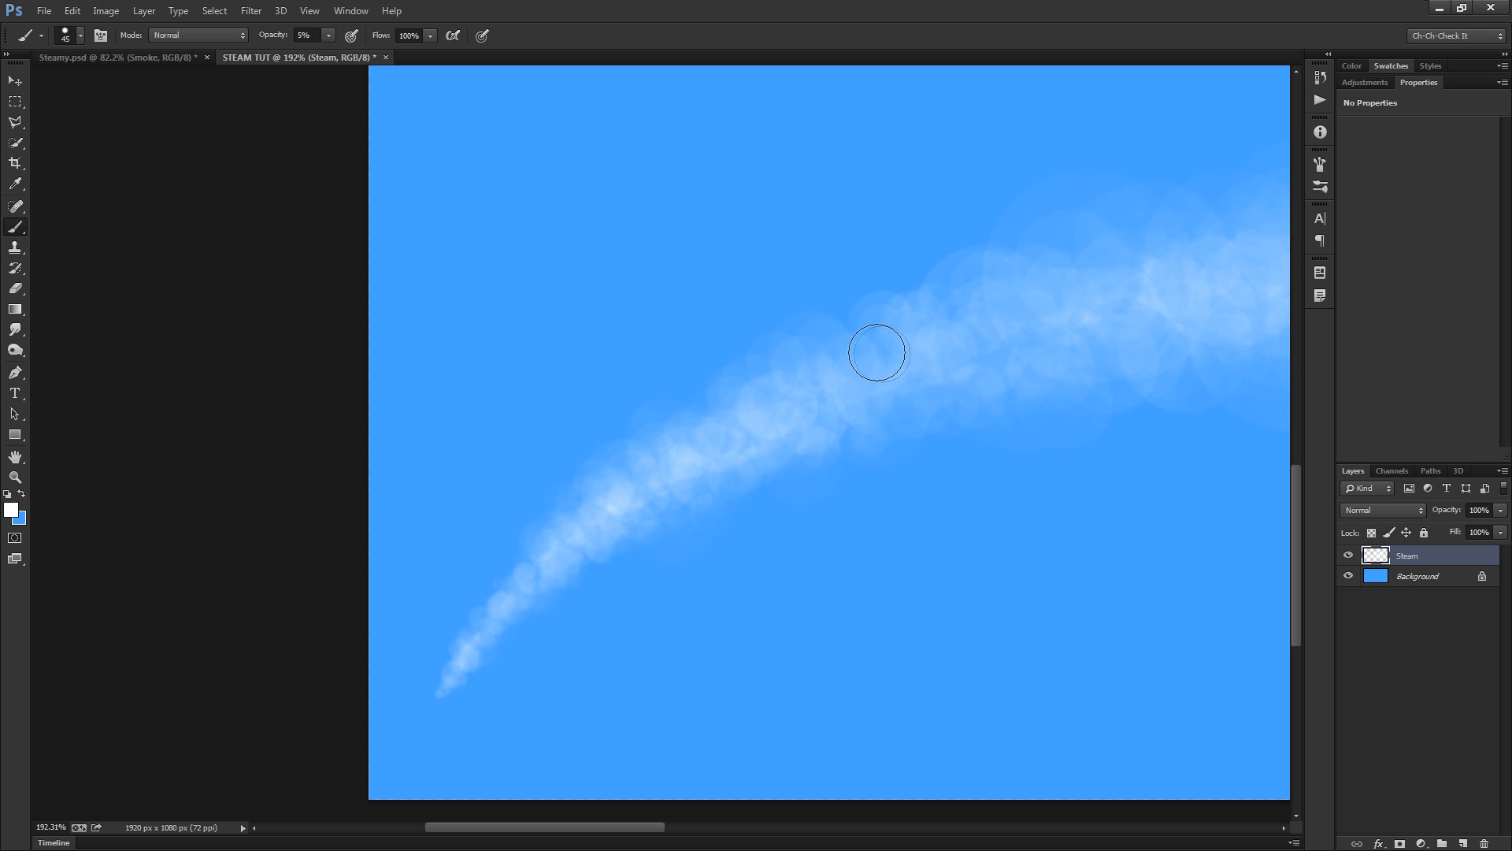
Enlarge the brush to 80 px and dab faint white circles along the plume's middle section
{"action": "key", "text": "bracketright"}
{"action": "left_click_drag", "start_coordinate": [948, 368], "coordinate": [750, 332]}
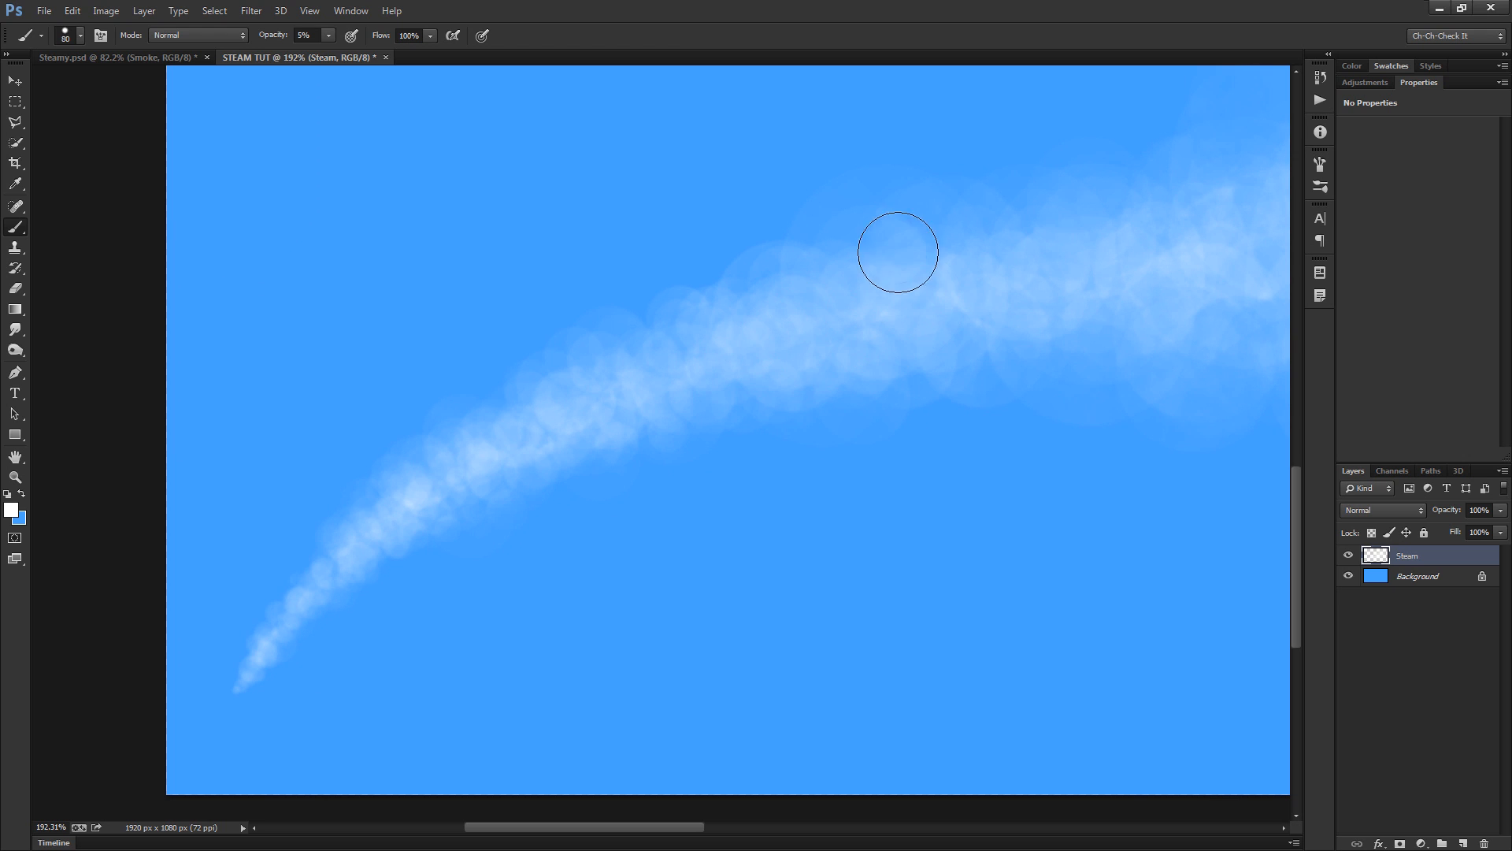
{"action": "scroll", "coordinate": [917, 238], "scroll_direction": "up", "scroll_amount": 3}
{"action": "left_click_drag", "start_coordinate": [997, 523], "coordinate": [644, 595]}
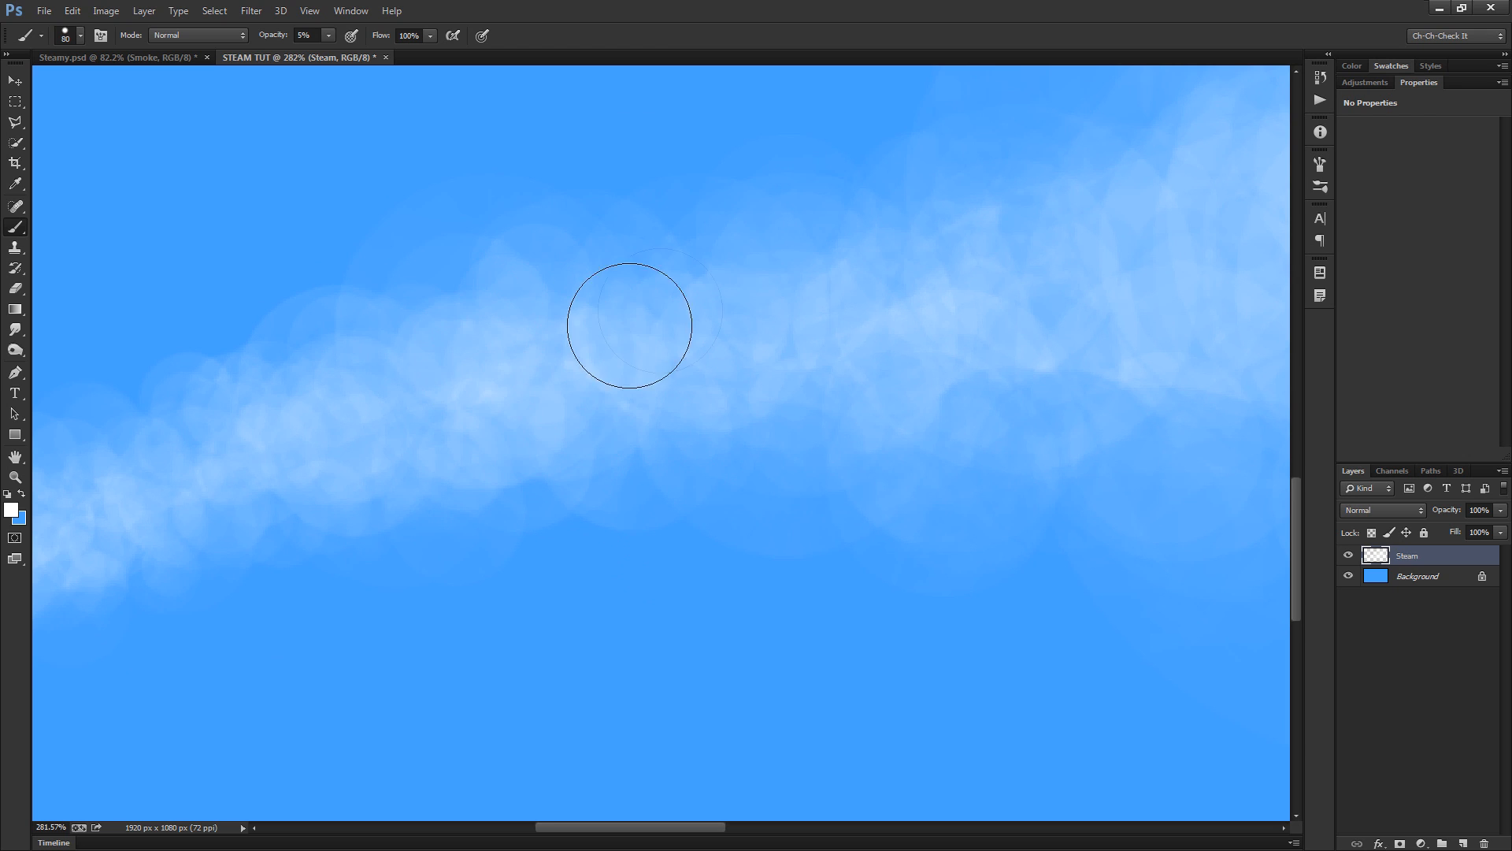
{"action": "mouse_move", "coordinate": [697, 479]}
{"action": "left_mouse_down"}
{"action": "mouse_move", "coordinate": [797, 361]}
{"action": "mouse_move", "coordinate": [745, 326]}
{"action": "mouse_move", "coordinate": [874, 268]}
{"action": "mouse_move", "coordinate": [779, 257]}
{"action": "mouse_move", "coordinate": [752, 286]}
{"action": "mouse_move", "coordinate": [597, 326]}
{"action": "mouse_move", "coordinate": [514, 301]}
{"action": "mouse_move", "coordinate": [321, 397]}
{"action": "mouse_move", "coordinate": [301, 435]}
{"action": "mouse_move", "coordinate": [278, 407]}
{"action": "mouse_move", "coordinate": [313, 370]}
{"action": "mouse_move", "coordinate": [313, 461]}
{"action": "mouse_move", "coordinate": [183, 445]}
{"action": "mouse_move", "coordinate": [154, 463]}
{"action": "left_mouse_up"}
{"action": "scroll", "coordinate": [579, 445], "scroll_direction": "down", "scroll_amount": 5}
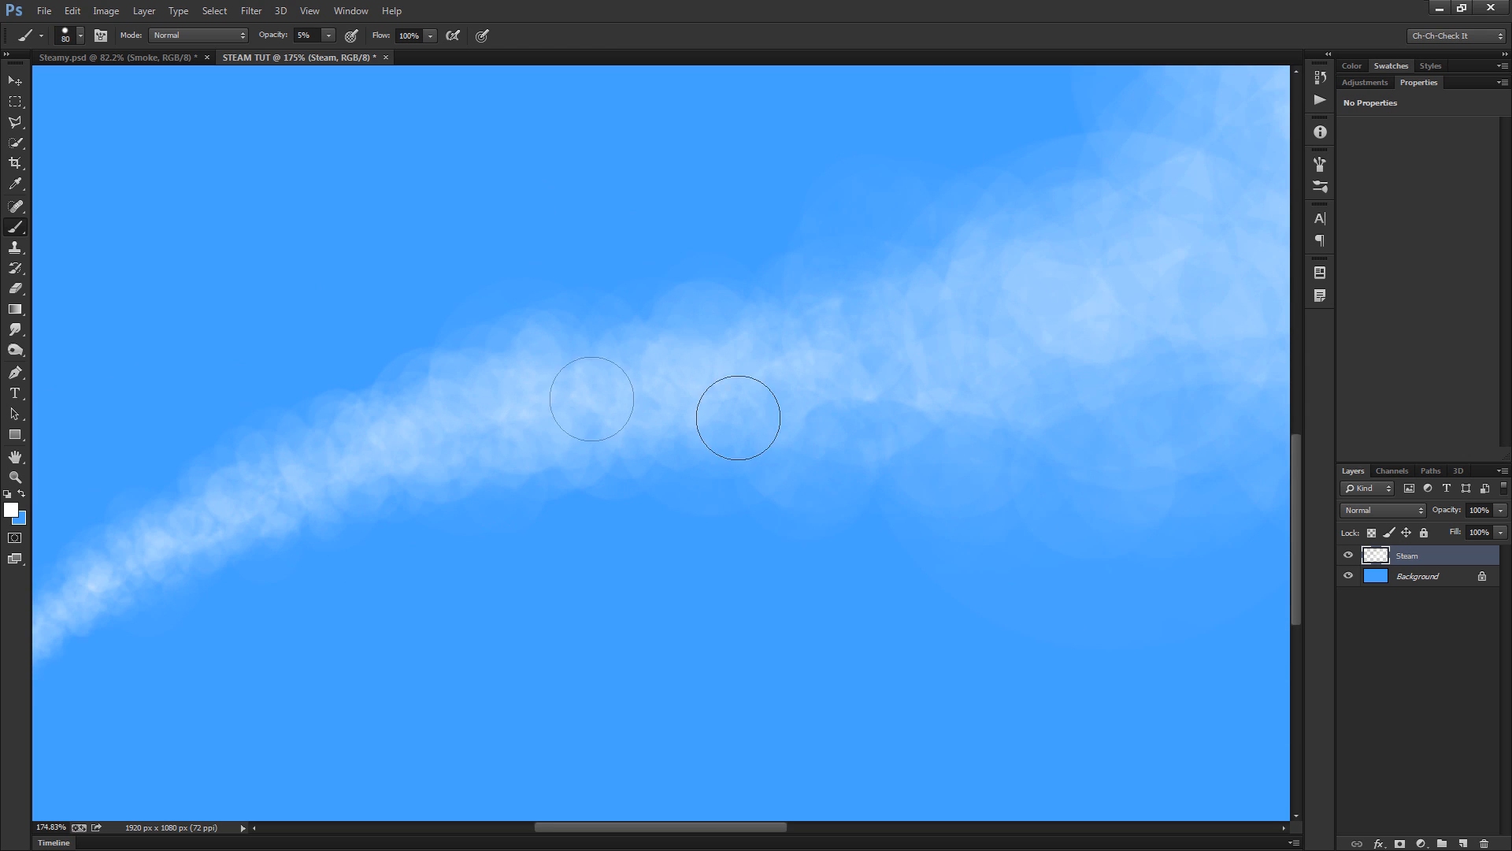
Add more faint 80 px white dabs where the plume begins to widen
{"action": "scroll", "coordinate": [520, 419], "scroll_direction": "down", "scroll_amount": 3}
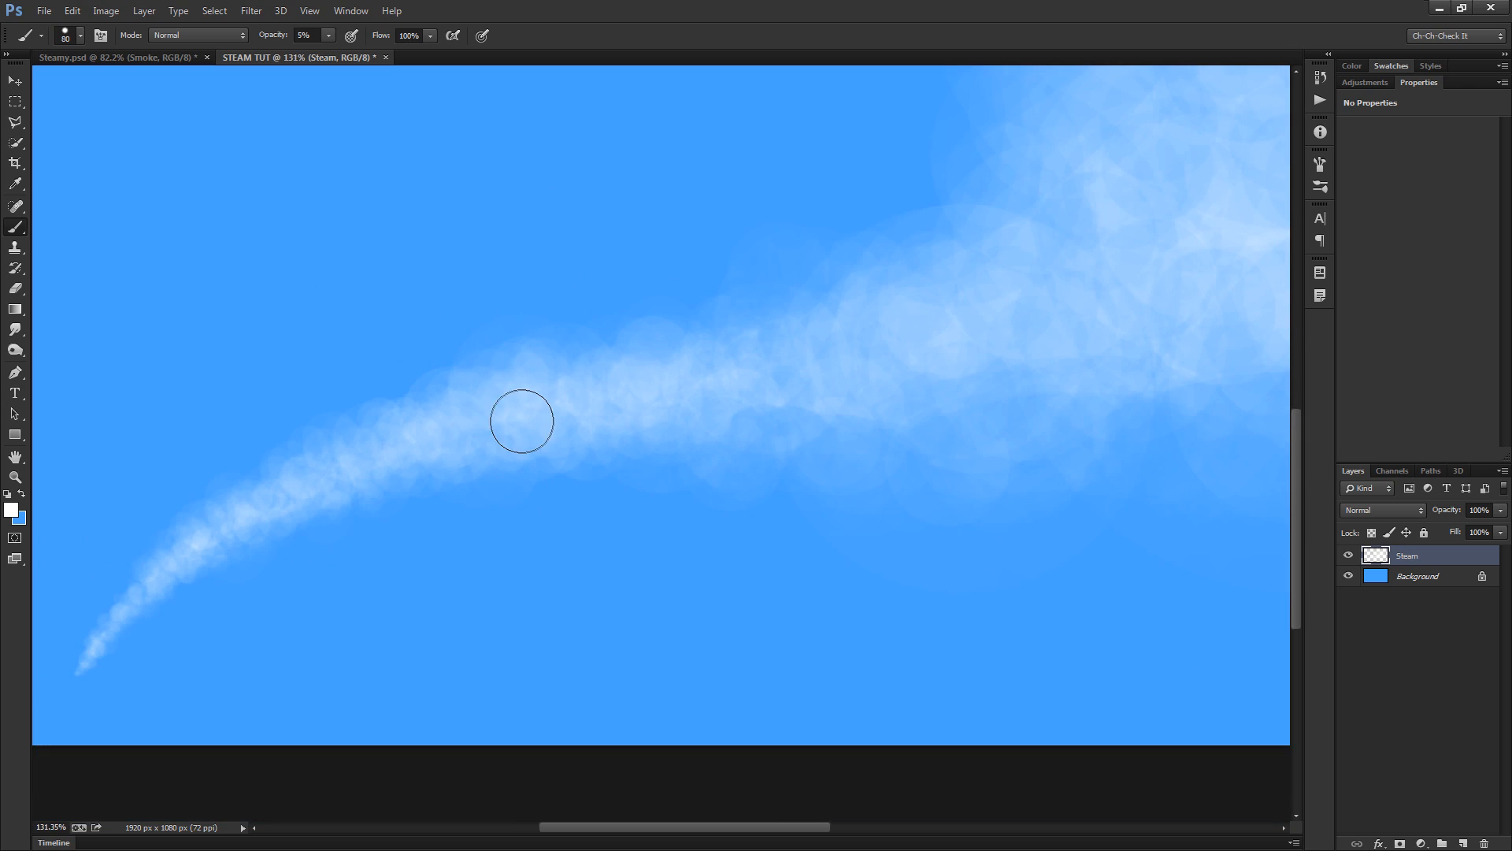
{"action": "scroll", "coordinate": [646, 454], "scroll_direction": "up", "scroll_amount": 5}
{"action": "scroll", "coordinate": [621, 508], "scroll_direction": "up", "scroll_amount": 2}
{"action": "mouse_move", "coordinate": [530, 520]}
{"action": "left_mouse_down"}
{"action": "mouse_move", "coordinate": [610, 549]}
{"action": "mouse_move", "coordinate": [688, 442]}
{"action": "mouse_move", "coordinate": [678, 412]}
{"action": "mouse_move", "coordinate": [840, 441]}
{"action": "mouse_move", "coordinate": [705, 533]}
{"action": "mouse_move", "coordinate": [764, 596]}
{"action": "left_mouse_up"}
{"action": "left_click_drag", "start_coordinate": [857, 582], "coordinate": [927, 616]}
{"action": "mouse_move", "coordinate": [954, 513]}
{"action": "left_mouse_down"}
{"action": "mouse_move", "coordinate": [858, 496]}
{"action": "mouse_move", "coordinate": [912, 480]}
{"action": "mouse_move", "coordinate": [932, 398]}
{"action": "left_mouse_up"}
{"action": "left_click_drag", "start_coordinate": [727, 396], "coordinate": [929, 425]}
Enlarge the brush in stages to 175 px and dab faint white circles over the plume's wider section
{"action": "key", "text": "bracketright"}
{"action": "key", "text": "bracketright"}
{"action": "key", "text": "bracketright"}
{"action": "mouse_move", "coordinate": [908, 363]}
{"action": "left_mouse_down"}
{"action": "mouse_move", "coordinate": [1011, 349]}
{"action": "mouse_move", "coordinate": [1039, 310]}
{"action": "left_mouse_up"}
{"action": "scroll", "coordinate": [1007, 402], "scroll_direction": "down", "scroll_amount": 3}
{"action": "mouse_move", "coordinate": [1030, 511]}
{"action": "left_mouse_down"}
{"action": "mouse_move", "coordinate": [736, 547]}
{"action": "mouse_move", "coordinate": [740, 566]}
{"action": "left_mouse_up"}
{"action": "key", "text": "bracketright"}
{"action": "key", "text": "bracketright"}
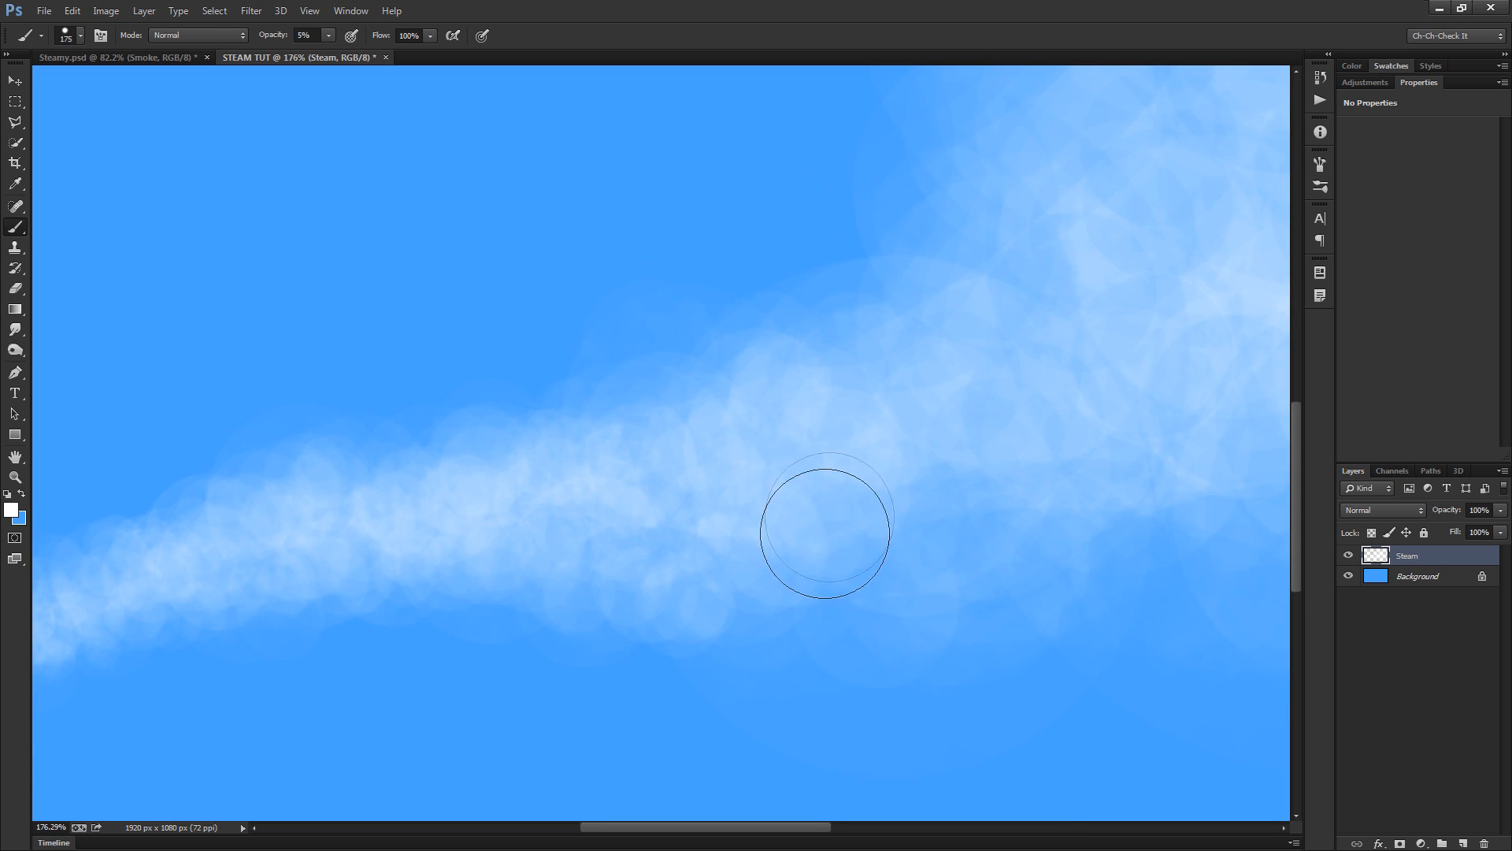
Dab faint white circles at 125 px and slightly larger sizes along the lower edge of the widening section and into its body
{"action": "scroll", "coordinate": [1000, 470], "scroll_direction": "down", "scroll_amount": 2}
{"action": "scroll", "coordinate": [984, 464], "scroll_direction": "up", "scroll_amount": 2}
{"action": "key", "text": "bracketleft"}
{"action": "key", "text": "bracketleft"}
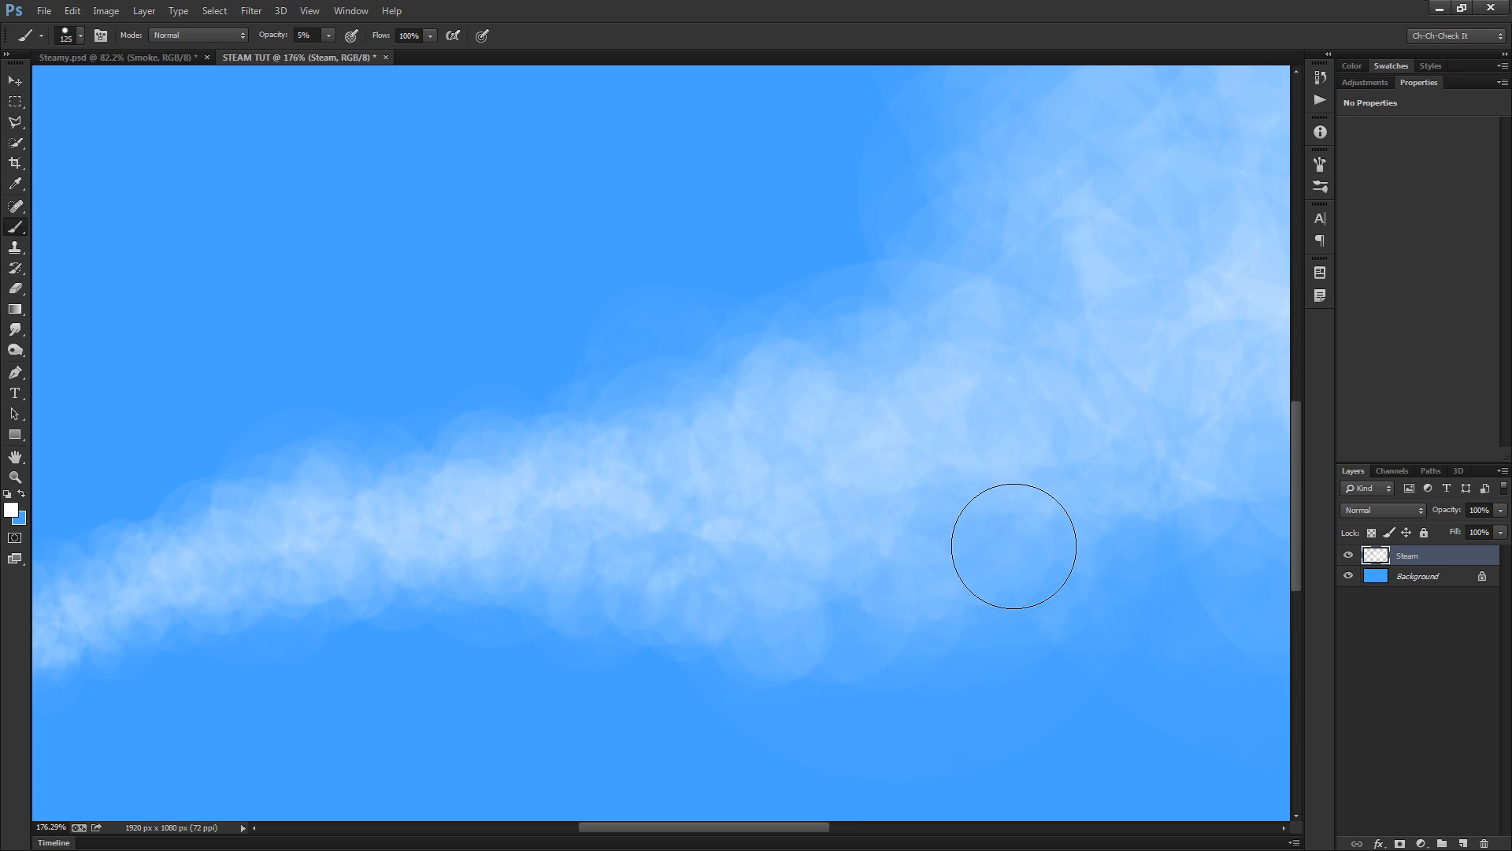
{"action": "scroll", "coordinate": [1014, 546], "scroll_direction": "down", "scroll_amount": 2}
{"action": "key", "text": "bracketright"}
{"action": "key", "text": "bracketright"}
{"action": "left_click_drag", "start_coordinate": [871, 586], "coordinate": [972, 495]}
{"action": "mouse_move", "coordinate": [1014, 375]}
{"action": "left_mouse_down"}
{"action": "mouse_move", "coordinate": [1044, 439]}
{"action": "mouse_move", "coordinate": [695, 480]}
{"action": "mouse_move", "coordinate": [716, 525]}
{"action": "mouse_move", "coordinate": [787, 530]}
{"action": "mouse_move", "coordinate": [678, 373]}
{"action": "mouse_move", "coordinate": [901, 364]}
{"action": "mouse_move", "coordinate": [959, 317]}
{"action": "mouse_move", "coordinate": [908, 158]}
{"action": "mouse_move", "coordinate": [1060, 417]}
{"action": "left_mouse_up"}
Enlarge the brush in stages from 175 px to 400 px and dab faint white circles across the plume's wide end
{"action": "scroll", "coordinate": [1087, 459], "scroll_direction": "up", "scroll_amount": 1}
{"action": "key", "text": "bracketright"}
{"action": "key", "text": "bracketright"}
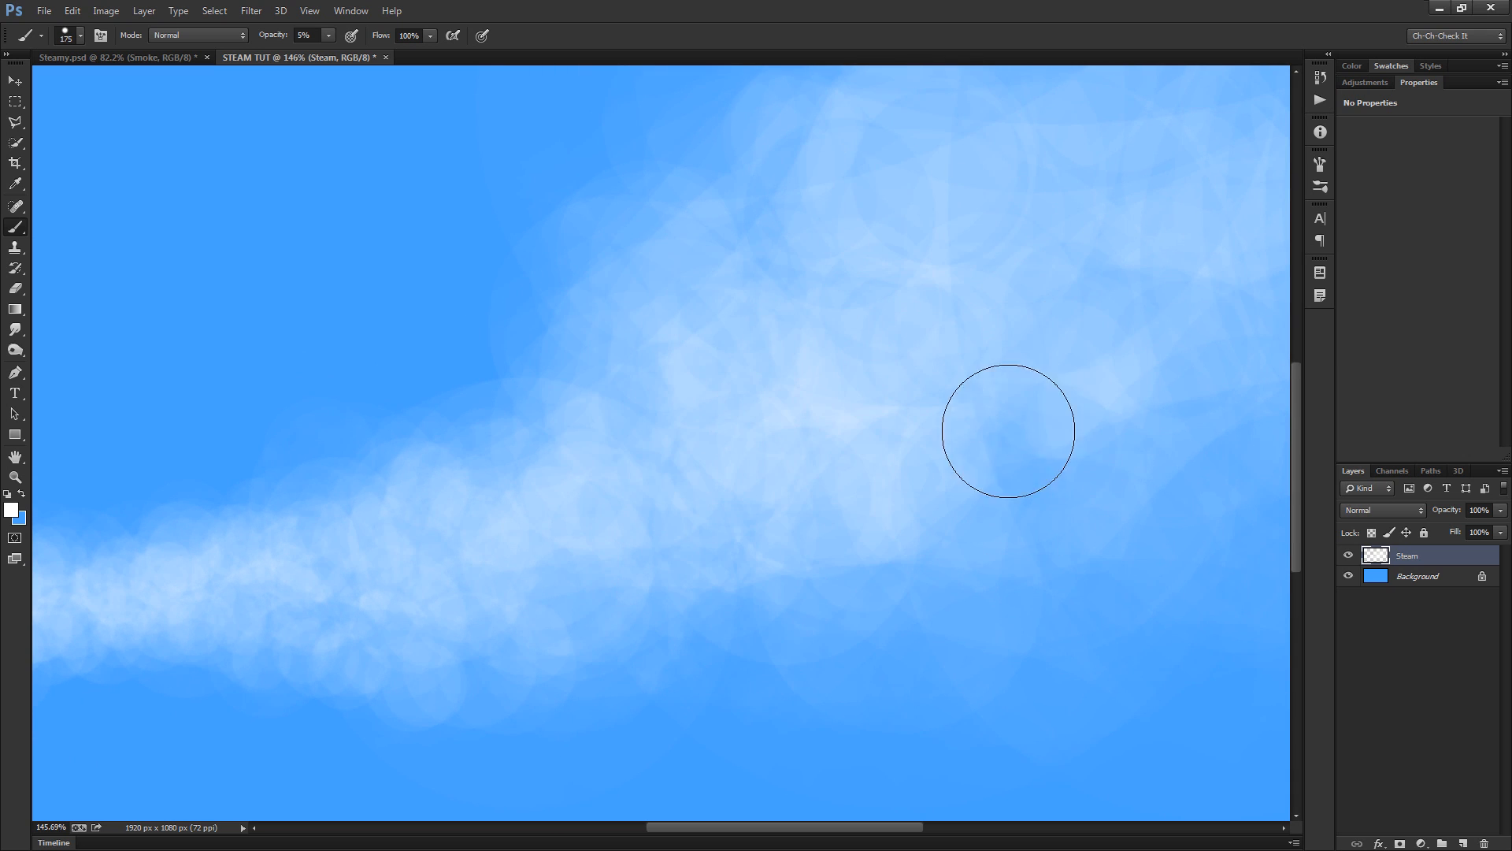
{"action": "scroll", "coordinate": [1039, 483], "scroll_direction": "down", "scroll_amount": 1}
{"action": "key", "text": "bracketright"}
{"action": "key", "text": "bracketright"}
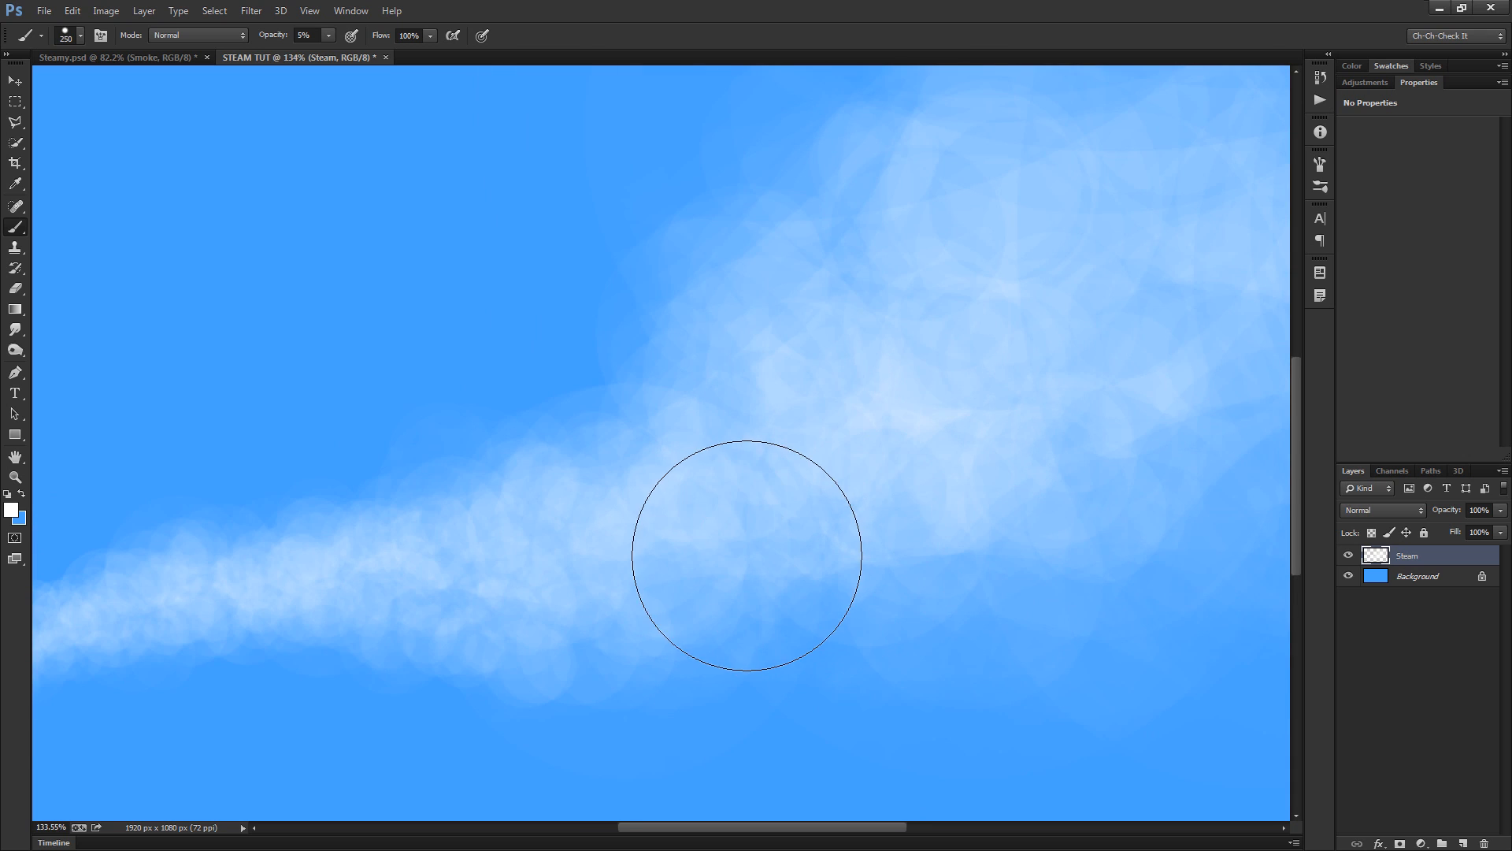
{"action": "key", "text": "bracketright"}
{"action": "key", "text": "bracketright"}
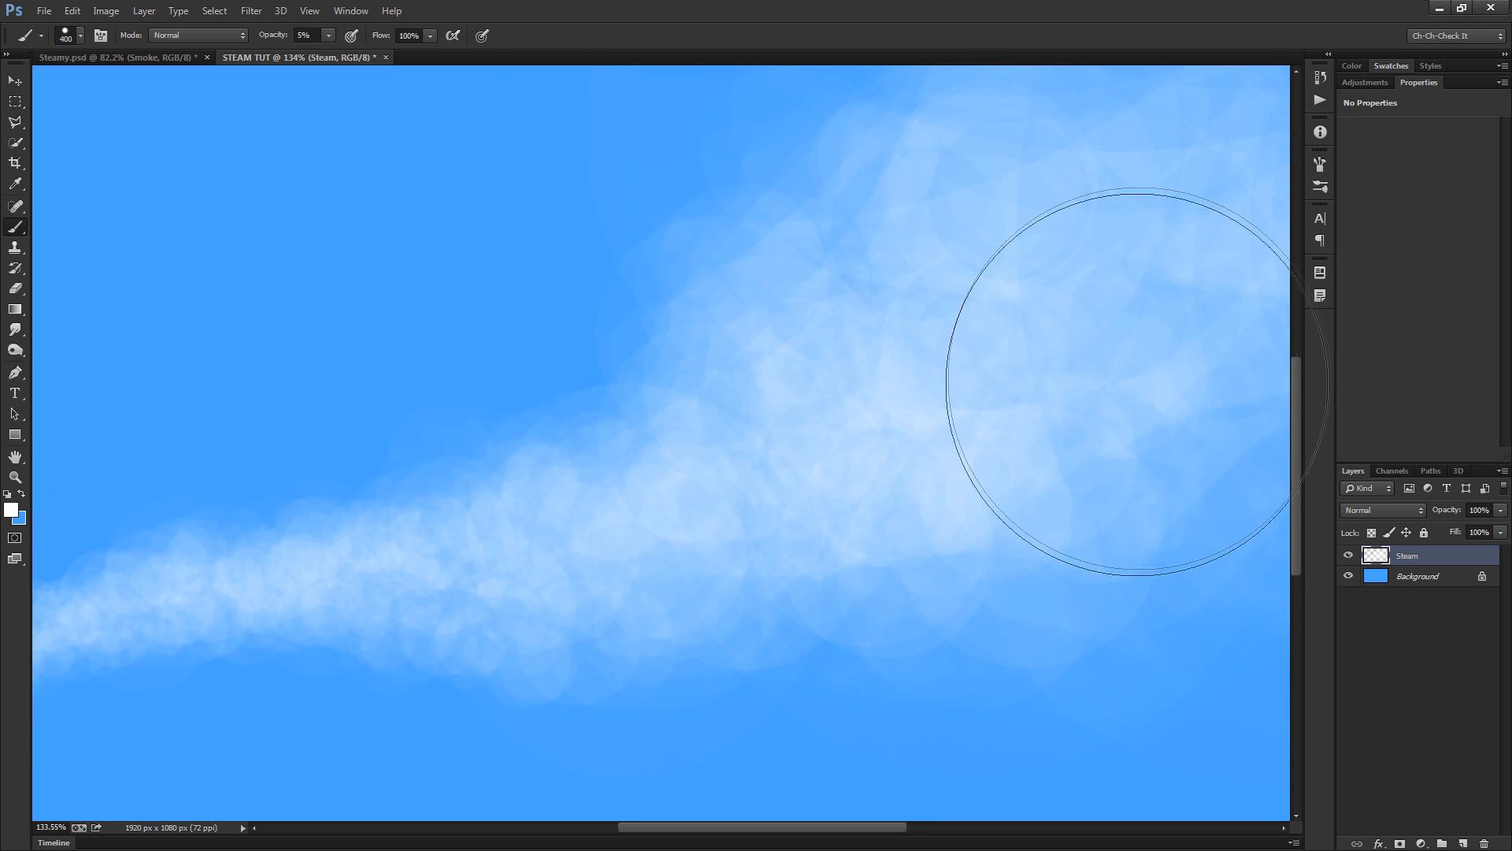
Reduce the brush from 300 px to 250 px and build up white from the plume's wide section back to its middle
{"action": "key", "text": "bracketleft"}
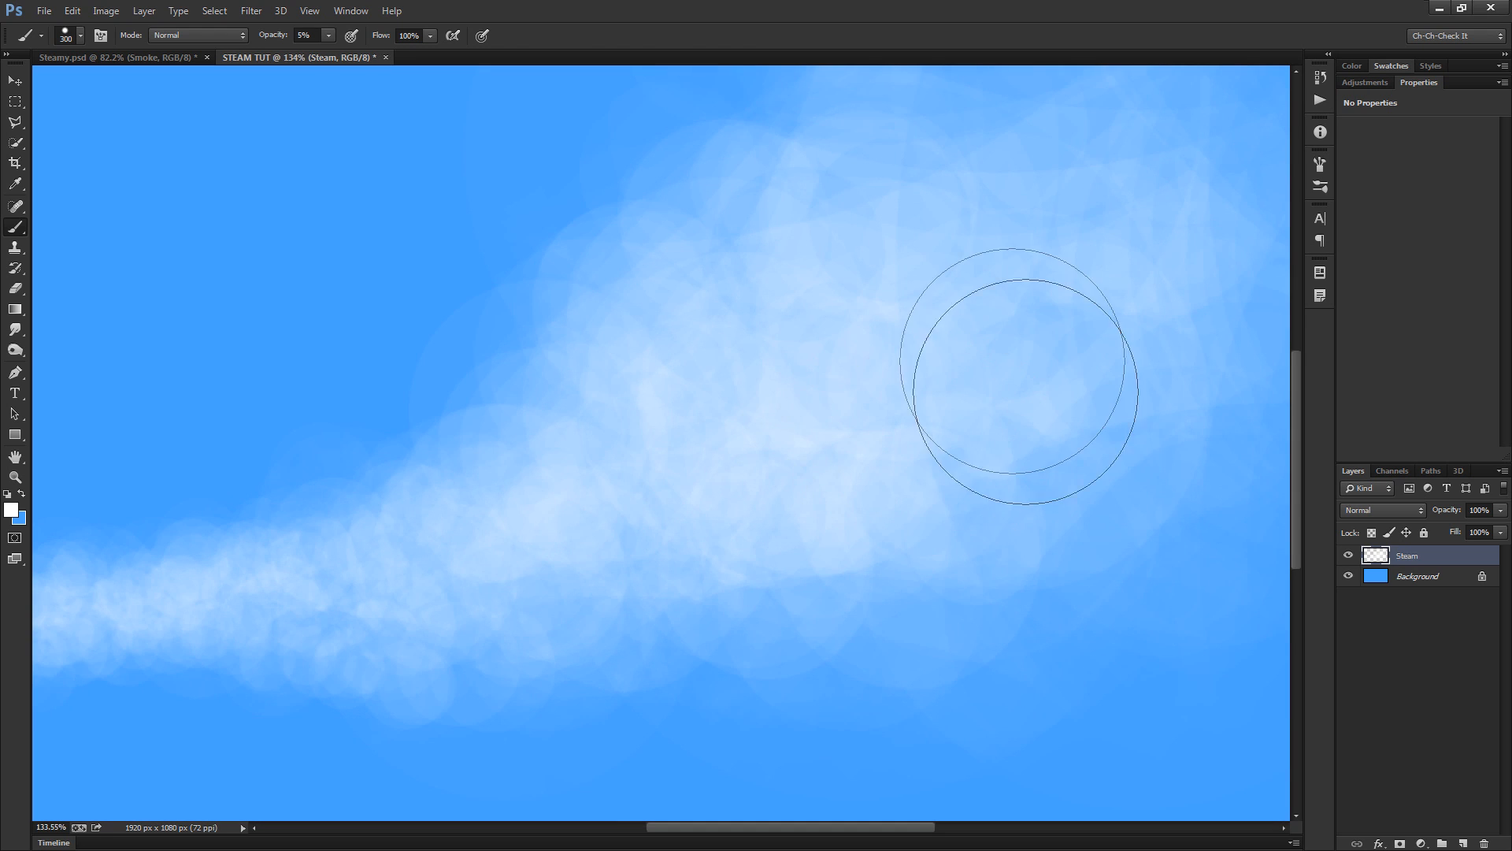
{"action": "mouse_move", "coordinate": [1024, 390]}
{"action": "left_mouse_down"}
{"action": "mouse_move", "coordinate": [949, 433]}
{"action": "mouse_move", "coordinate": [995, 453]}
{"action": "mouse_move", "coordinate": [1042, 394]}
{"action": "mouse_move", "coordinate": [1054, 283]}
{"action": "mouse_move", "coordinate": [947, 296]}
{"action": "mouse_move", "coordinate": [936, 351]}
{"action": "mouse_move", "coordinate": [896, 329]}
{"action": "mouse_move", "coordinate": [841, 236]}
{"action": "left_mouse_up"}
{"action": "key", "text": "bracketleft"}
{"action": "mouse_move", "coordinate": [760, 292]}
{"action": "left_mouse_down"}
{"action": "mouse_move", "coordinate": [699, 376]}
{"action": "mouse_move", "coordinate": [691, 405]}
{"action": "mouse_move", "coordinate": [711, 367]}
{"action": "mouse_move", "coordinate": [631, 420]}
{"action": "mouse_move", "coordinate": [674, 488]}
{"action": "mouse_move", "coordinate": [768, 567]}
{"action": "mouse_move", "coordinate": [677, 536]}
{"action": "mouse_move", "coordinate": [544, 569]}
{"action": "left_mouse_up"}
{"action": "key", "text": "bracketleft"}
{"action": "key", "text": "bracketleft"}
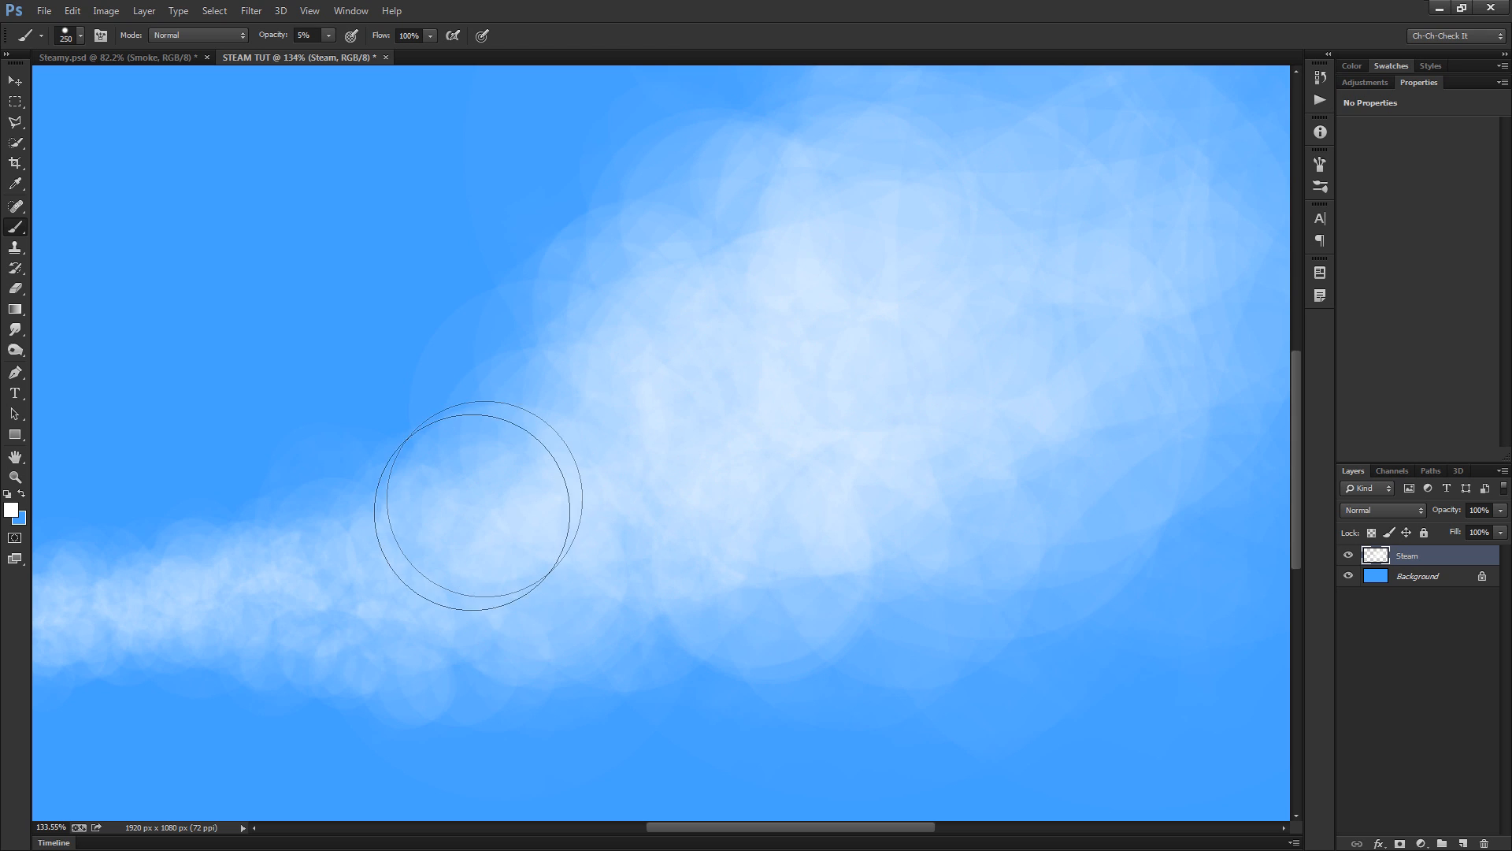
Enlarge the brush from 175 px in stages and dab faint white circles over the plume's middle and wide end
{"action": "scroll", "coordinate": [836, 542], "scroll_direction": "down", "scroll_amount": 5}
{"action": "key", "text": "bracketright"}
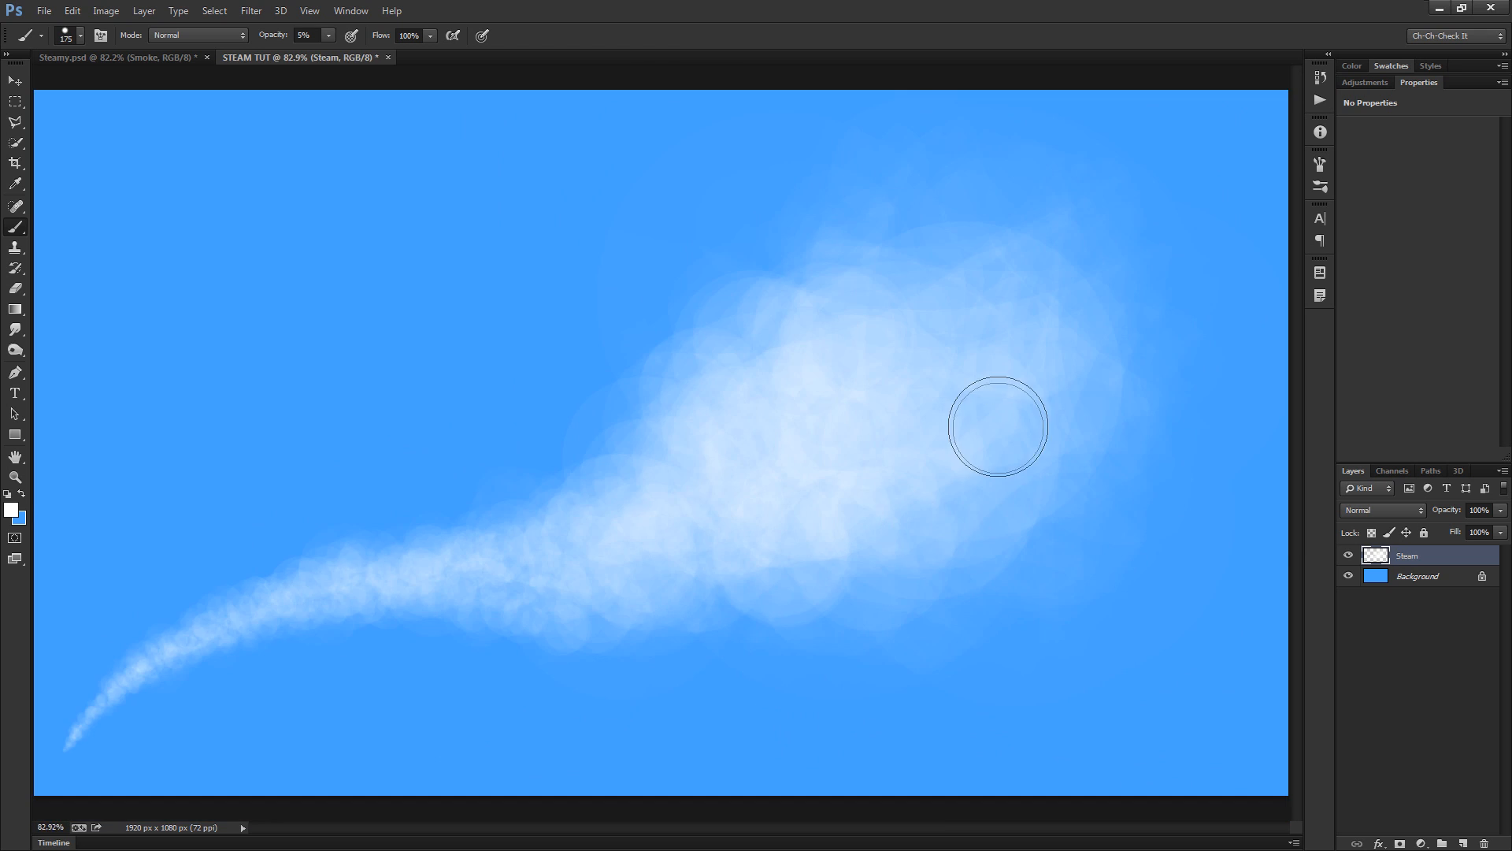
{"action": "scroll", "coordinate": [985, 425], "scroll_direction": "up", "scroll_amount": 5}
{"action": "key", "text": "bracketright"}
{"action": "key", "text": "bracketright"}
{"action": "key", "text": "bracketright"}
{"action": "mouse_move", "coordinate": [1044, 543]}
{"action": "left_mouse_down"}
{"action": "mouse_move", "coordinate": [1023, 321]}
{"action": "mouse_move", "coordinate": [749, 334]}
{"action": "mouse_move", "coordinate": [617, 399]}
{"action": "left_mouse_up"}
{"action": "scroll", "coordinate": [633, 453], "scroll_direction": "down", "scroll_amount": 4}
{"action": "mouse_move", "coordinate": [612, 459]}
{"action": "left_mouse_down"}
{"action": "mouse_move", "coordinate": [702, 308]}
{"action": "mouse_move", "coordinate": [705, 259]}
{"action": "mouse_move", "coordinate": [833, 261]}
{"action": "left_mouse_up"}
Enlarge the brush in stages to 1000 px and dab large faint white circles over and around the plume's head
{"action": "key", "text": "bracketright"}
{"action": "key", "text": "bracketright"}
{"action": "key", "text": "bracketright"}
{"action": "mouse_move", "coordinate": [937, 359]}
{"action": "left_mouse_down"}
{"action": "mouse_move", "coordinate": [925, 484]}
{"action": "mouse_move", "coordinate": [836, 410]}
{"action": "mouse_move", "coordinate": [906, 316]}
{"action": "mouse_move", "coordinate": [906, 476]}
{"action": "mouse_move", "coordinate": [771, 497]}
{"action": "mouse_move", "coordinate": [695, 456]}
{"action": "mouse_move", "coordinate": [725, 502]}
{"action": "mouse_move", "coordinate": [703, 356]}
{"action": "mouse_move", "coordinate": [848, 339]}
{"action": "mouse_move", "coordinate": [811, 352]}
{"action": "mouse_move", "coordinate": [679, 334]}
{"action": "mouse_move", "coordinate": [585, 409]}
{"action": "mouse_move", "coordinate": [778, 429]}
{"action": "mouse_move", "coordinate": [656, 427]}
{"action": "mouse_move", "coordinate": [820, 409]}
{"action": "mouse_move", "coordinate": [999, 326]}
{"action": "mouse_move", "coordinate": [1023, 284]}
{"action": "mouse_move", "coordinate": [636, 509]}
{"action": "mouse_move", "coordinate": [623, 546]}
{"action": "mouse_move", "coordinate": [771, 542]}
{"action": "mouse_move", "coordinate": [975, 343]}
{"action": "mouse_move", "coordinate": [1016, 275]}
{"action": "mouse_move", "coordinate": [1049, 294]}
{"action": "left_mouse_up"}
{"action": "key", "text": "bracketleft"}
{"action": "key", "text": "bracketright"}
{"action": "key", "text": "bracketright"}
{"action": "key", "text": "bracketright"}
{"action": "key", "text": "bracketright"}
{"action": "mouse_move", "coordinate": [881, 223]}
{"action": "left_mouse_down"}
{"action": "mouse_move", "coordinate": [707, 216]}
{"action": "mouse_move", "coordinate": [855, 370]}
{"action": "left_mouse_up"}
{"action": "scroll", "coordinate": [1024, 449], "scroll_direction": "down", "scroll_amount": 5}
{"action": "mouse_move", "coordinate": [937, 362]}
{"action": "left_mouse_down"}
{"action": "mouse_move", "coordinate": [969, 327]}
{"action": "mouse_move", "coordinate": [1057, 354]}
{"action": "mouse_move", "coordinate": [976, 424]}
{"action": "mouse_move", "coordinate": [965, 343]}
{"action": "mouse_move", "coordinate": [846, 281]}
{"action": "mouse_move", "coordinate": [991, 313]}
{"action": "mouse_move", "coordinate": [821, 246]}
{"action": "mouse_move", "coordinate": [740, 286]}
{"action": "mouse_move", "coordinate": [746, 247]}
{"action": "mouse_move", "coordinate": [825, 224]}
{"action": "mouse_move", "coordinate": [975, 241]}
{"action": "mouse_move", "coordinate": [1109, 347]}
{"action": "left_mouse_up"}
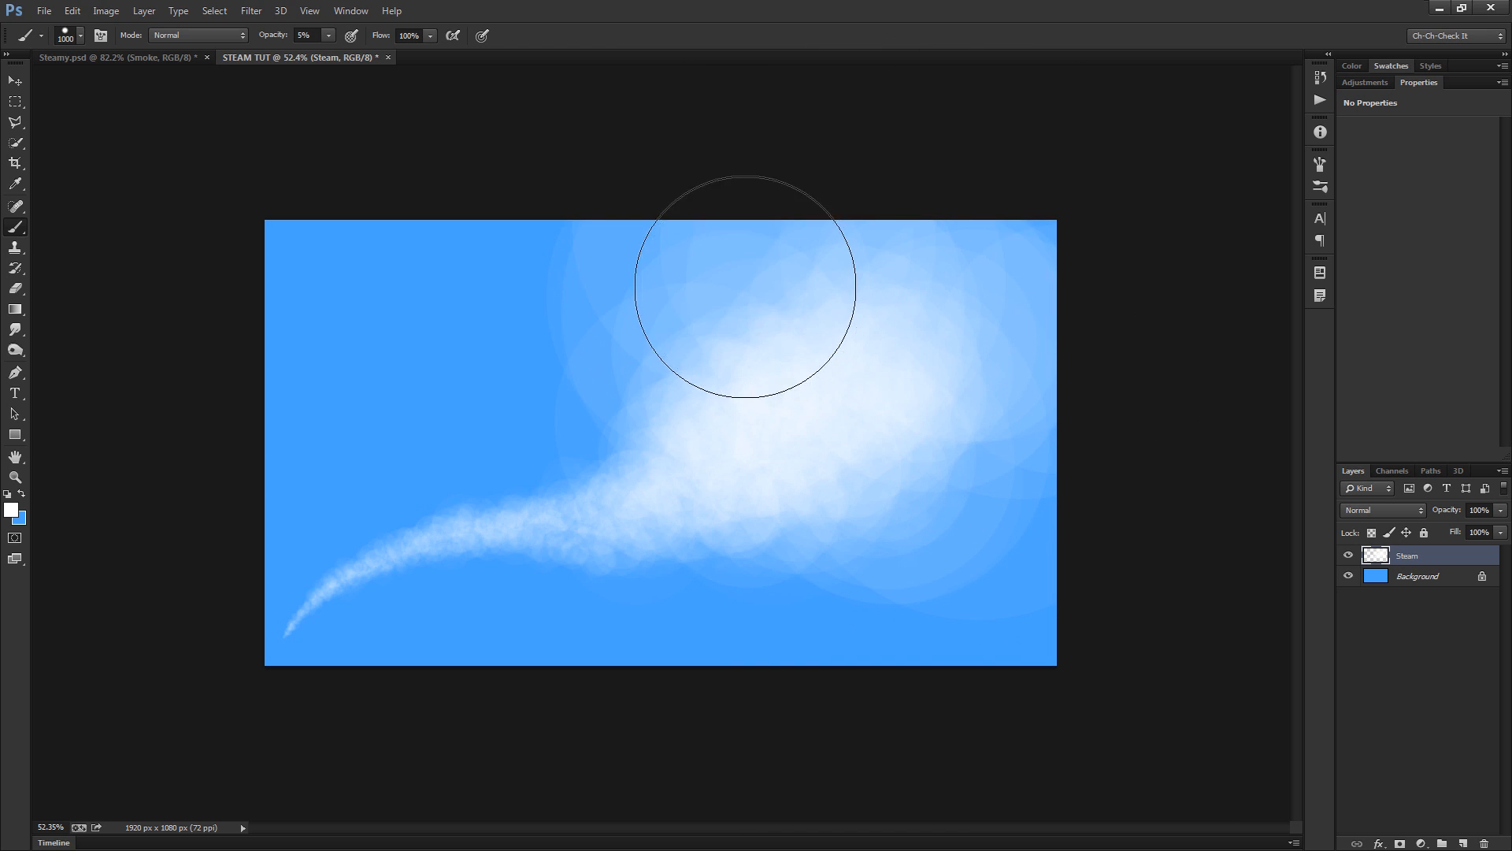
Reduce the brush size and dab faint white circles along the upper-left side of the plume's head
{"action": "key", "text": "bracketleft"}
{"action": "key", "text": "bracketleft"}
{"action": "mouse_move", "coordinate": [676, 331]}
{"action": "left_mouse_down"}
{"action": "mouse_move", "coordinate": [925, 296]}
{"action": "mouse_move", "coordinate": [701, 310]}
{"action": "left_mouse_up"}
Dab faint white circles along the plume's neck with a 90 px brush, enlarging it in stages to 500 px towards the head
{"action": "key", "text": "bracketleft"}
{"action": "key", "text": "bracketleft"}
{"action": "key", "text": "bracketleft"}
{"action": "key", "text": "bracketleft"}
{"action": "key", "text": "bracketleft"}
{"action": "key", "text": "bracketleft"}
{"action": "scroll", "coordinate": [655, 442], "scroll_direction": "up", "scroll_amount": 3}
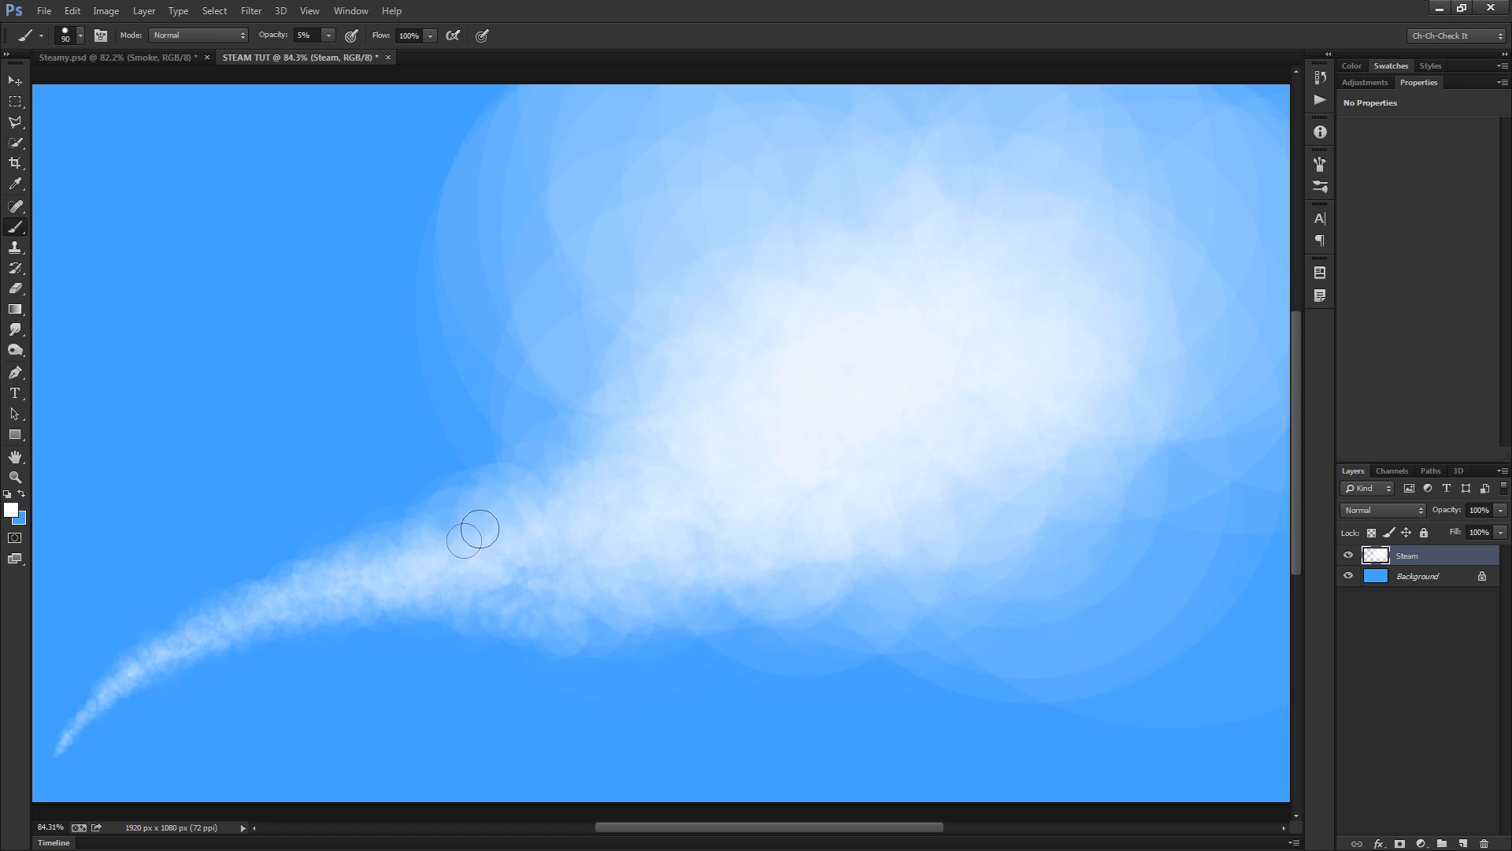
{"action": "key", "text": "]"}
{"action": "mouse_move", "coordinate": [559, 435]}
{"action": "left_mouse_down"}
{"action": "mouse_move", "coordinate": [596, 359]}
{"action": "mouse_move", "coordinate": [777, 333]}
{"action": "mouse_move", "coordinate": [689, 345]}
{"action": "mouse_move", "coordinate": [816, 362]}
{"action": "left_mouse_up"}
{"action": "scroll", "coordinate": [783, 371], "scroll_direction": "down", "scroll_amount": 5}
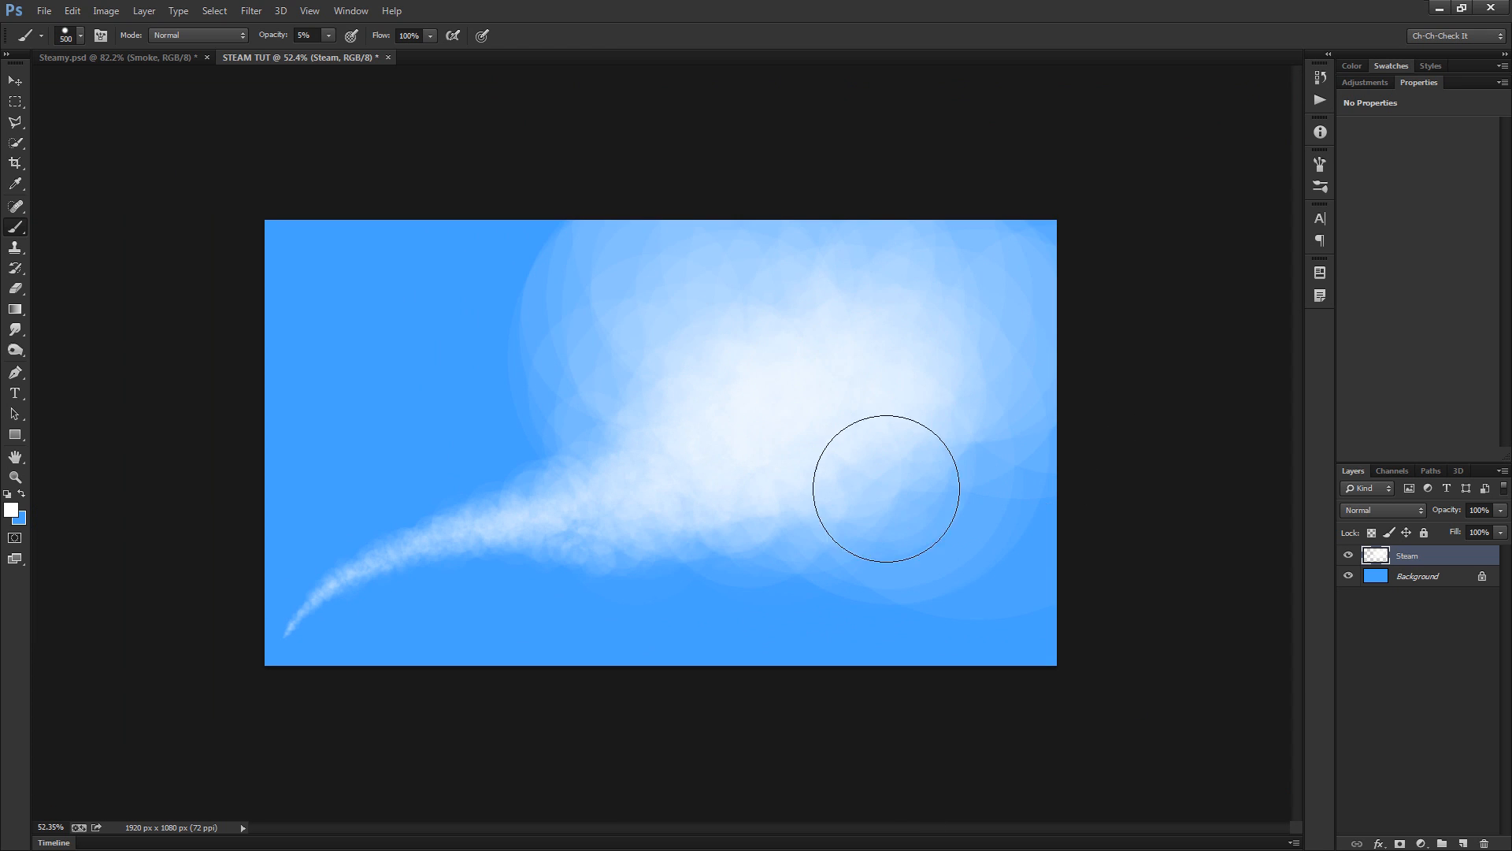
Switch to the Eraser at 8% opacity and enlarge it to 1000 px for fading the steam's outer edges
{"action": "key", "text": "e"}
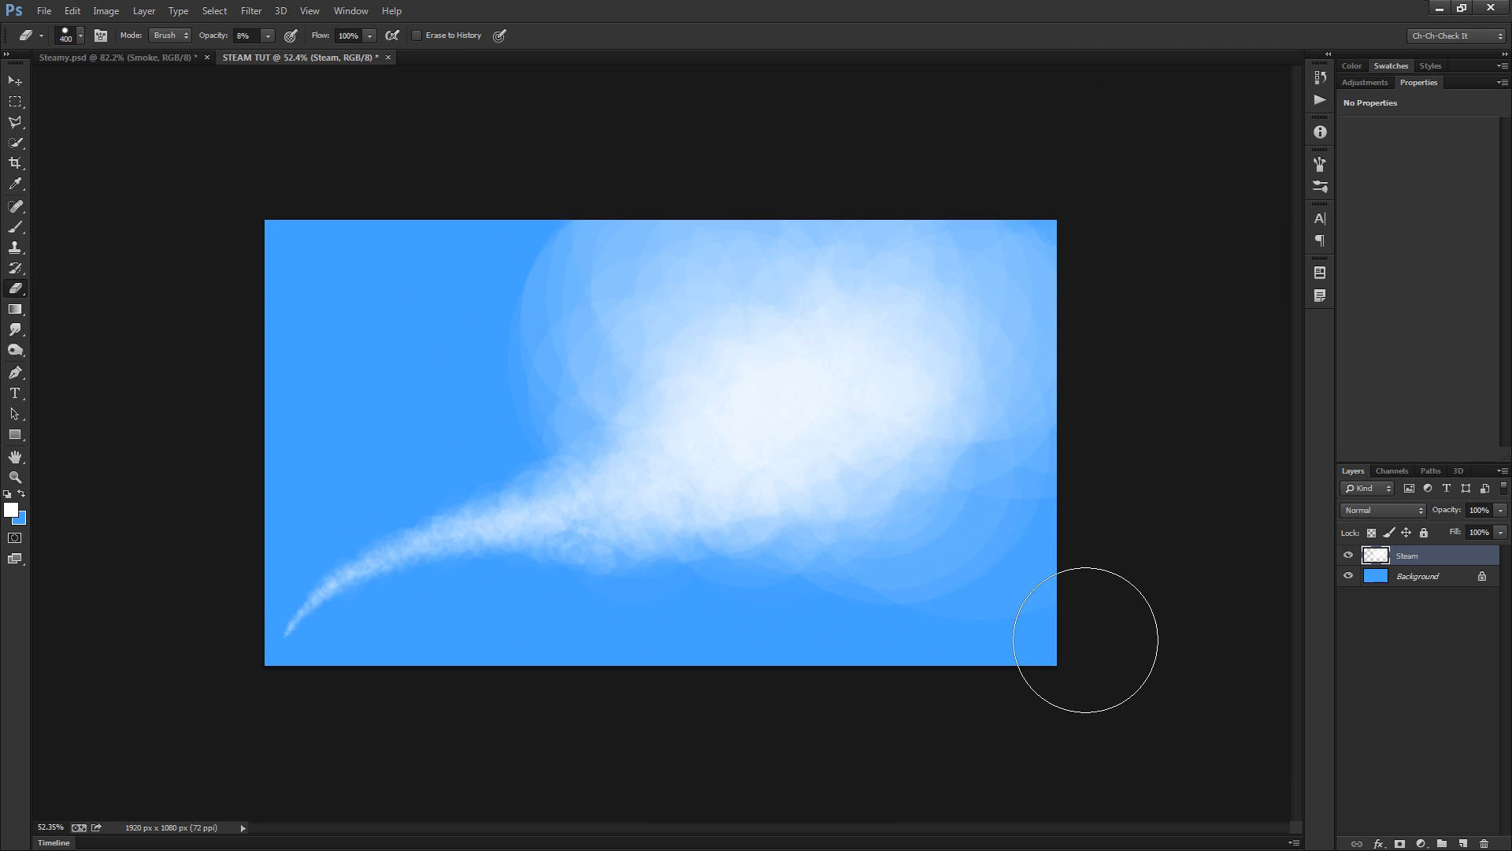
{"action": "scroll", "coordinate": [517, 297], "scroll_direction": "up", "scroll_amount": 1}
{"action": "key", "text": "]"}
{"action": "key", "text": "]"}
{"action": "key", "text": "]"}
{"action": "key", "text": "]"}
{"action": "key", "text": "]"}
{"action": "key", "text": "]"}
{"action": "key", "text": "]"}
{"action": "key", "text": "]"}
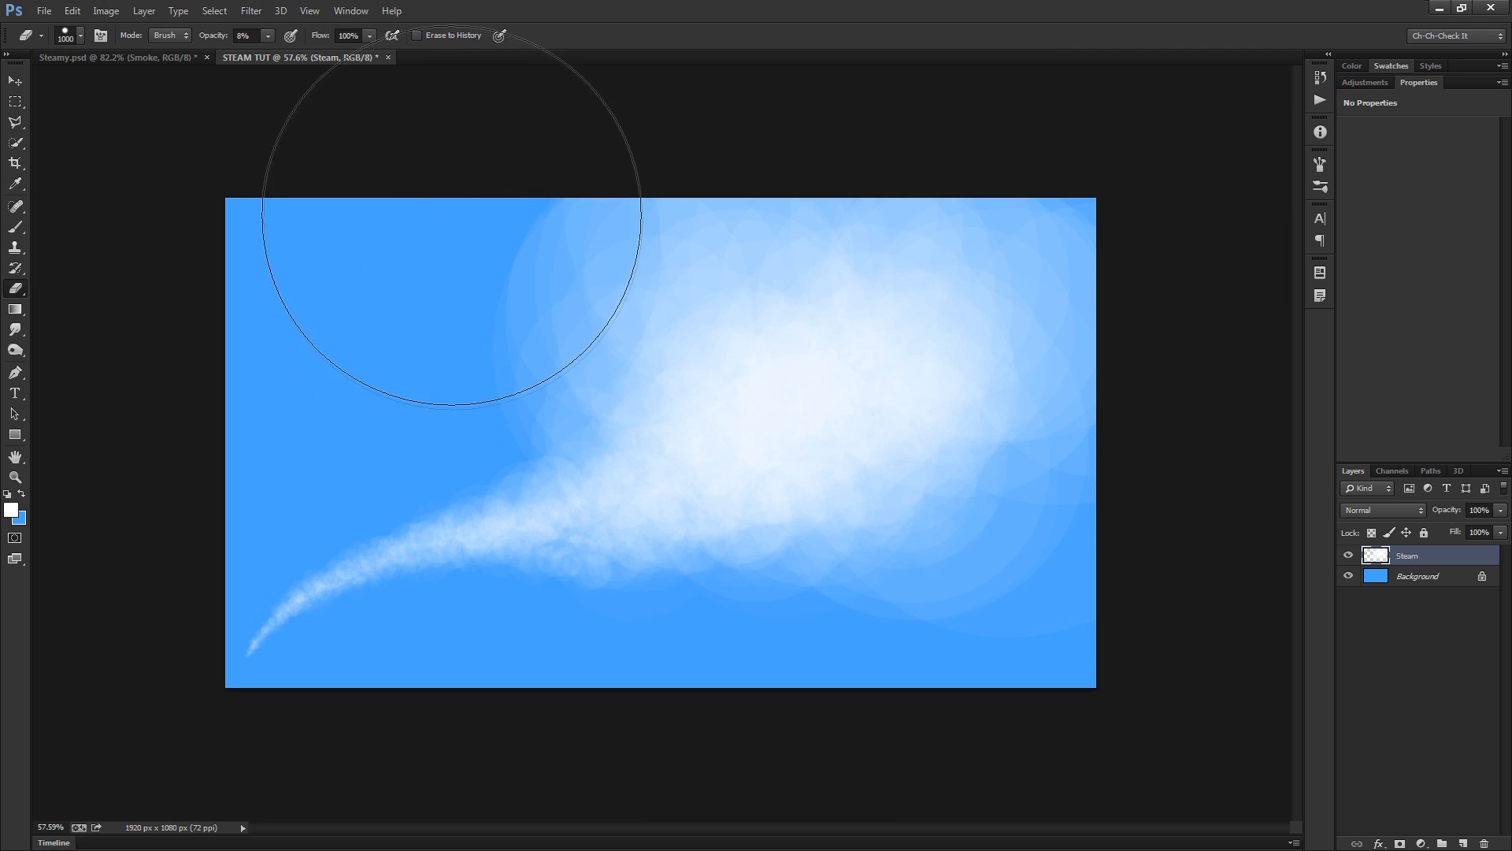
Enlarge the eraser in stages to 1500 px and fade the upper and outer edges of the steam's head
{"action": "scroll", "coordinate": [484, 288], "scroll_direction": "down", "scroll_amount": 4}
{"action": "key", "text": "]"}
{"action": "key", "text": "]"}
{"action": "key", "text": "]"}
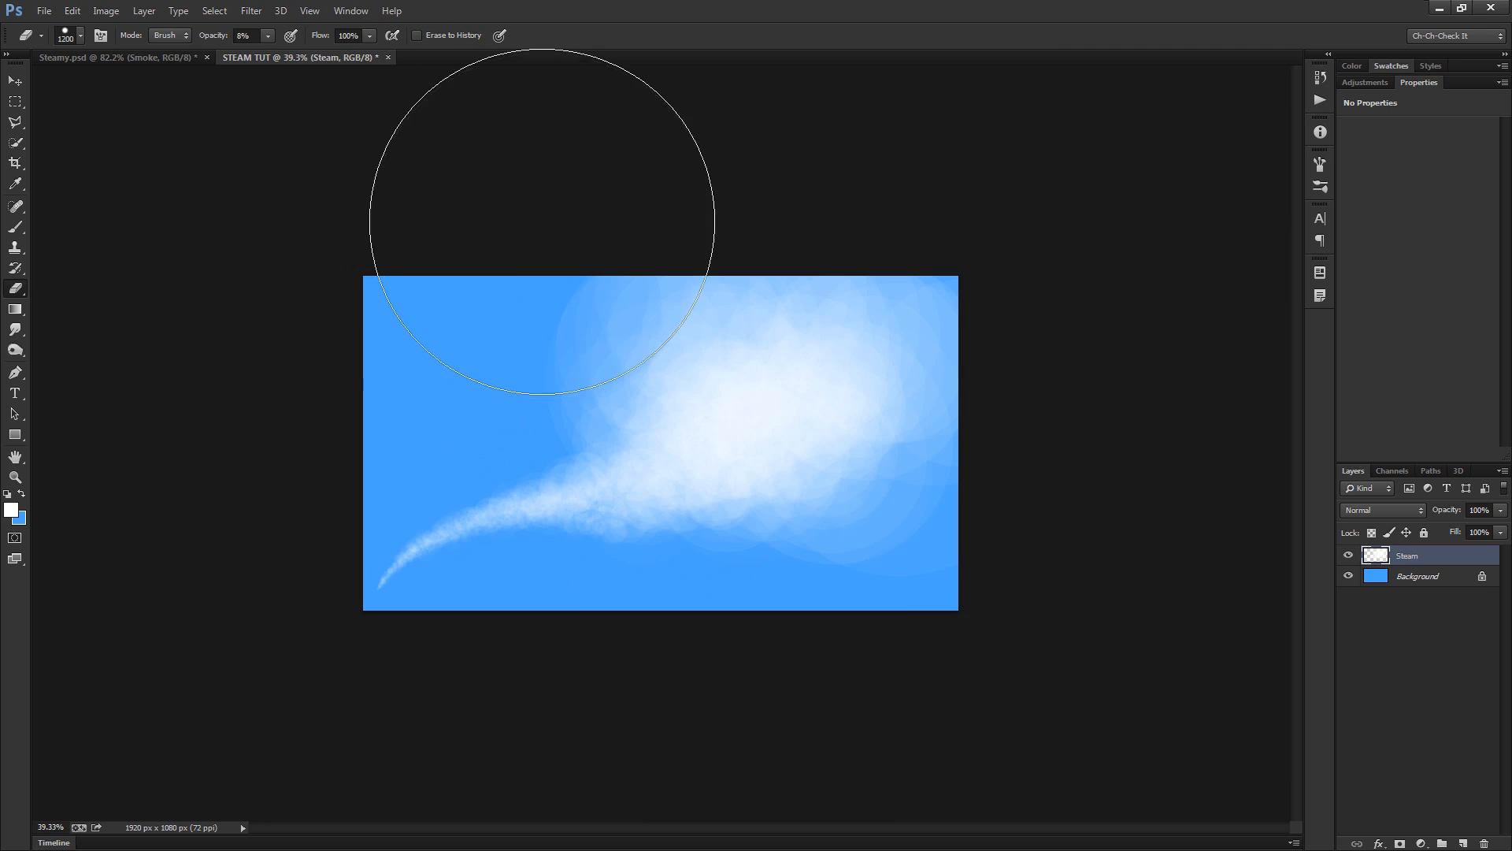
{"action": "key", "text": "]"}
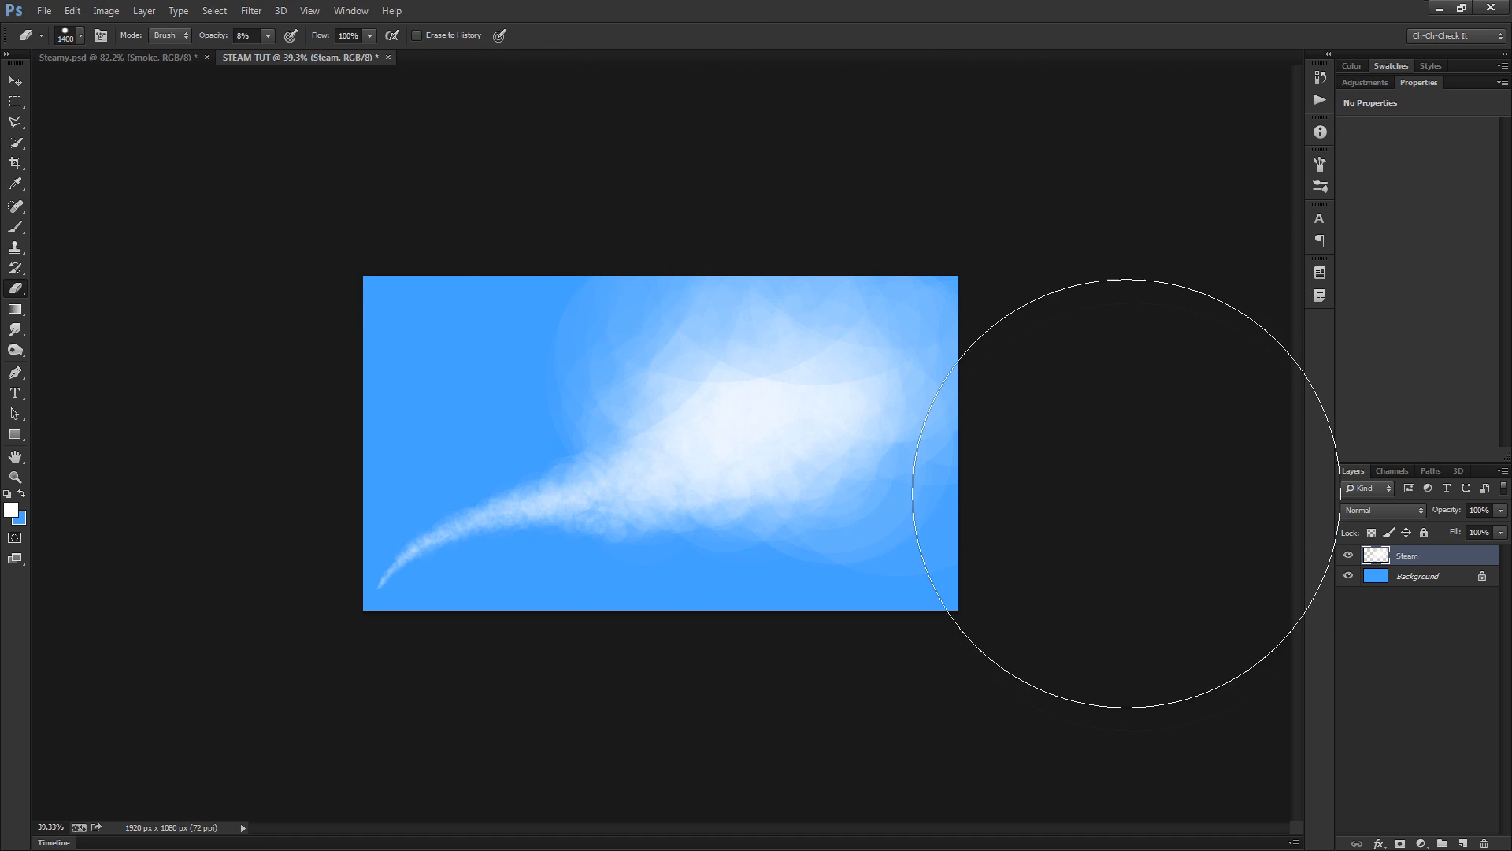
{"action": "key", "text": "bracketright"}
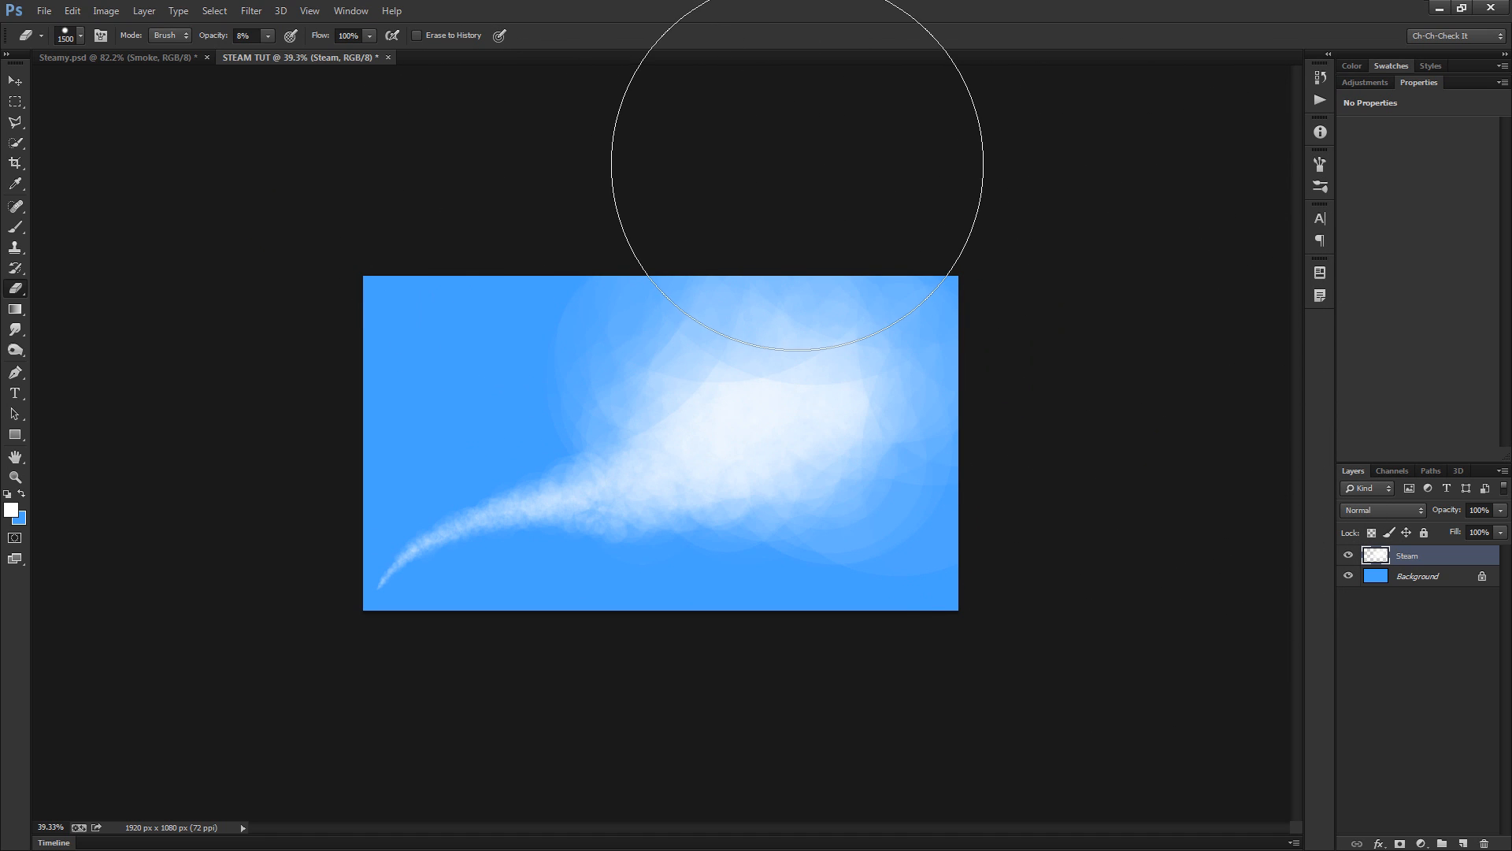
Lower the eraser opacity to 5% and fade the head's edges with an eraser of about 1600 px
{"action": "scroll", "coordinate": [804, 260], "scroll_direction": "up", "scroll_amount": 2}
{"action": "scroll", "coordinate": [740, 237], "scroll_direction": "down", "scroll_amount": 3}
{"action": "key", "text": "bracketright"}
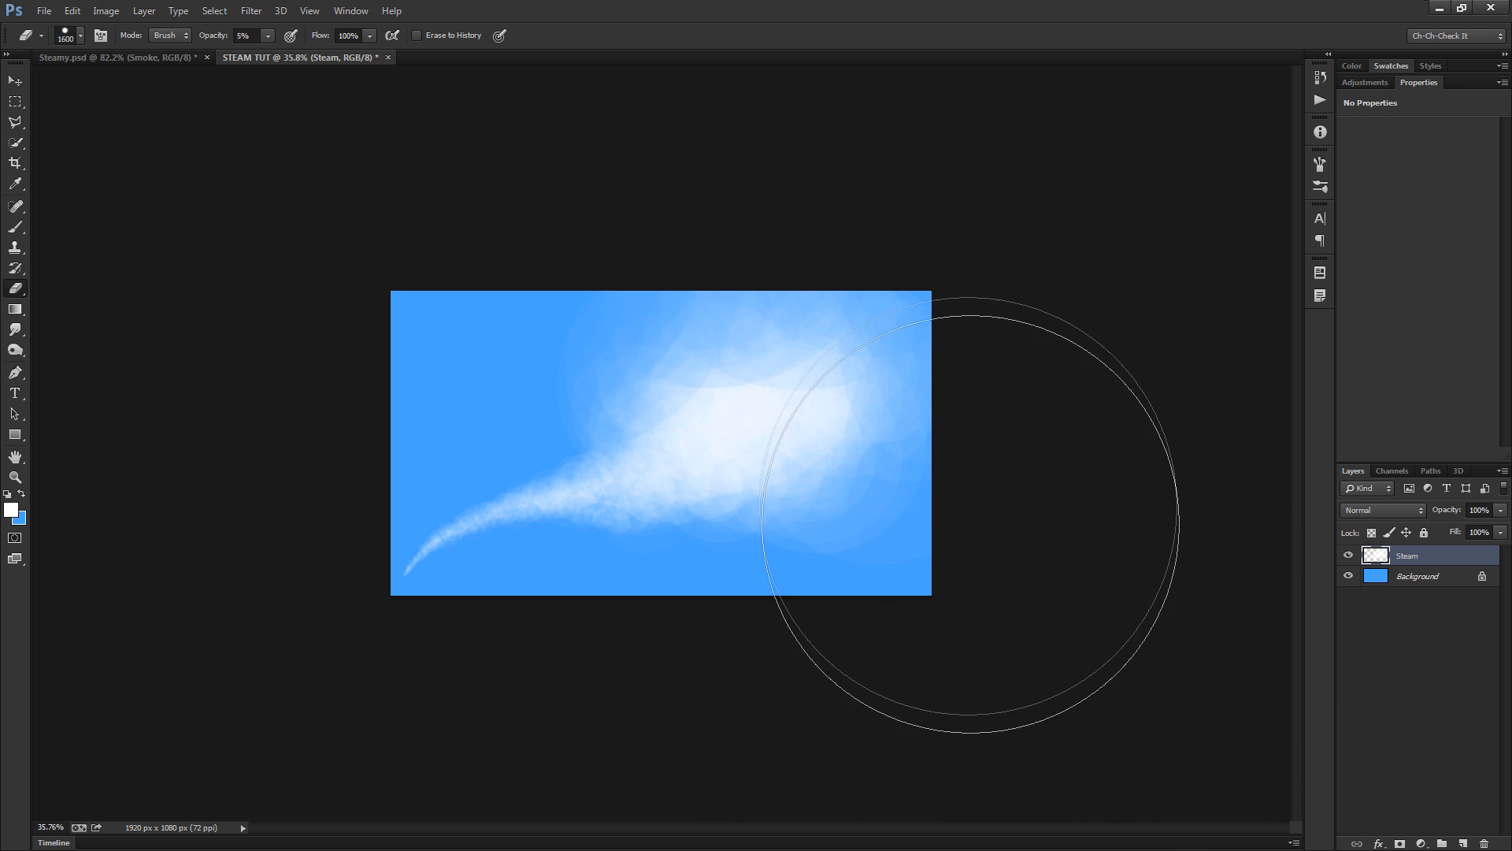
{"action": "key", "text": "bracketright"}
{"action": "key", "text": "bracketleft"}
{"action": "key", "text": "bracketleft"}
{"action": "key", "text": "bracketleft"}
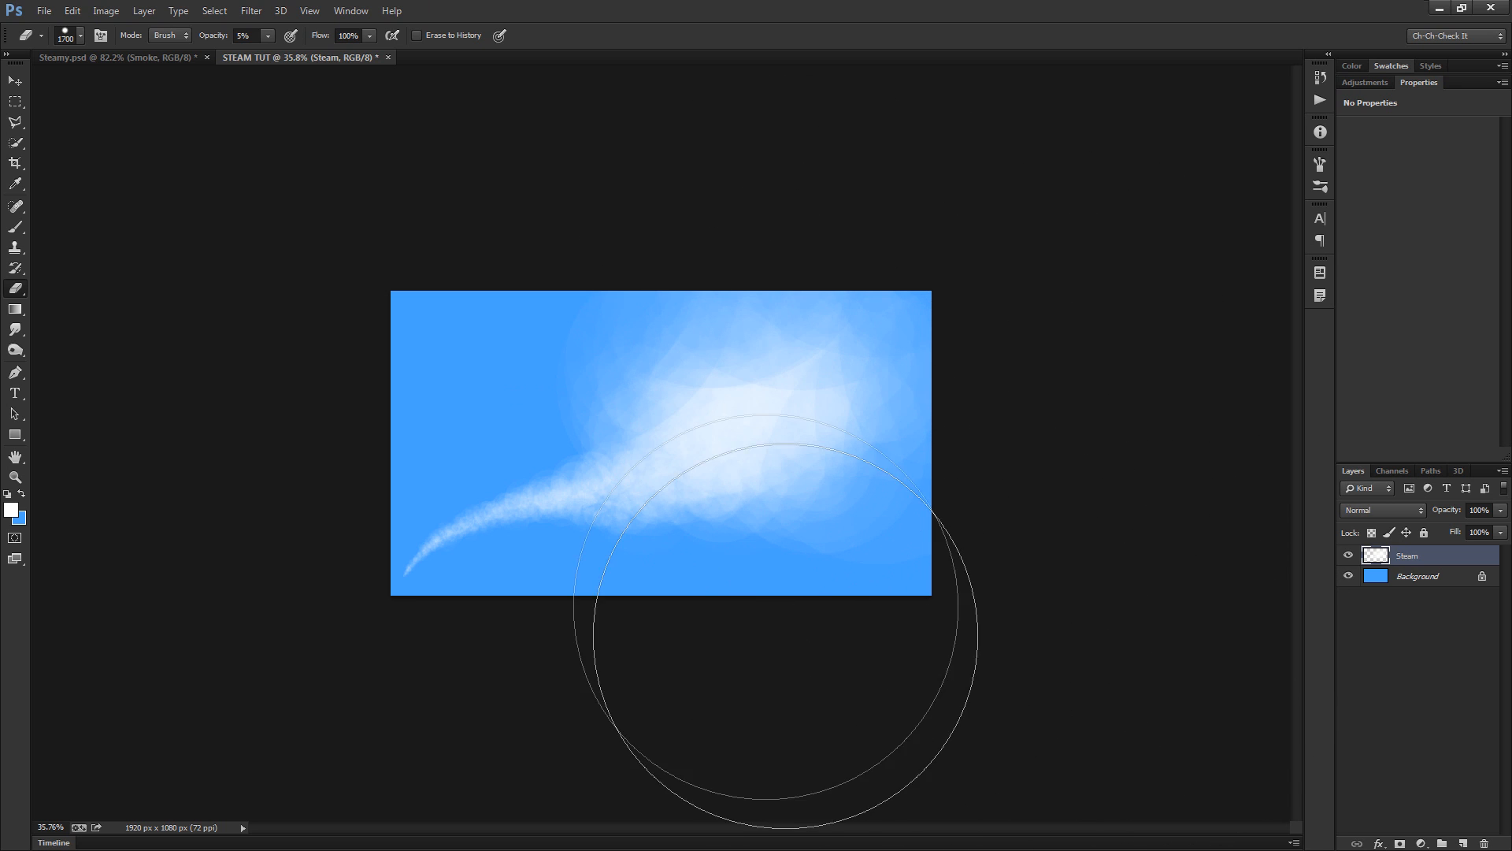
Reduce the eraser to about 1100 px and lightly fade the plume's wide end and lower edge
{"action": "scroll", "coordinate": [716, 581], "scroll_direction": "up", "scroll_amount": 4}
{"action": "key", "text": "bracketleft"}
{"action": "key", "text": "bracketleft"}
{"action": "key", "text": "bracketleft"}
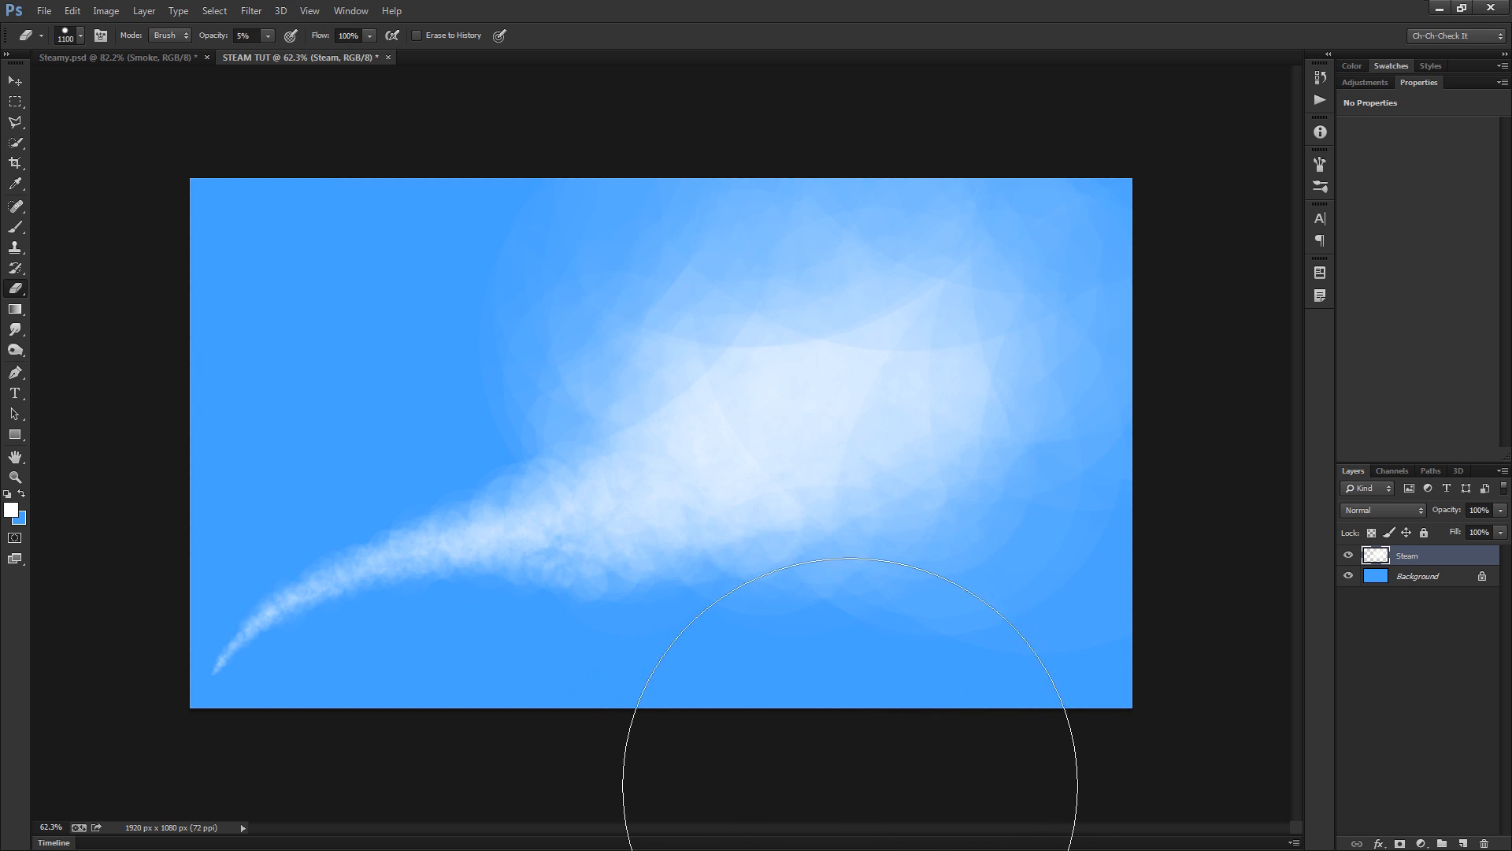
{"action": "key", "text": "bracketleft"}
{"action": "key", "text": "bracketleft"}
{"action": "key", "text": "bracketright"}
{"action": "key", "text": "bracketright"}
{"action": "key", "text": "bracketright"}
{"action": "scroll", "coordinate": [780, 358], "scroll_direction": "up", "scroll_amount": 2}
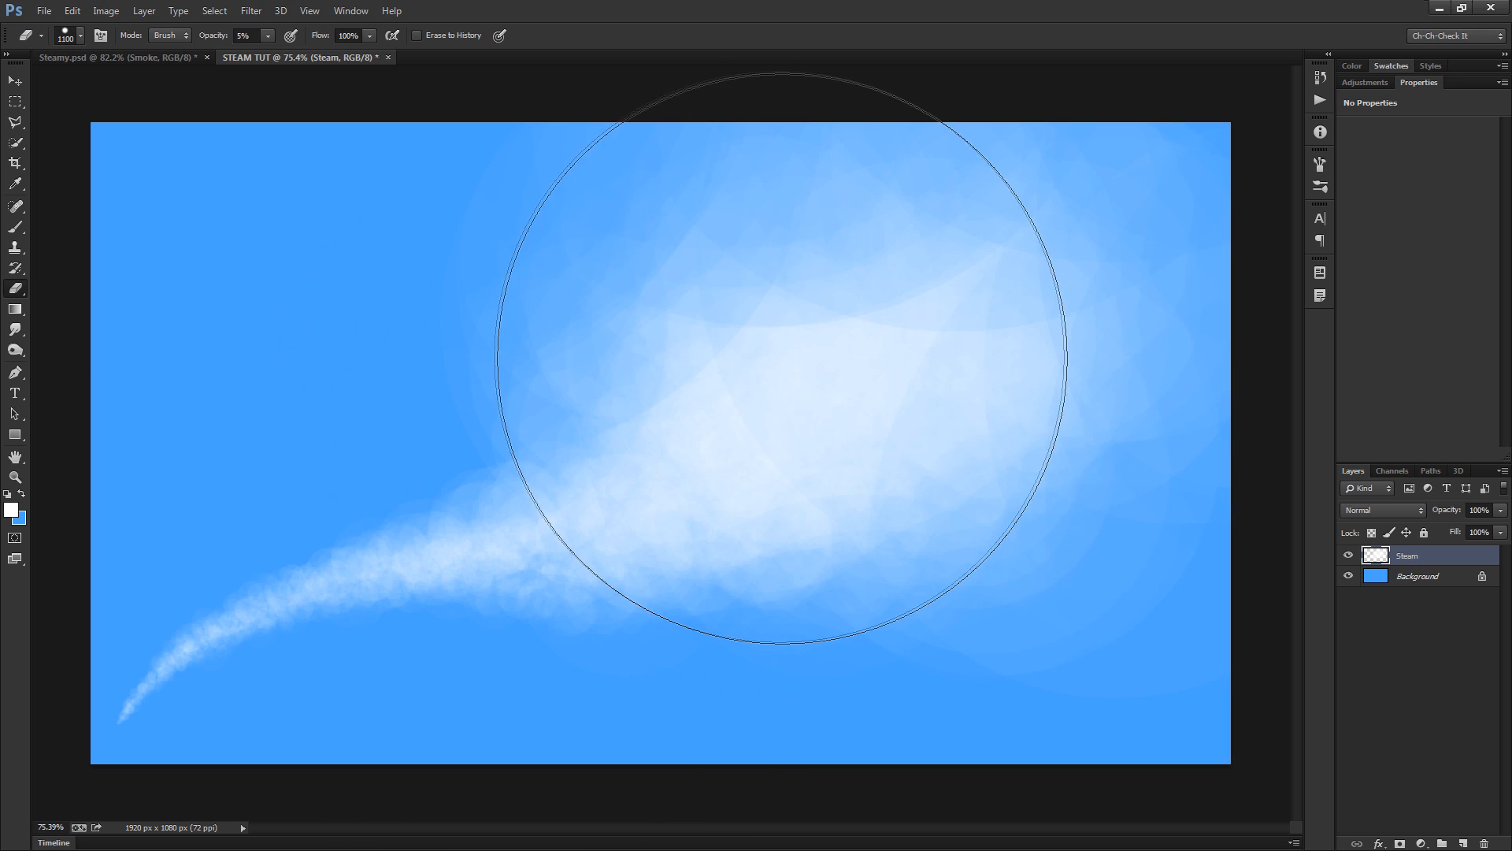
Reduce the eraser to 500 px and fade the bright core of the steam's head at 5% opacity
{"action": "key", "text": "bracketleft"}
{"action": "key", "text": "bracketleft"}
{"action": "key", "text": "bracketleft"}
{"action": "key", "text": "bracketleft"}
{"action": "key", "text": "bracketleft"}
{"action": "key", "text": "bracketleft"}
{"action": "key", "text": "bracketleft"}
{"action": "key", "text": "bracketleft"}
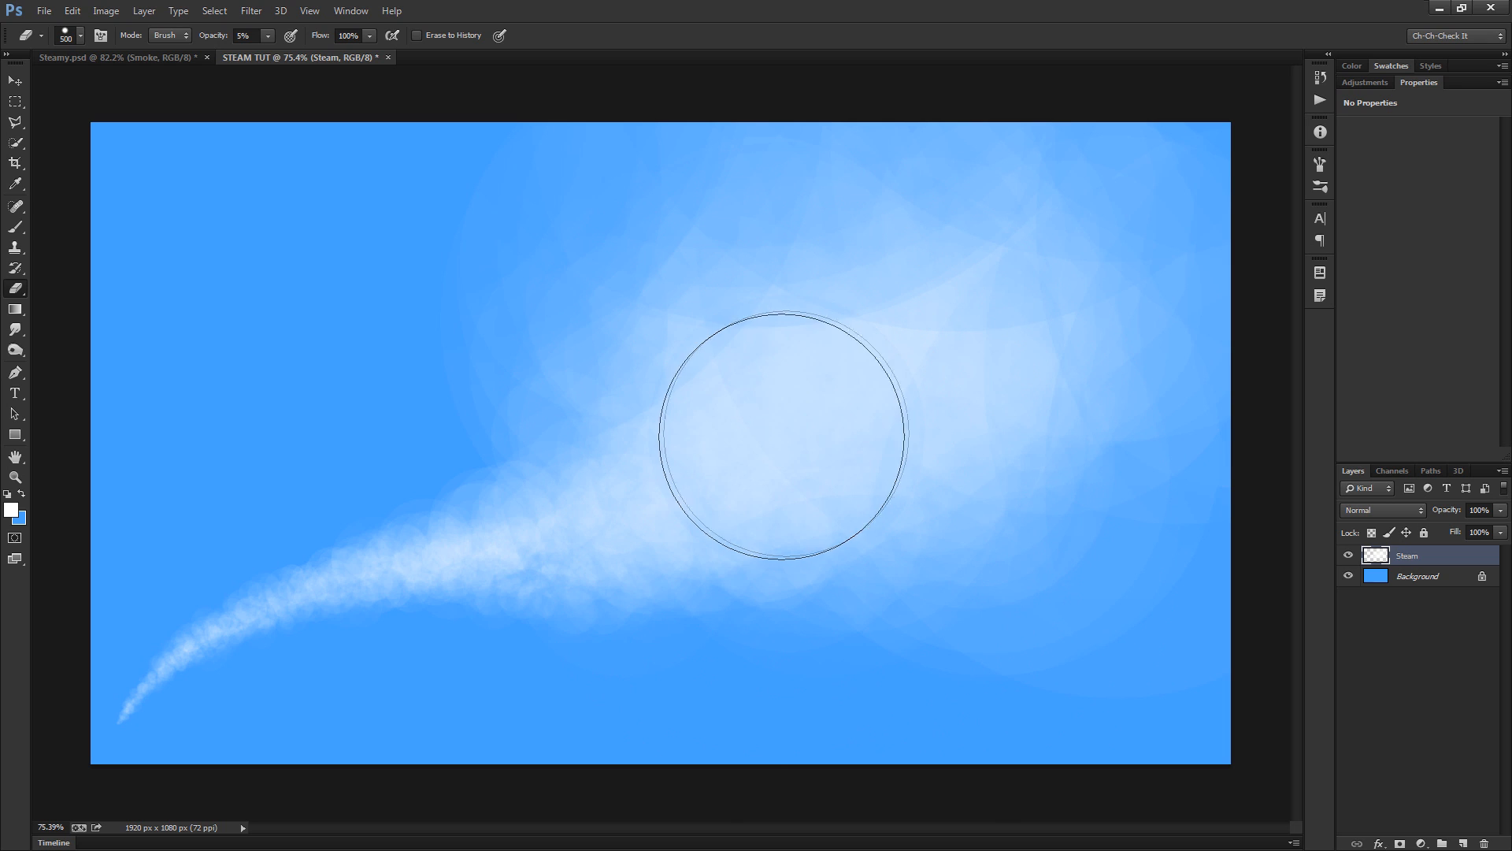
Fade more of the plume's core with a 600 px eraser, reducing it to 150 px near the neck
{"action": "key", "text": "bracketright"}
{"action": "key", "text": "bracketright"}
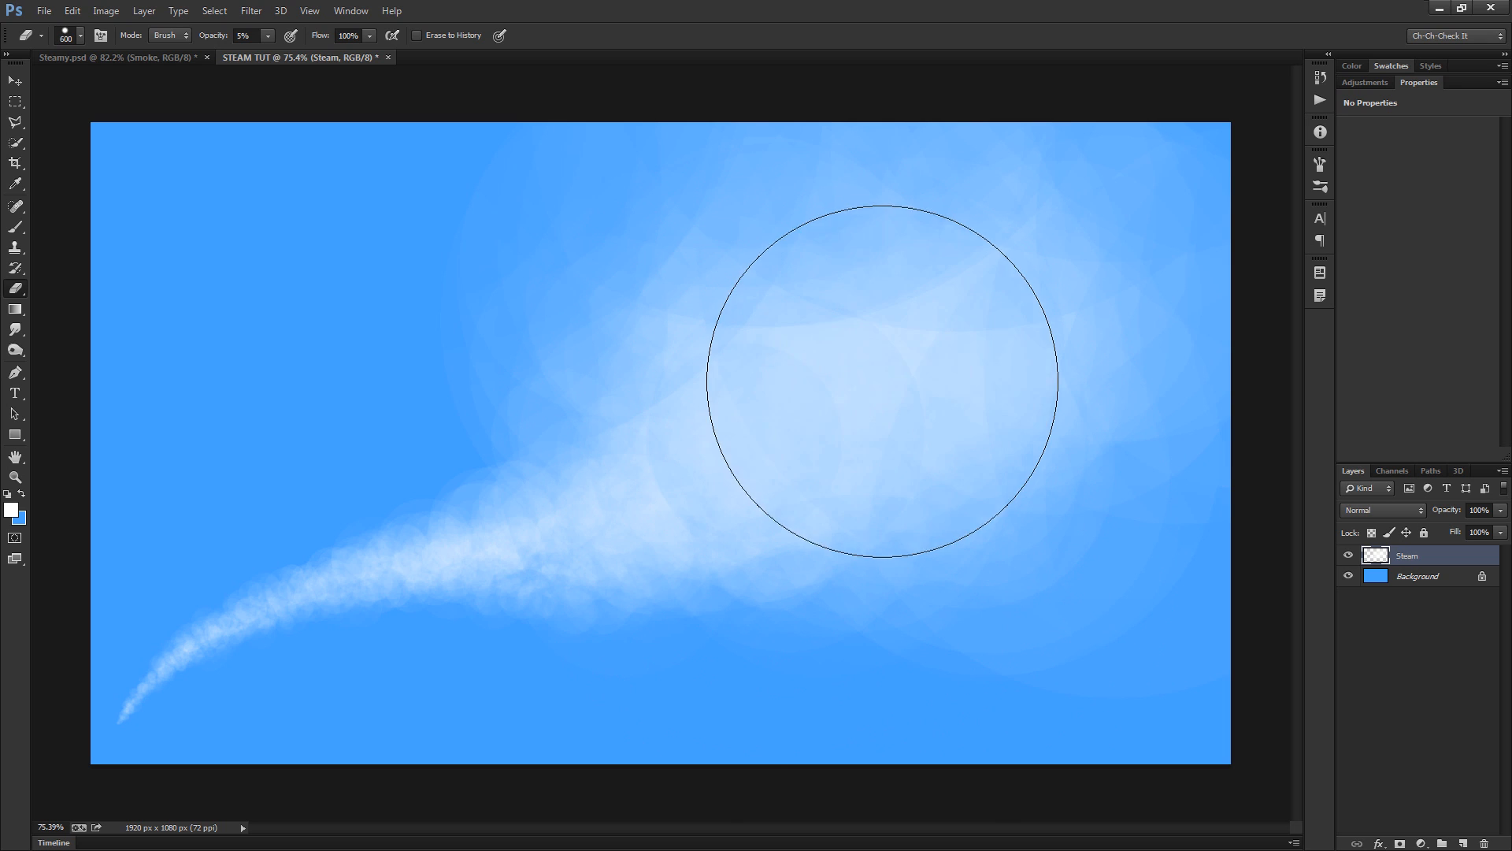
{"action": "key", "text": "bracketleft"}
{"action": "key", "text": "bracketleft"}
{"action": "key", "text": "bracketleft"}
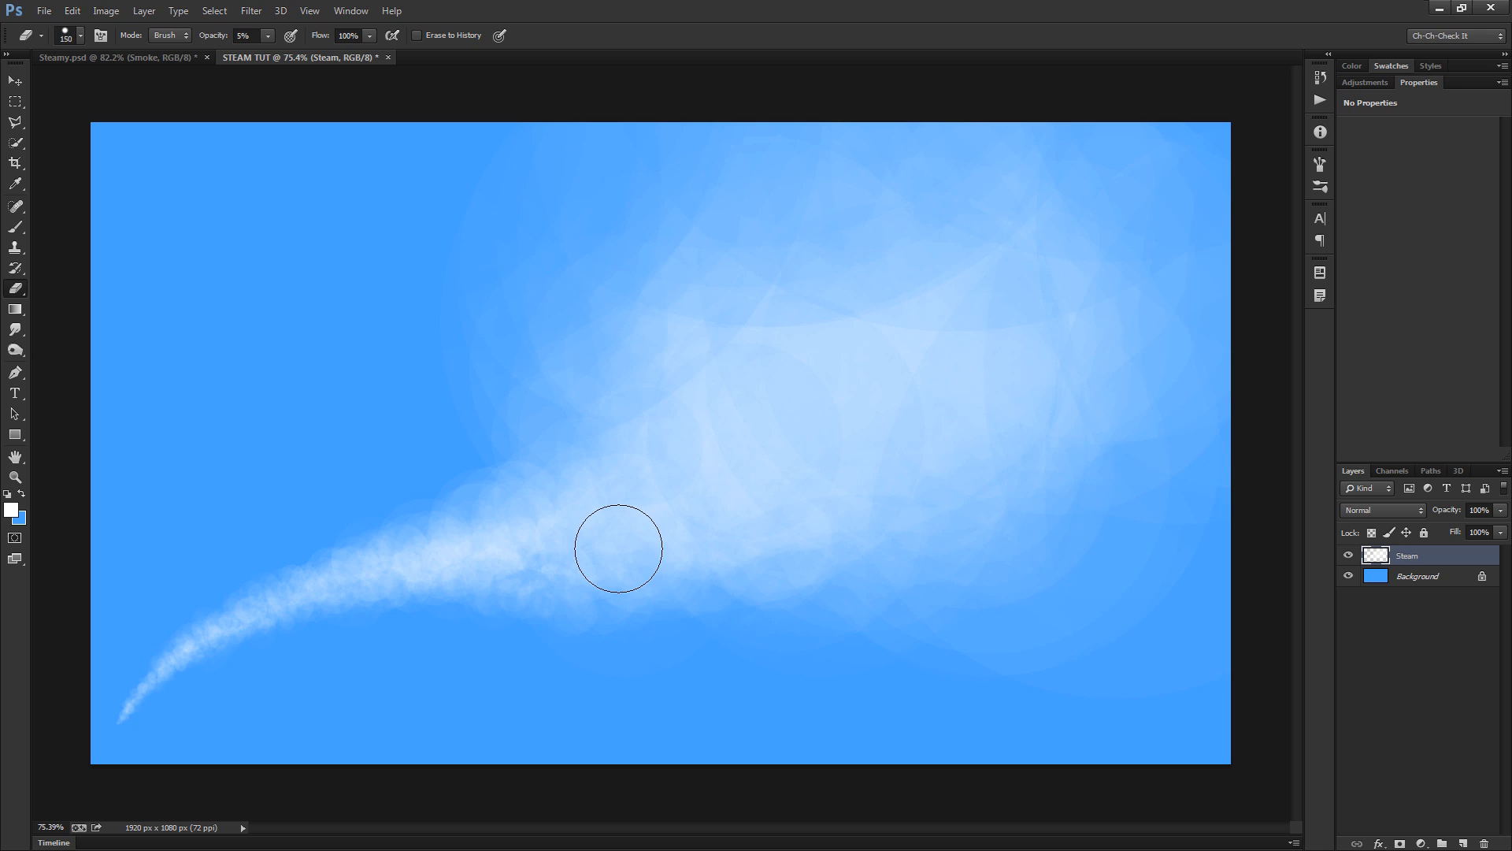
Switch to the Brush at 5% opacity and repaint faint white circles between the plume's neck and its head
{"action": "key", "text": "b"}
{"action": "mouse_move", "coordinate": [642, 535]}
{"action": "left_mouse_down"}
{"action": "mouse_move", "coordinate": [940, 539]}
{"action": "mouse_move", "coordinate": [865, 484]}
{"action": "mouse_move", "coordinate": [889, 381]}
{"action": "mouse_move", "coordinate": [839, 424]}
{"action": "mouse_move", "coordinate": [829, 368]}
{"action": "mouse_move", "coordinate": [740, 344]}
{"action": "mouse_move", "coordinate": [844, 339]}
{"action": "mouse_move", "coordinate": [762, 419]}
{"action": "mouse_move", "coordinate": [853, 356]}
{"action": "left_mouse_up"}
{"action": "key", "text": "bracketright"}
{"action": "mouse_move", "coordinate": [853, 357]}
{"action": "left_mouse_down"}
{"action": "mouse_move", "coordinate": [848, 419]}
{"action": "mouse_move", "coordinate": [742, 300]}
{"action": "mouse_move", "coordinate": [875, 291]}
{"action": "mouse_move", "coordinate": [935, 318]}
{"action": "mouse_move", "coordinate": [945, 358]}
{"action": "mouse_move", "coordinate": [924, 437]}
{"action": "mouse_move", "coordinate": [719, 477]}
{"action": "mouse_move", "coordinate": [738, 377]}
{"action": "mouse_move", "coordinate": [677, 355]}
{"action": "mouse_move", "coordinate": [726, 410]}
{"action": "mouse_move", "coordinate": [666, 487]}
{"action": "left_mouse_up"}
Dab faint white circles at the neck with a 150 px brush, enlarging it to 500 px over the head's core
{"action": "key", "text": "bracketleft"}
{"action": "key", "text": "bracketleft"}
{"action": "key", "text": "bracketleft"}
{"action": "key", "text": "bracketleft"}
{"action": "key", "text": "bracketleft"}
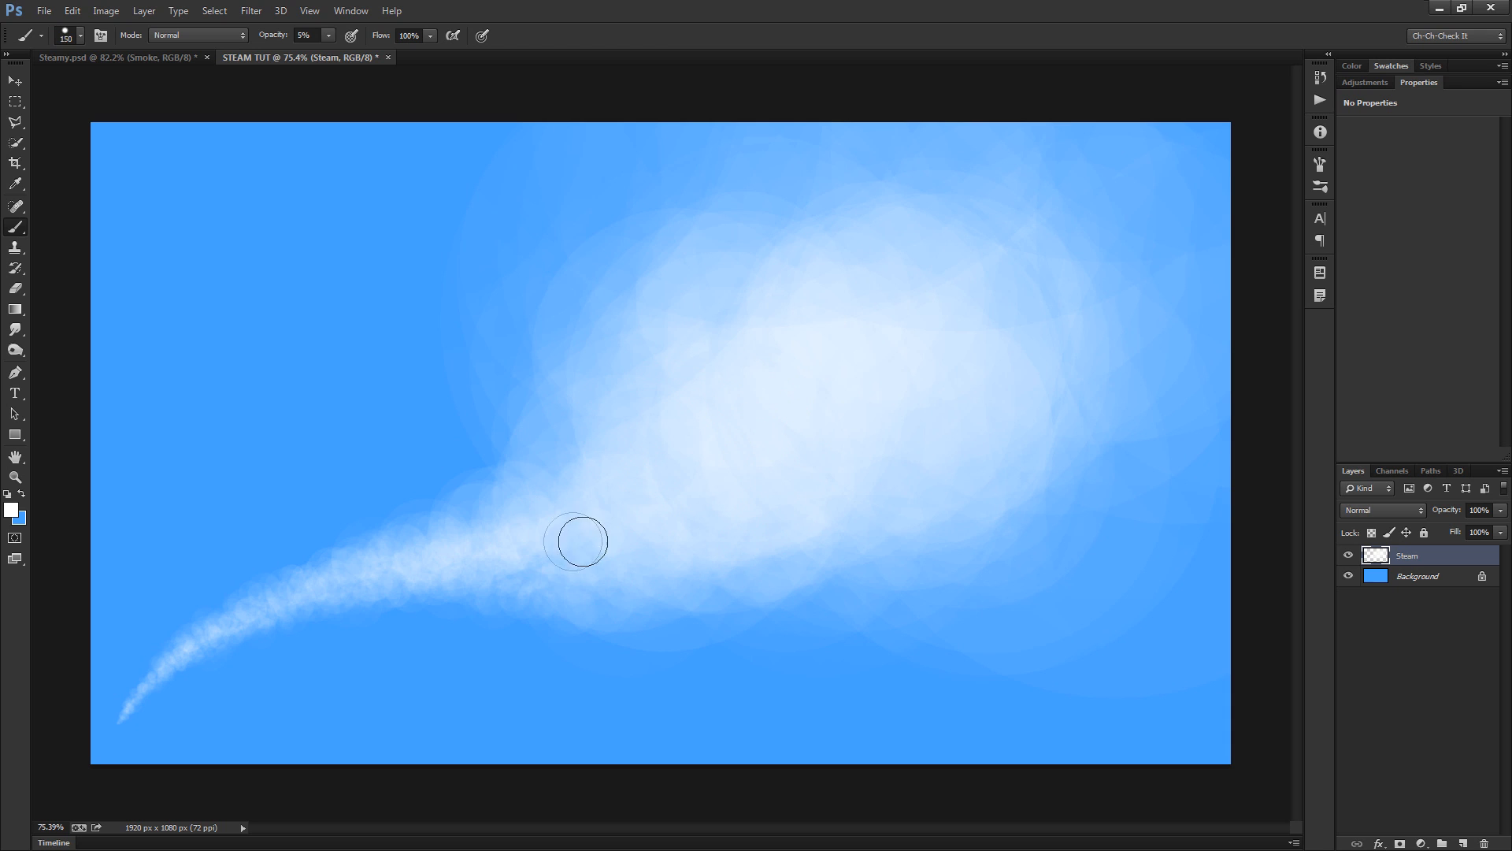
{"action": "key", "text": "bracketright"}
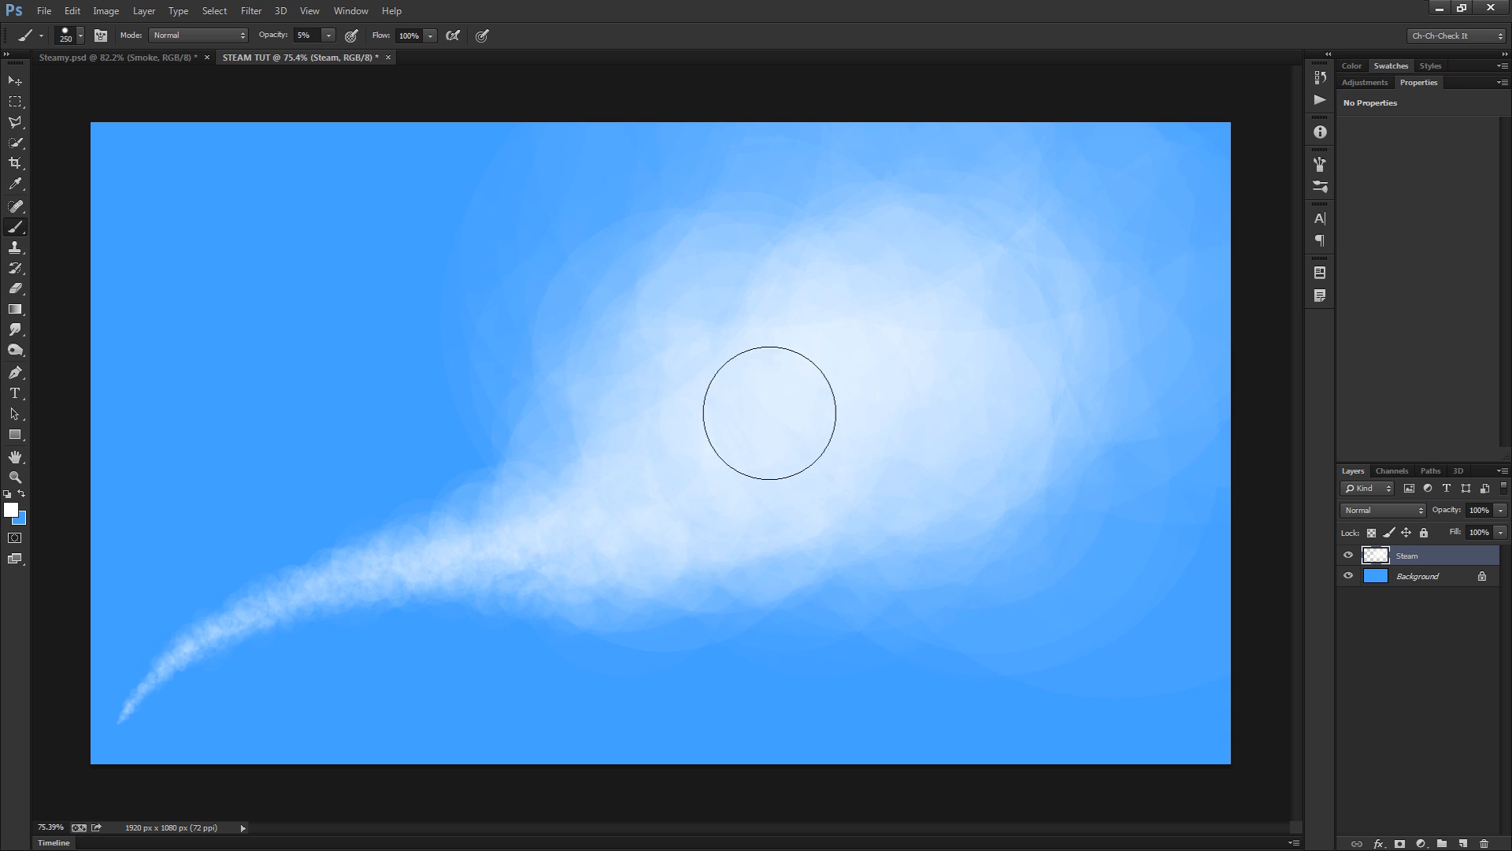
{"action": "key", "text": "bracketright"}
{"action": "key", "text": "bracketright"}
{"action": "key", "text": "bracketright"}
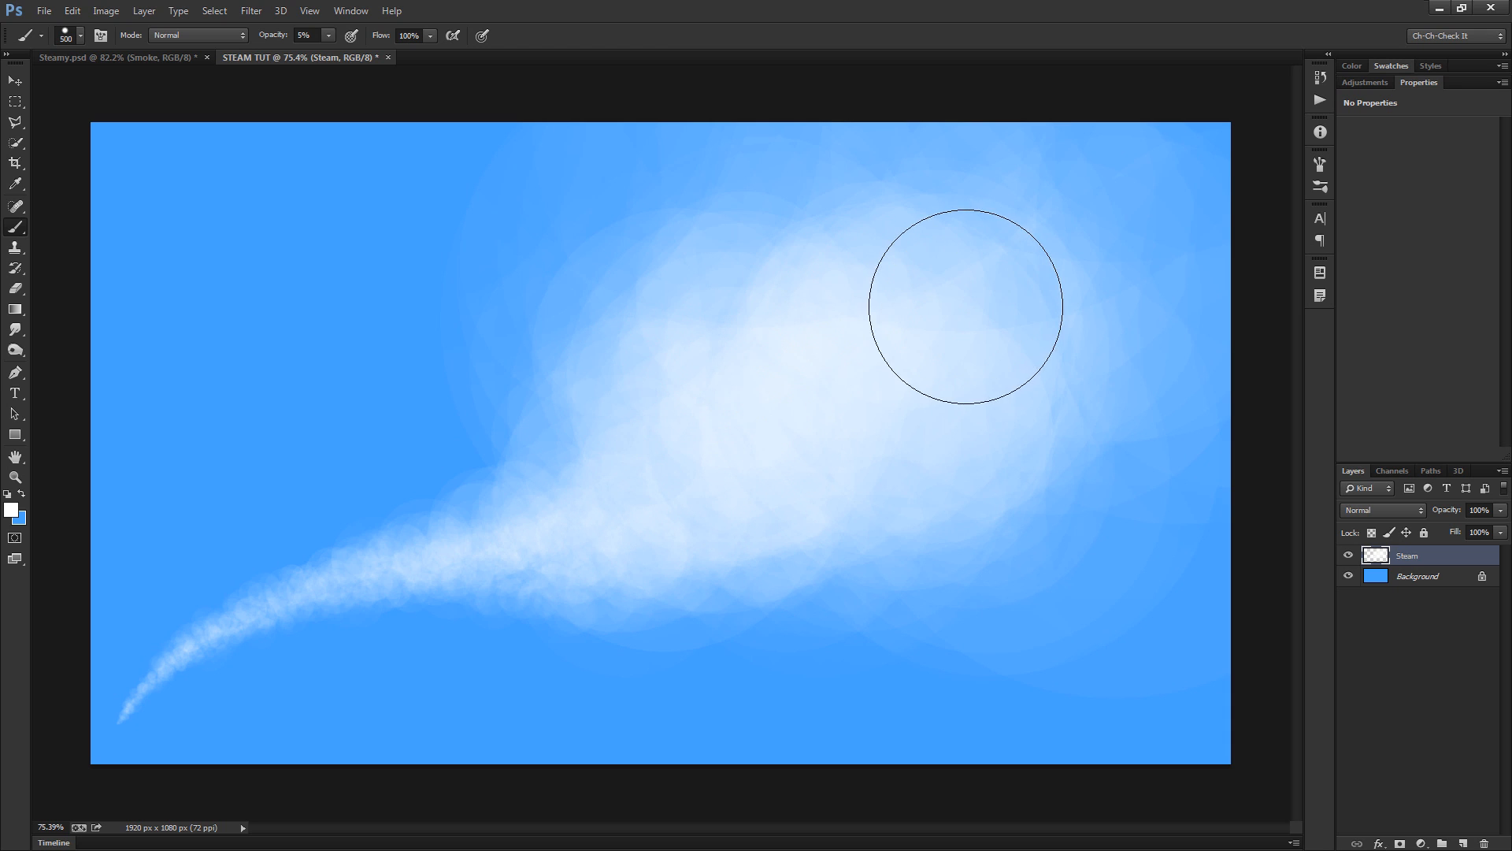
Dab faint white circles with a 500 px brush over the head's upper part, using smaller sizes down its left edge
{"action": "scroll", "coordinate": [938, 343], "scroll_direction": "up", "scroll_amount": 2}
{"action": "key", "text": "bracketleft"}
{"action": "key", "text": "bracketleft"}
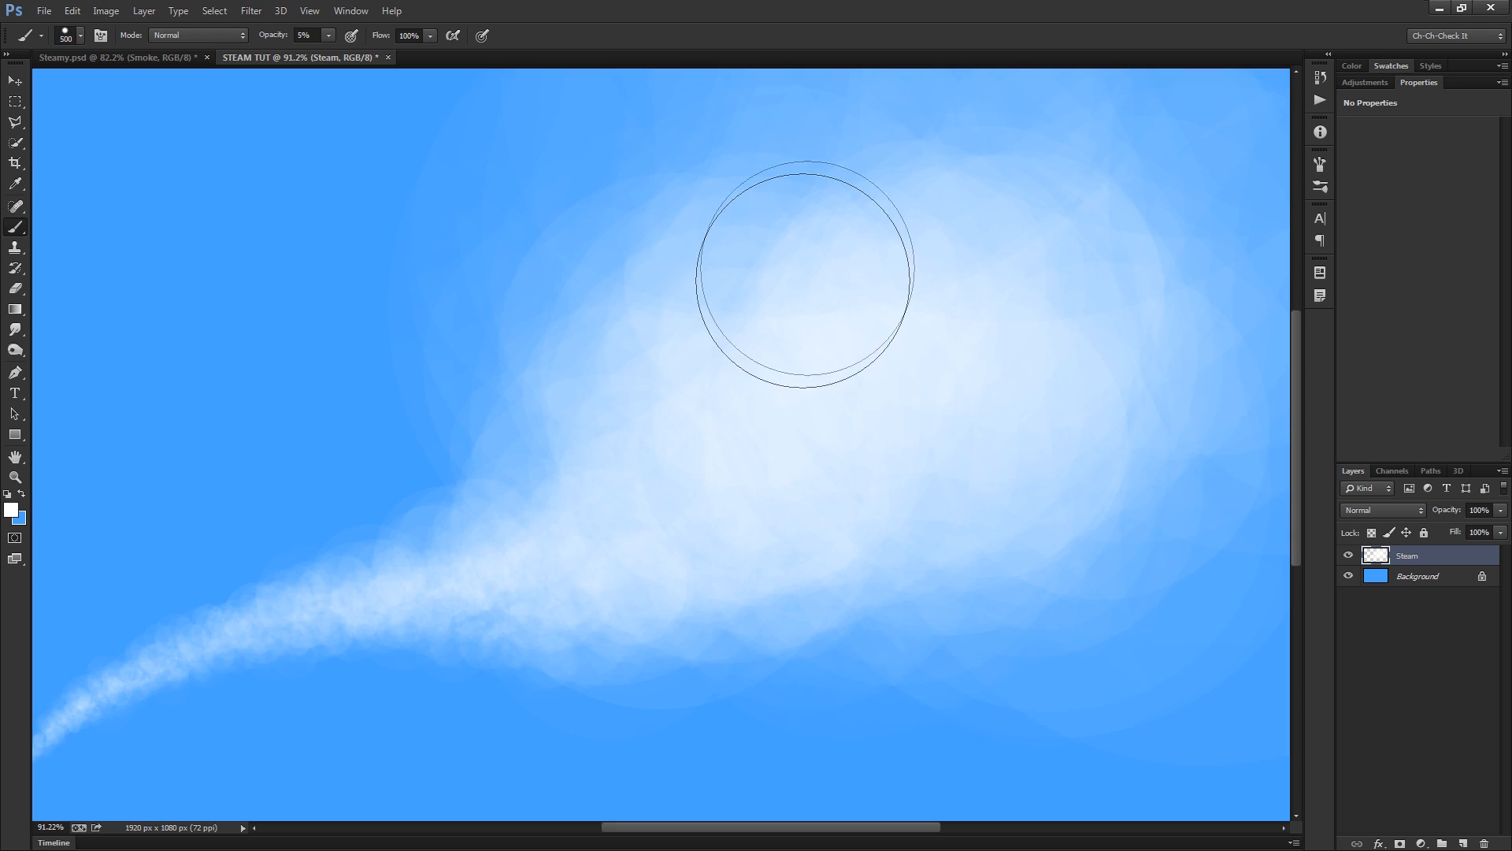
{"action": "mouse_move", "coordinate": [621, 346]}
{"action": "left_mouse_down"}
{"action": "mouse_move", "coordinate": [598, 340]}
{"action": "mouse_move", "coordinate": [881, 267]}
{"action": "mouse_move", "coordinate": [736, 226]}
{"action": "mouse_move", "coordinate": [620, 256]}
{"action": "mouse_move", "coordinate": [570, 435]}
{"action": "mouse_move", "coordinate": [527, 496]}
{"action": "mouse_move", "coordinate": [542, 482]}
{"action": "left_mouse_up"}
{"action": "key", "text": "bracketleft"}
{"action": "key", "text": "bracketleft"}
{"action": "key", "text": "bracketleft"}
Enlarge the brush in stages and dab faint white circles across the steam's head, ending at 600 px
{"action": "key", "text": "bracketright"}
{"action": "key", "text": "bracketright"}
{"action": "key", "text": "bracketright"}
{"action": "key", "text": "bracketright"}
{"action": "key", "text": "bracketright"}
{"action": "key", "text": "bracketright"}
{"action": "key", "text": "bracketleft"}
{"action": "scroll", "coordinate": [803, 409], "scroll_direction": "down", "scroll_amount": 4}
{"action": "key", "text": "bracketleft"}
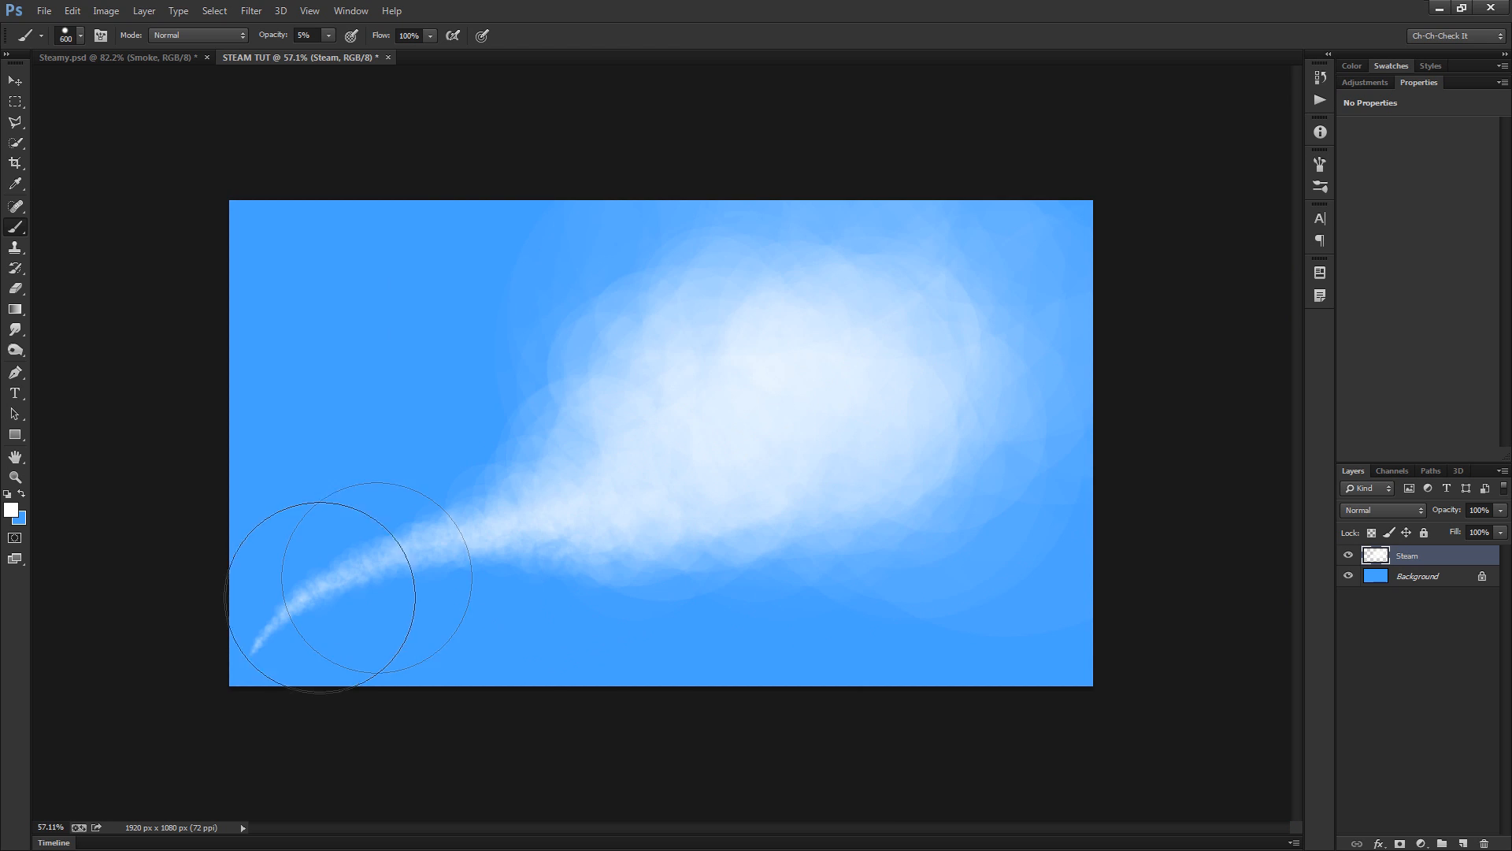
Reduce the brush in stages to 30 px and dab faint white circles from the neck down to the plume's narrow start
{"action": "scroll", "coordinate": [563, 521], "scroll_direction": "up", "scroll_amount": 7}
{"action": "left_click_drag", "start_coordinate": [478, 558], "coordinate": [688, 405]}
{"action": "scroll", "coordinate": [687, 404], "scroll_direction": "up", "scroll_amount": 5}
{"action": "key", "text": "bracketleft"}
{"action": "key", "text": "bracketleft"}
{"action": "key", "text": "bracketleft"}
{"action": "key", "text": "bracketleft"}
{"action": "key", "text": "bracketleft"}
{"action": "mouse_move", "coordinate": [579, 386]}
{"action": "left_mouse_down"}
{"action": "mouse_move", "coordinate": [456, 402]}
{"action": "mouse_move", "coordinate": [342, 440]}
{"action": "left_mouse_up"}
{"action": "mouse_move", "coordinate": [273, 478]}
{"action": "left_mouse_down"}
{"action": "mouse_move", "coordinate": [761, 367]}
{"action": "mouse_move", "coordinate": [673, 396]}
{"action": "left_mouse_up"}
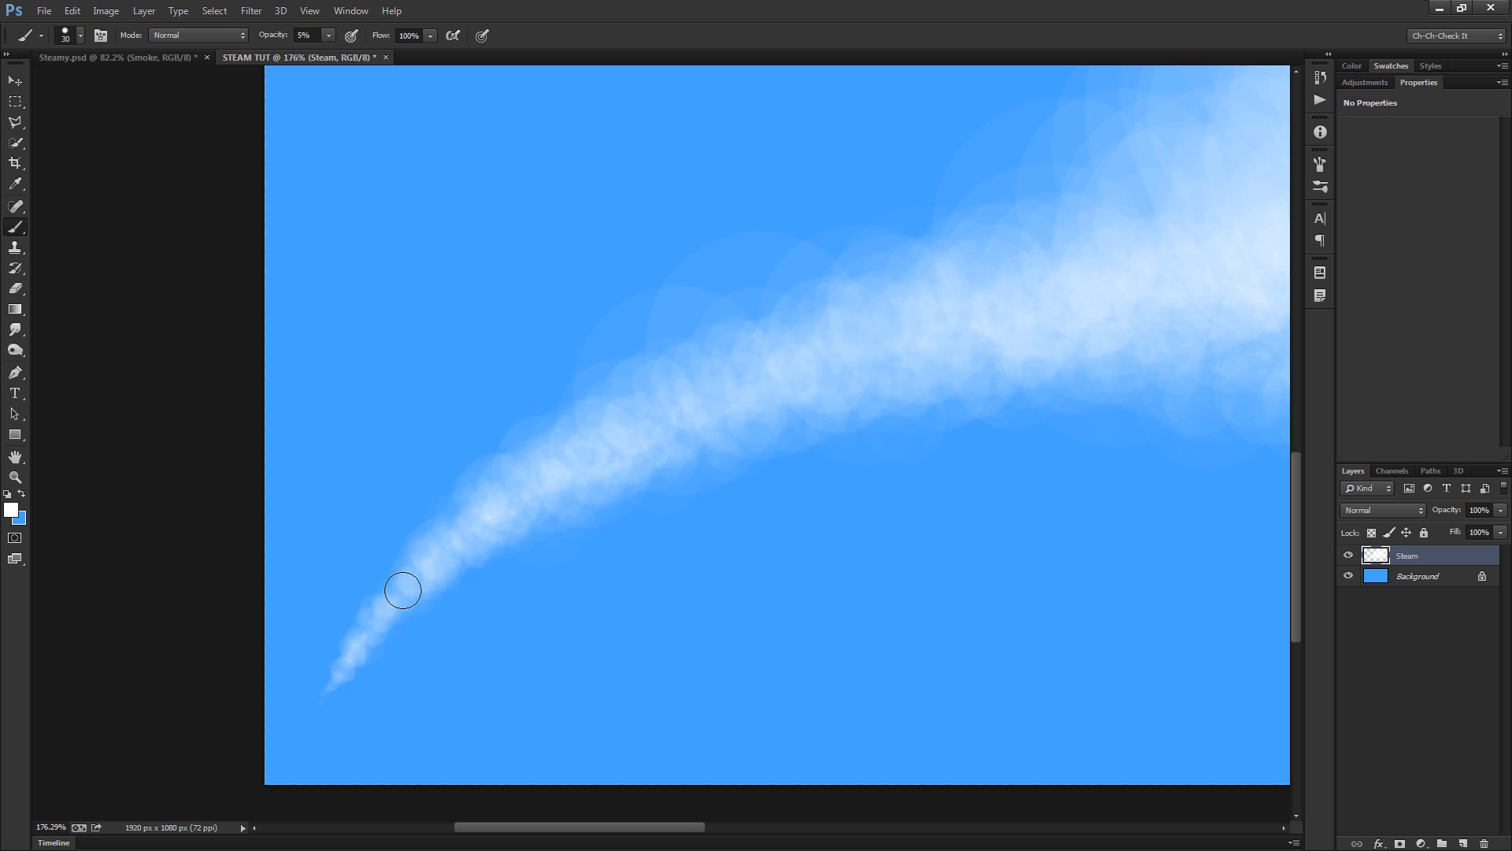
Enlarge the brush in stages to 175 px and dab faint white circles from the plume's narrow part into its widening section
{"action": "key", "text": "ctrl+0"}
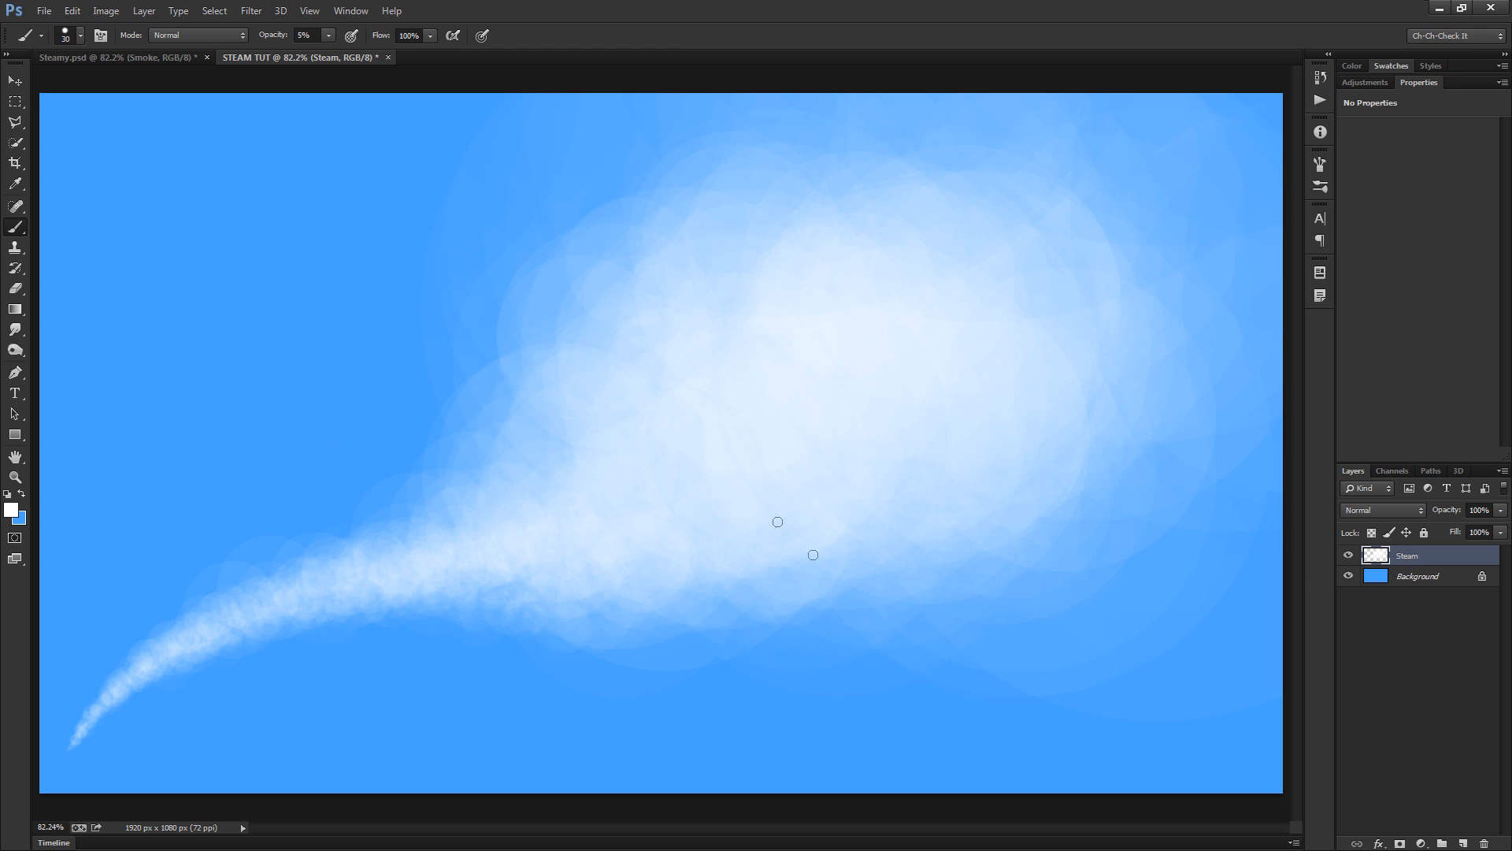
{"action": "scroll", "coordinate": [455, 598], "scroll_direction": "up", "scroll_amount": 3}
{"action": "left_click_drag", "start_coordinate": [454, 598], "coordinate": [807, 480]}
{"action": "key", "text": "]"}
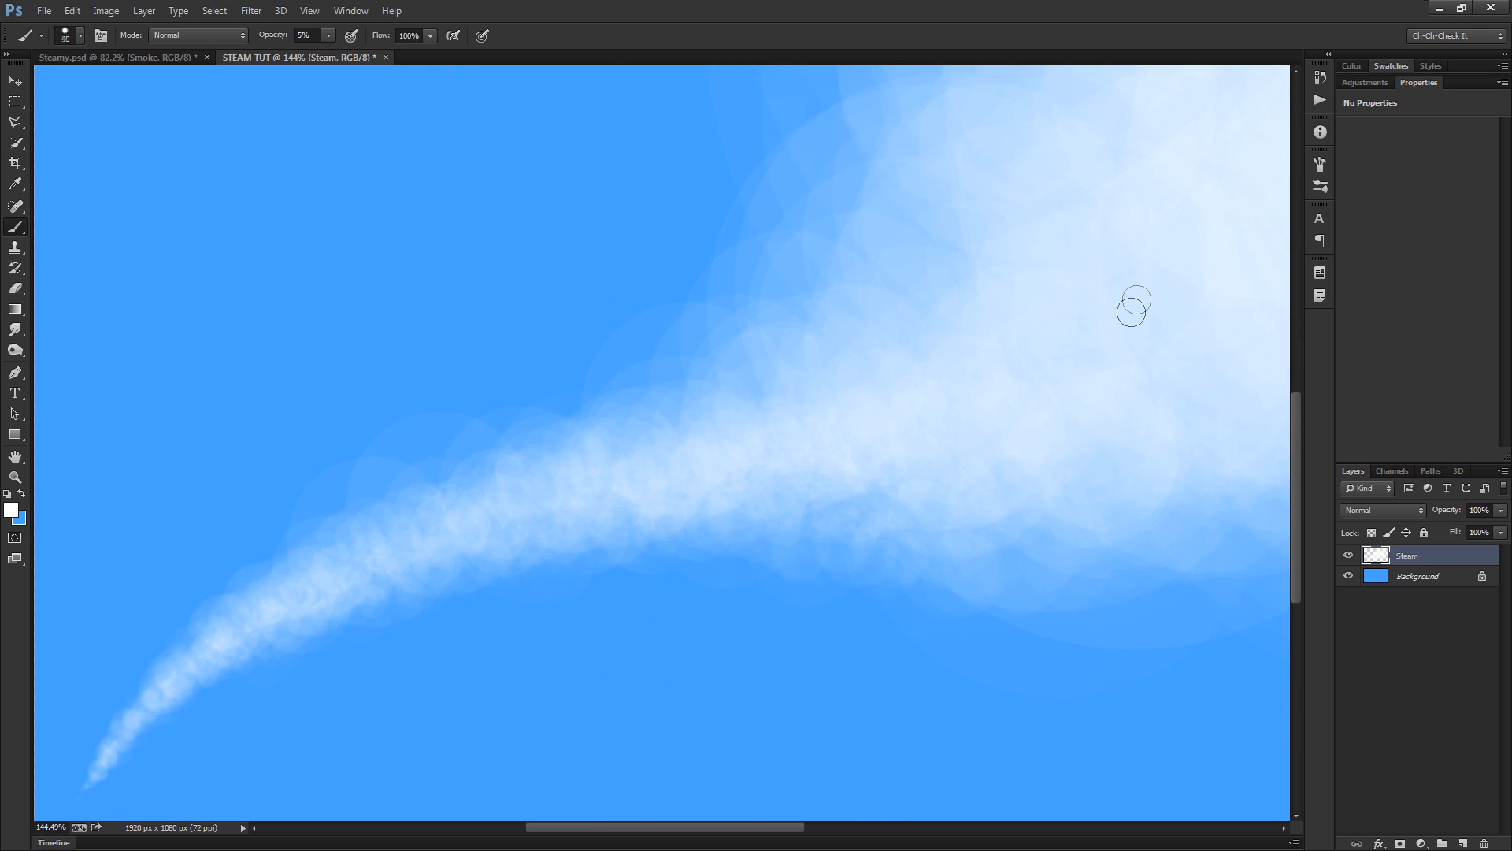
{"action": "key", "text": "]"}
{"action": "key", "text": "]"}
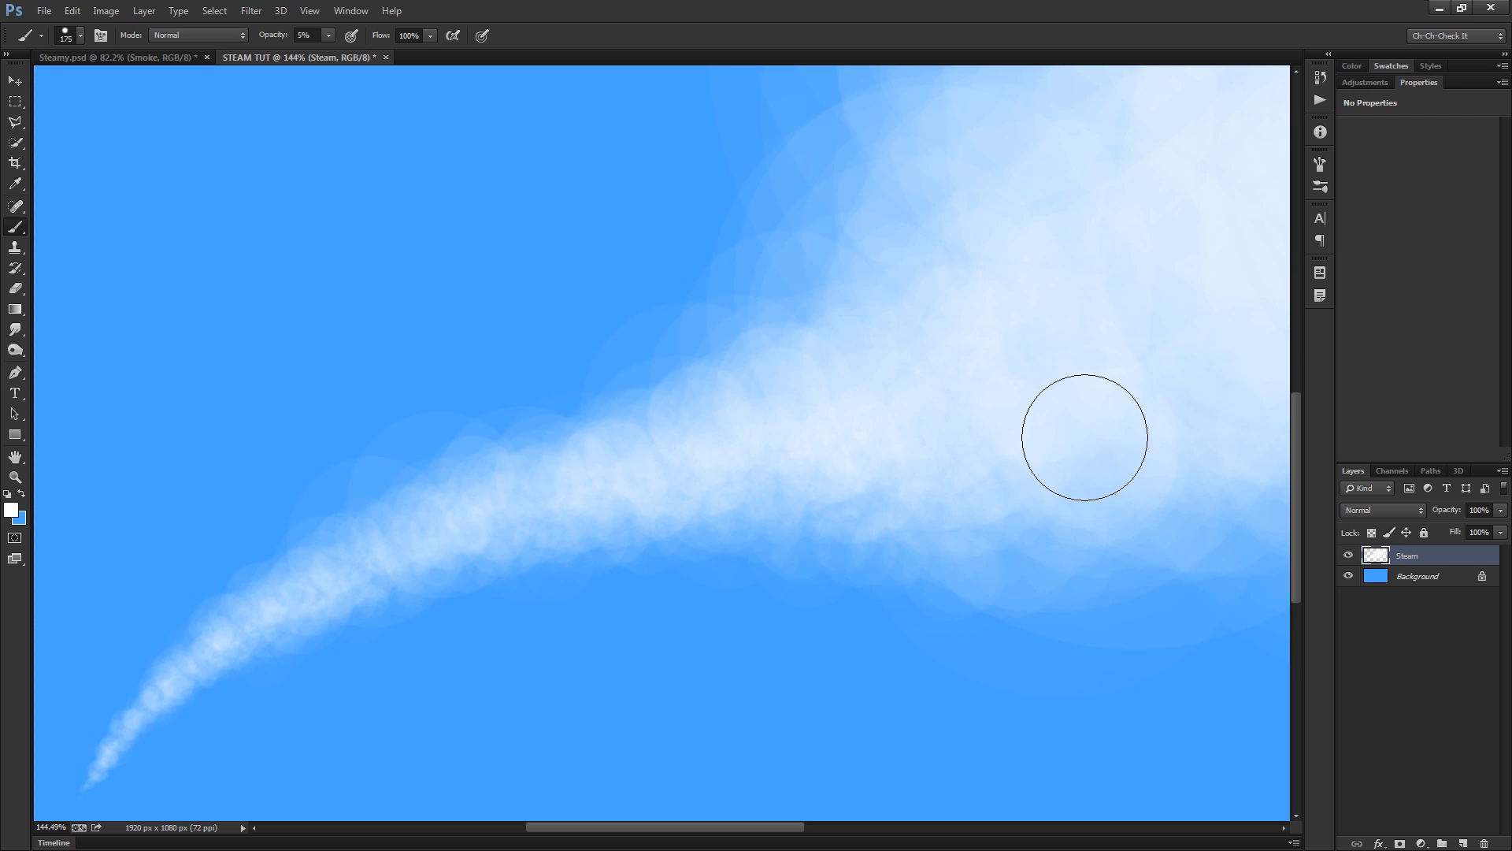
{"action": "key", "text": "ctrl+minus"}
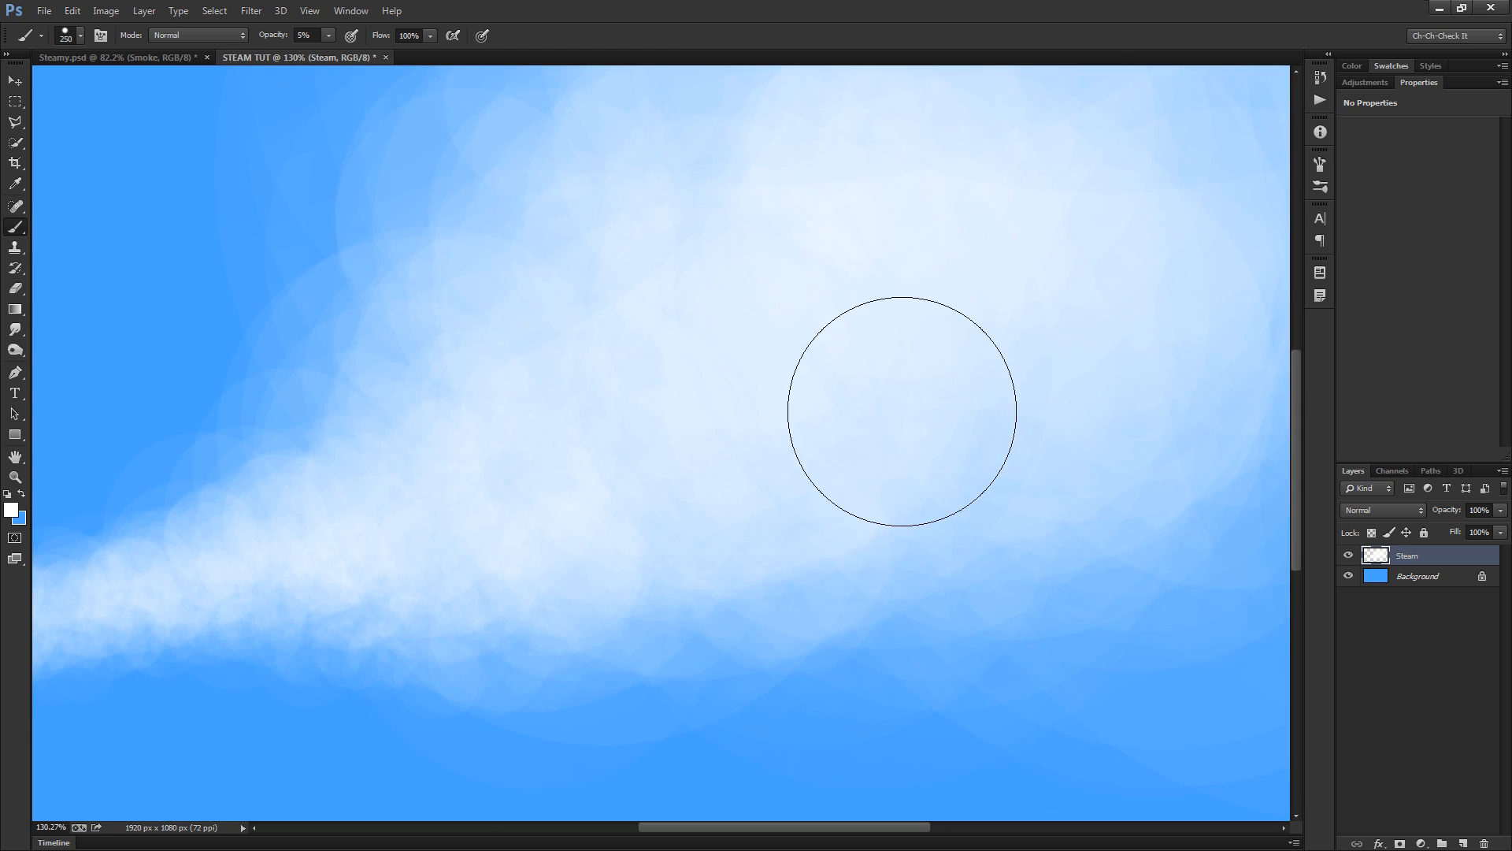
Dab faint white circles over the head with a brush larger than 250 px, reducing it to 200 px towards the neck
{"action": "key", "text": "bracketright"}
{"action": "key", "text": "bracketright"}
{"action": "key", "text": "bracketright"}
{"action": "left_click_drag", "start_coordinate": [1034, 408], "coordinate": [1000, 320]}
{"action": "key", "text": "bracketleft"}
{"action": "key", "text": "bracketleft"}
{"action": "left_click_drag", "start_coordinate": [830, 269], "coordinate": [678, 317]}
{"action": "key", "text": "bracketleft"}
{"action": "key", "text": "bracketleft"}
{"action": "scroll", "coordinate": [813, 454], "scroll_direction": "down", "scroll_amount": 5}
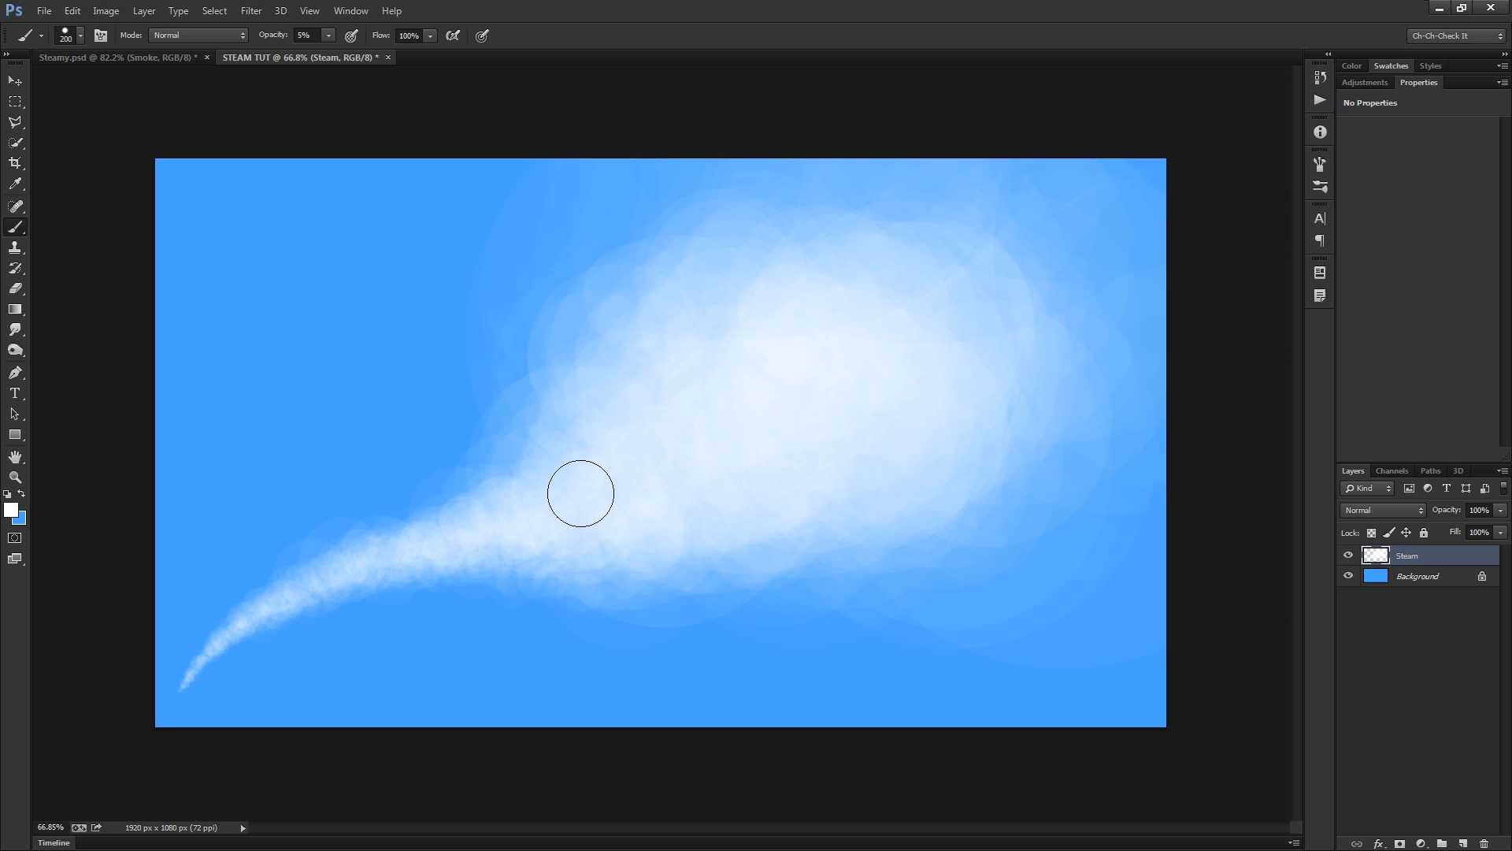
Switch to the Eraser, reduce it in stages to 45 px at 8% opacity, and erase stray circles along the narrow plume's upper edge
{"action": "scroll", "coordinate": [581, 494], "scroll_direction": "up", "scroll_amount": 6}
{"action": "key", "text": "e"}
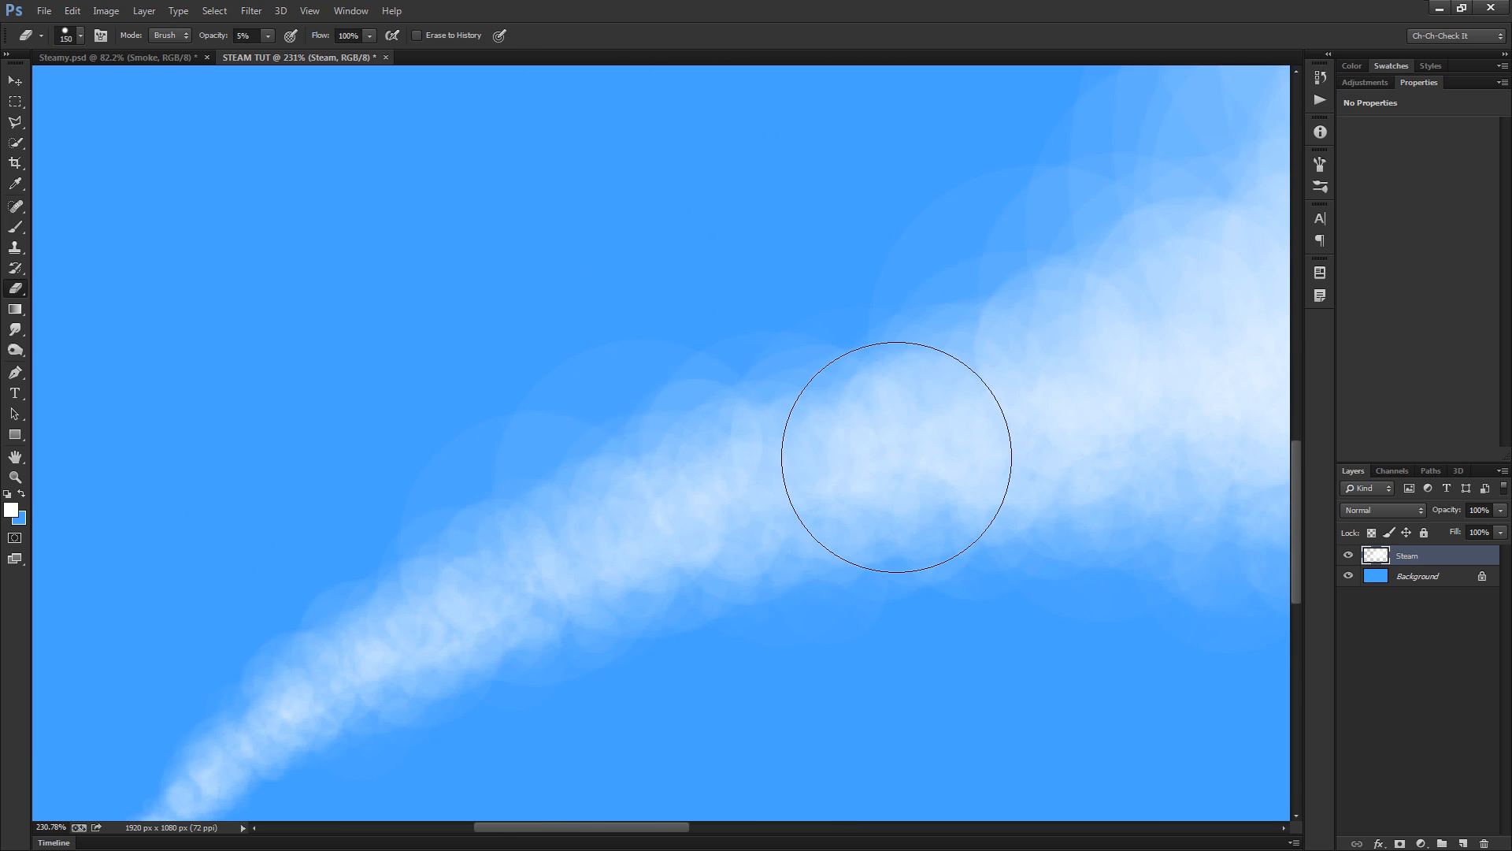
{"action": "key", "text": "bracketright"}
{"action": "key", "text": "bracketright"}
{"action": "key", "text": "bracketleft"}
{"action": "key", "text": "bracketleft"}
{"action": "key", "text": "bracketleft"}
{"action": "key", "text": "bracketleft"}
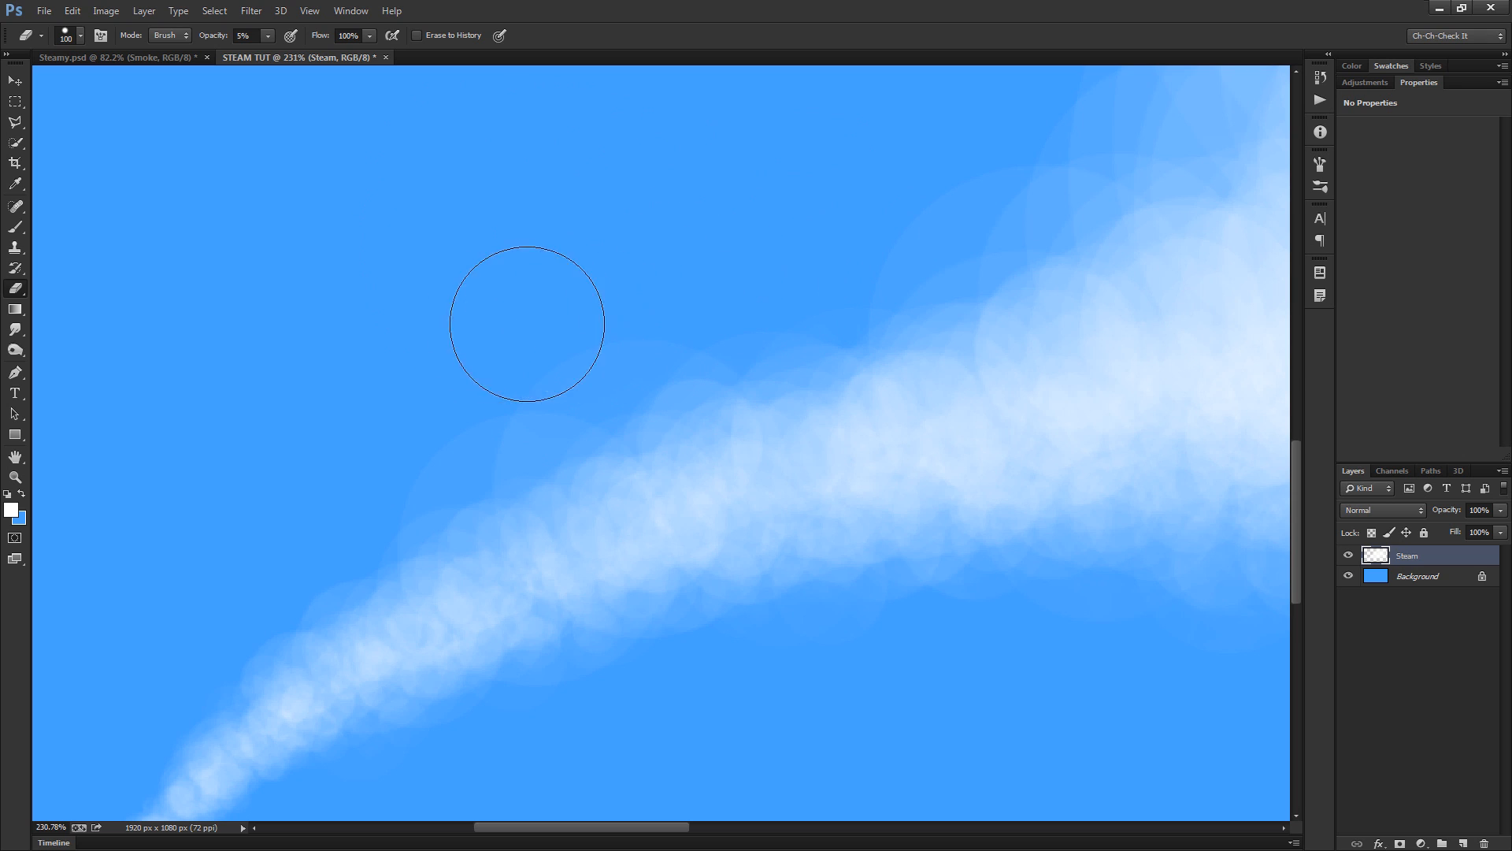
{"action": "key", "text": "bracketleft"}
{"action": "scroll", "coordinate": [504, 438], "scroll_direction": "up", "scroll_amount": 3}
{"action": "key", "text": "bracketleft"}
{"action": "key", "text": "bracketleft"}
{"action": "key", "text": "bracketleft"}
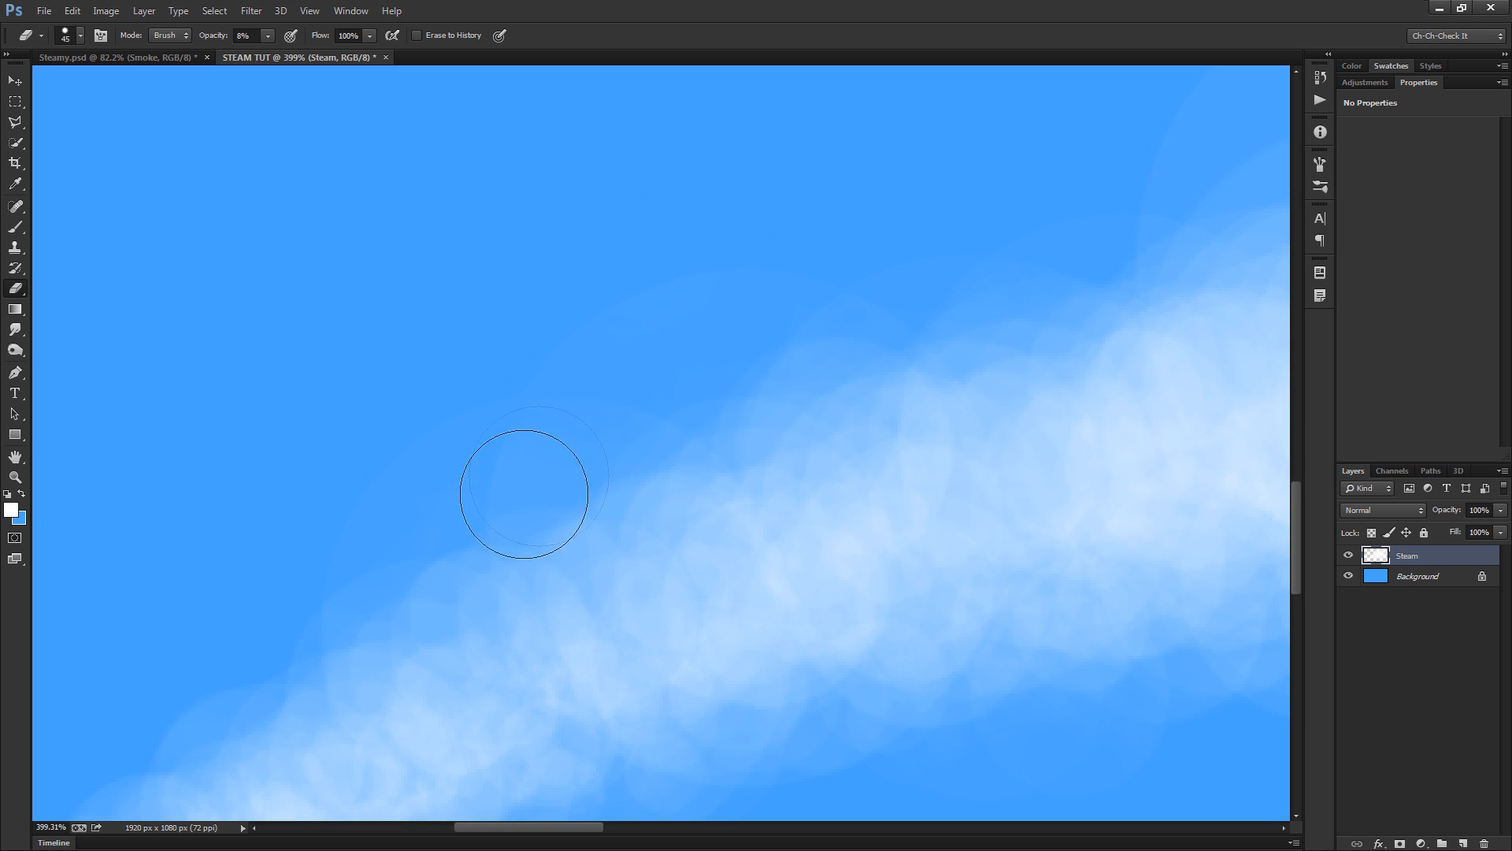
{"action": "left_click_drag", "start_coordinate": [491, 408], "coordinate": [592, 259]}
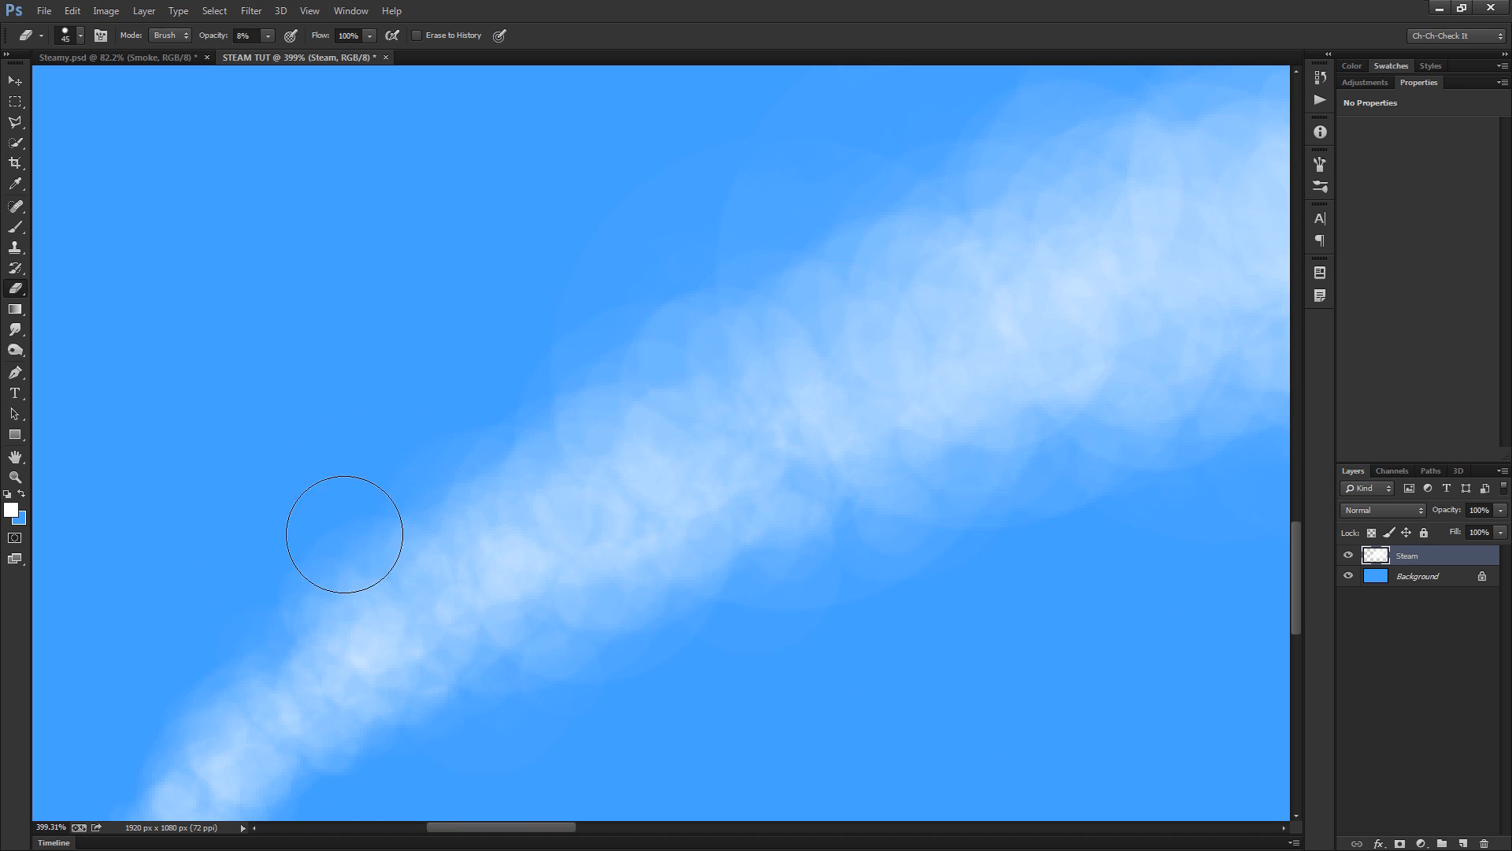
Enlarge the eraser in stages from 70 to 100 px and erase stray circles along the lower edge of the narrow plume
{"action": "key", "text": "bracketright"}
{"action": "key", "text": "bracketright"}
{"action": "key", "text": "bracketright"}
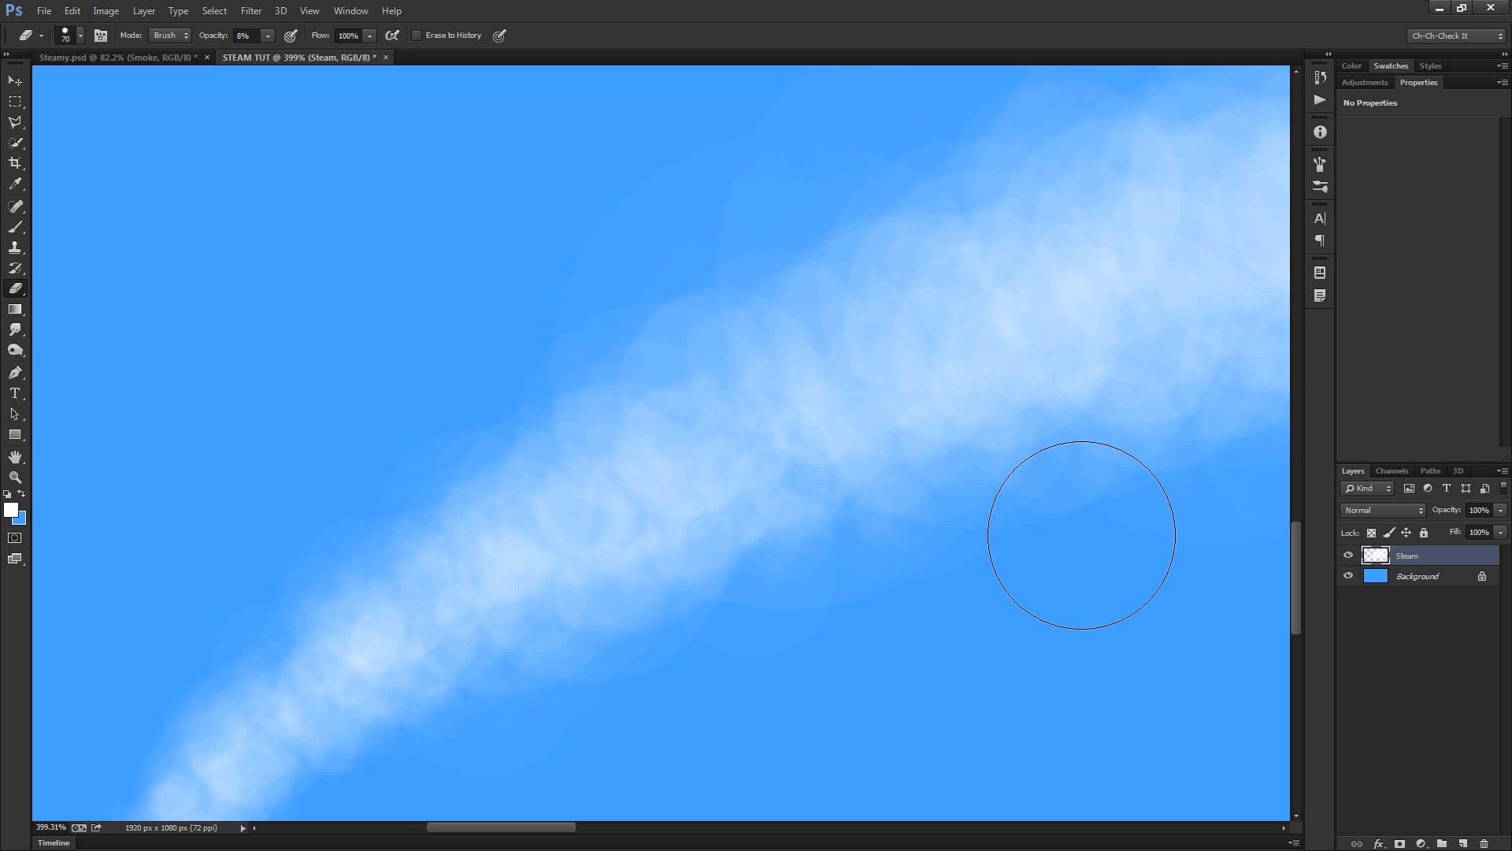
{"action": "scroll", "coordinate": [1108, 527], "scroll_direction": "down", "scroll_amount": 1}
{"action": "left_click_drag", "start_coordinate": [1104, 541], "coordinate": [707, 525]}
{"action": "key", "text": "bracketright"}
{"action": "key", "text": "bracketright"}
{"action": "left_click_drag", "start_coordinate": [937, 693], "coordinate": [614, 571]}
{"action": "key", "text": "bracketright"}
{"action": "key", "text": "shift+bracketleft"}
{"action": "key", "text": "shift+bracketleft"}
{"action": "key", "text": "shift+bracketleft"}
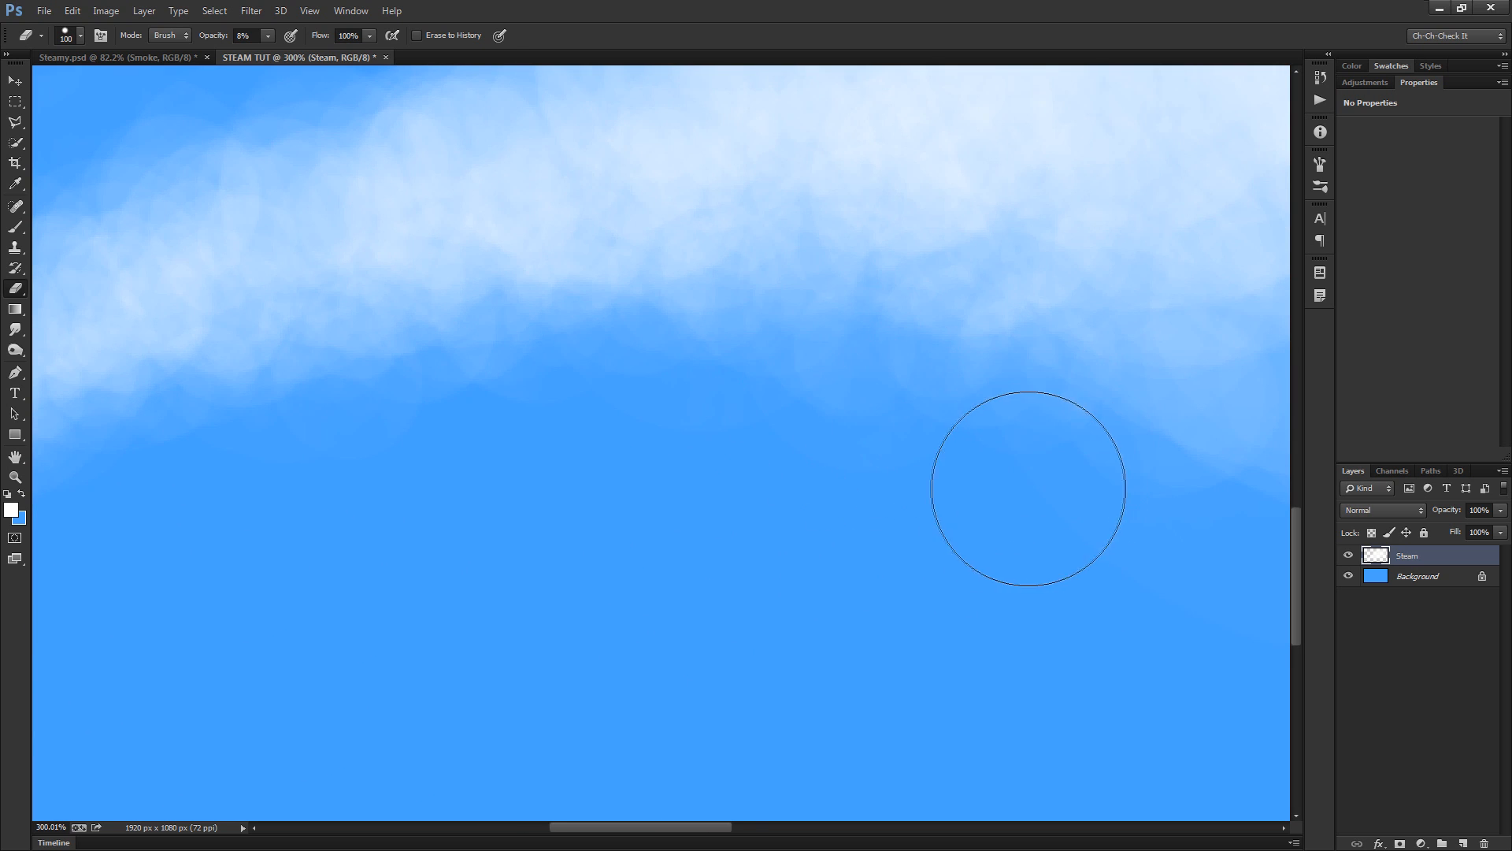
Vary the eraser size around 125 px and soften the faint lower edge of the plume's widening section
{"action": "scroll", "coordinate": [1081, 521], "scroll_direction": "down", "scroll_amount": 2}
{"action": "left_click_drag", "start_coordinate": [1072, 531], "coordinate": [615, 507]}
{"action": "key", "text": "bracketright"}
{"action": "key", "text": "bracketright"}
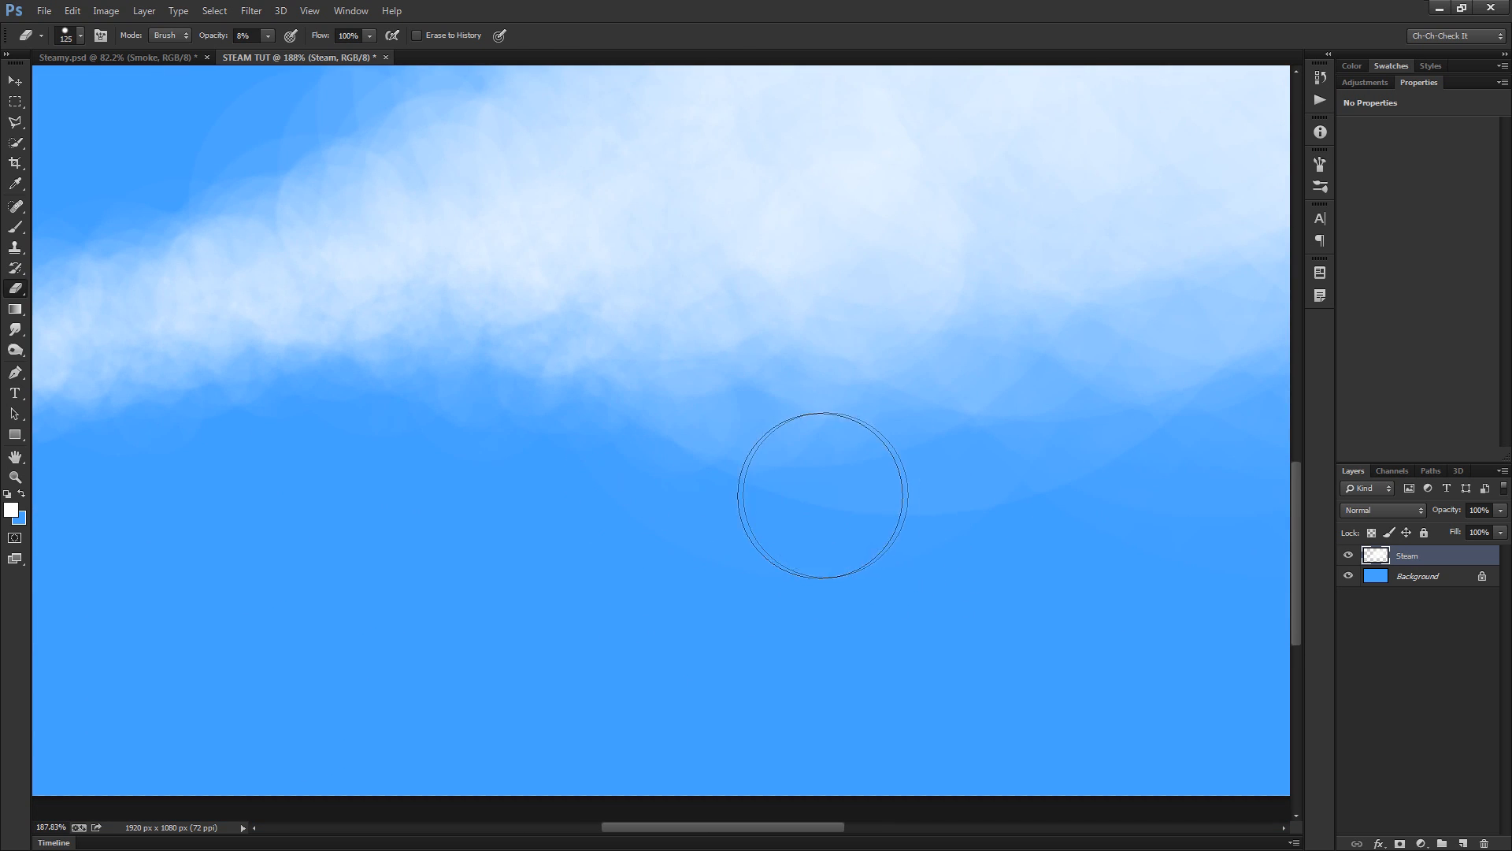
{"action": "key", "text": "bracketleft"}
{"action": "key", "text": "bracketleft"}
{"action": "key", "text": "bracketleft"}
{"action": "key", "text": "bracketleft"}
{"action": "key", "text": "bracketleft"}
{"action": "scroll", "coordinate": [1114, 453], "scroll_direction": "down", "scroll_amount": 2}
{"action": "left_click_drag", "start_coordinate": [1111, 462], "coordinate": [747, 503]}
{"action": "scroll", "coordinate": [776, 498], "scroll_direction": "up", "scroll_amount": 1}
{"action": "key", "text": "bracketright"}
{"action": "key", "text": "bracketright"}
{"action": "key", "text": "bracketright"}
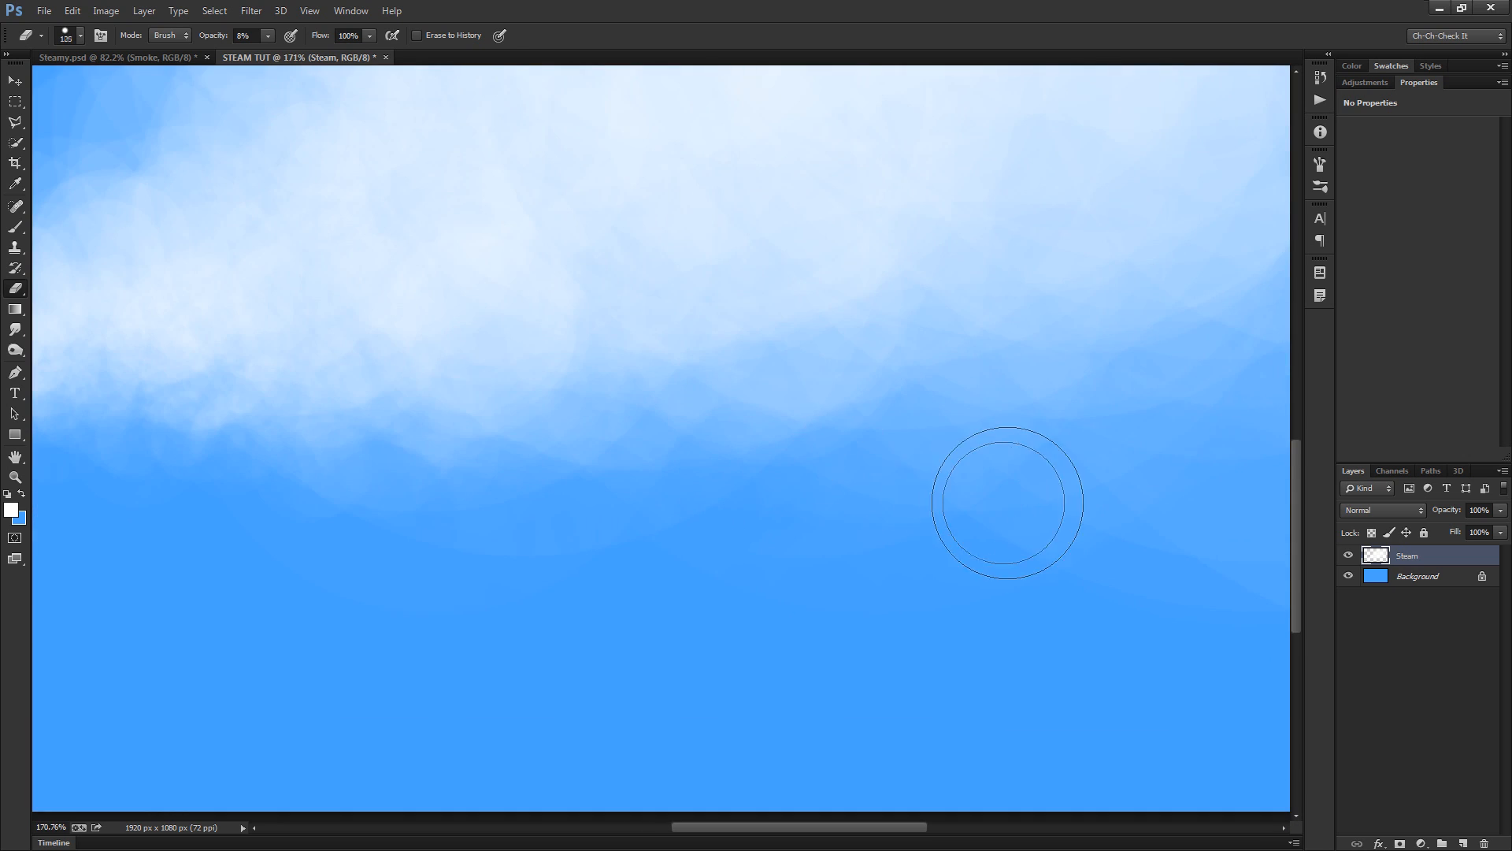
Enlarge the eraser through 250 px to 400 px, raise its opacity to 10%, and erase faint circles below and right of the steam's head
{"action": "key", "text": "bracketright"}
{"action": "scroll", "coordinate": [1039, 513], "scroll_direction": "down", "scroll_amount": 4}
{"action": "key", "text": "bracketright"}
{"action": "key", "text": "bracketright"}
{"action": "key", "text": "bracketright"}
{"action": "scroll", "coordinate": [1086, 517], "scroll_direction": "up", "scroll_amount": 2}
{"action": "key", "text": "bracketright"}
{"action": "left_click_drag", "start_coordinate": [1060, 543], "coordinate": [536, 429]}
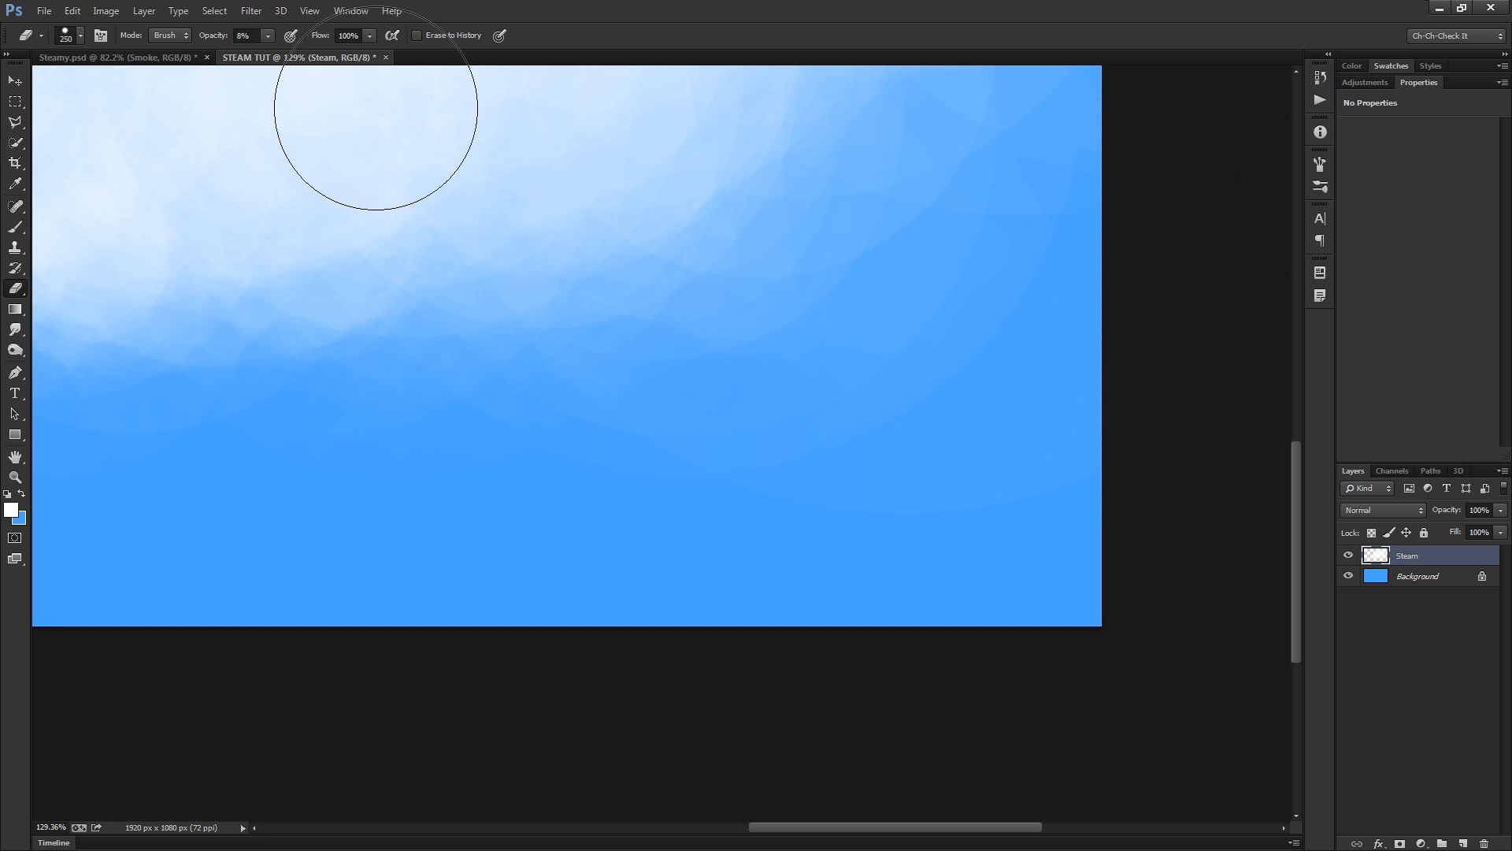
{"action": "key", "text": "bracketright"}
{"action": "key", "text": "bracketright"}
{"action": "key", "text": "bracketright"}
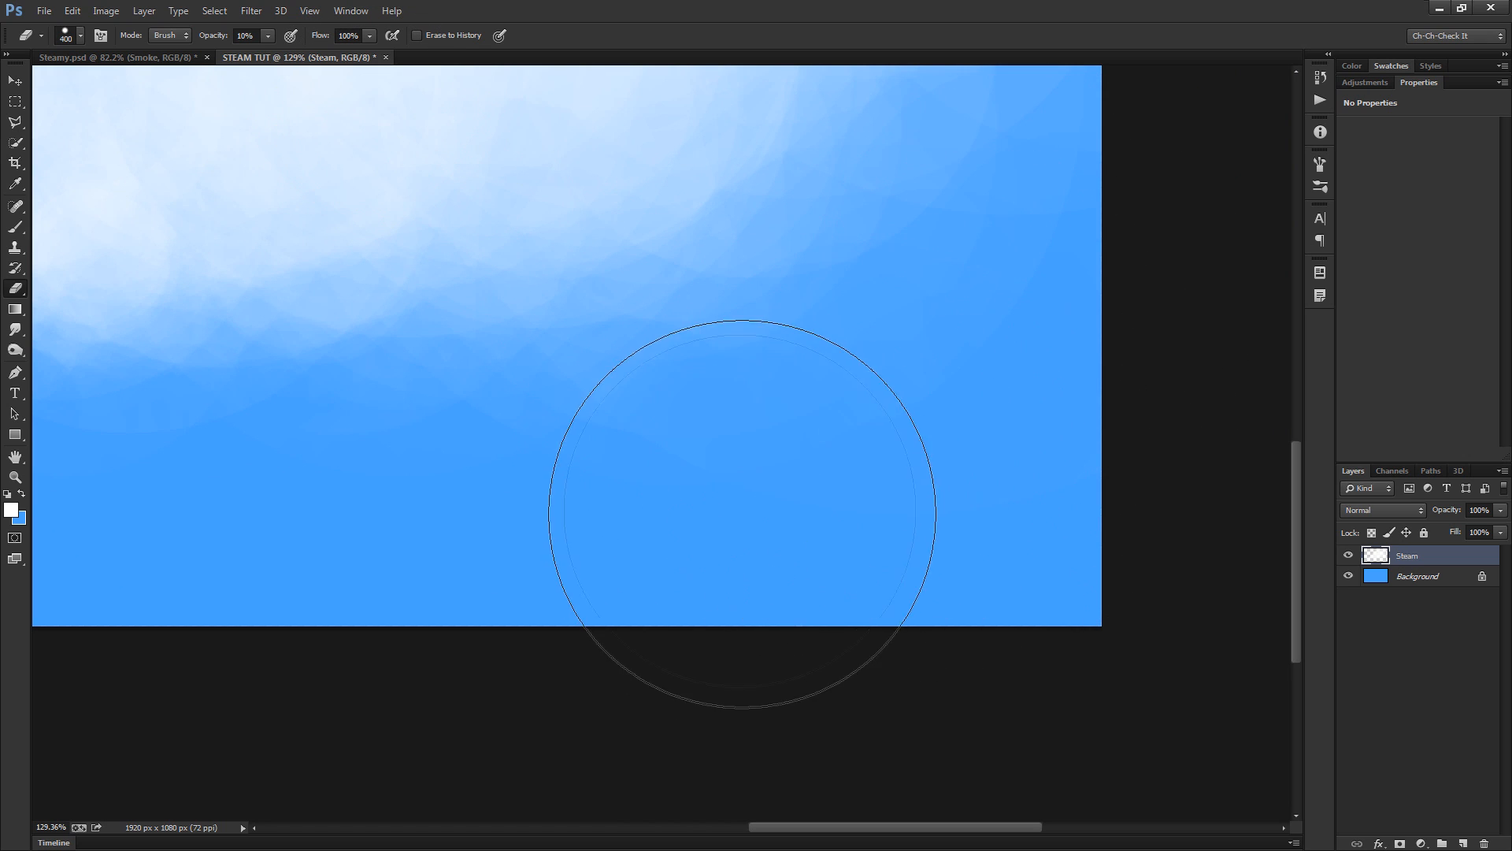
Review the whole steam painting fitted to the full screen and return to the standard screen mode
{"action": "key", "text": "ctrl+0"}
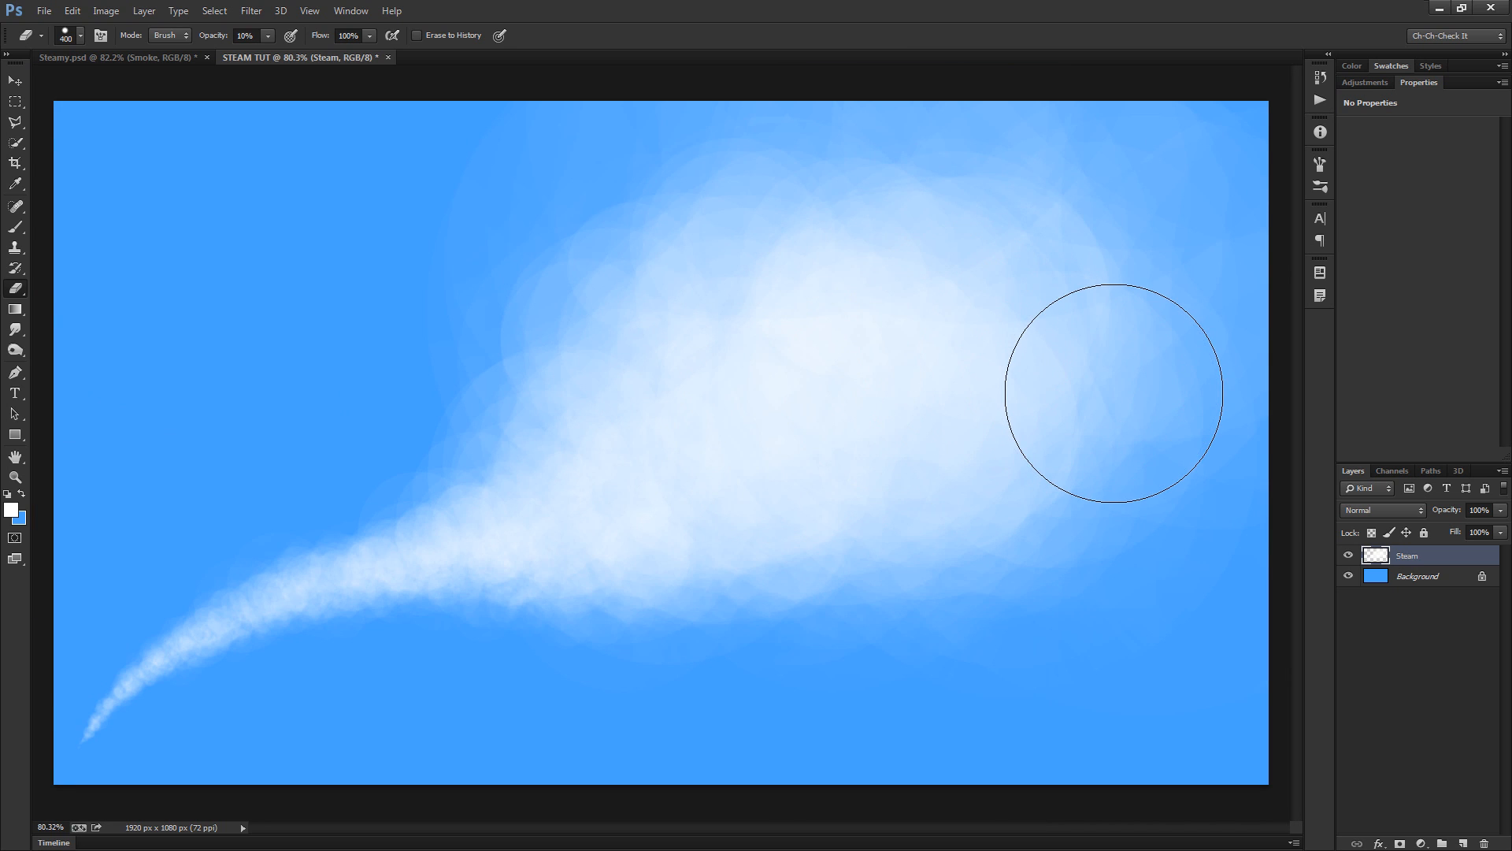
{"action": "key", "text": "ctrl+0"}
{"action": "key", "text": "f"}
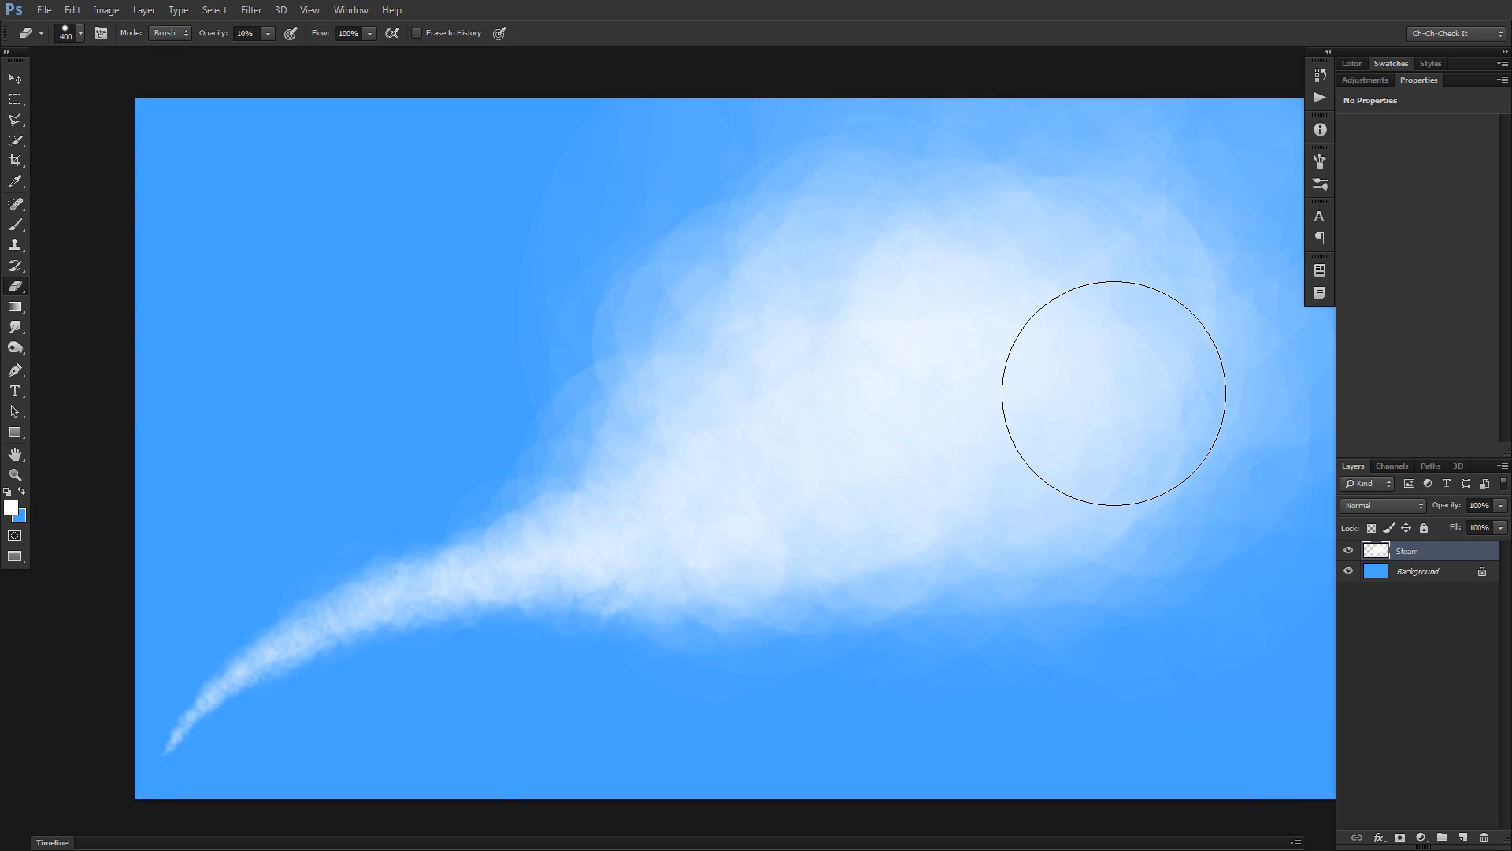
{"action": "key", "text": "f"}
{"action": "key", "text": "ctrl+0"}
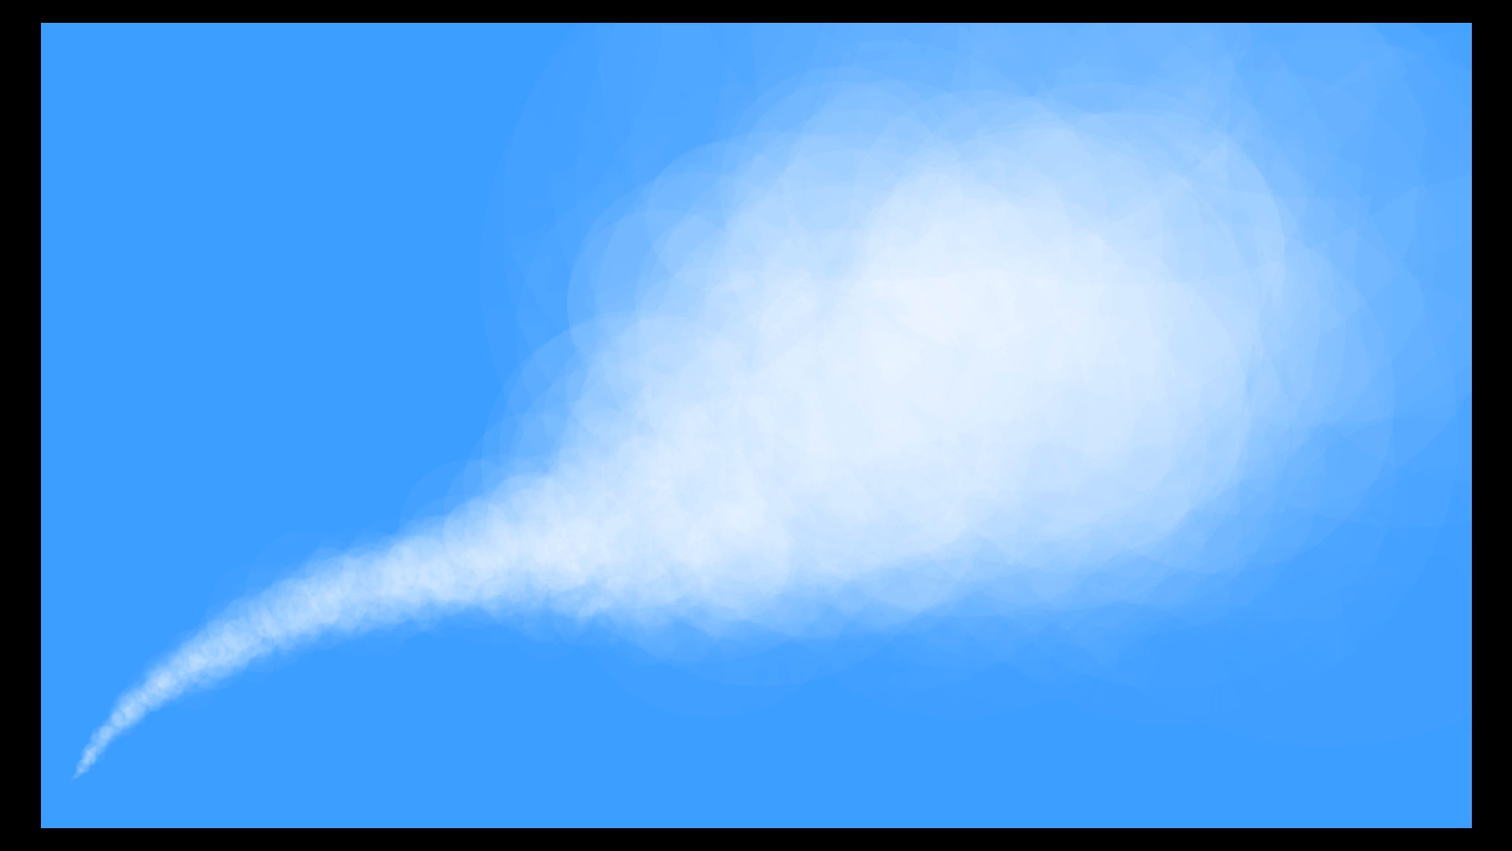
{"action": "key", "text": "f"}
{"action": "key", "text": "ctrl+0"}
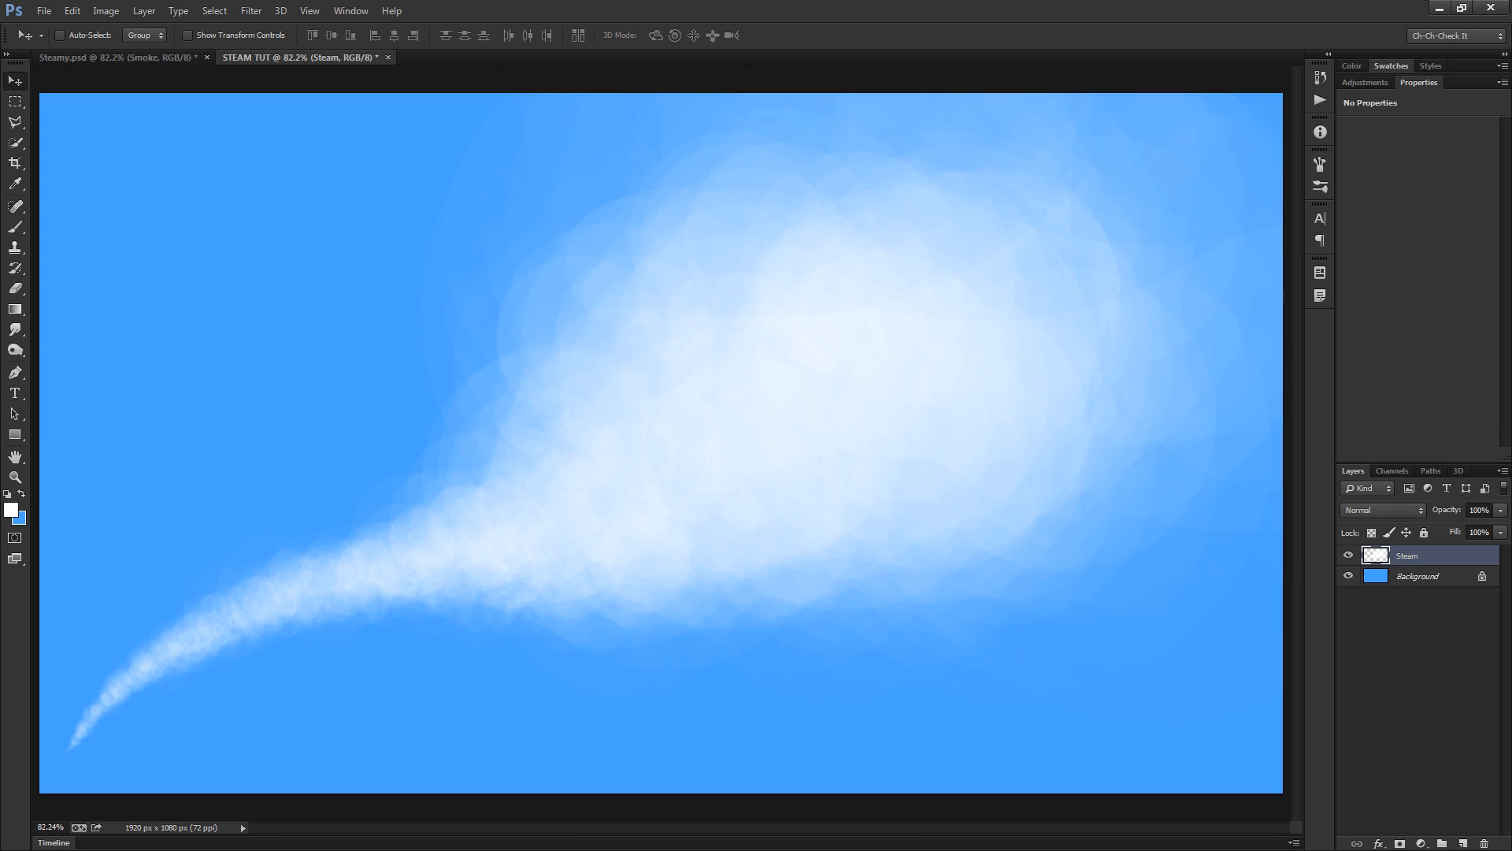
Switch to the Steamy.psd document, hide the Steam group and show the Smoke group
{"action": "key", "text": "ctrl+Tab"}
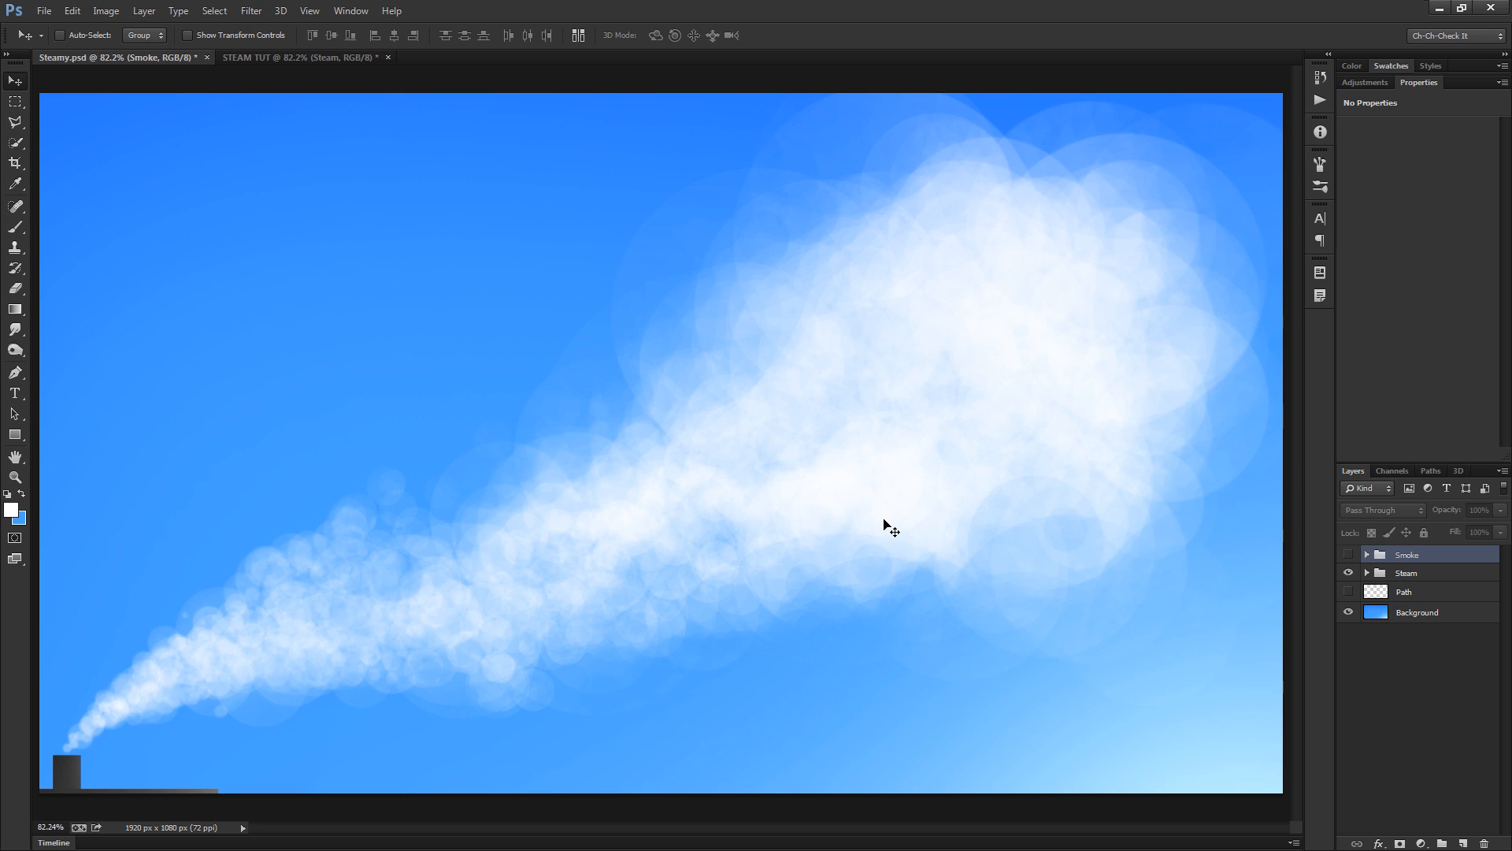
{"action": "left_click", "coordinate": [1349, 572]}
{"action": "left_click", "coordinate": [1349, 555]}
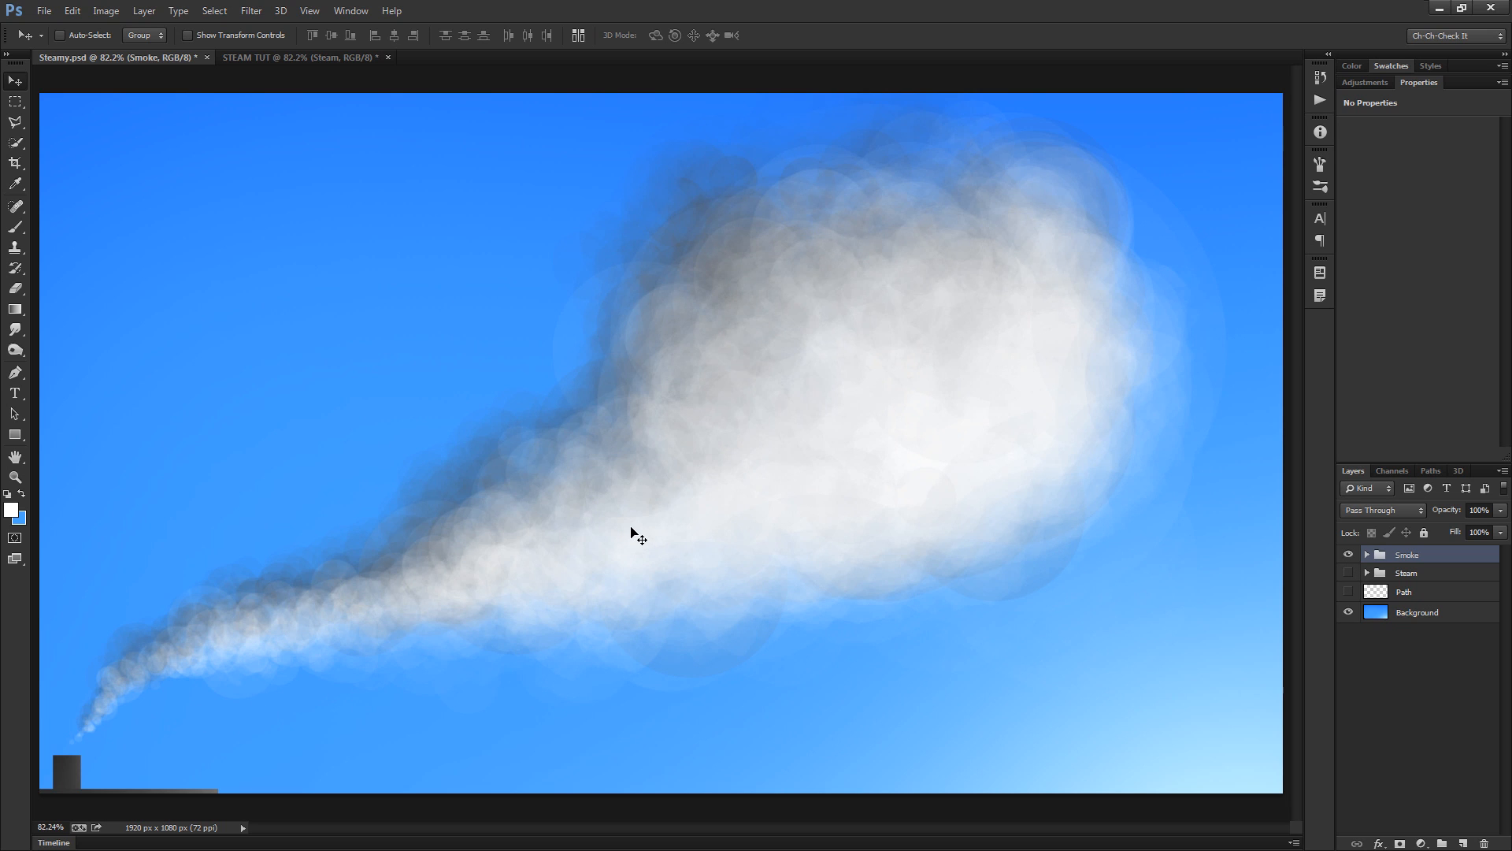
Compare the smoke in Steamy.psd with the steam in STEAM TUT, ending on the smoke near the chimney
{"action": "key", "text": "ctrl+Tab"}
{"action": "key", "text": "ctrl+Tab"}
{"action": "key", "text": "ctrl+Tab"}
{"action": "key", "text": "ctrl+Tab"}
{"action": "key", "text": "ctrl+Tab"}
{"action": "scroll", "coordinate": [790, 554], "scroll_direction": "up", "scroll_amount": 5}
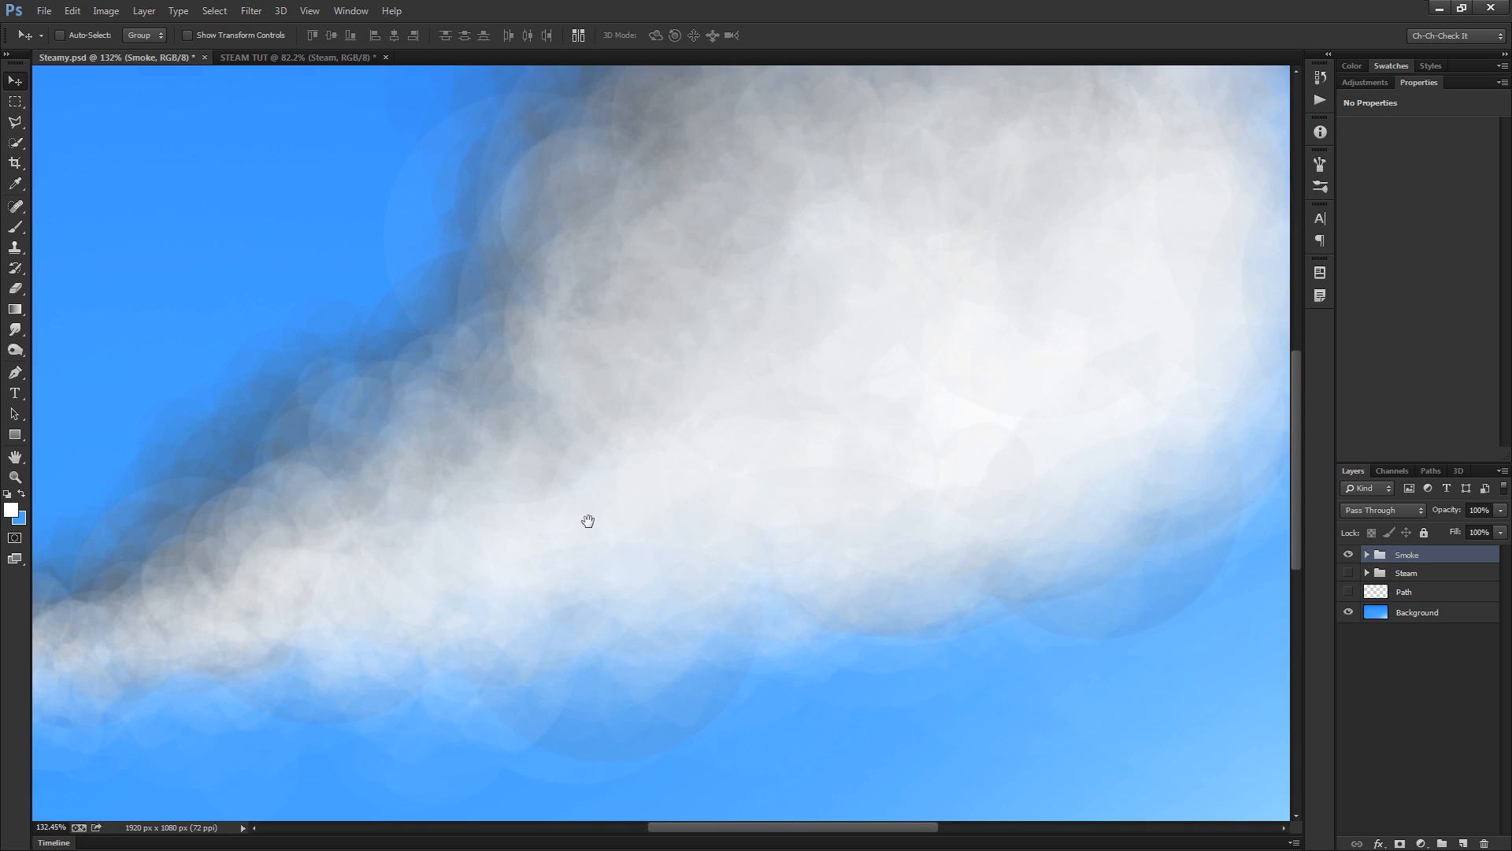
{"action": "left_click_drag", "start_coordinate": [587, 519], "coordinate": [912, 479]}
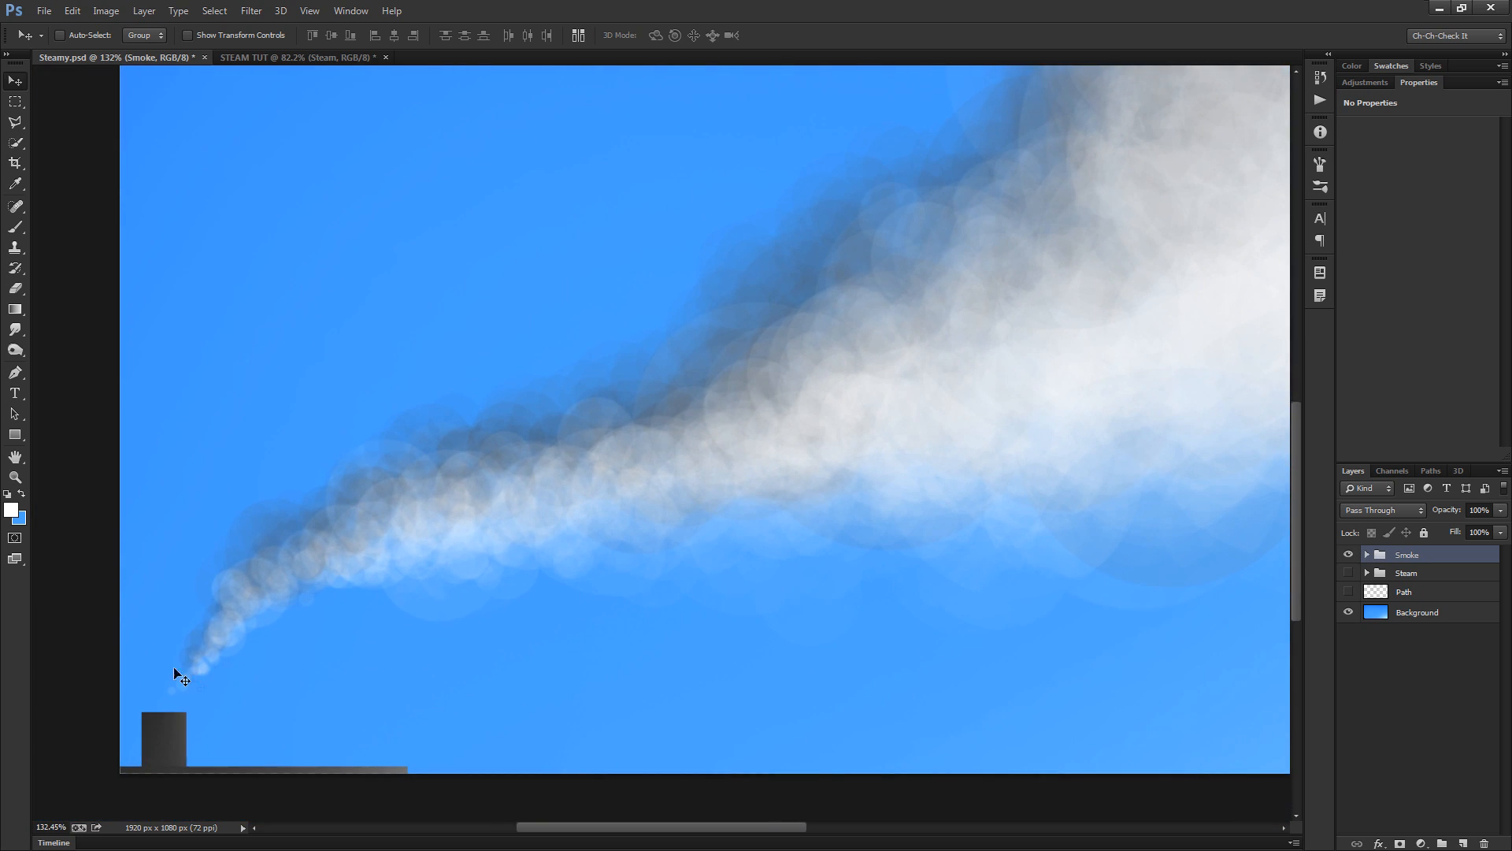
{"action": "left_click", "coordinate": [22, 522]}
{"action": "left_click_drag", "start_coordinate": [886, 392], "coordinate": [802, 380]}
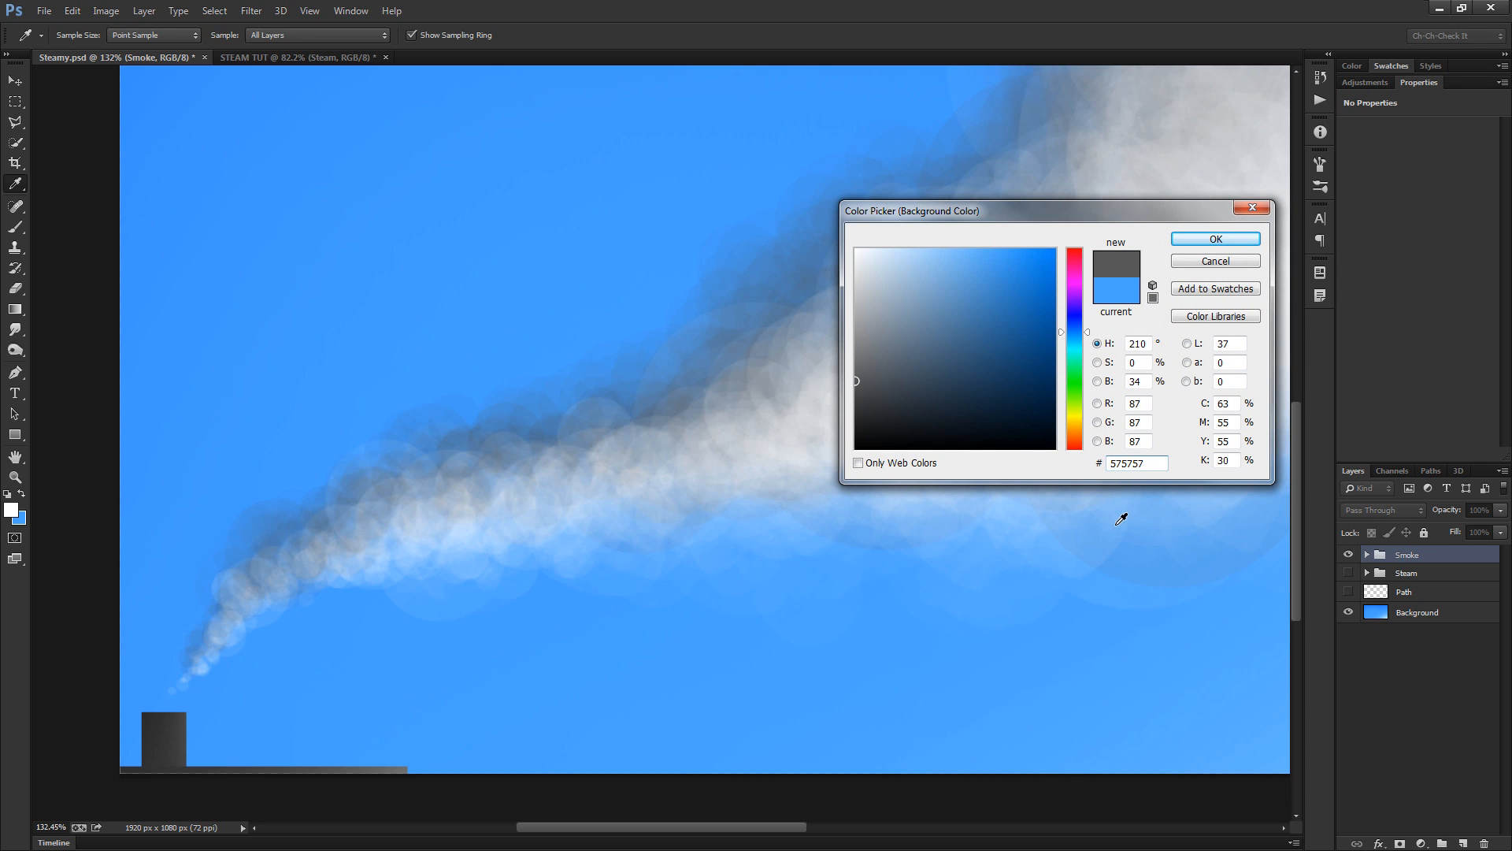
{"action": "left_click", "coordinate": [1227, 260]}
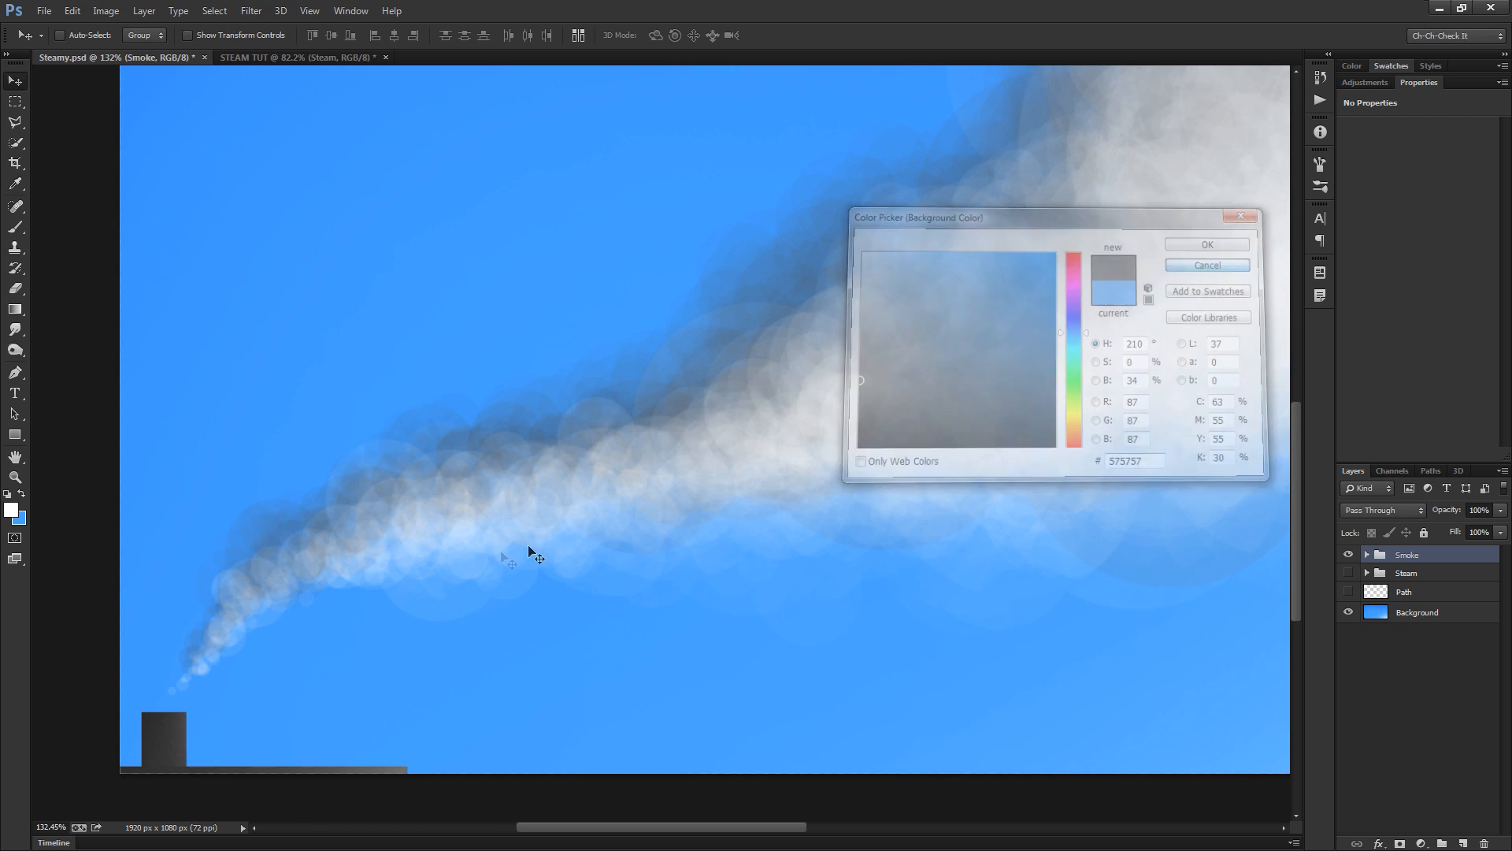
Examine the light and dark areas of the smoke plume from the chimney up to its wide head
{"action": "scroll", "coordinate": [223, 644], "scroll_direction": "up", "scroll_amount": 2}
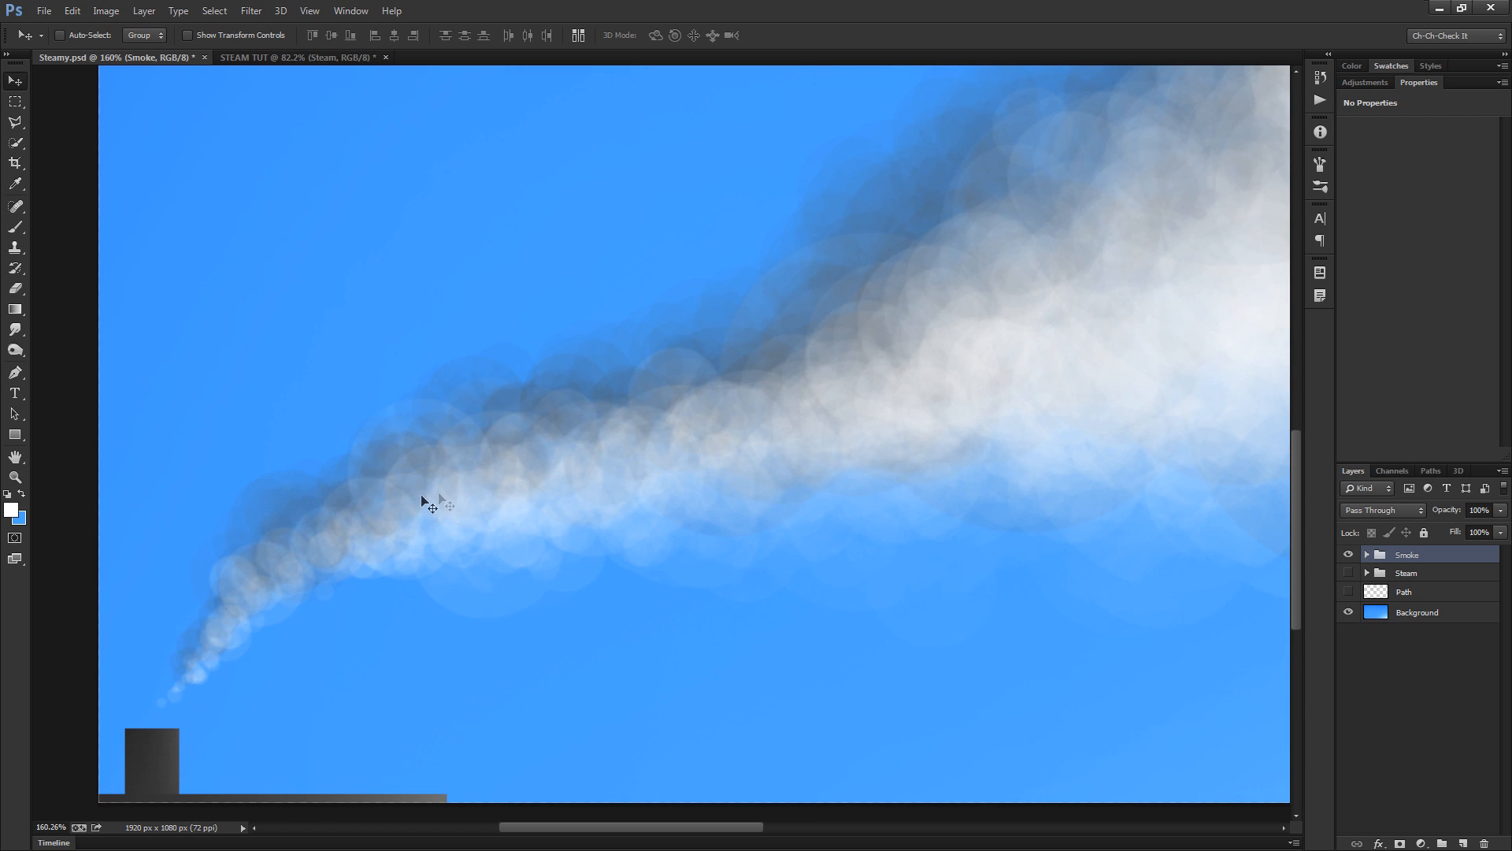
{"action": "scroll", "coordinate": [1103, 374], "scroll_direction": "down", "scroll_amount": 2}
{"action": "left_click_drag", "start_coordinate": [1113, 376], "coordinate": [418, 733]}
{"action": "scroll", "coordinate": [708, 584], "scroll_direction": "down", "scroll_amount": 2}
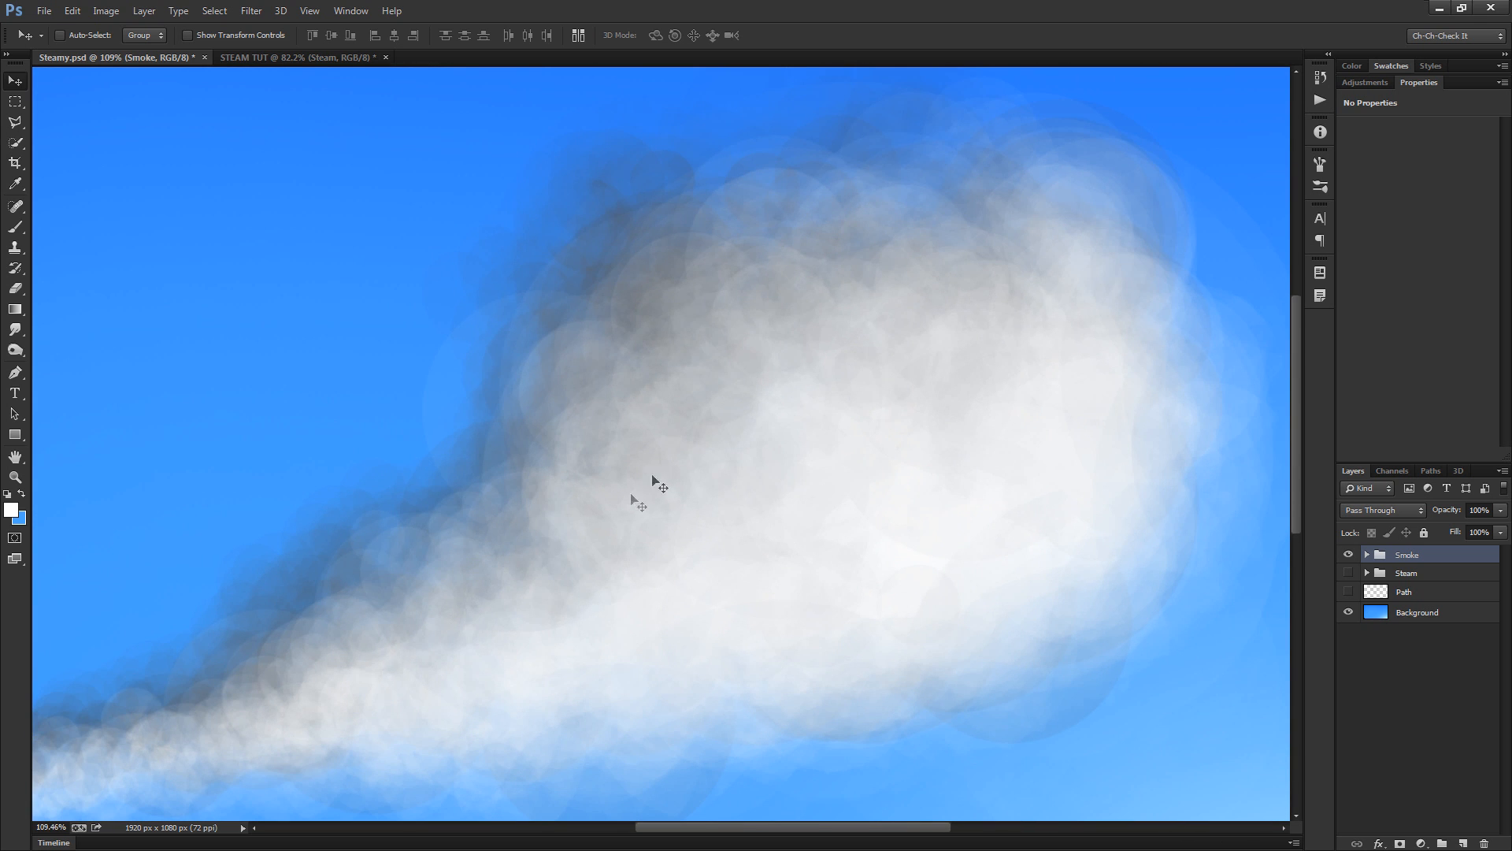
{"action": "scroll", "coordinate": [749, 587], "scroll_direction": "up", "scroll_amount": 2}
{"action": "scroll", "coordinate": [462, 423], "scroll_direction": "down", "scroll_amount": 2}
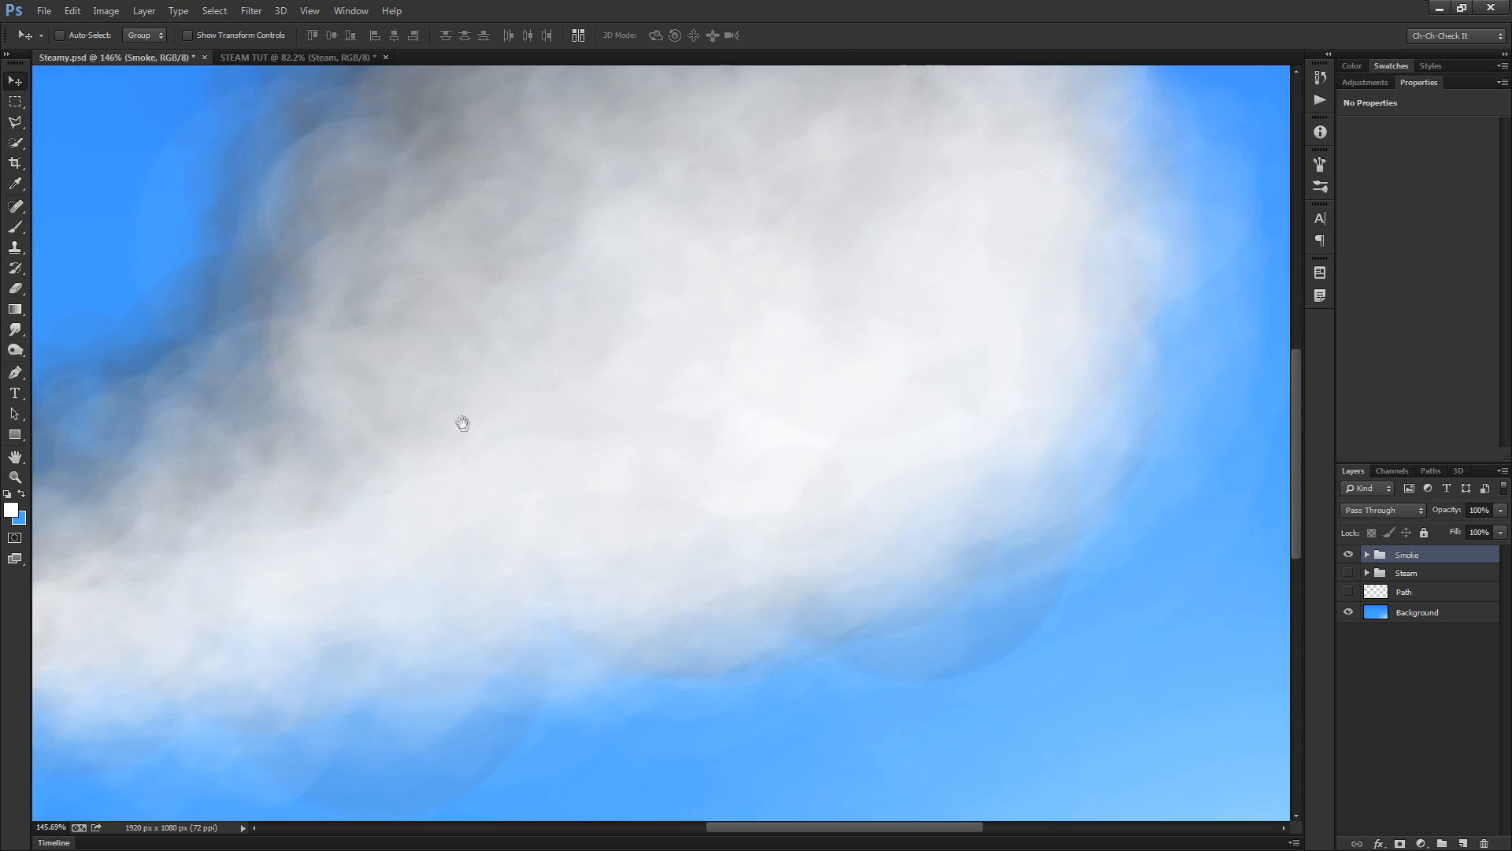
{"action": "scroll", "coordinate": [696, 412], "scroll_direction": "down", "scroll_amount": 2}
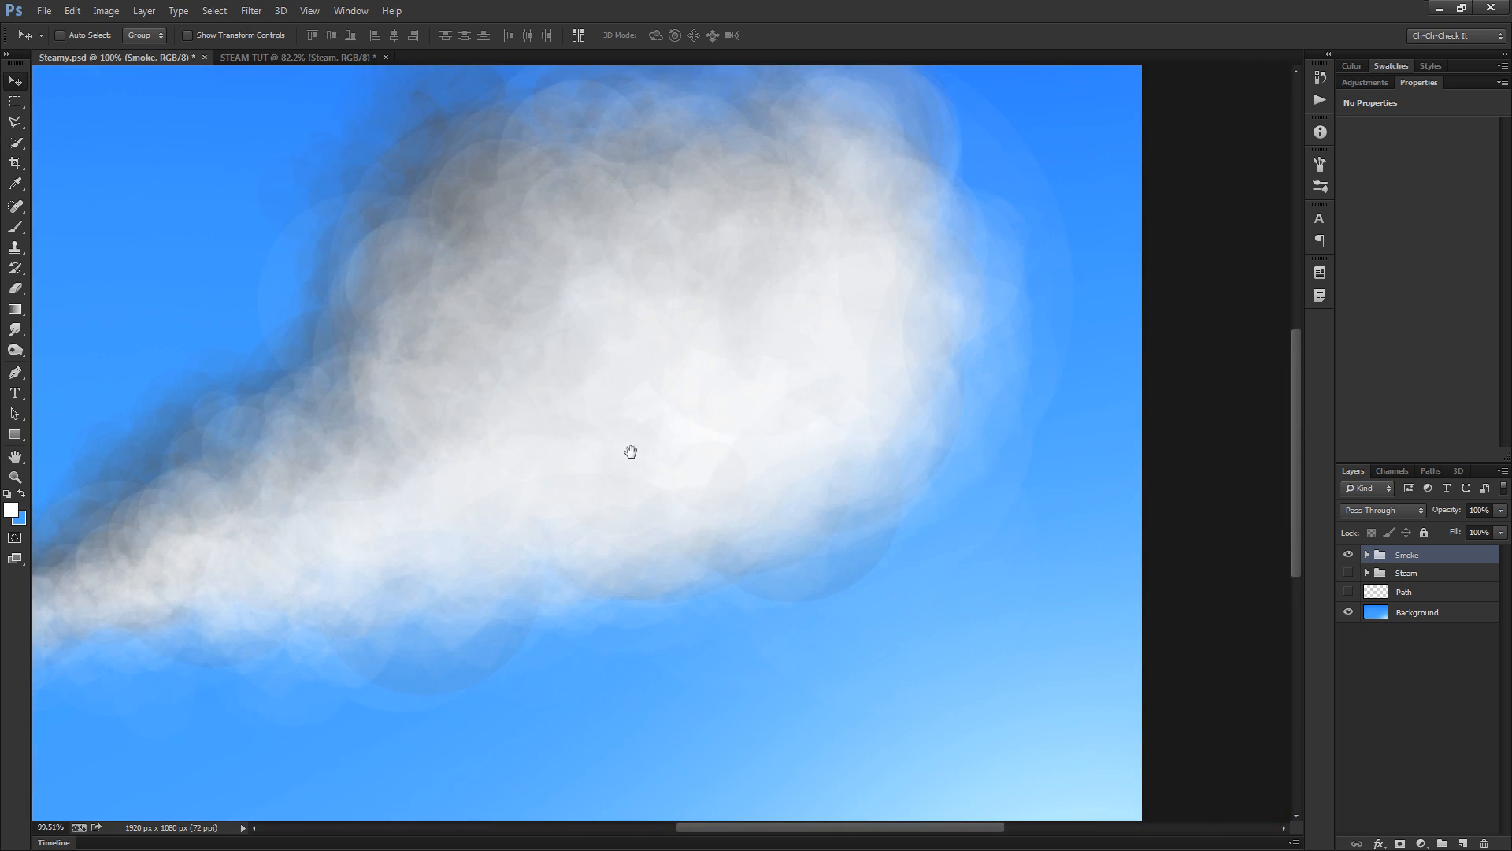
{"action": "scroll", "coordinate": [753, 517], "scroll_direction": "up", "scroll_amount": 2}
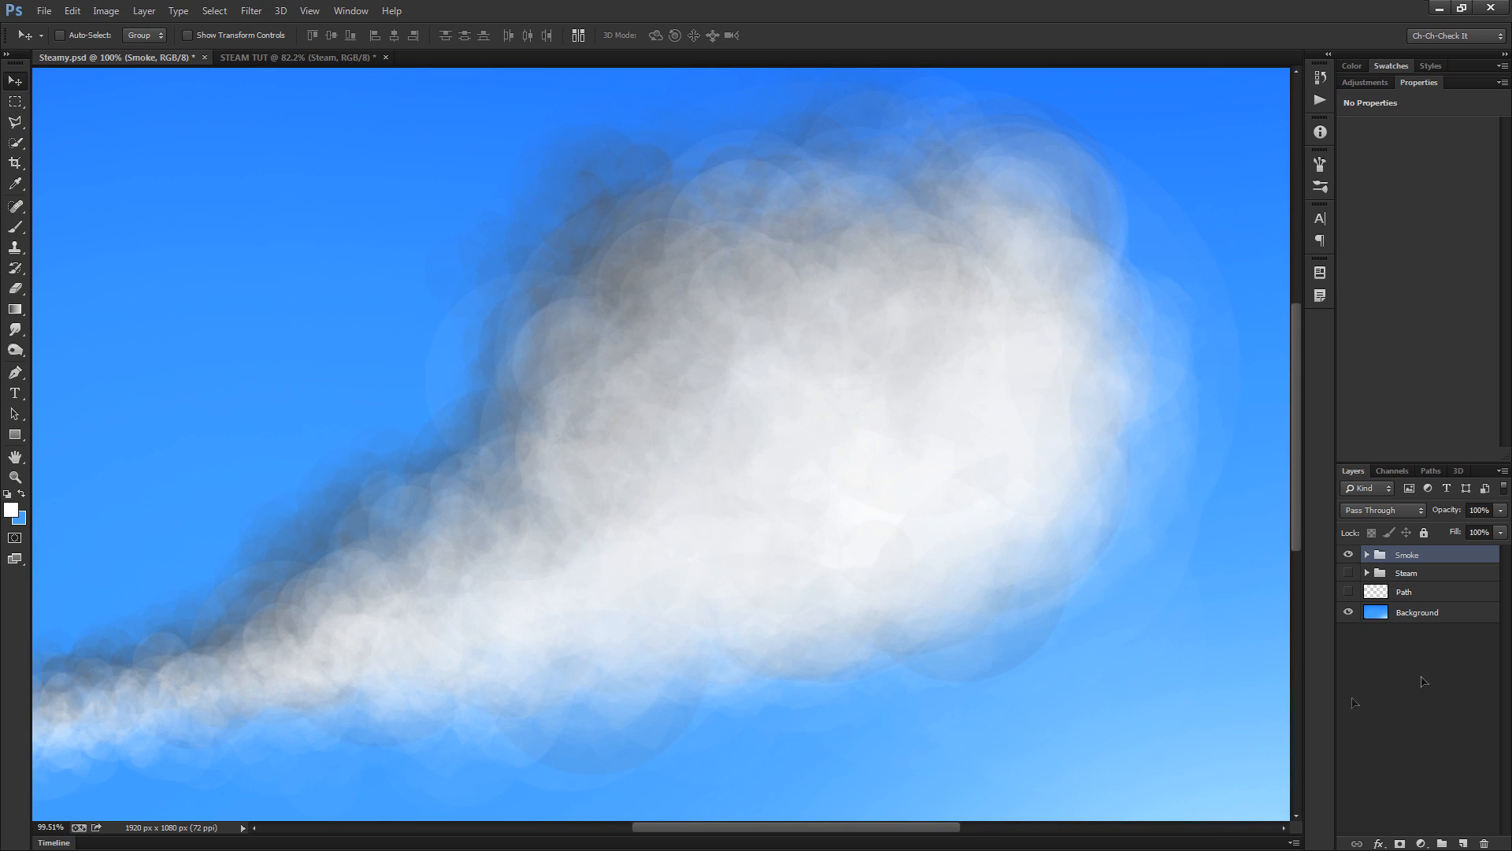
Expand the Smoke group and isolate its Dark Layer by hiding the Smoke layer
{"action": "left_click", "coordinate": [1368, 556]}
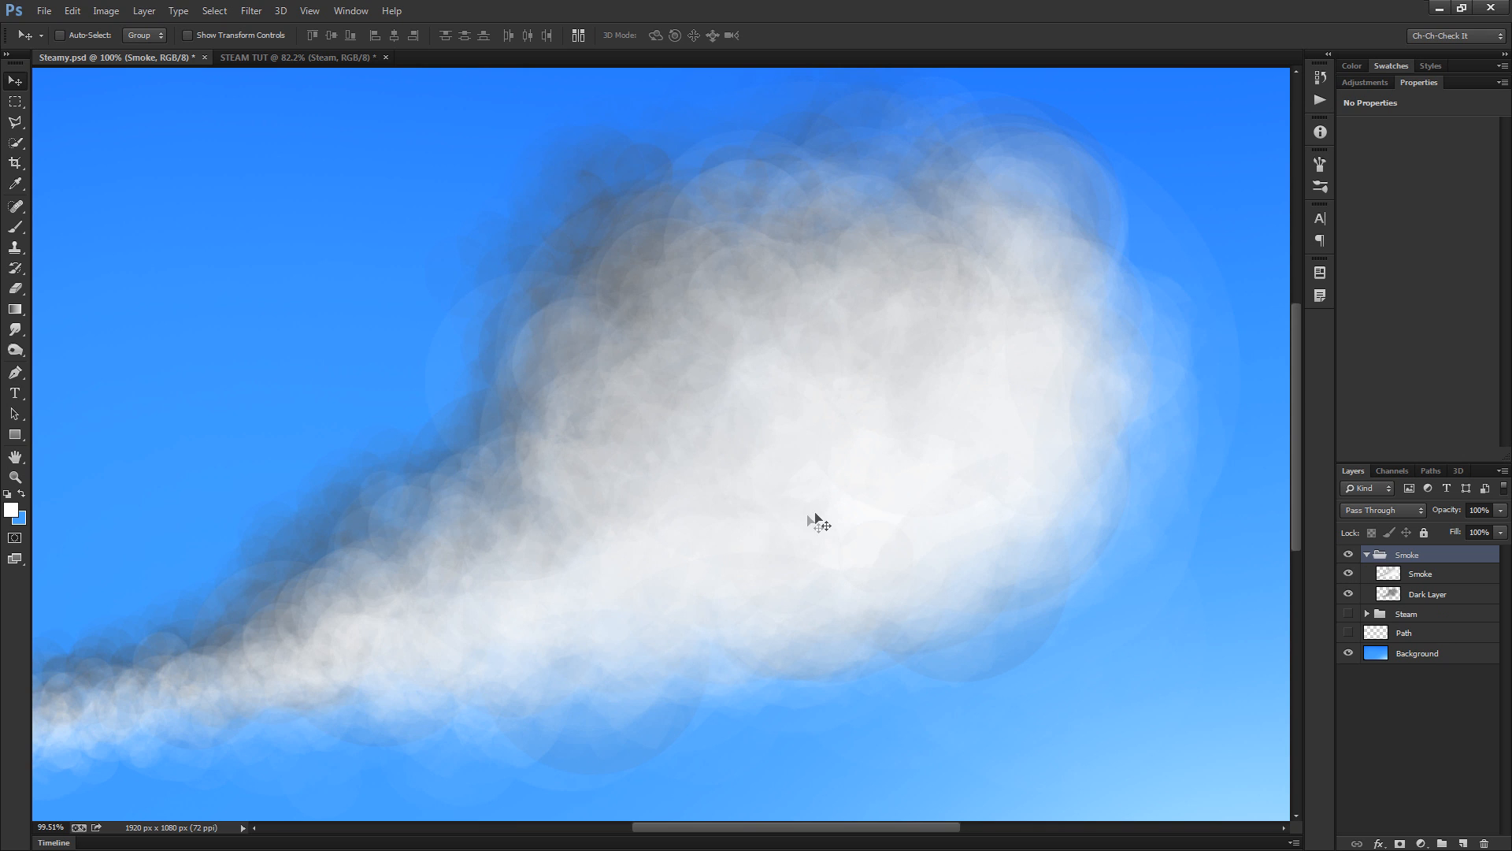
{"action": "left_click_drag", "start_coordinate": [820, 607], "coordinate": [790, 641]}
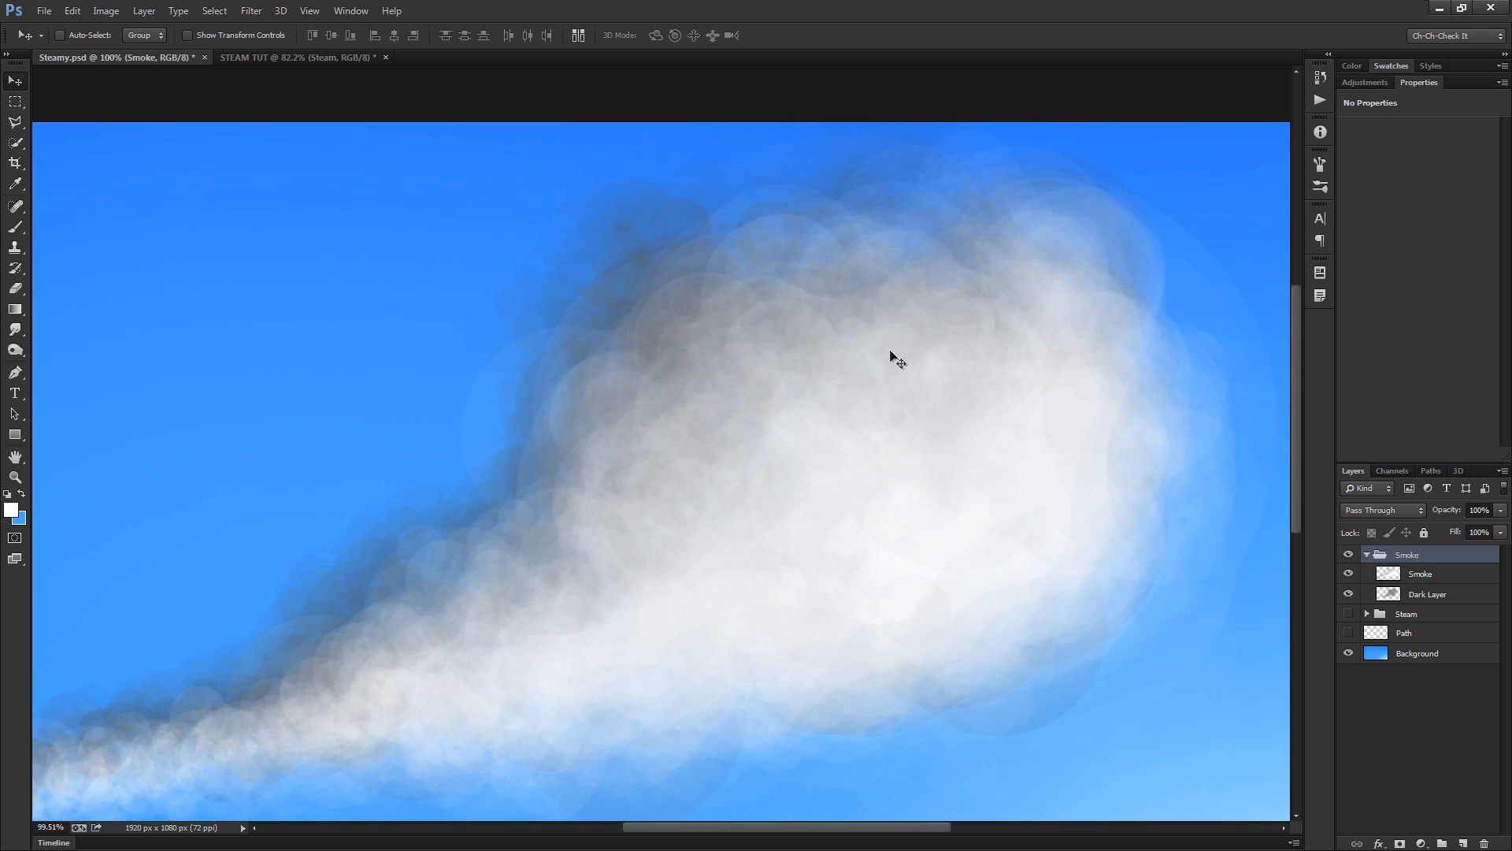
{"action": "left_click_drag", "start_coordinate": [894, 523], "coordinate": [854, 423]}
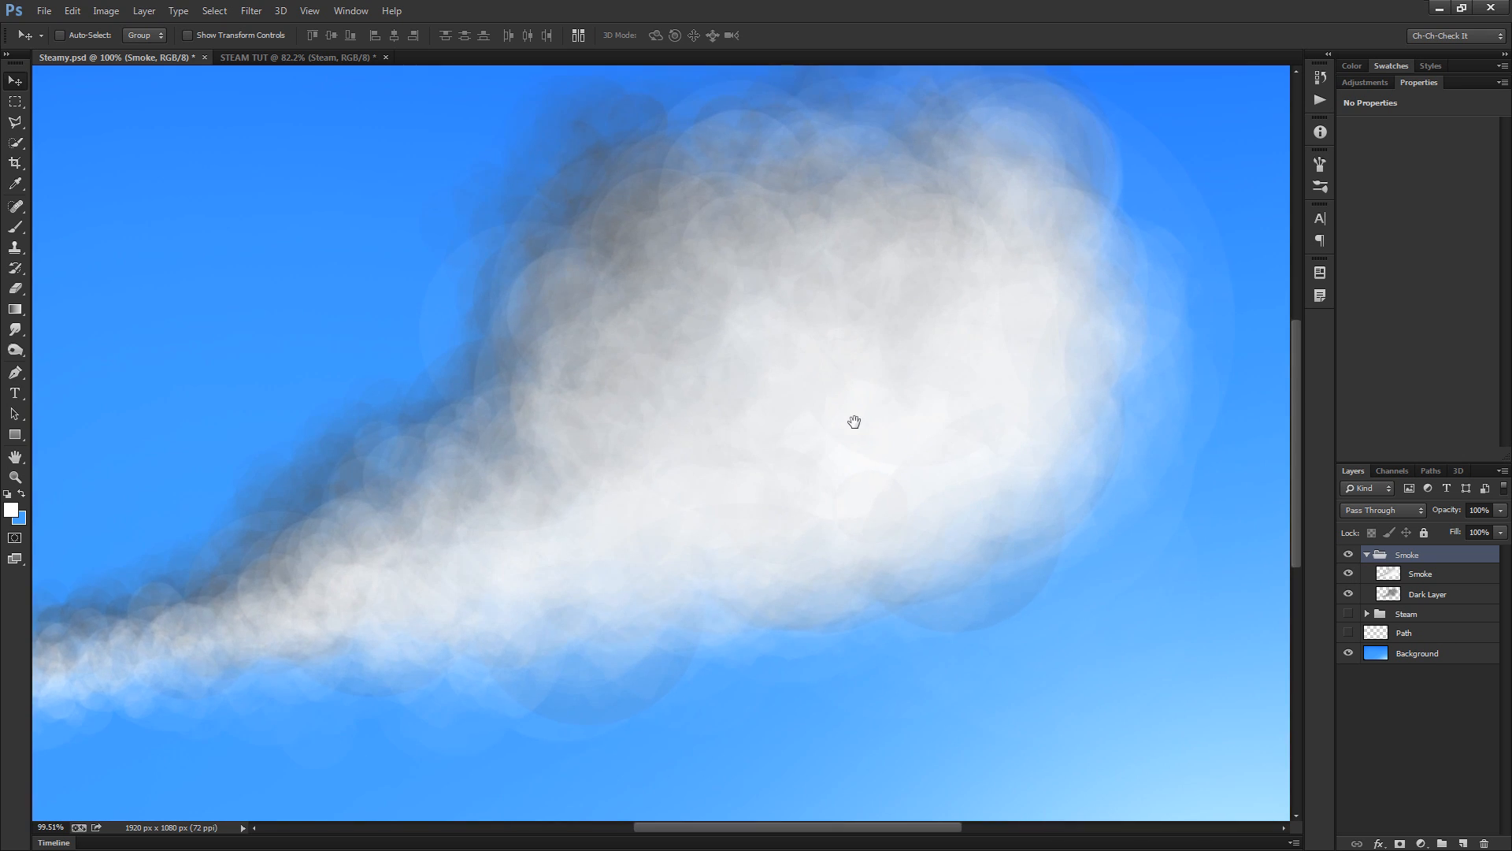
{"action": "left_click", "coordinate": [1349, 594]}
{"action": "scroll", "coordinate": [901, 436], "scroll_direction": "down", "scroll_amount": 5}
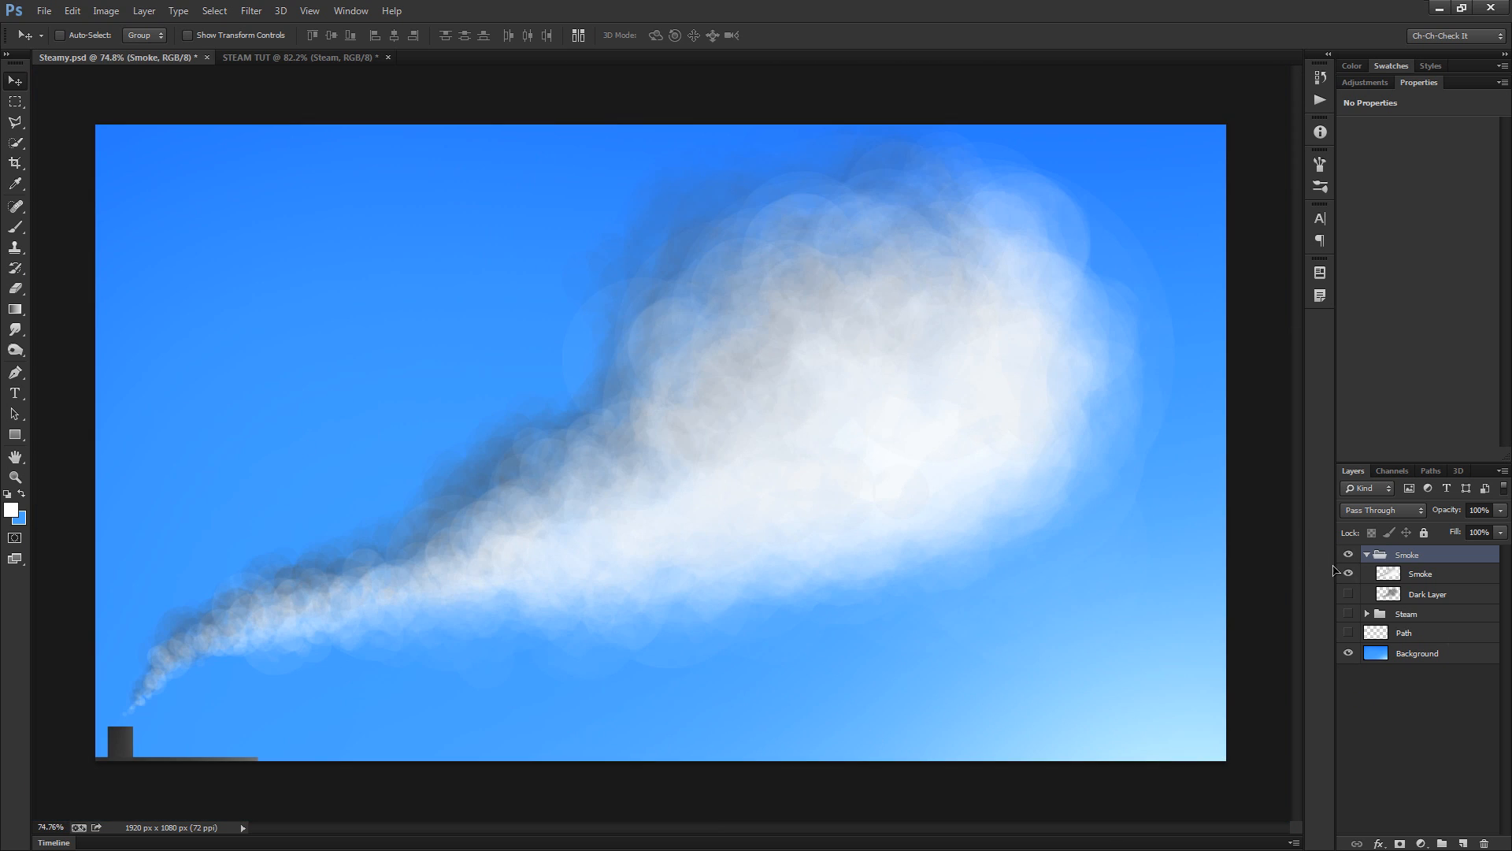
{"action": "left_click", "coordinate": [1348, 574]}
{"action": "left_click", "coordinate": [1349, 594]}
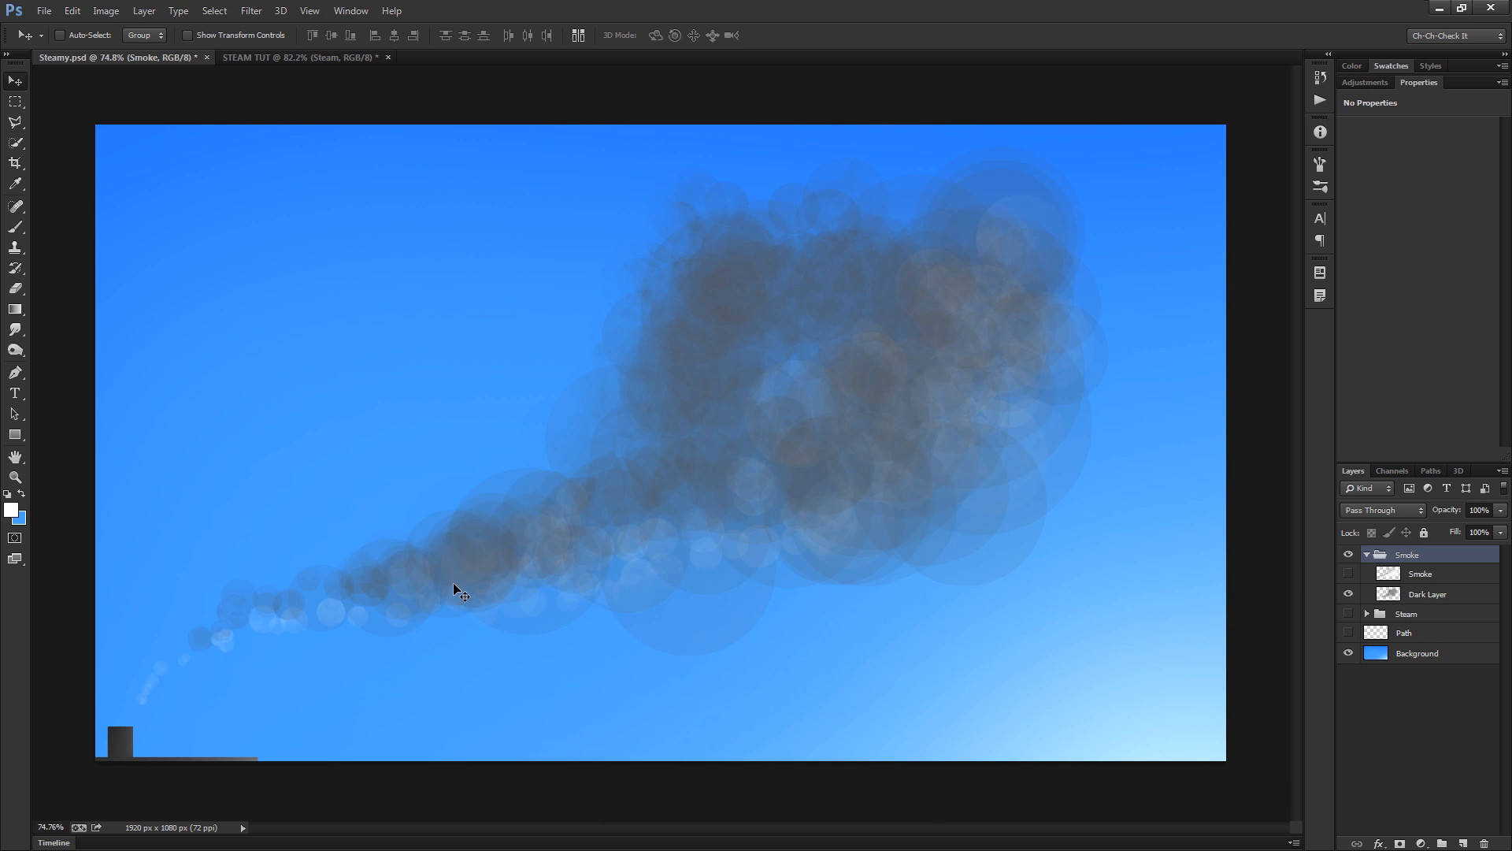
Examine the dark grey circles on the isolated Dark Layer and show the Smoke layer again, leaving the Steam group hidden
{"action": "scroll", "coordinate": [455, 586], "scroll_direction": "up", "scroll_amount": 4}
{"action": "left_click_drag", "start_coordinate": [970, 527], "coordinate": [592, 625]}
{"action": "left_click_drag", "start_coordinate": [365, 622], "coordinate": [751, 472]}
{"action": "scroll", "coordinate": [719, 480], "scroll_direction": "up", "scroll_amount": 4}
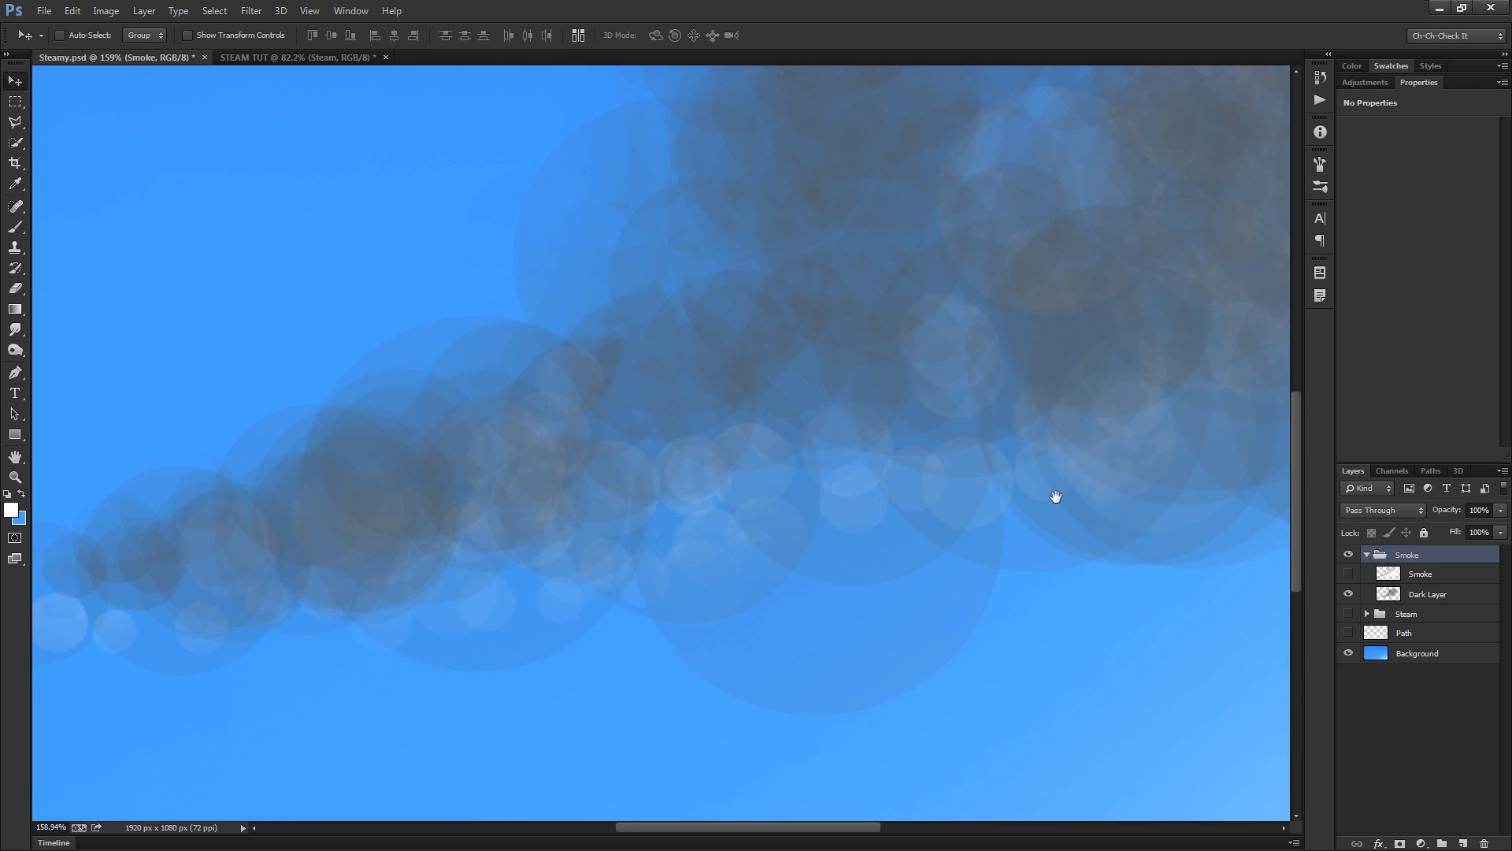
{"action": "scroll", "coordinate": [540, 574], "scroll_direction": "down", "scroll_amount": 7}
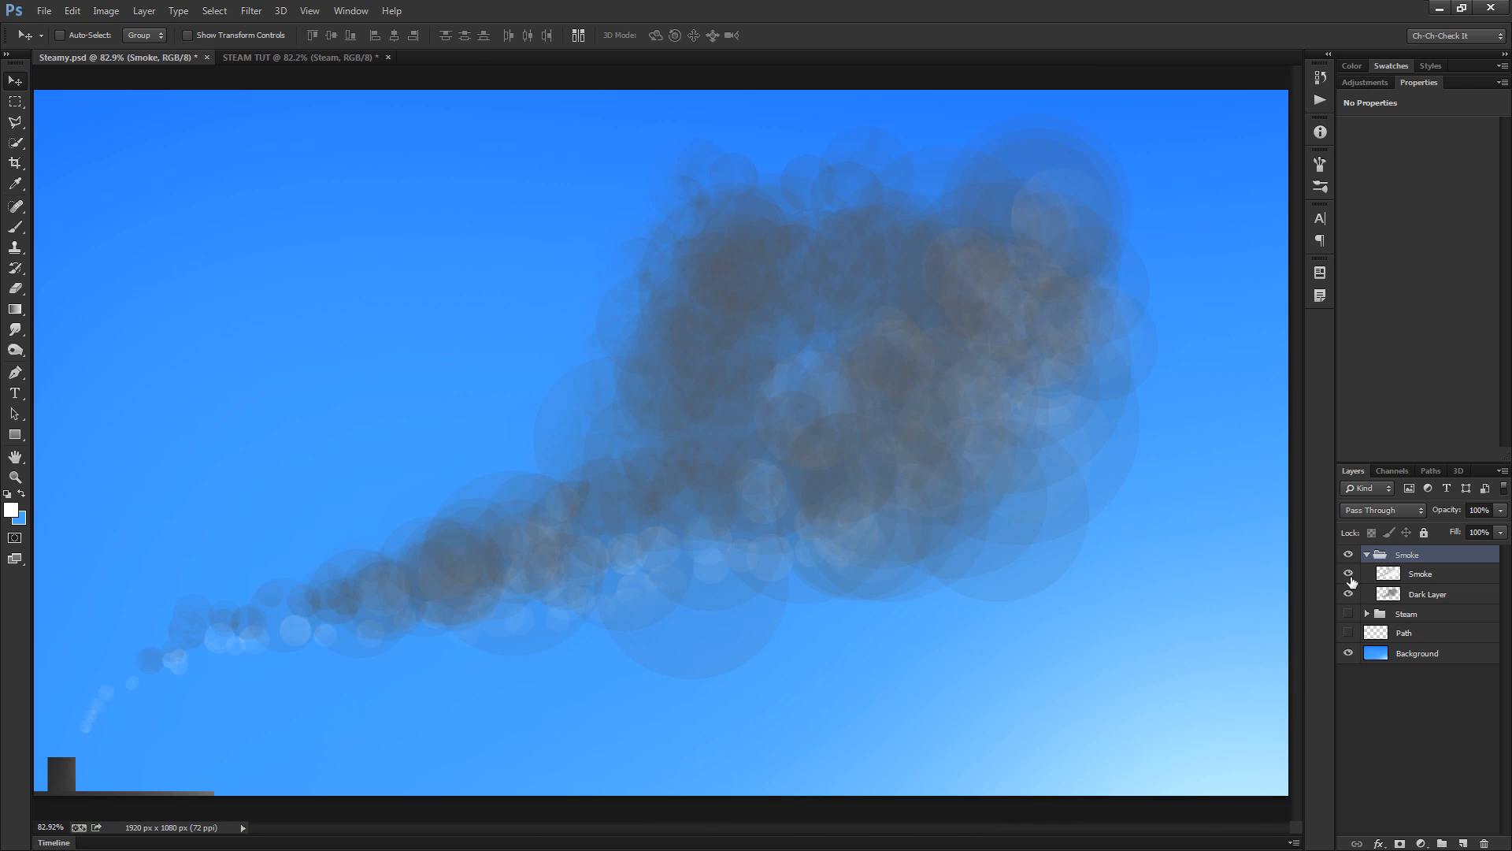
{"action": "left_click", "coordinate": [1350, 575]}
{"action": "left_click", "coordinate": [1349, 612]}
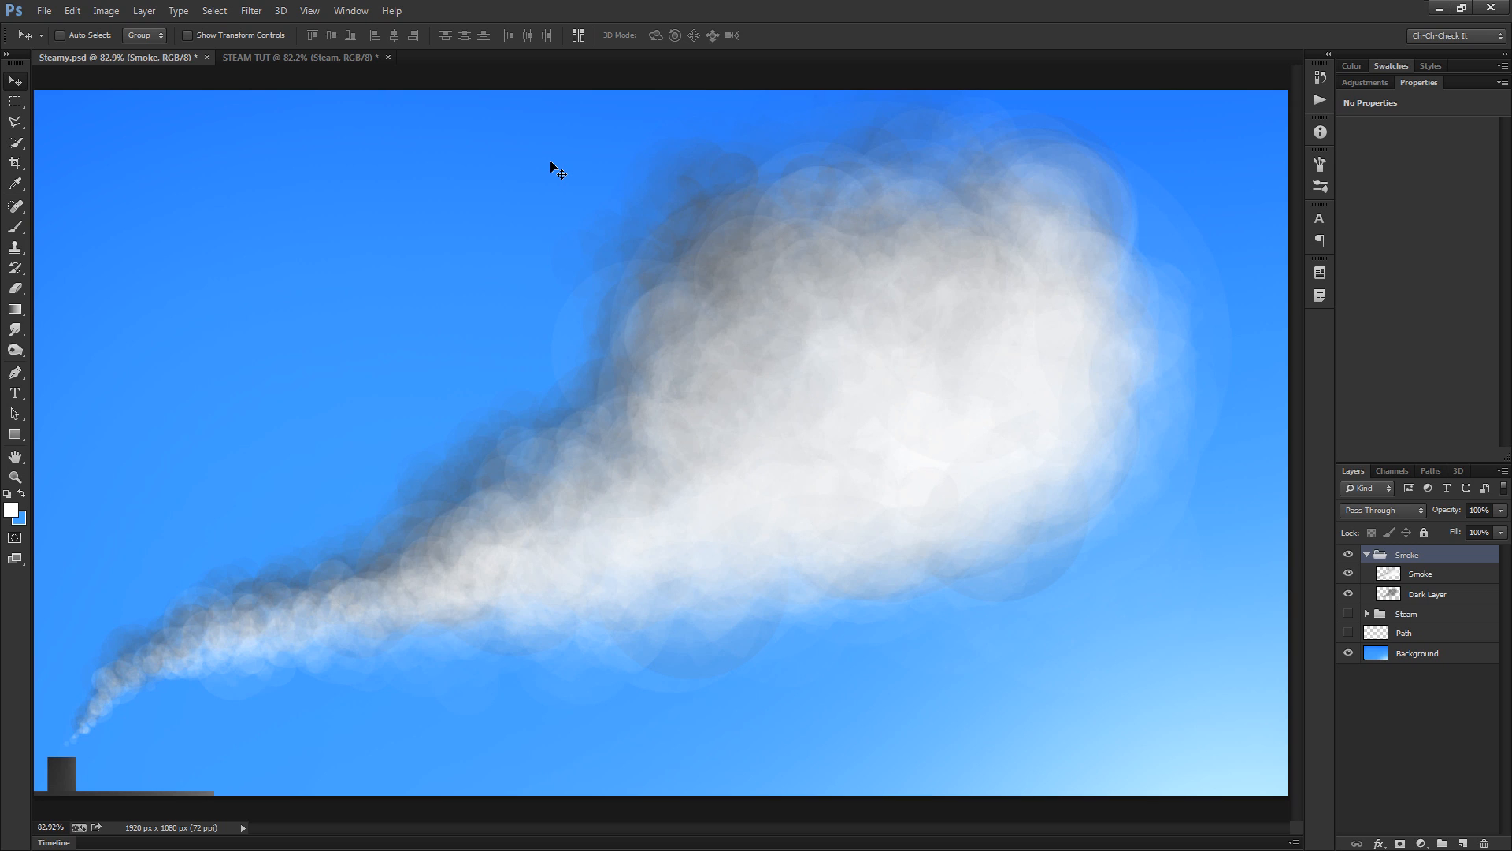
Return to the STEAM TUT document and view the steam painting fitted to the full screen
{"action": "key", "text": "ctrl+Tab"}
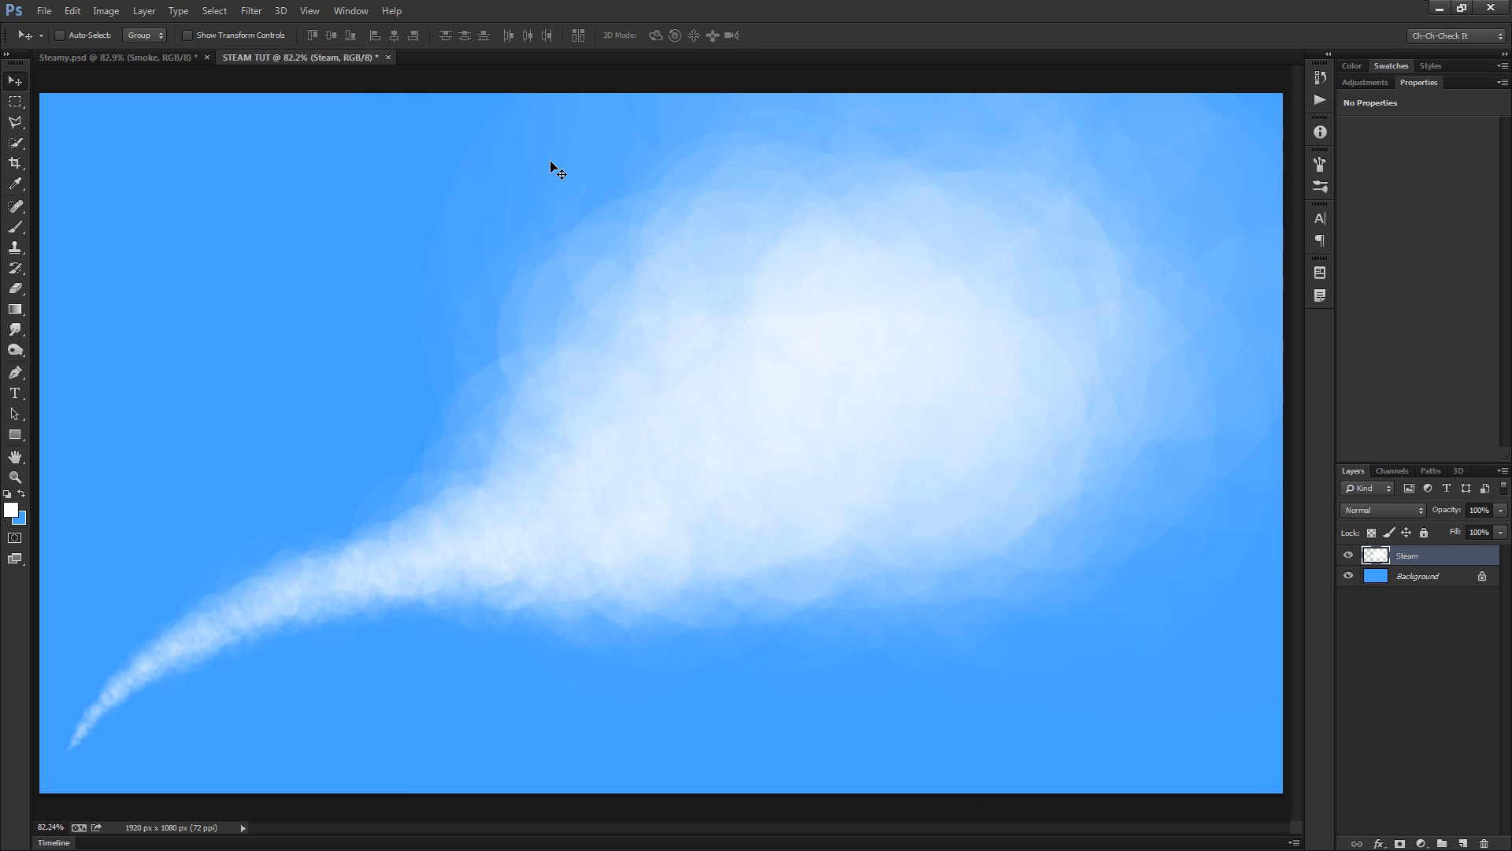
{"action": "key", "text": "f"}
{"action": "key", "text": "f"}
{"action": "key", "text": "ctrl+0"}
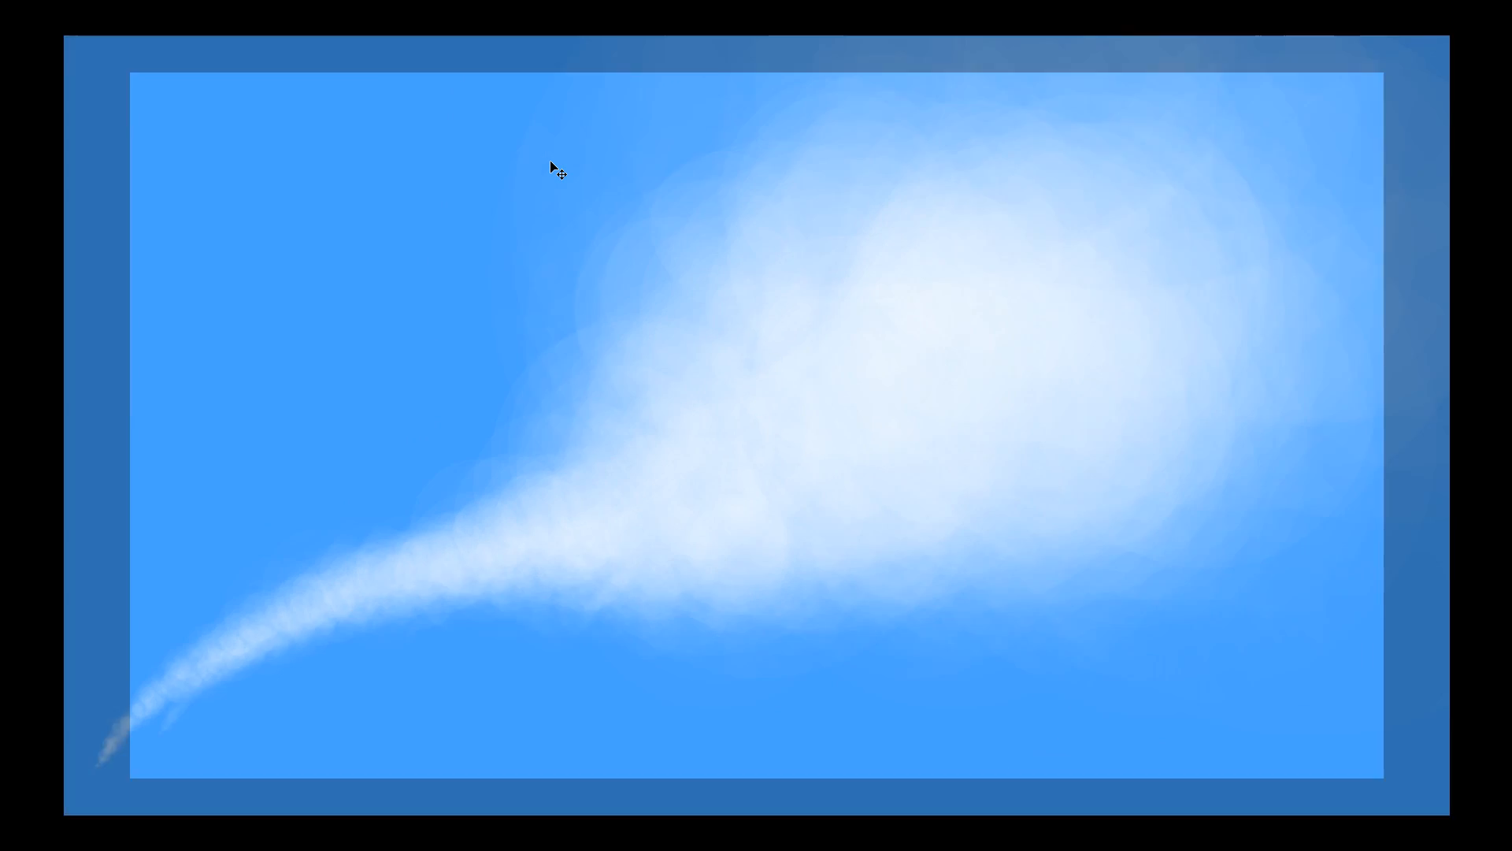